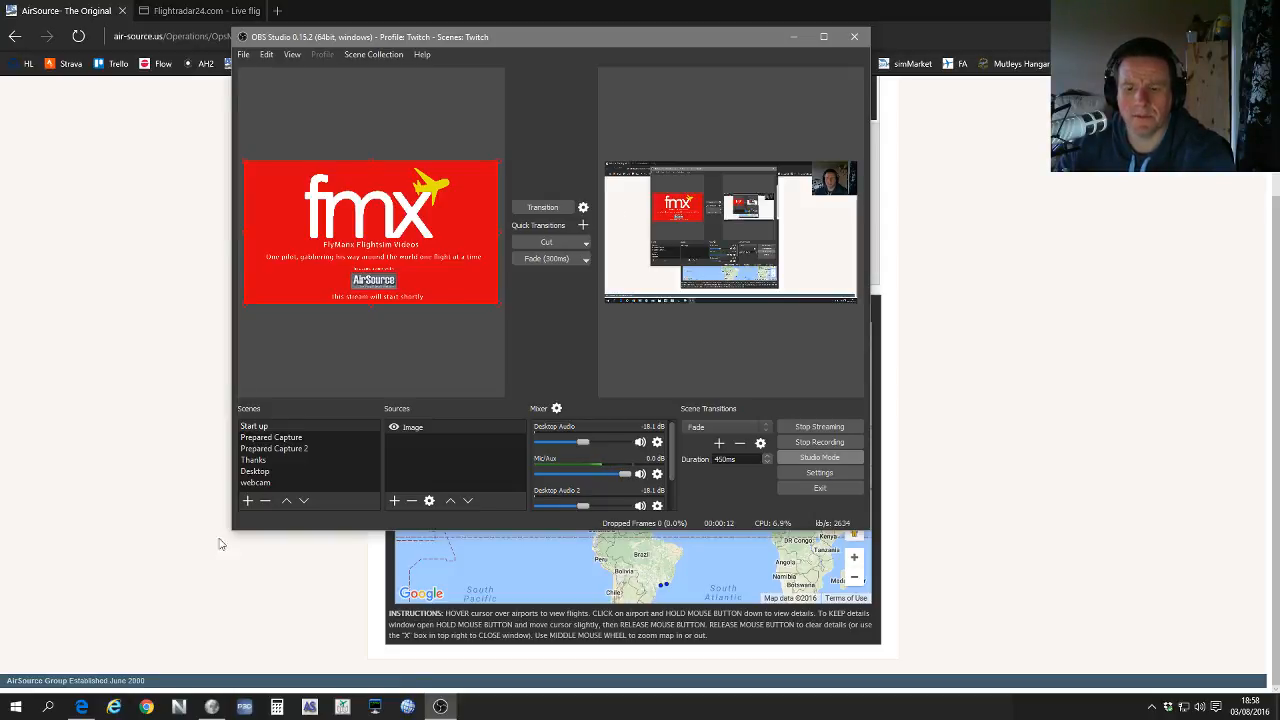
# Step: Switch to the web browser showing the AirSource site and open the site's home page
pyautogui.moveTo(211, 708)
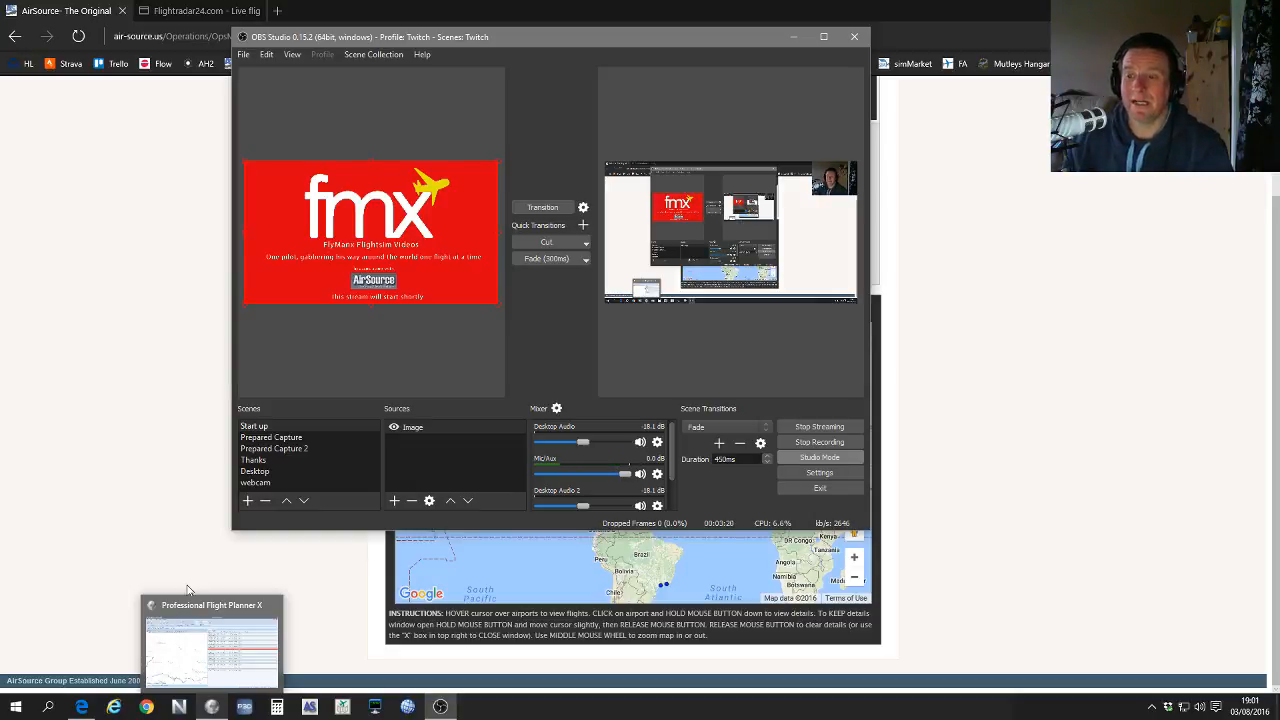
pyautogui.click(106, 345)
pyautogui.scroll(2, 150, 320)
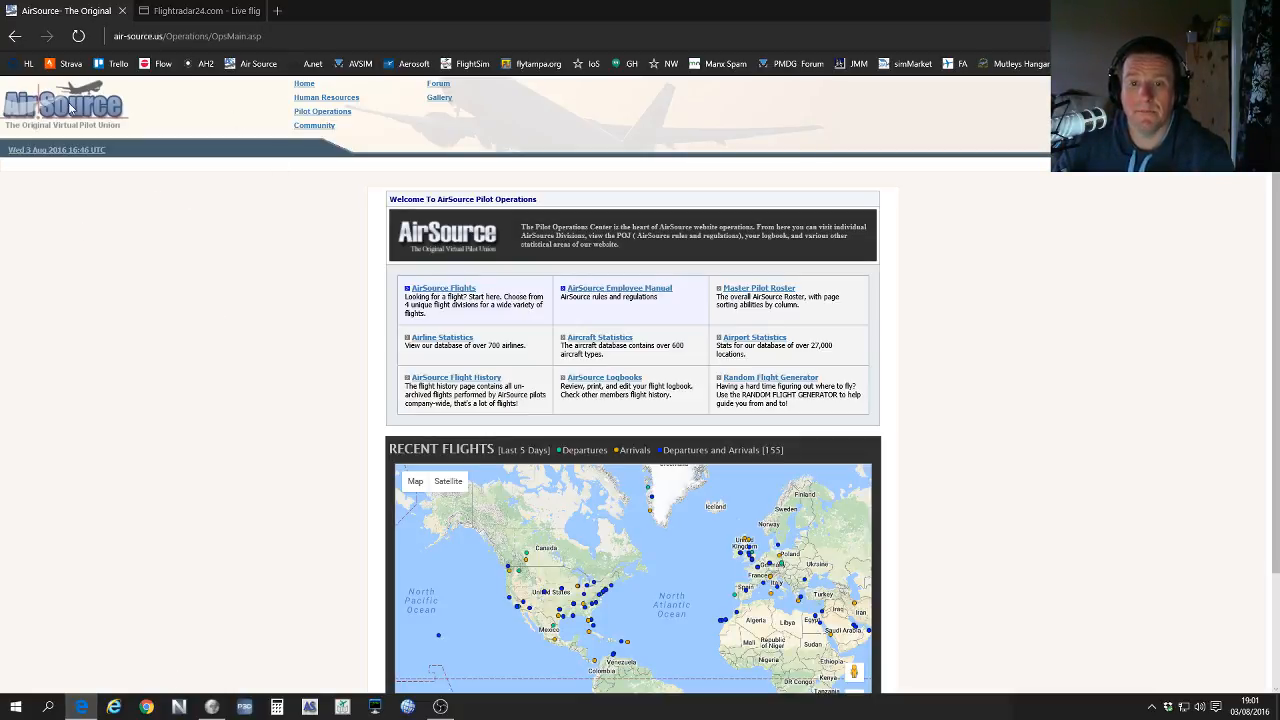
pyautogui.click(305, 85)
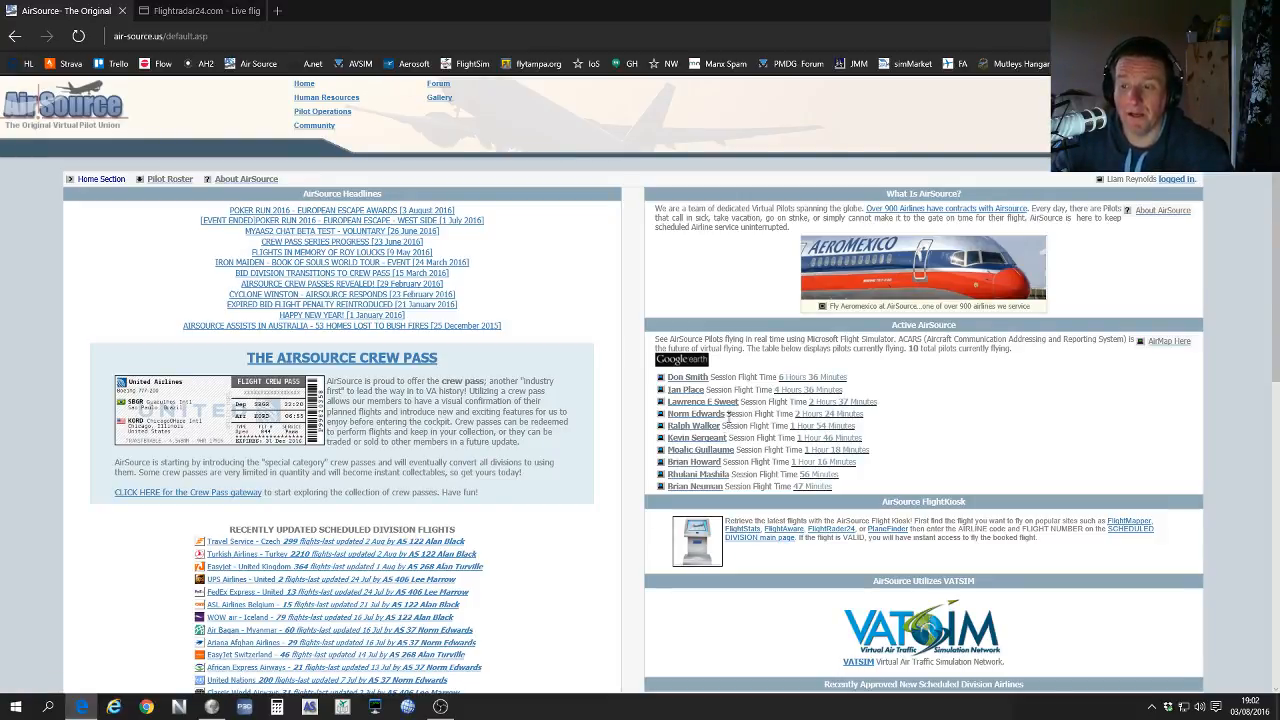
# Step: View the live flight pages of the fourth and fifth pilots in the Active AirSource list, returning to the home page after each
pyautogui.click(706, 418)
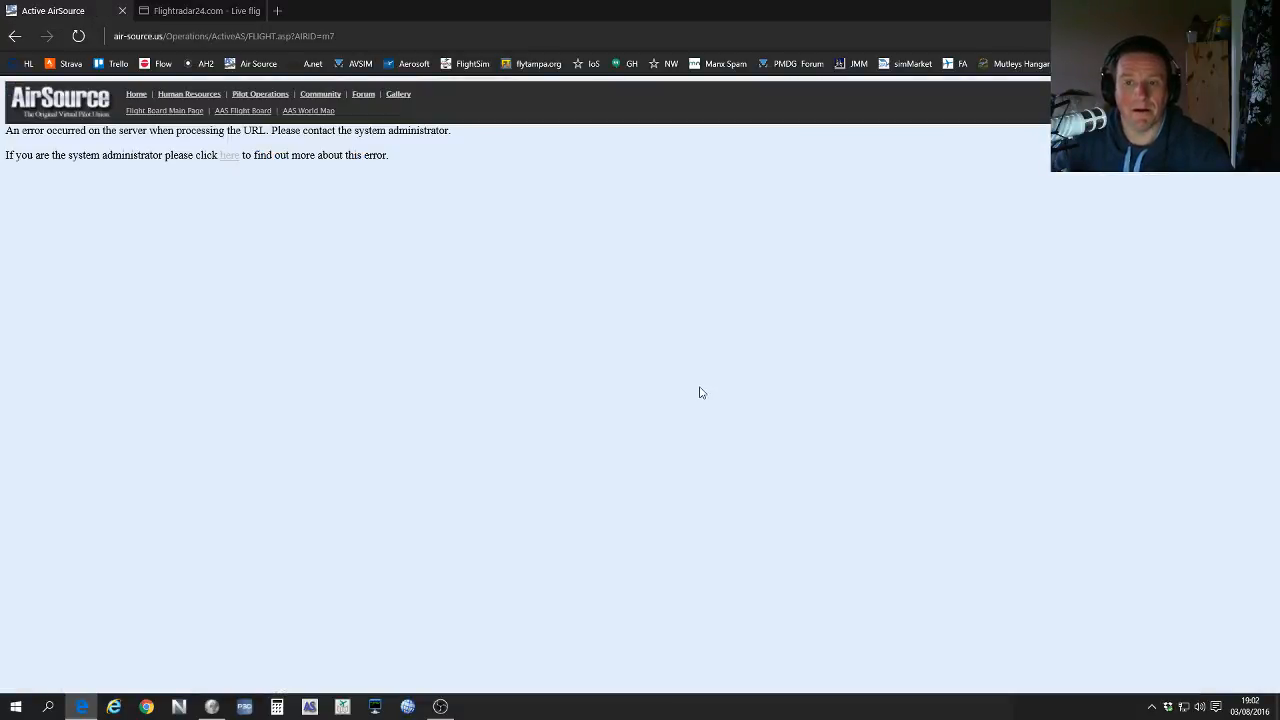
pyautogui.hotkey('alt', 'Left')
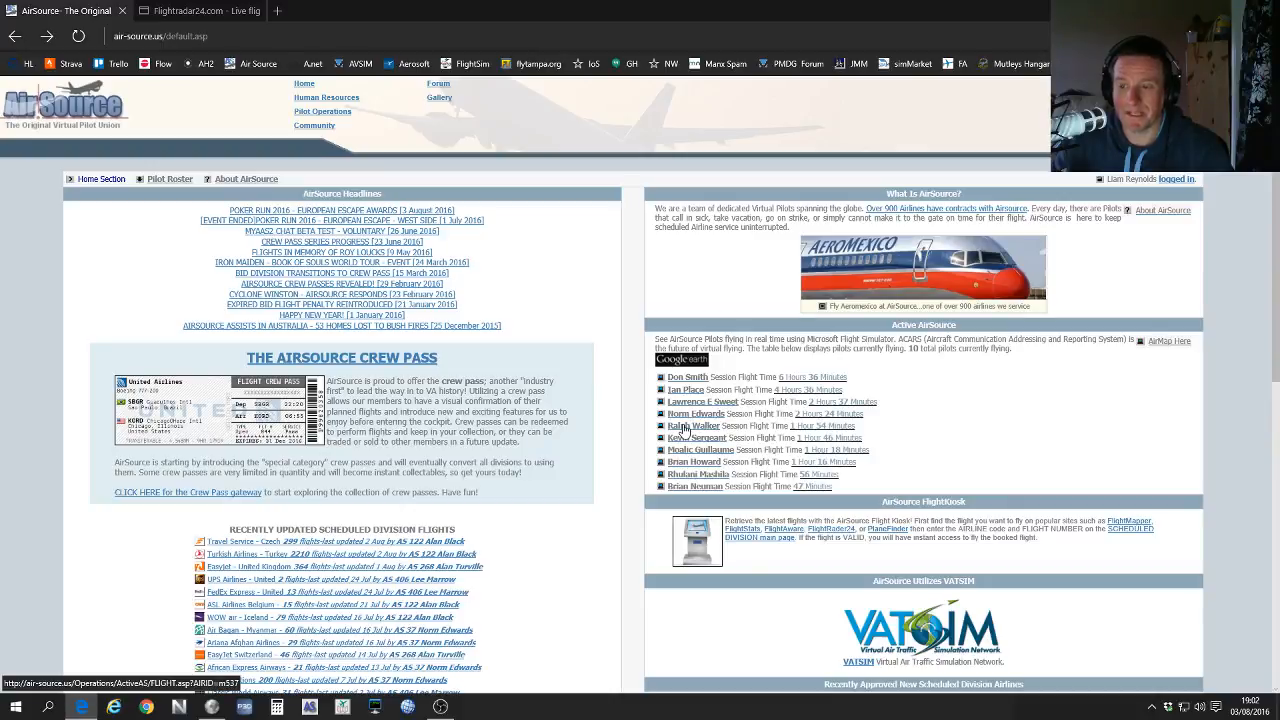
pyautogui.click(682, 427)
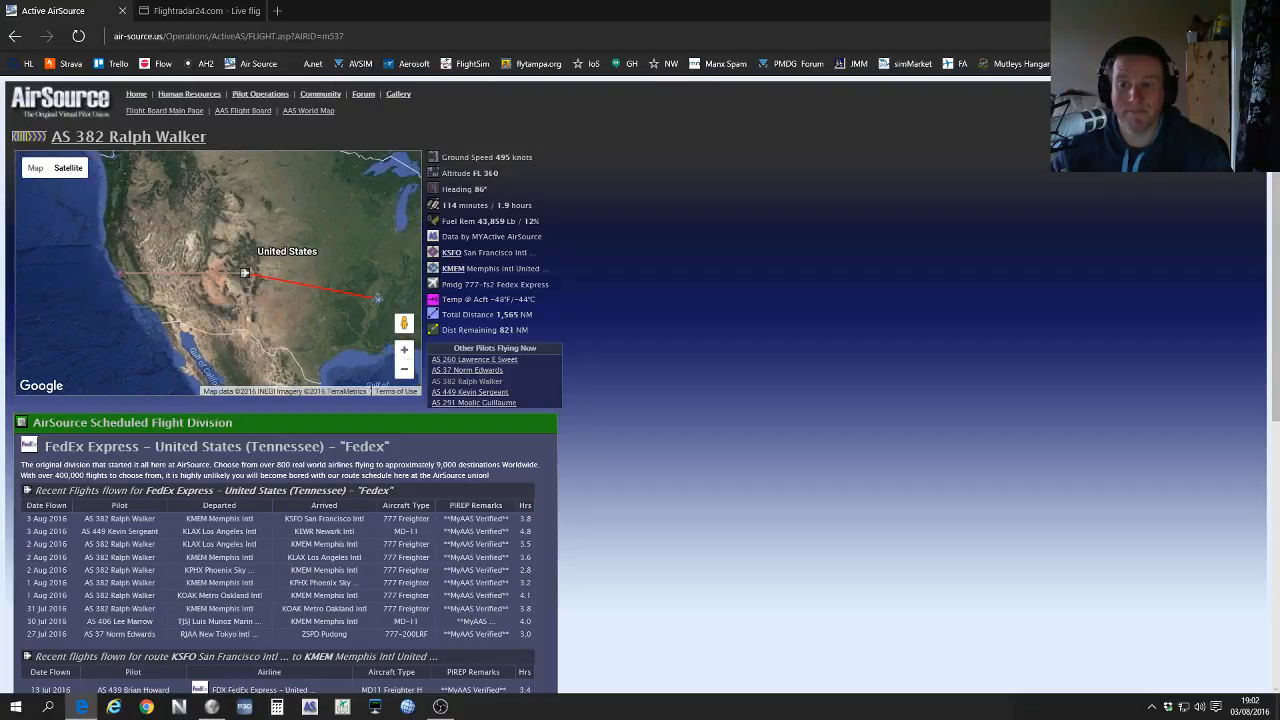
pyautogui.moveTo(472, 173); pyautogui.dragTo(540, 173)
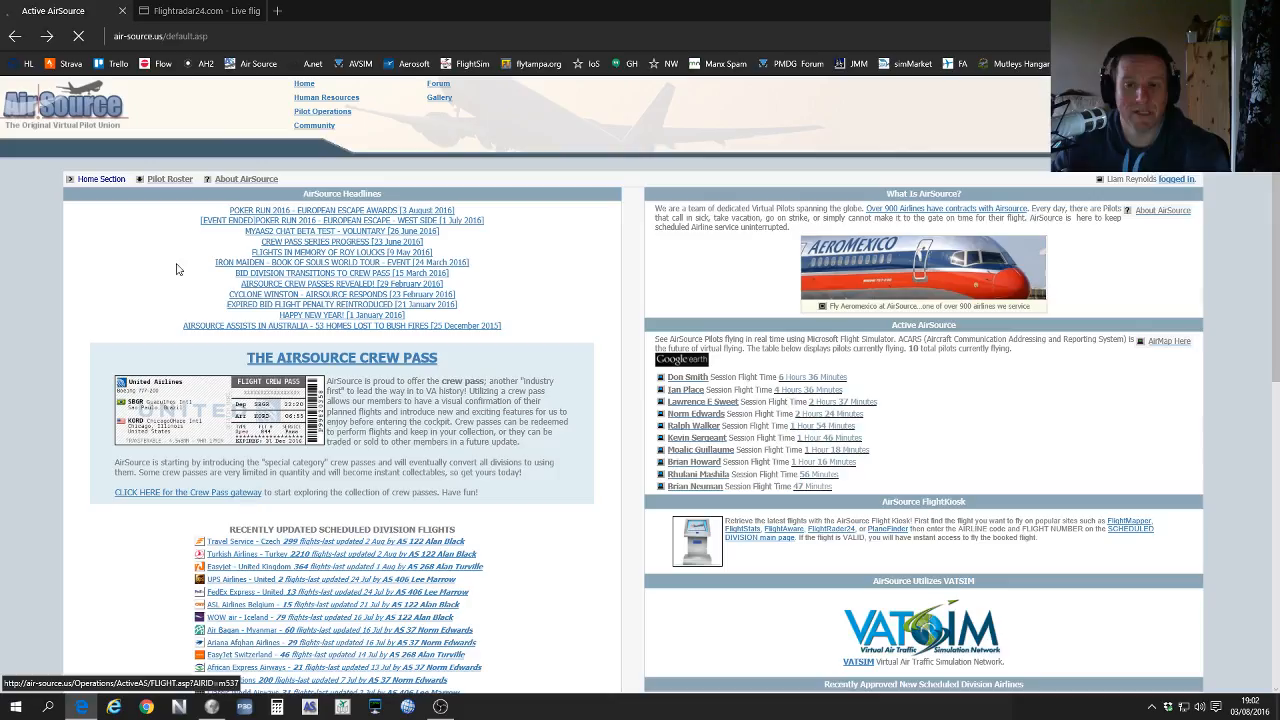
pyautogui.hotkey('alt', 'Left')
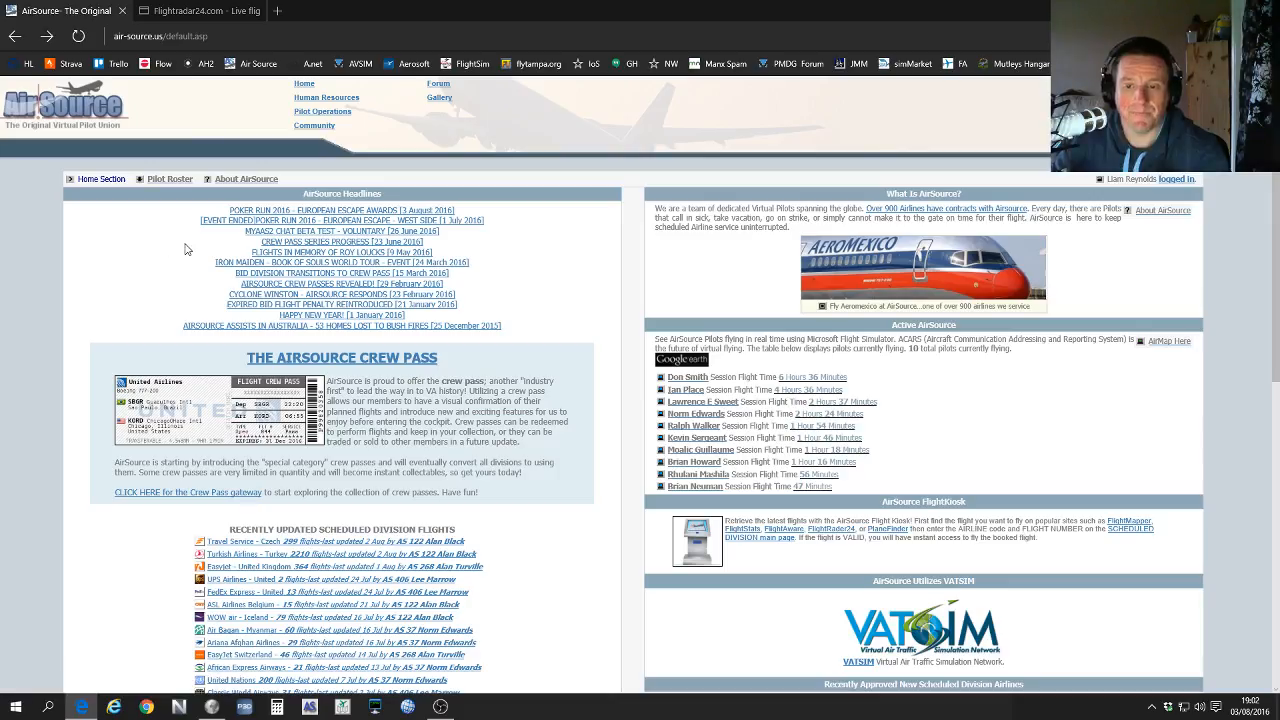
# Step: Go to the AirSource Flights section of Pilot Operations and open the Scheduled Flight Division's AirSearch forms
pyautogui.click(312, 112)
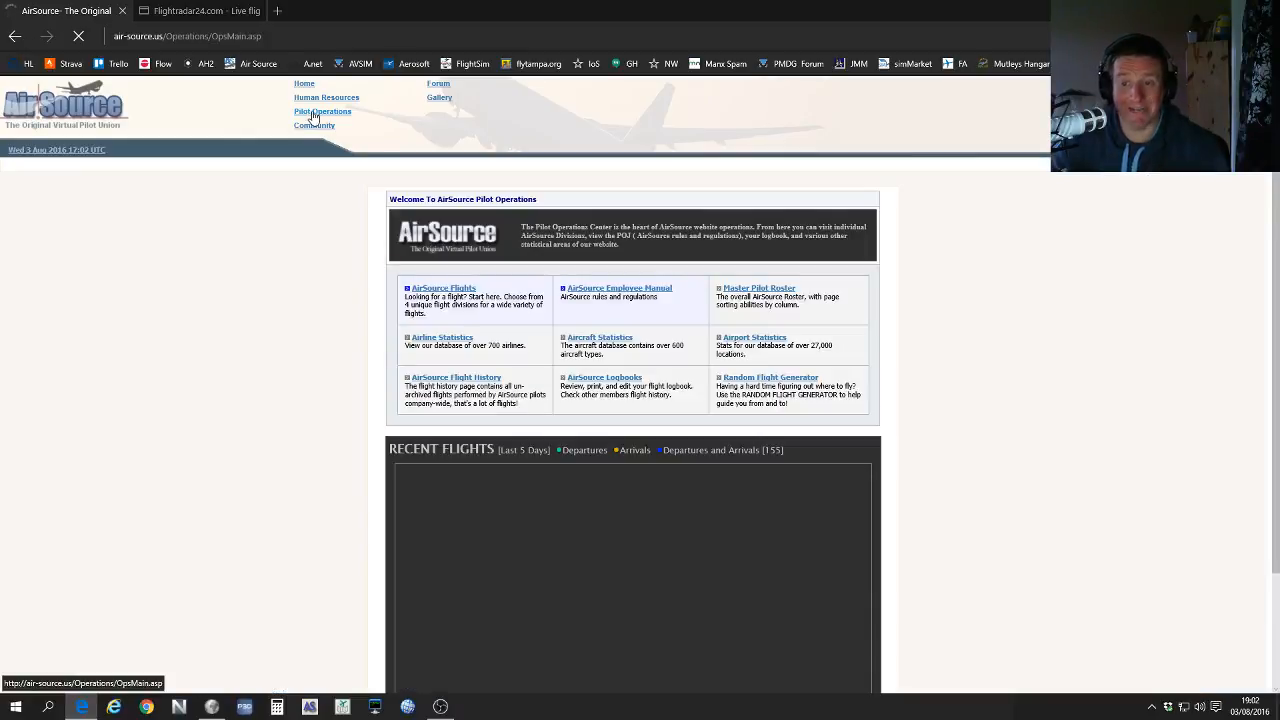
pyautogui.click(452, 289)
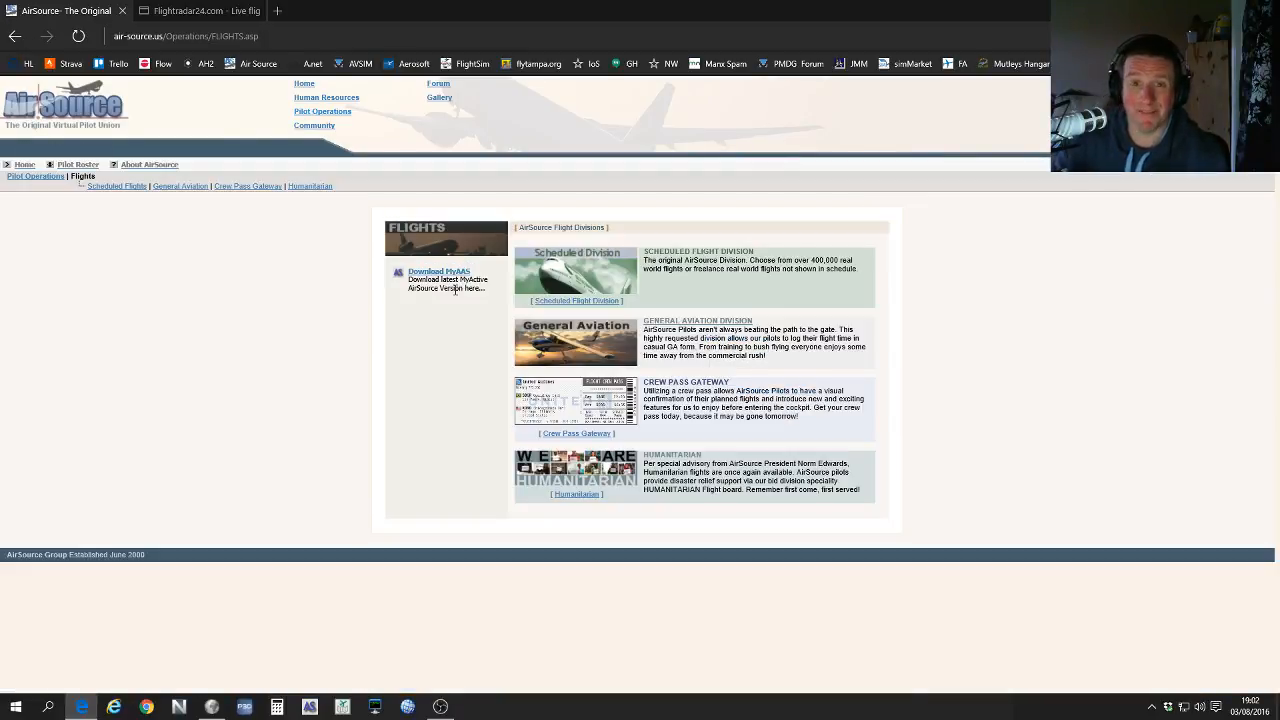
pyautogui.click(557, 301)
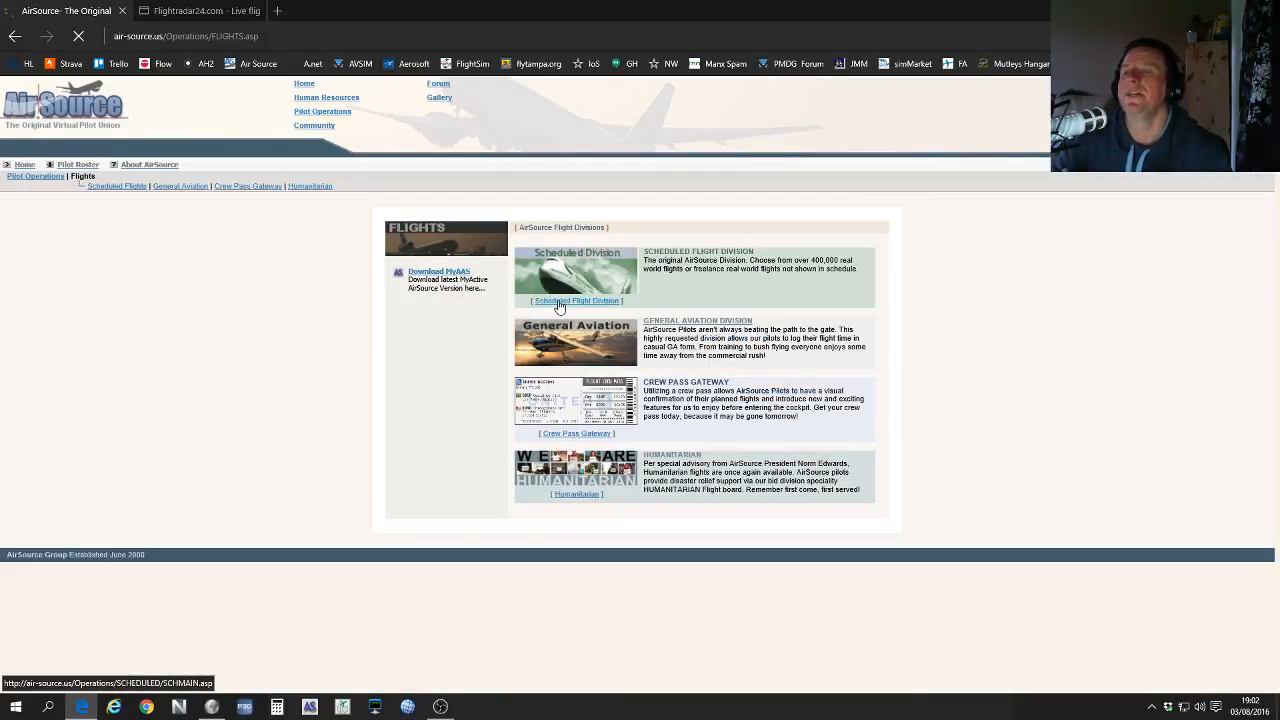
pyautogui.scroll(-2, 457, 420)
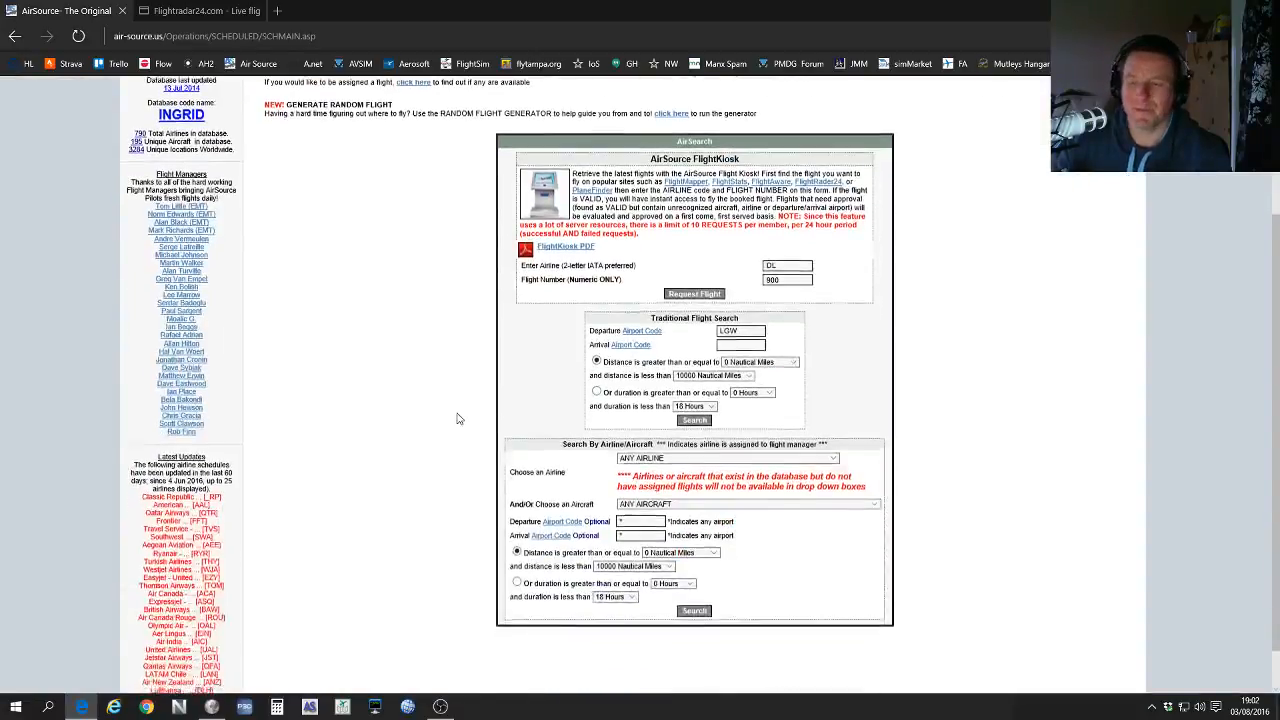
pyautogui.scroll(1, 369, 403)
pyautogui.scroll(-1, 380, 398)
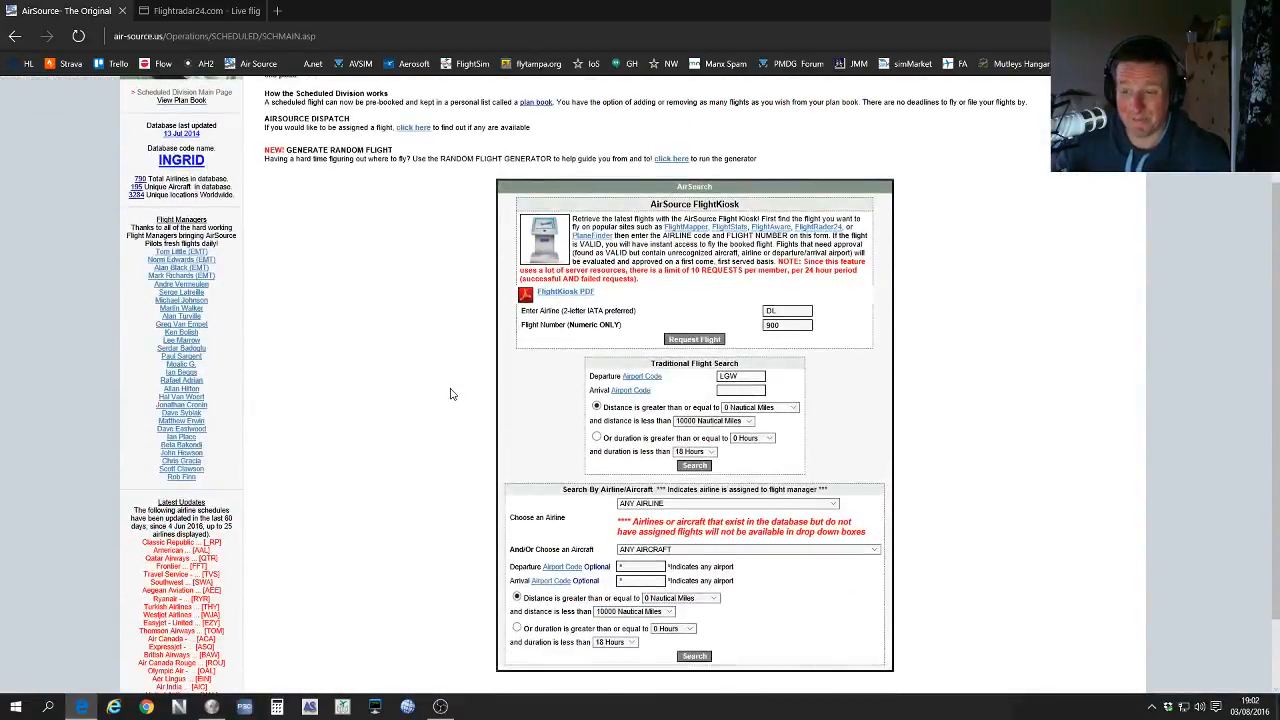
pyautogui.scroll(2, 451, 395)
pyautogui.scroll(-2, 451, 400)
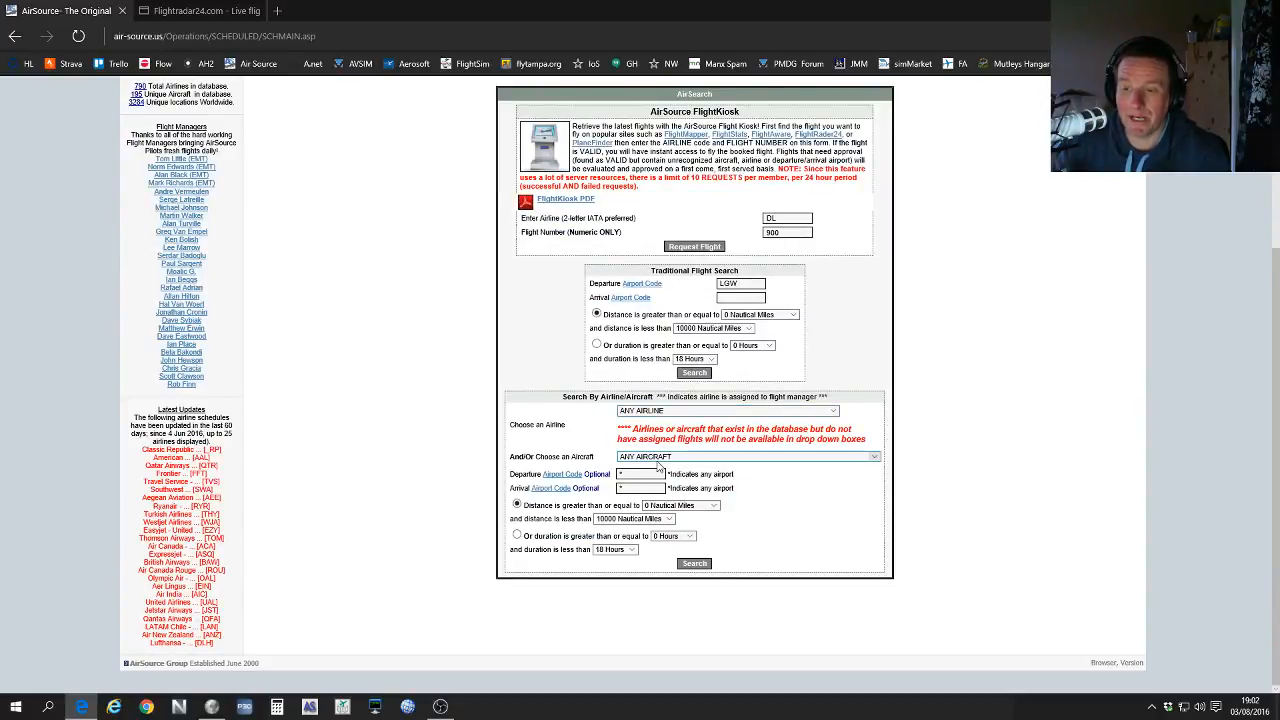
# Step: In the Traditional Flight Search, set the departure airport code to eddf and the arrival airport code to *
pyautogui.doubleClick(745, 284)
pyautogui.press('BackSpace')
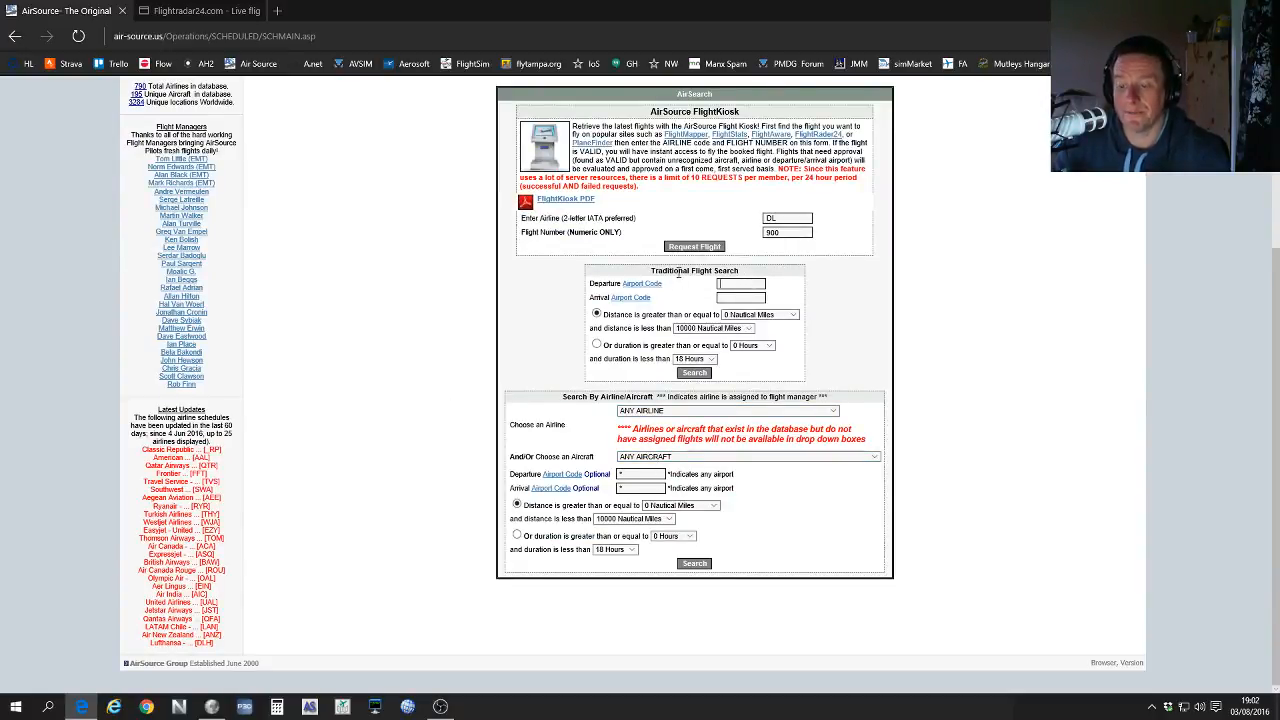
pyautogui.write('eddf')
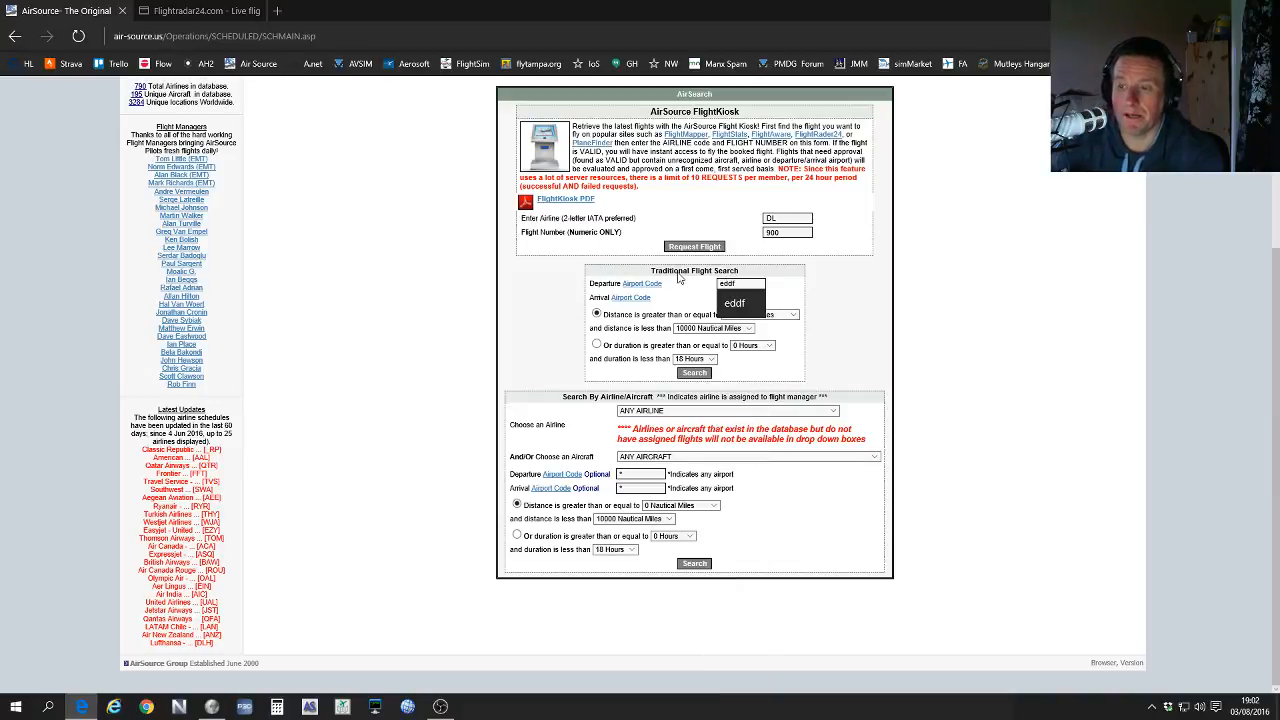
pyautogui.press('Tab')
pyautogui.press('Tab')
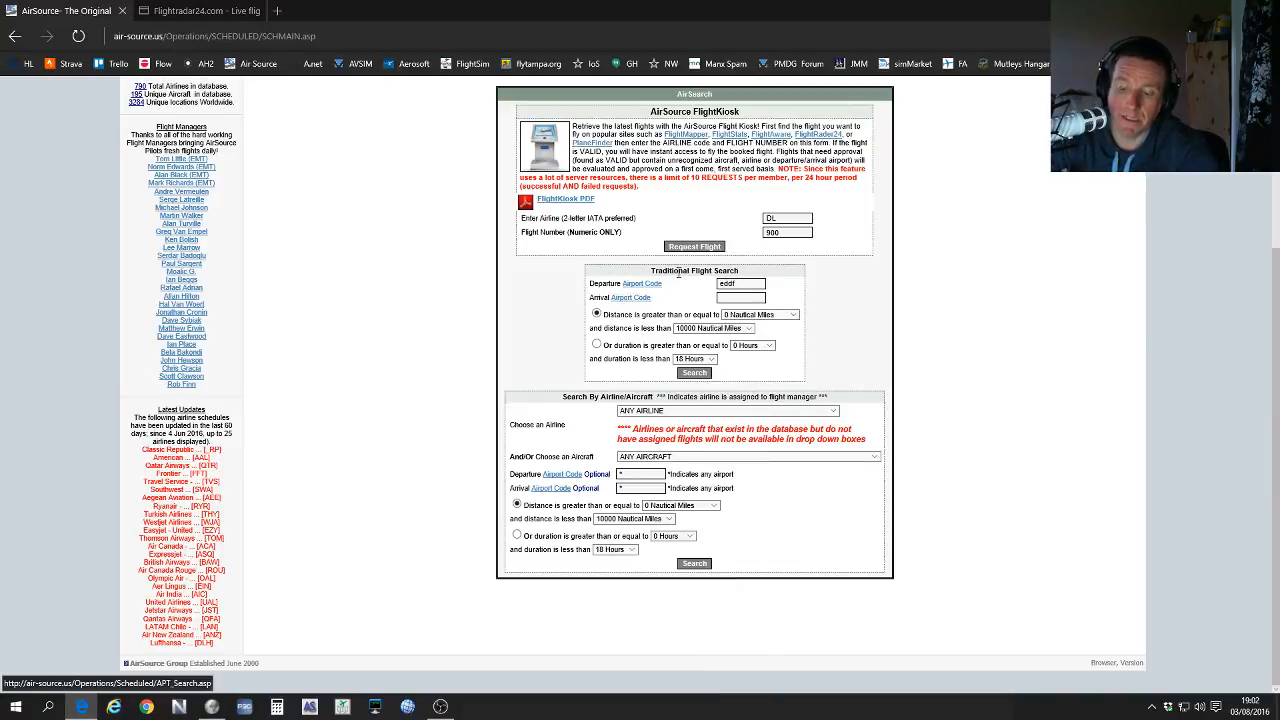
pyautogui.write('*')
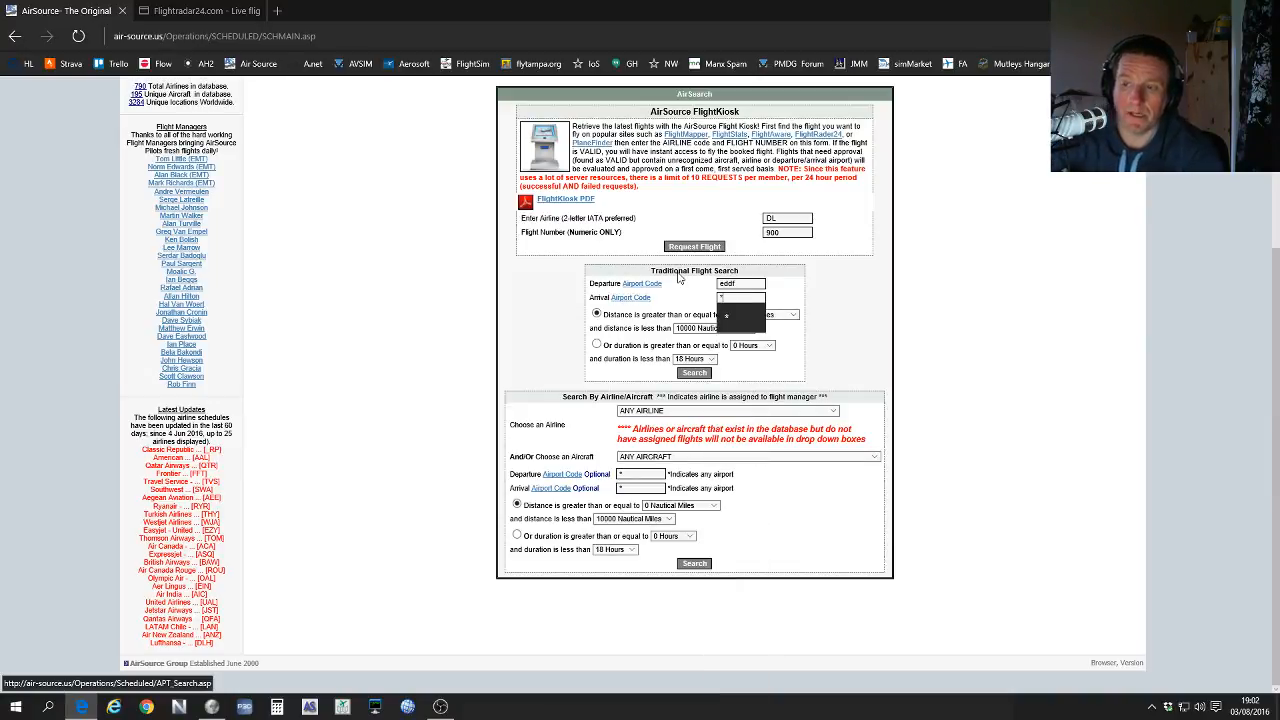
# Step: Limit the traditional search to distances from 0 to less than 200 nautical miles and run it
pyautogui.click(746, 315)
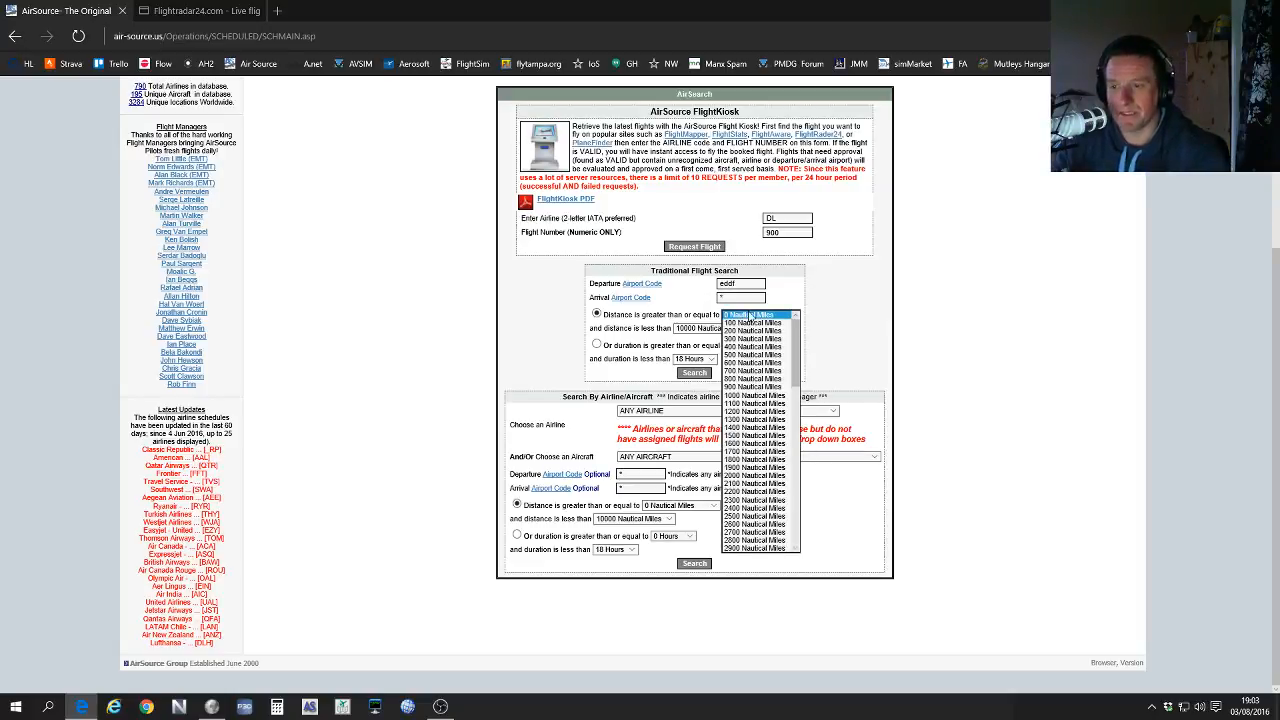
pyautogui.click(750, 316)
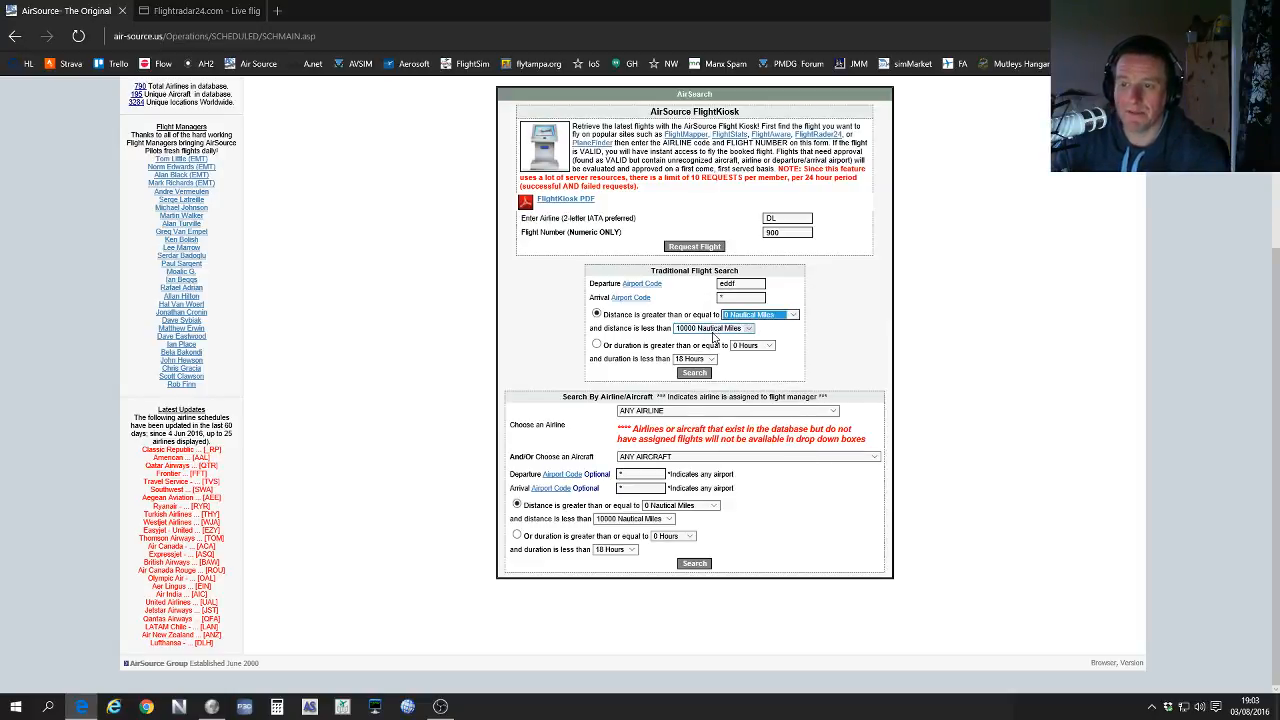
pyautogui.click(712, 329)
pyautogui.moveTo(753, 368); pyautogui.dragTo(758, 596)
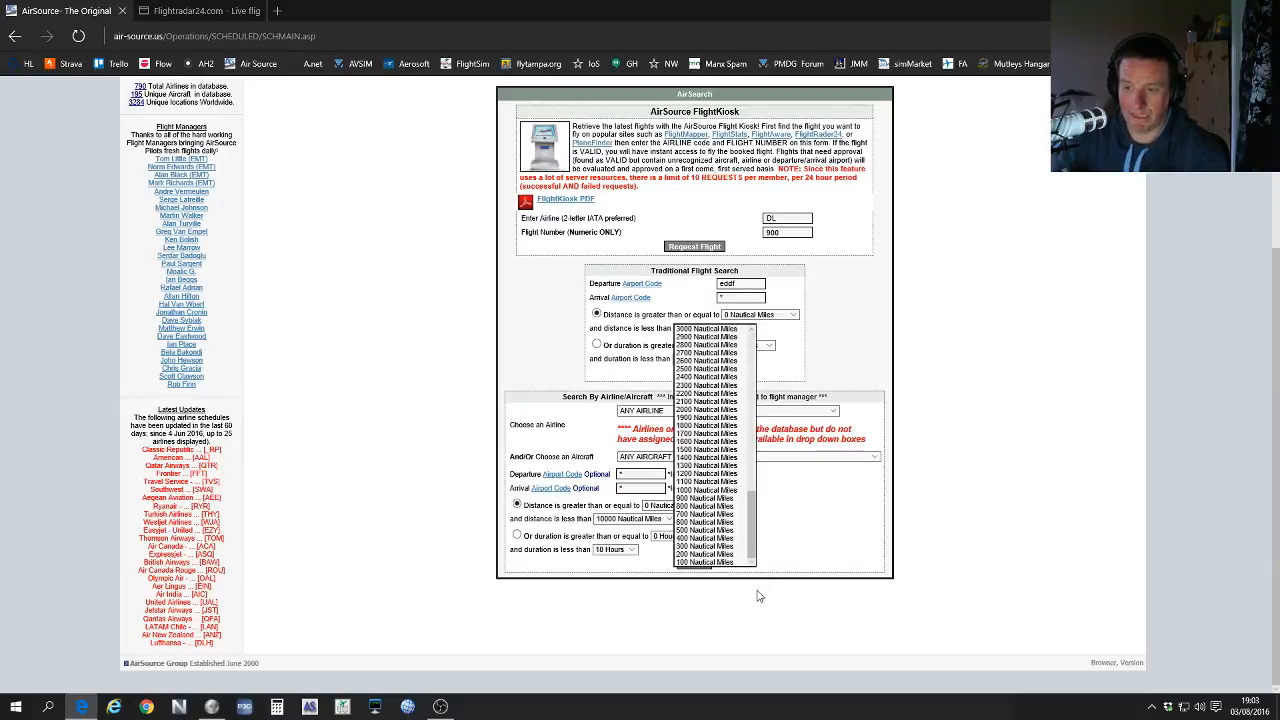
pyautogui.click(692, 554)
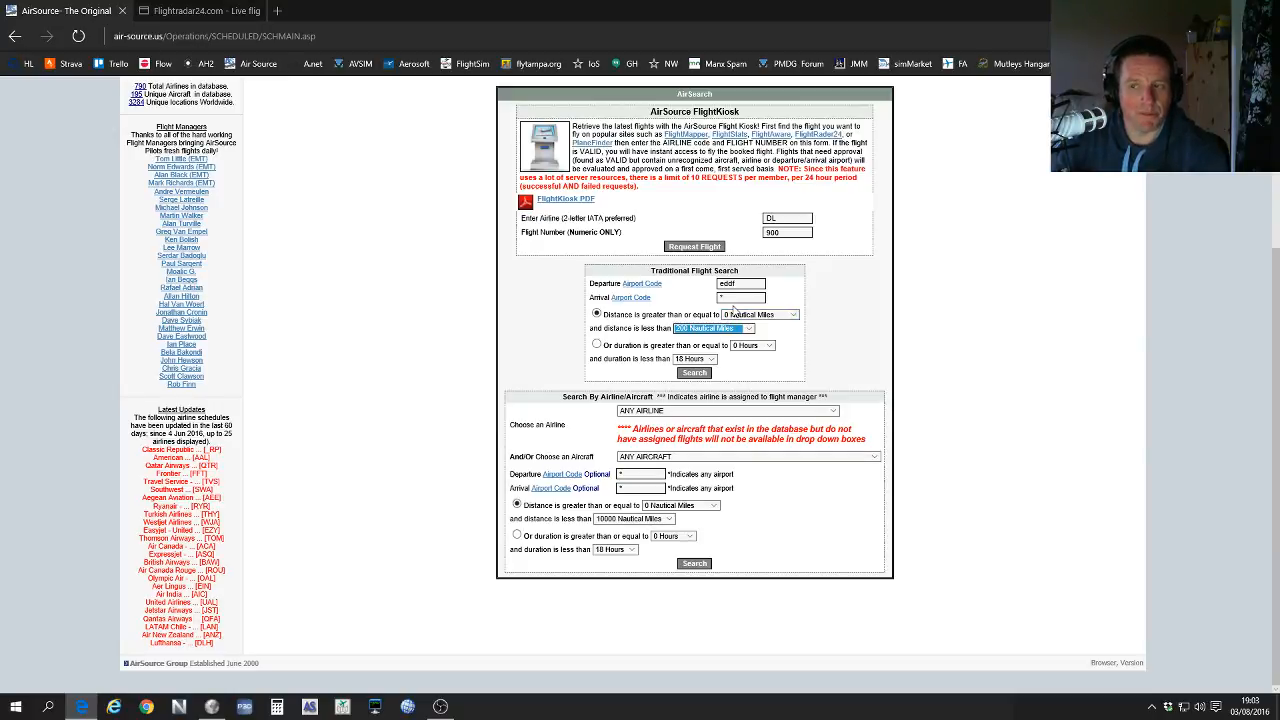
pyautogui.click(704, 377)
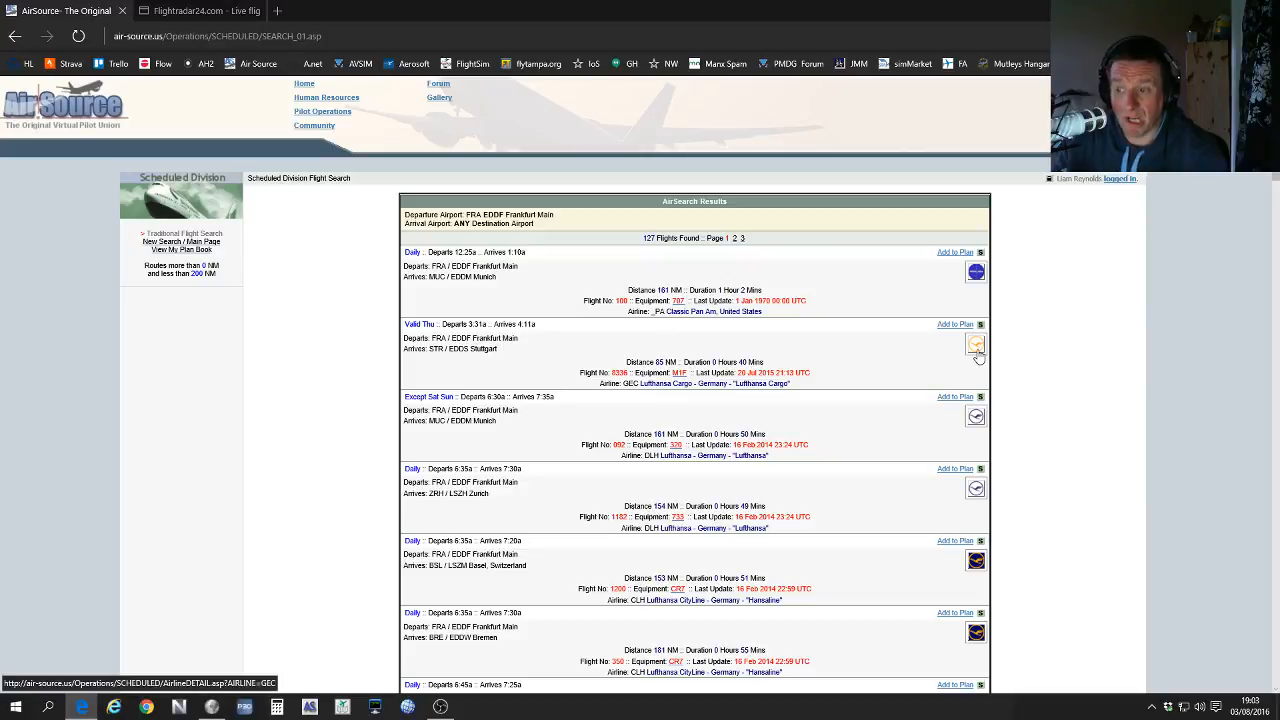
# Step: Browse the Frankfurt departures and add the daily 6:45a Lufthansa flight 124 to Stuttgart to the plan book
pyautogui.scroll(-5, 884, 447)
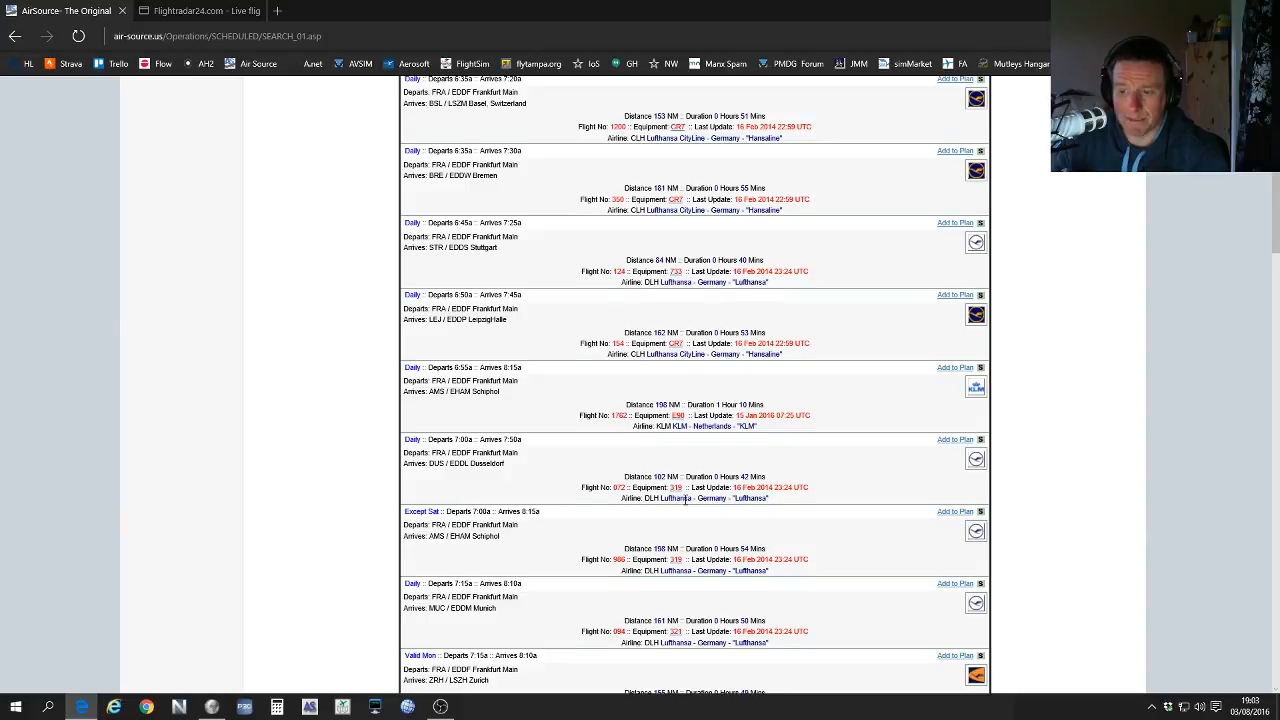
pyautogui.scroll(-2, 686, 497)
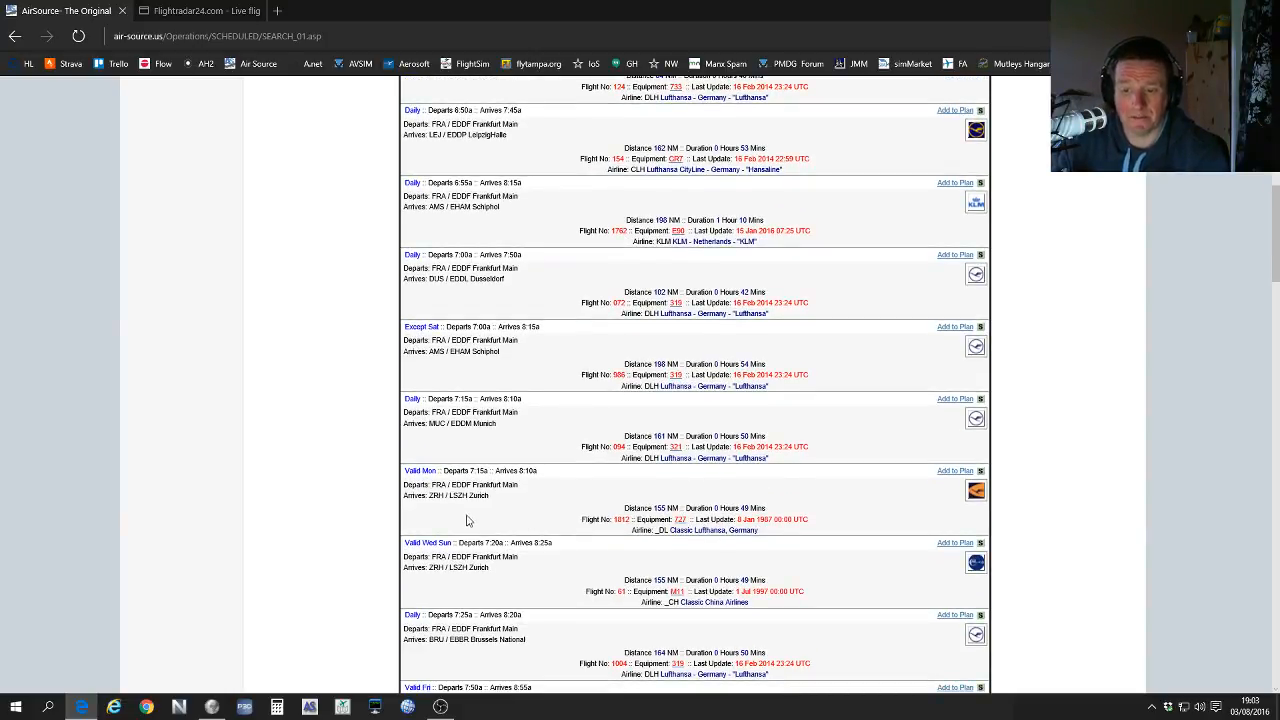
pyautogui.scroll(-2, 848, 503)
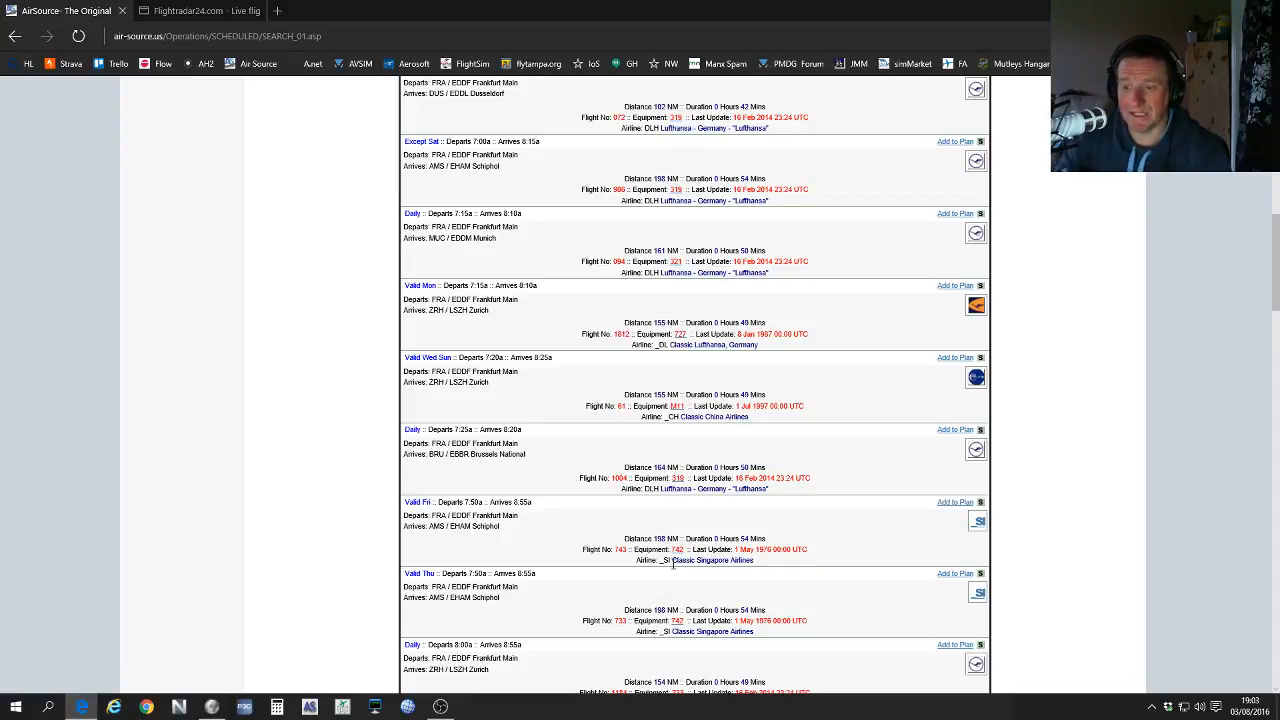
pyautogui.scroll(-5, 680, 555)
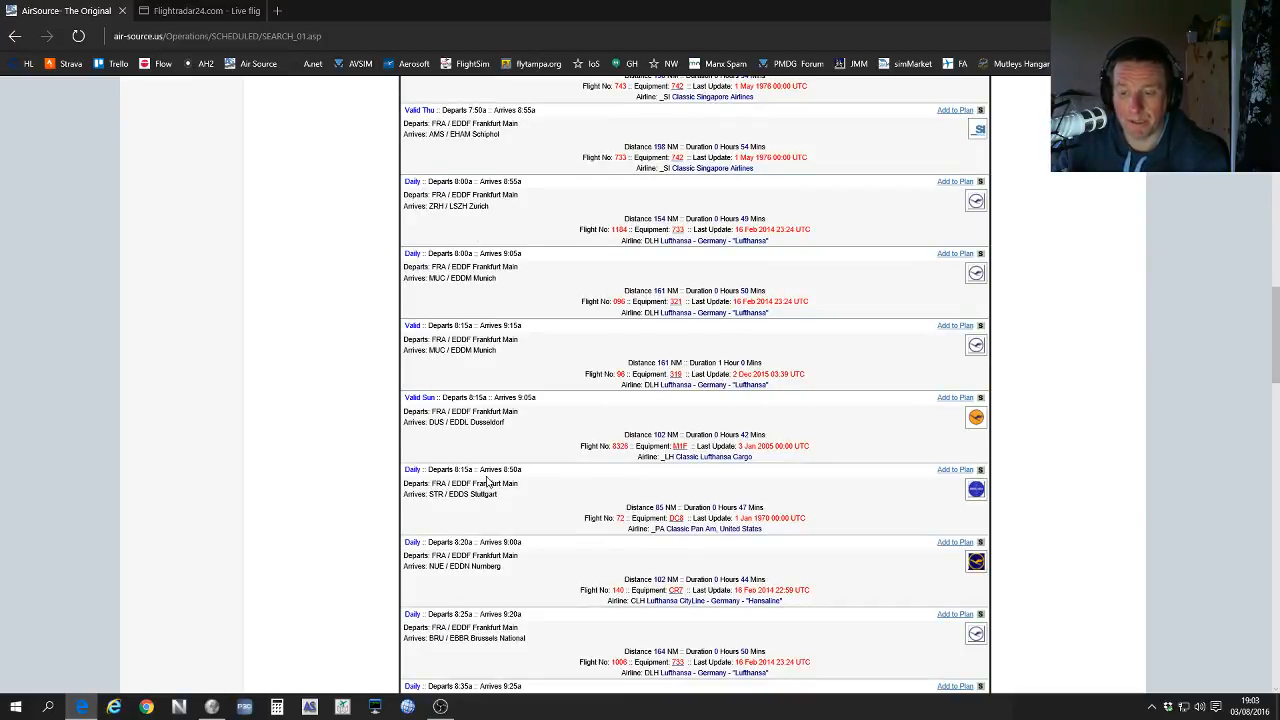
pyautogui.scroll(-2, 489, 483)
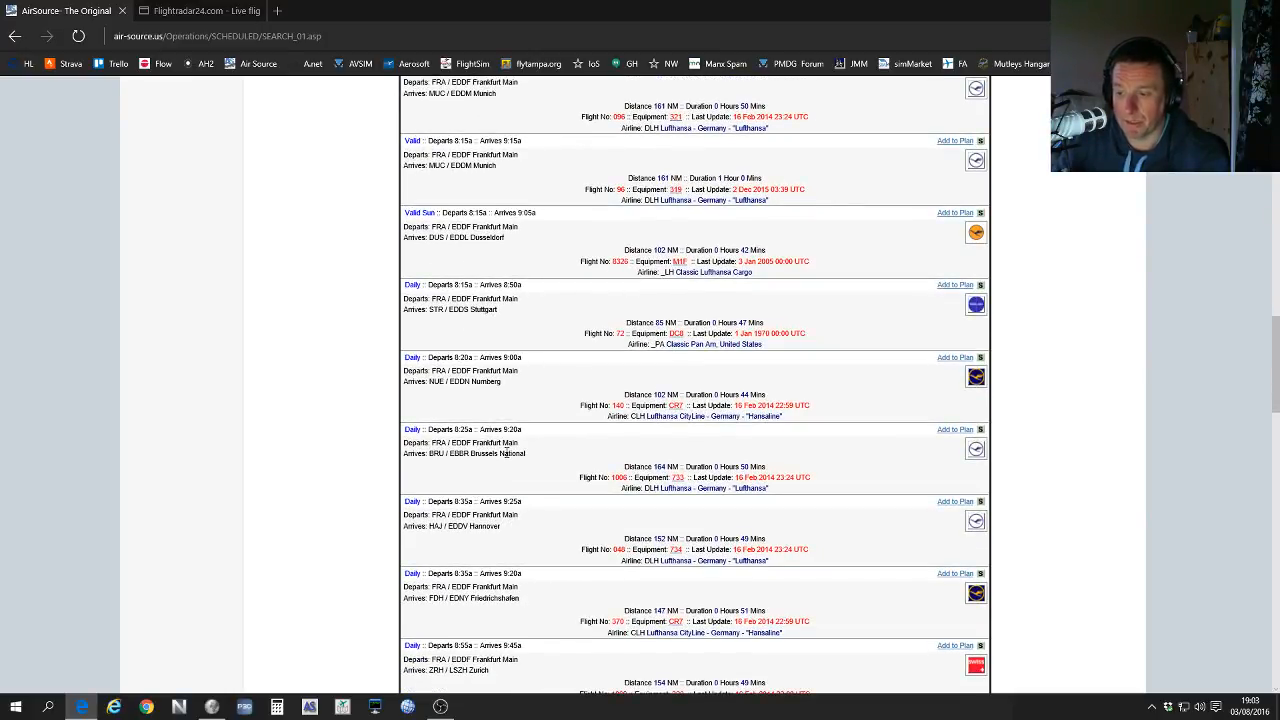
pyautogui.scroll(-4, 507, 453)
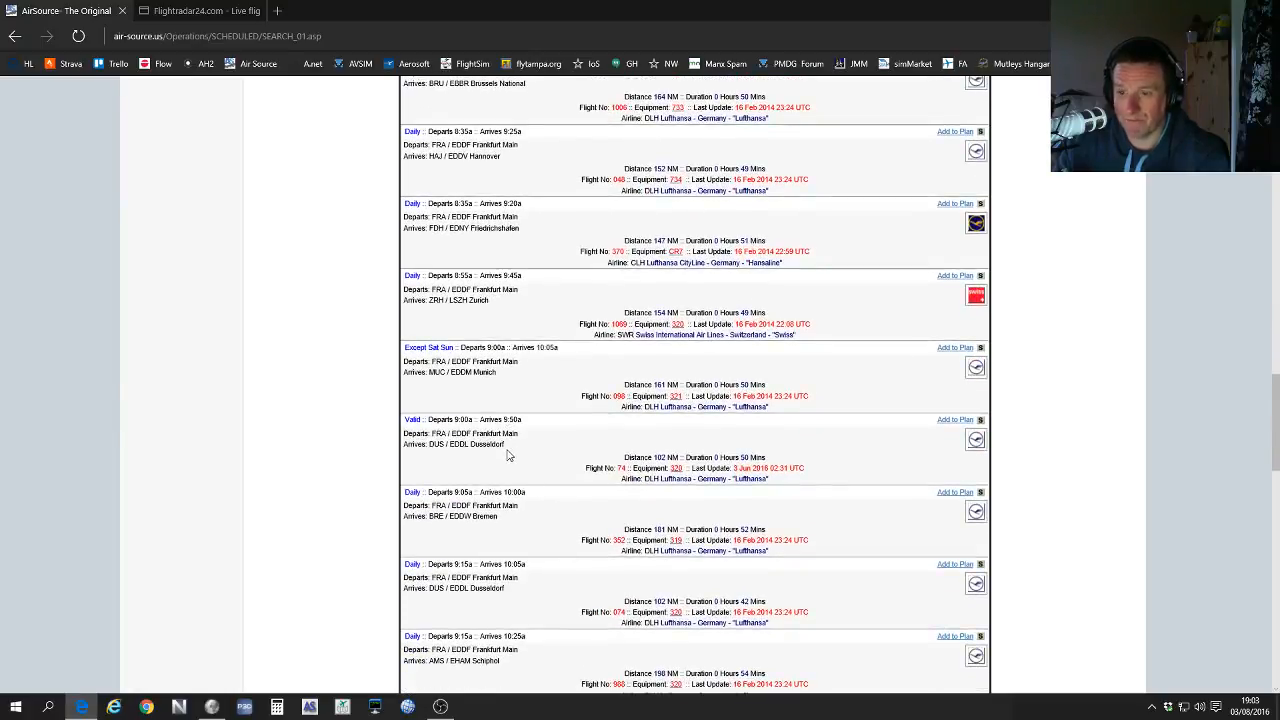
pyautogui.scroll(4, 507, 455)
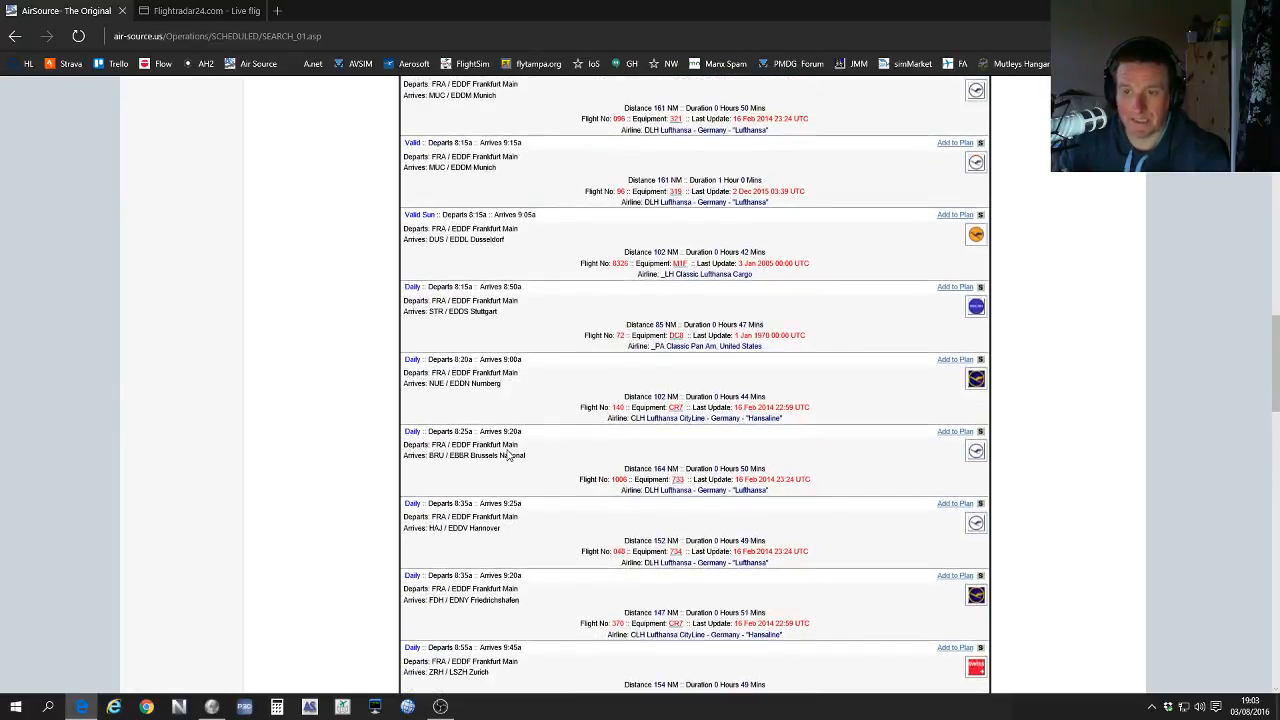
pyautogui.scroll(-4, 507, 455)
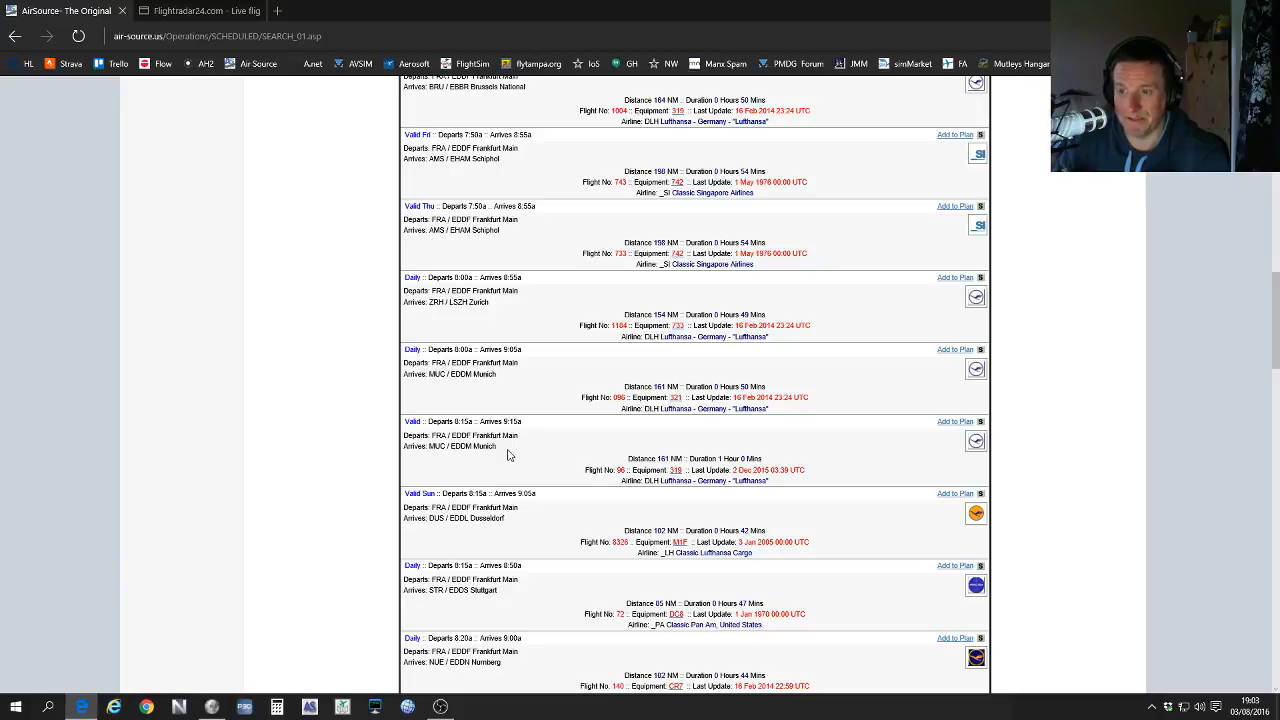
pyautogui.scroll(5, 507, 455)
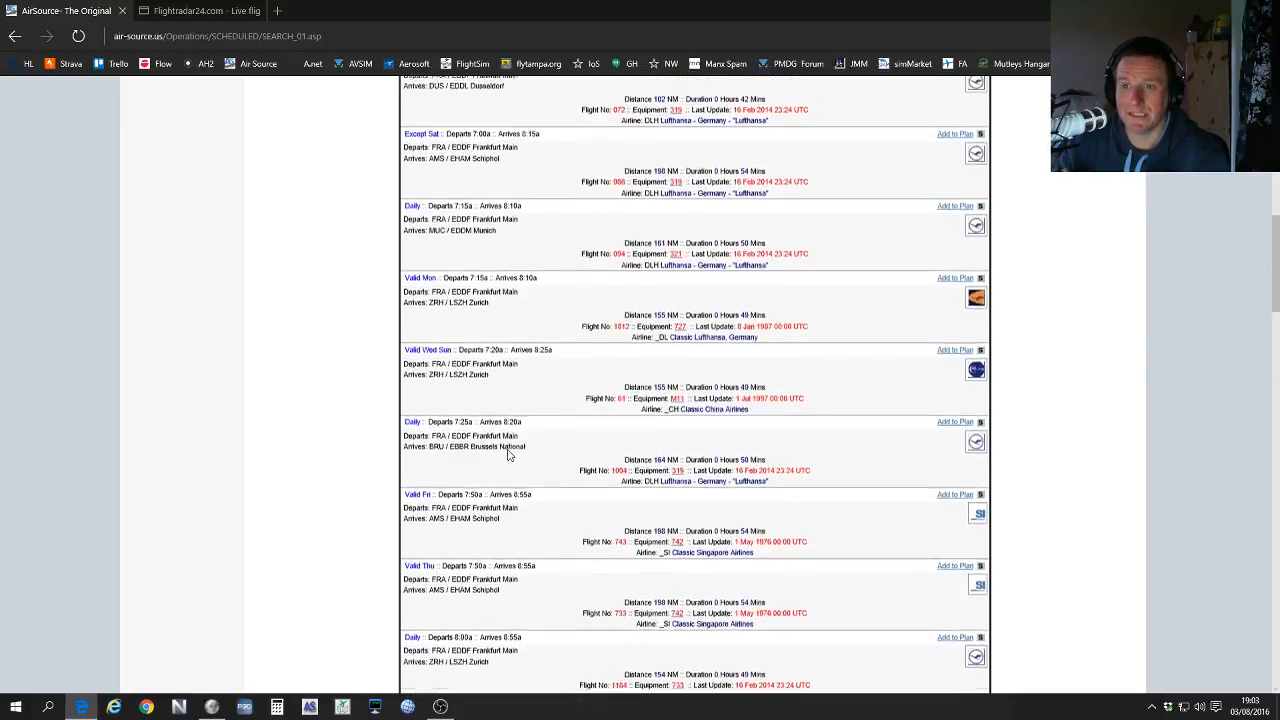
pyautogui.scroll(2, 507, 455)
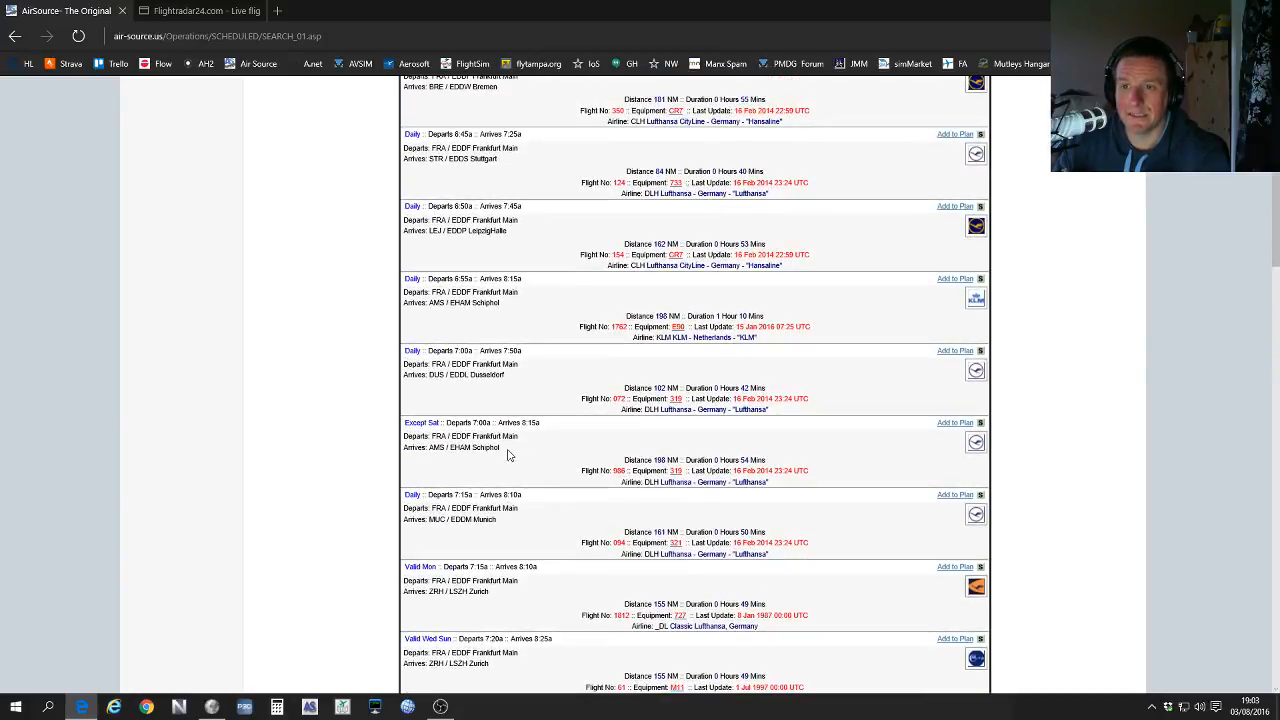
pyautogui.scroll(1, 591, 303)
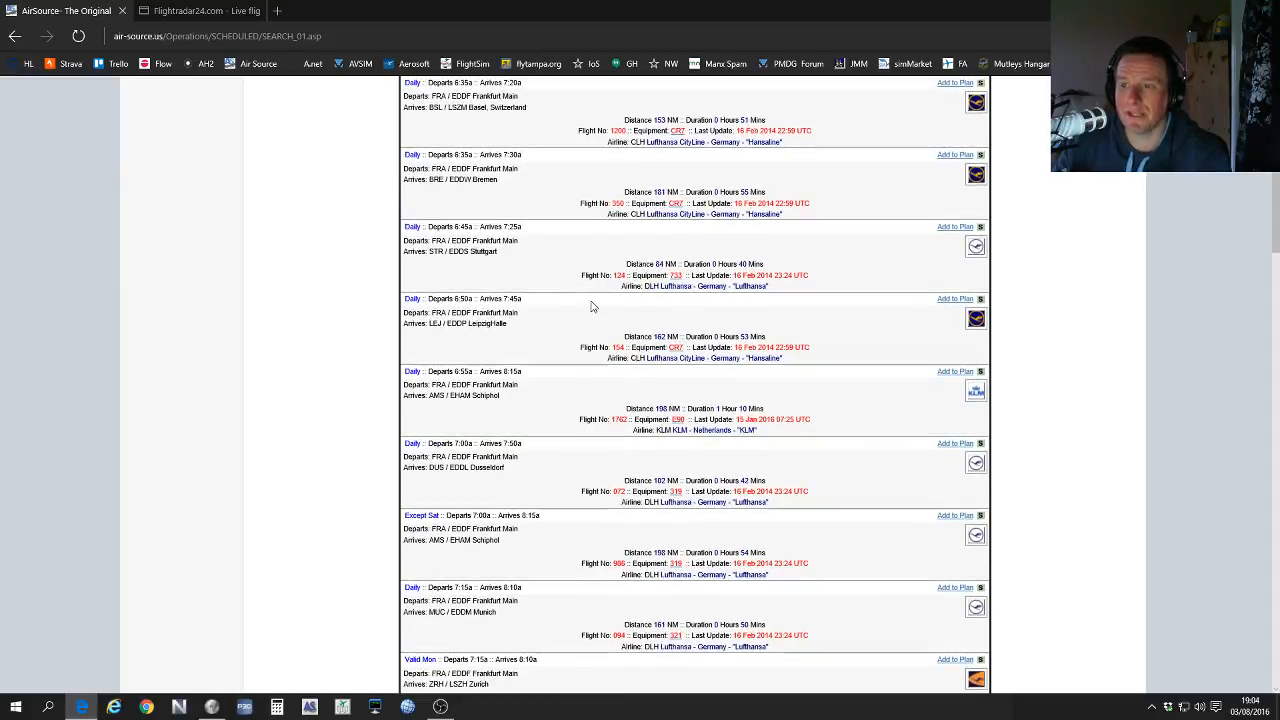
pyautogui.click(955, 227)
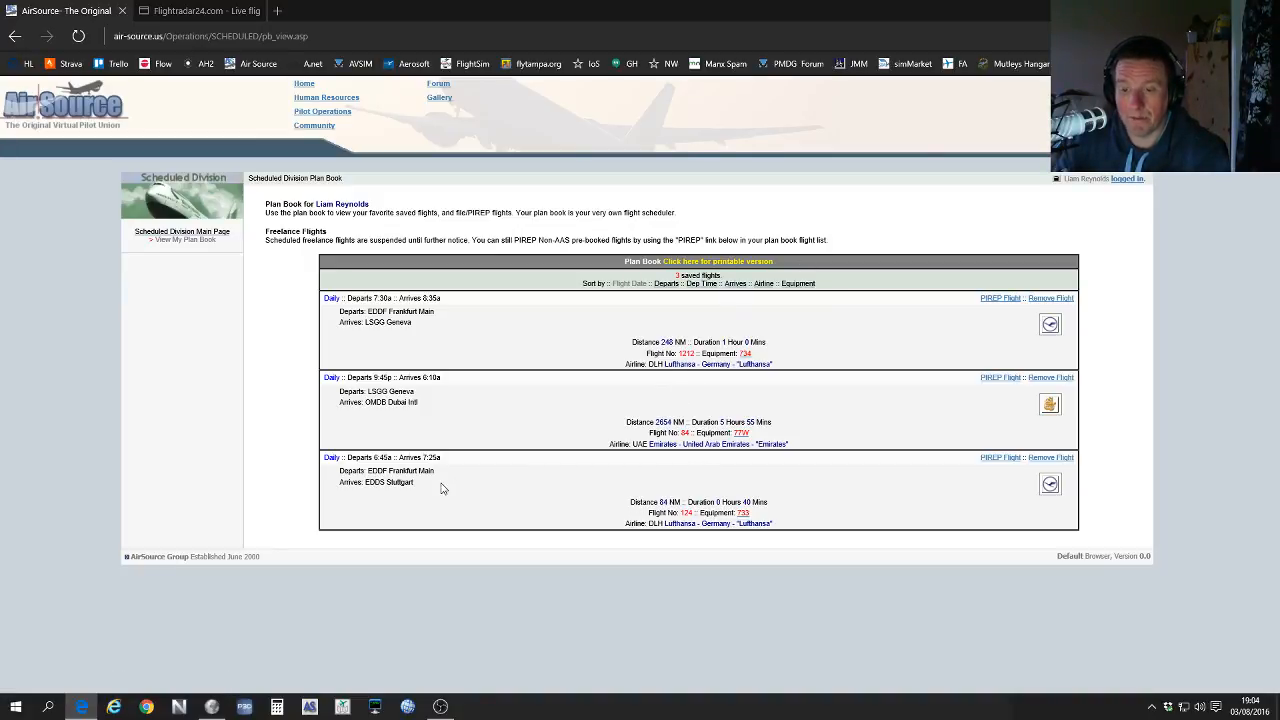
# Step: Look up the aircraft type behind equipment code 733 of the Stuttgart flight in the plan book
pyautogui.click(743, 513)
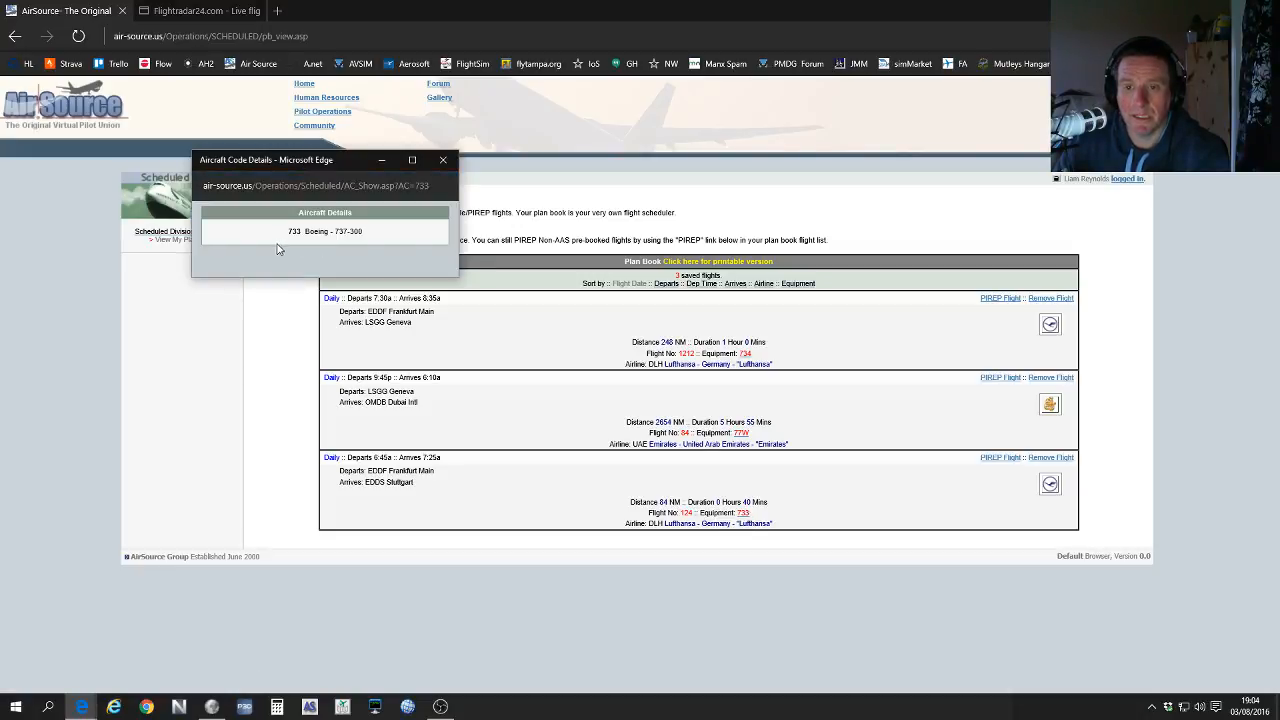
pyautogui.click(442, 160)
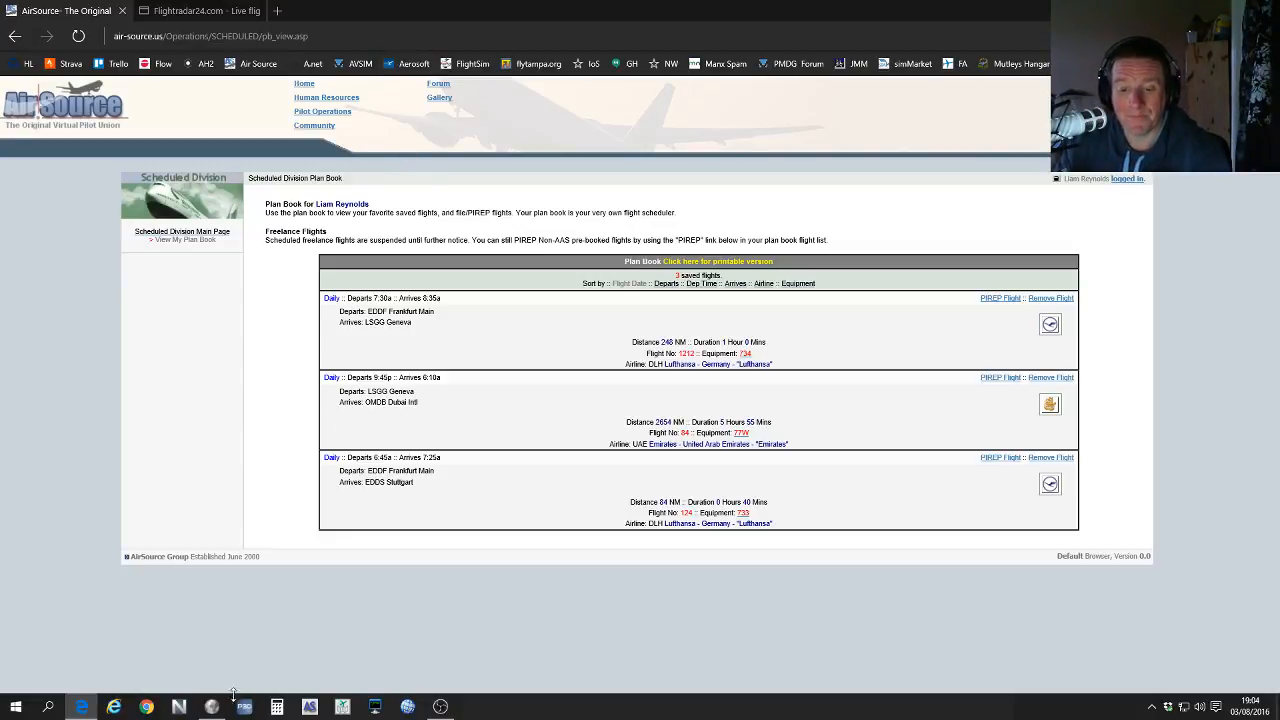
# Step: Launch Active Sky Next, and switch to Professional Flight Planner X
pyautogui.click(182, 710)
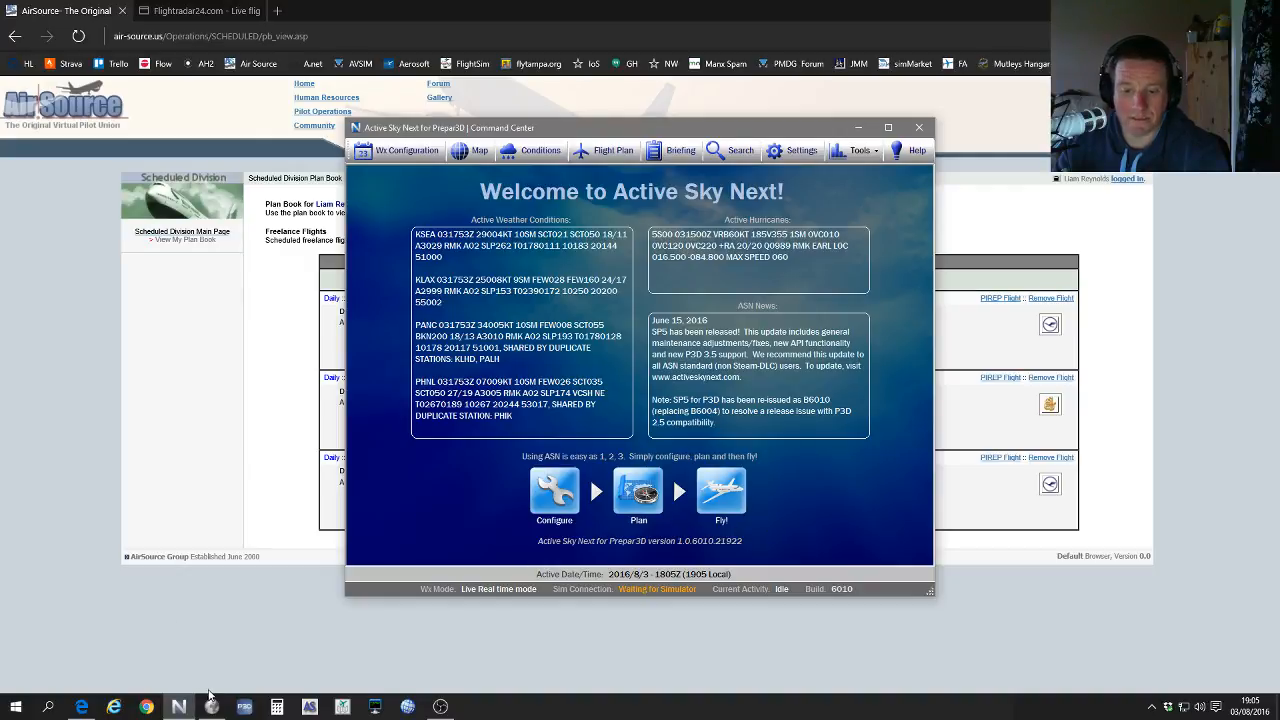
pyautogui.moveTo(210, 708)
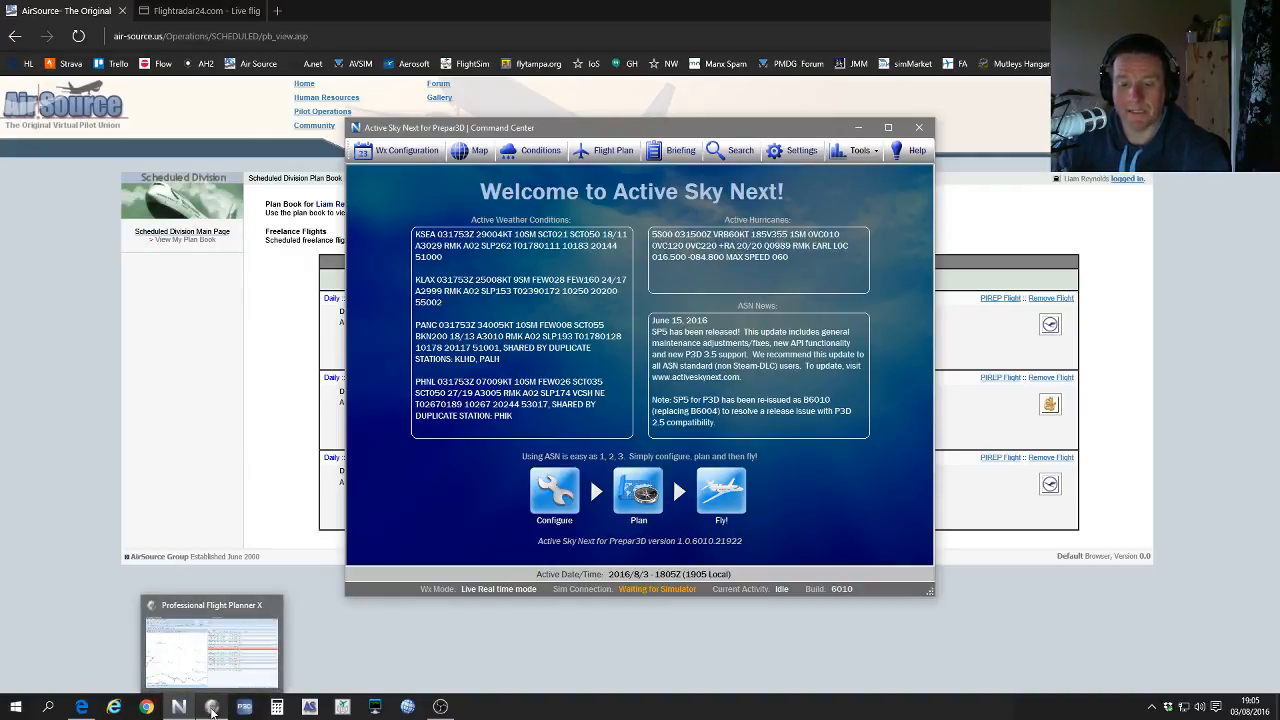
pyautogui.click(211, 708)
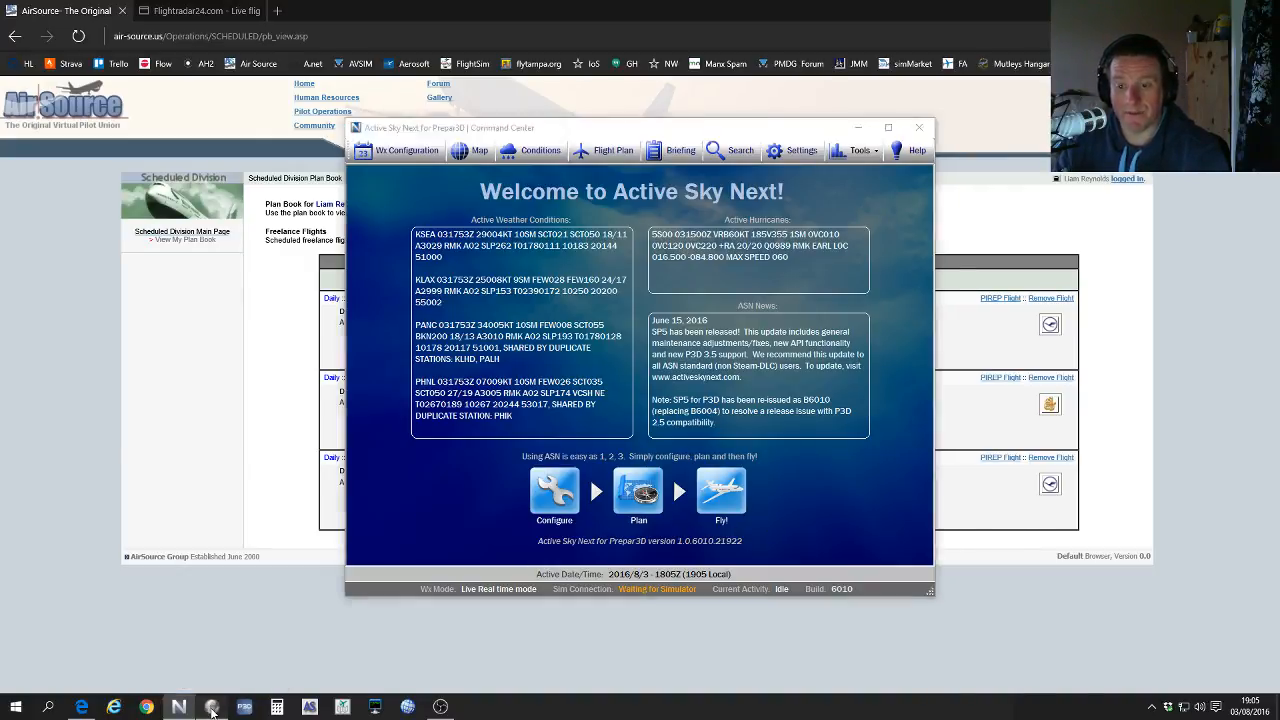
# Step: Delete the 2 Aug flight LH85 from EDDF to EDDS from the schedule
pyautogui.click(748, 533)
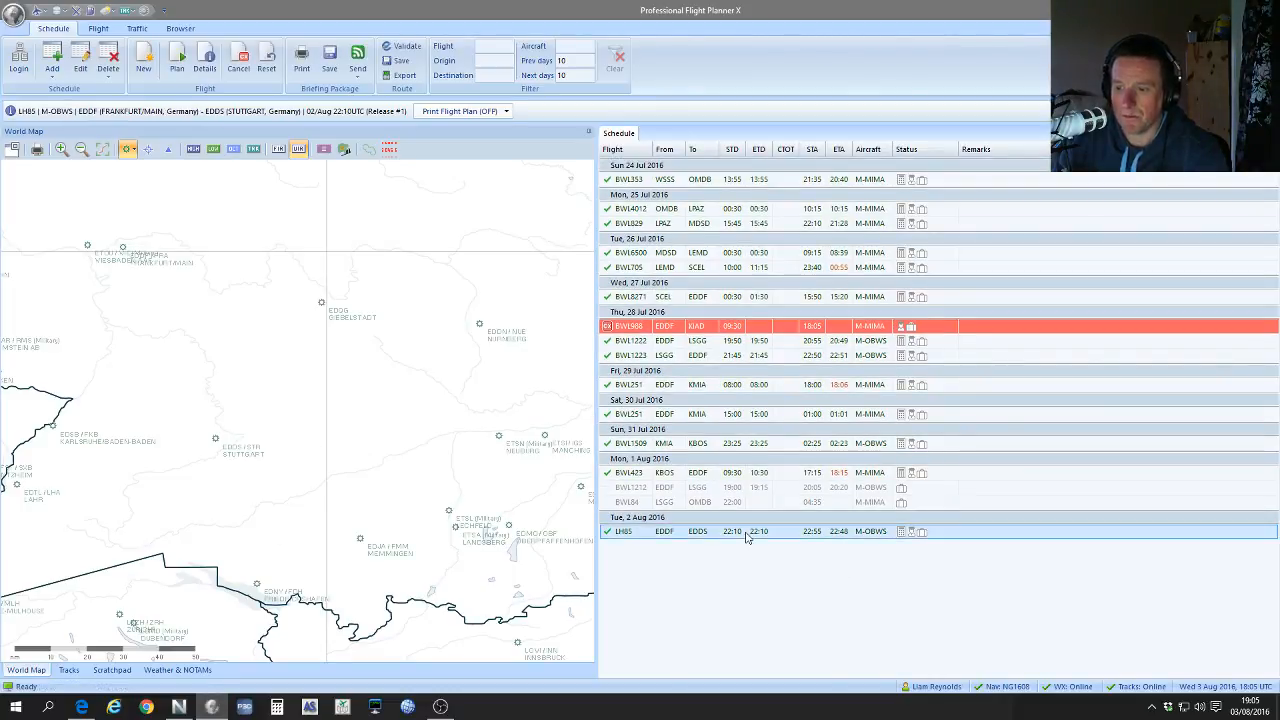
pyautogui.press('Delete')
pyautogui.press('Return')
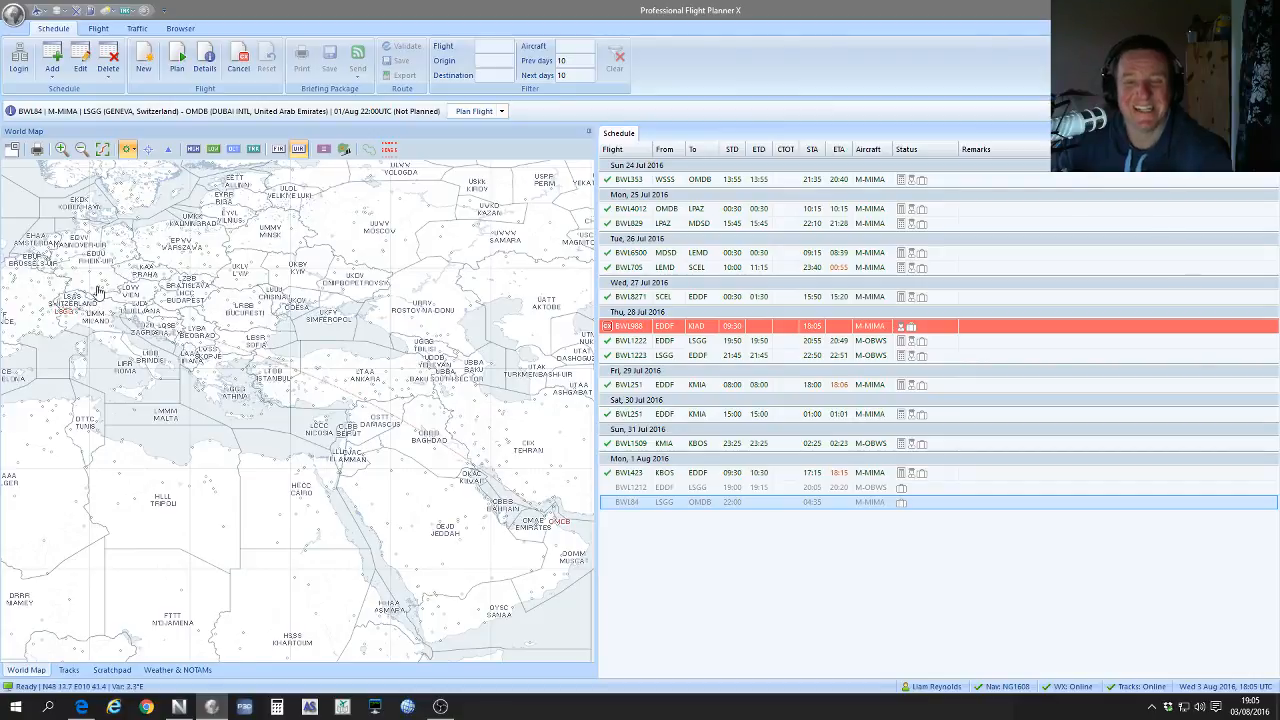
# Step: Open the form for adding a new flight to the schedule
pyautogui.scroll(1, 101, 293)
pyautogui.scroll(1, 200, 361)
pyautogui.moveTo(200, 361); pyautogui.dragTo(414, 388)
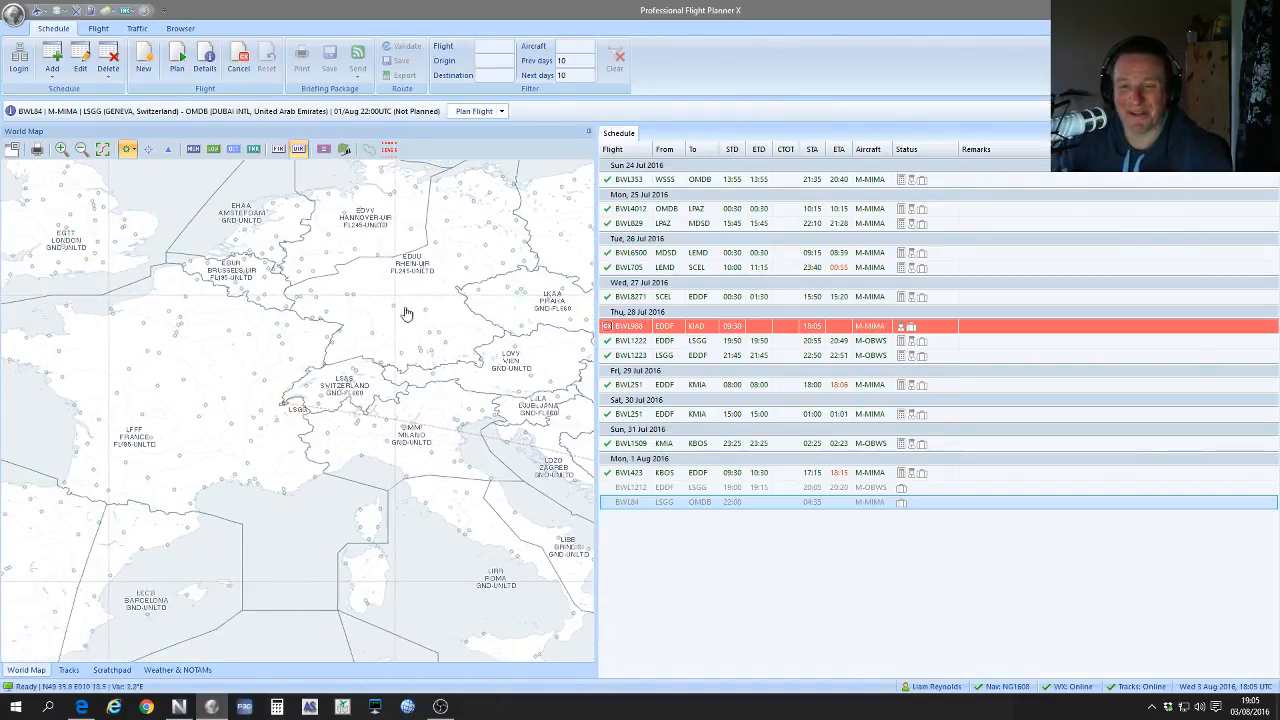
pyautogui.moveTo(407, 315); pyautogui.dragTo(444, 392)
pyautogui.click(50, 70)
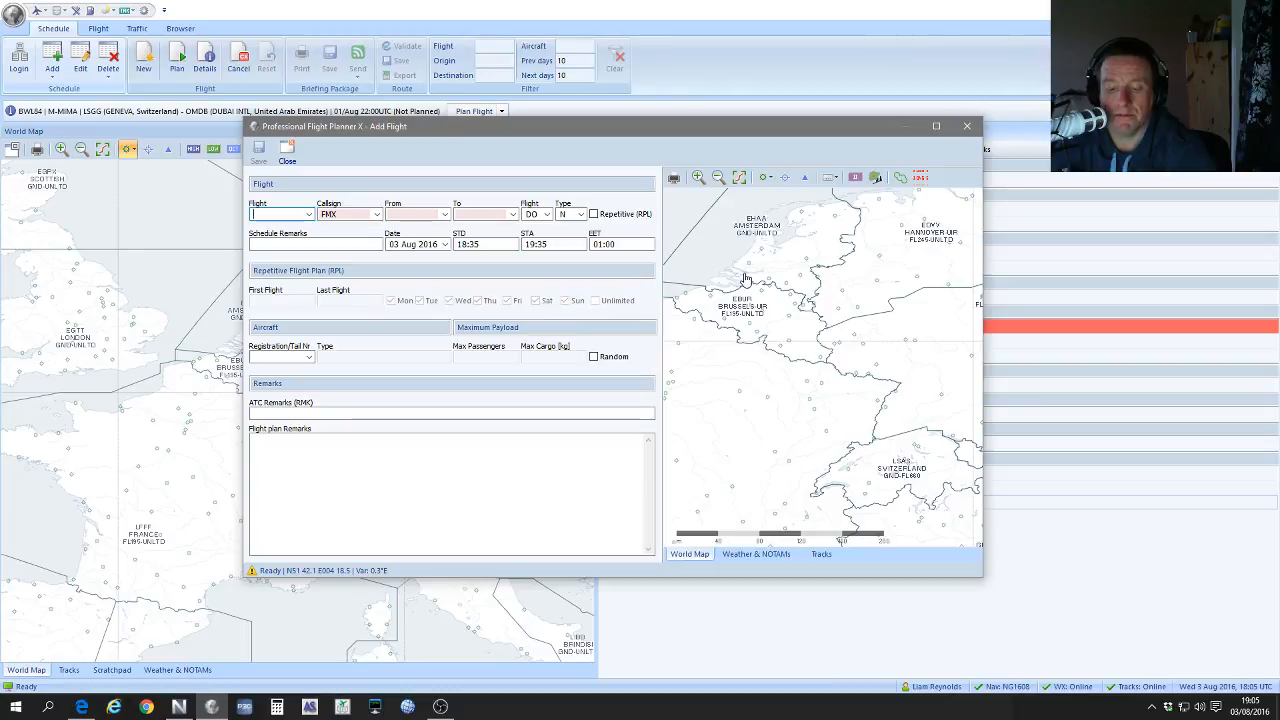
pyautogui.write('FM X')
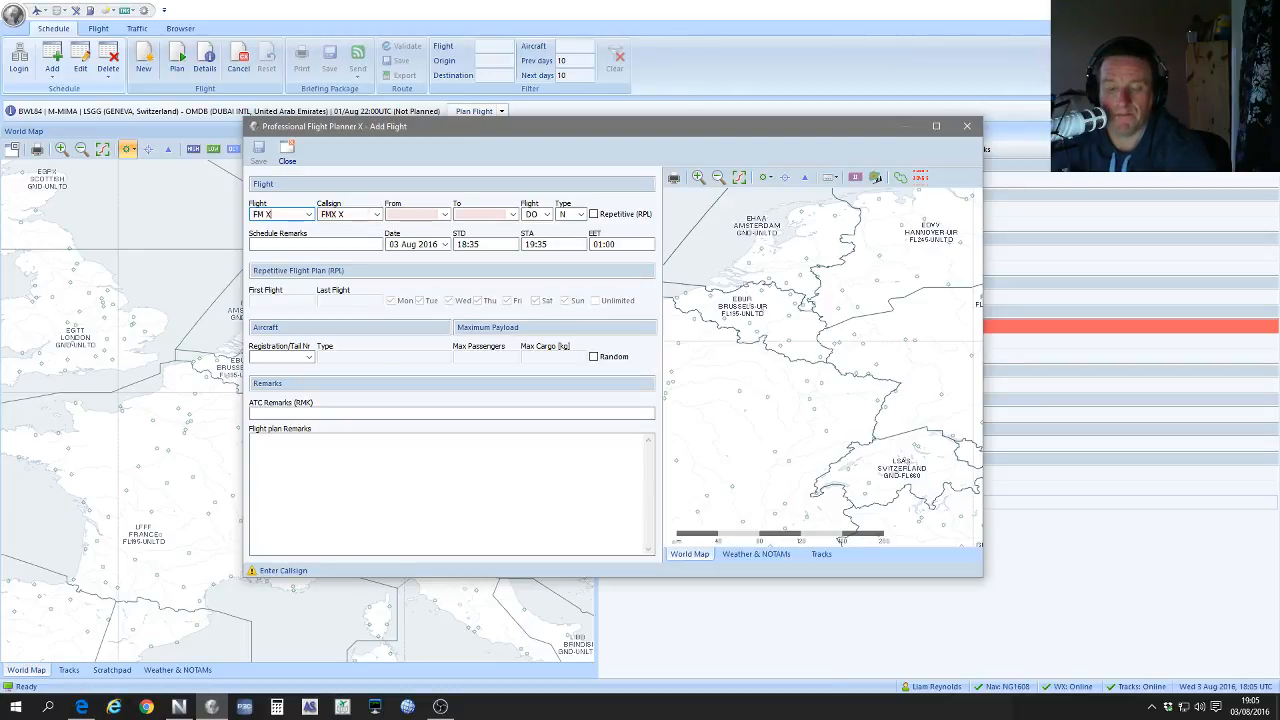
pyautogui.press('BackSpace')
pyautogui.press('BackSpace')
pyautogui.press('BackSpace')
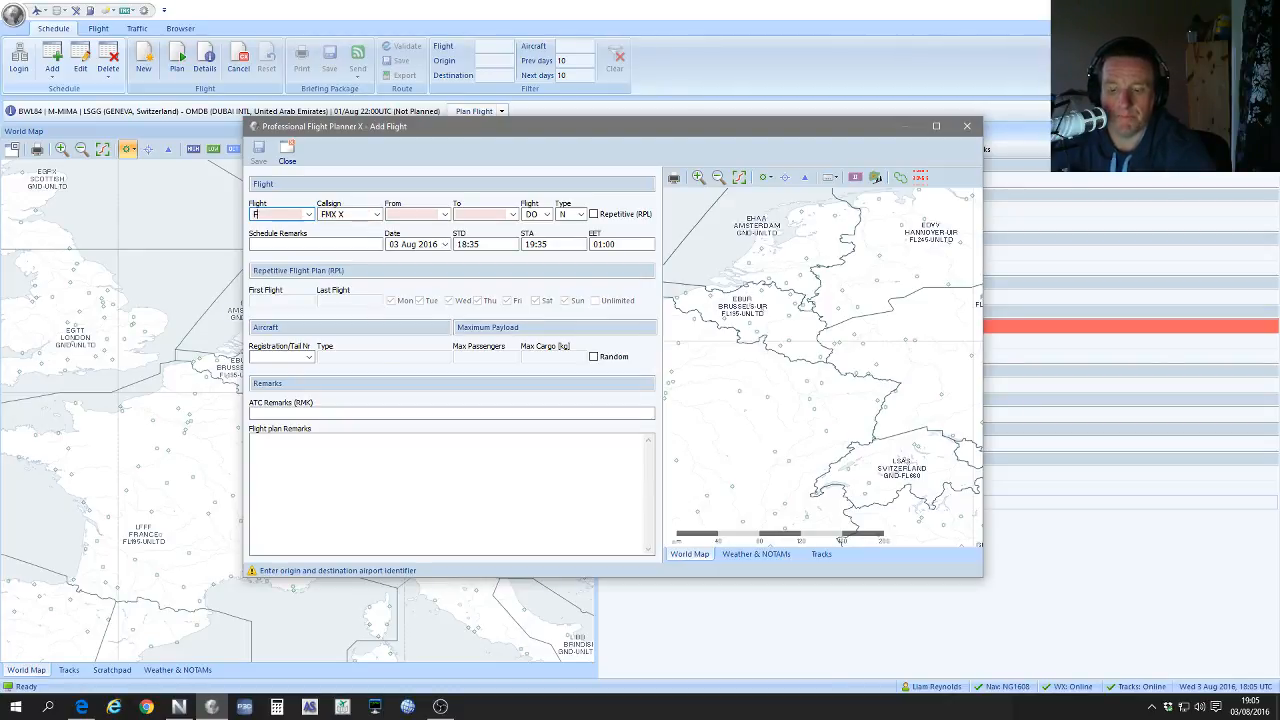
pyautogui.write('M')
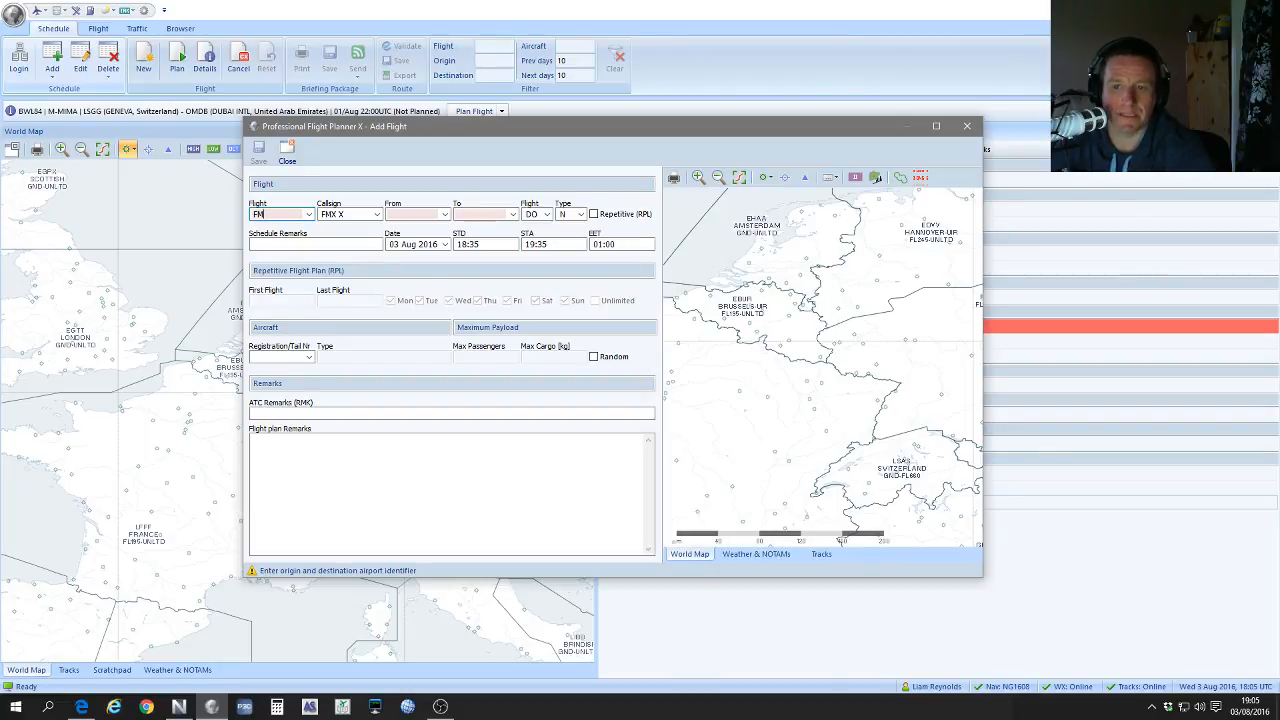
pyautogui.press('Tab')
pyautogui.write('FMX')
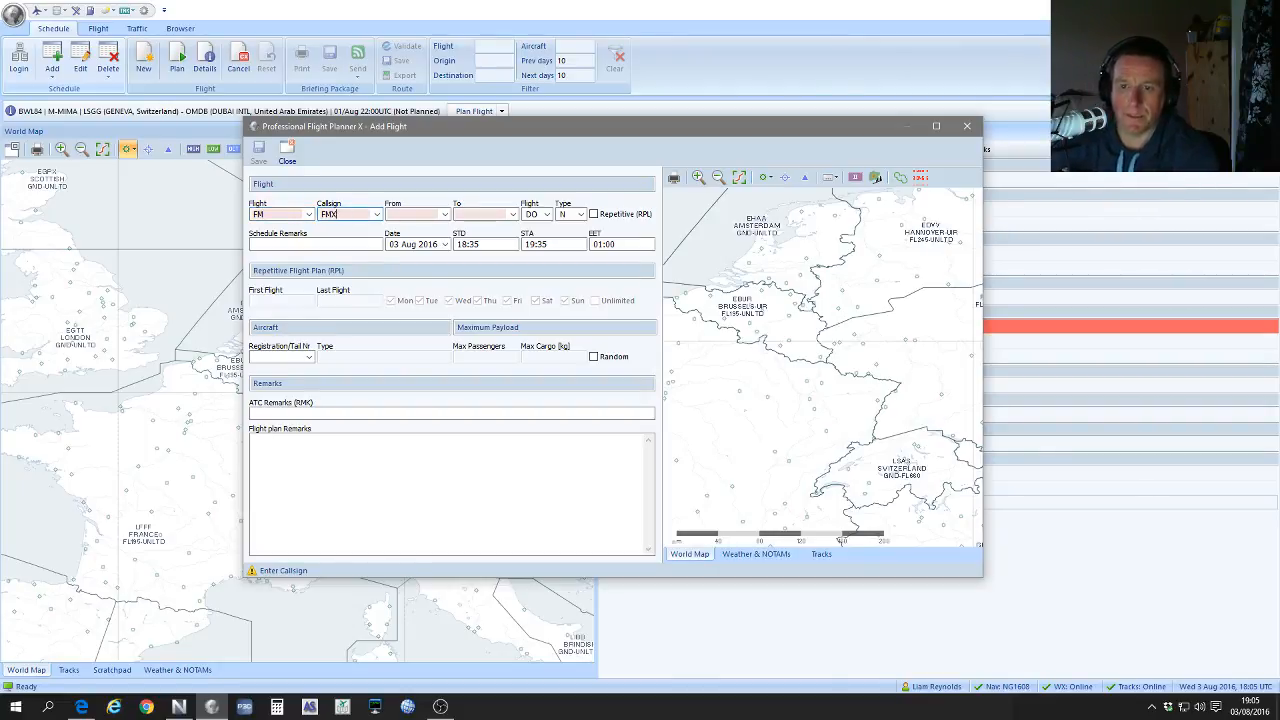
pyautogui.write(' 124')
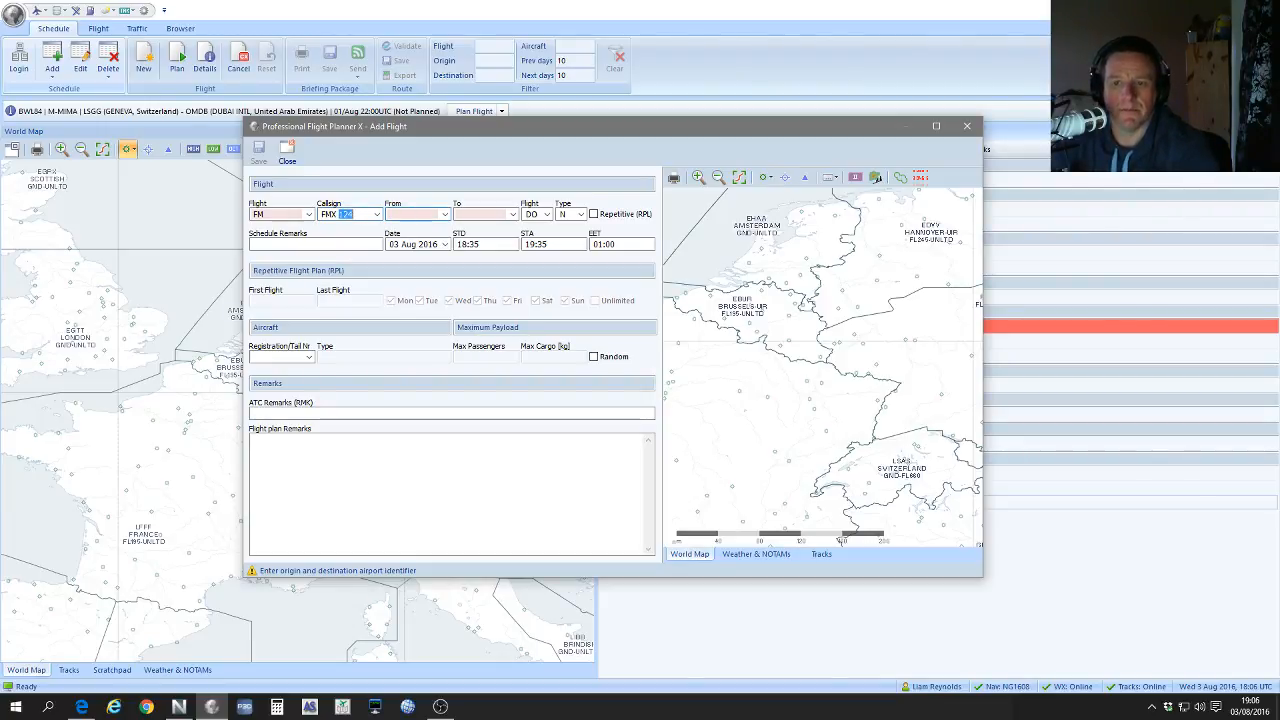
pyautogui.press('BackSpace')
pyautogui.press('BackSpace')
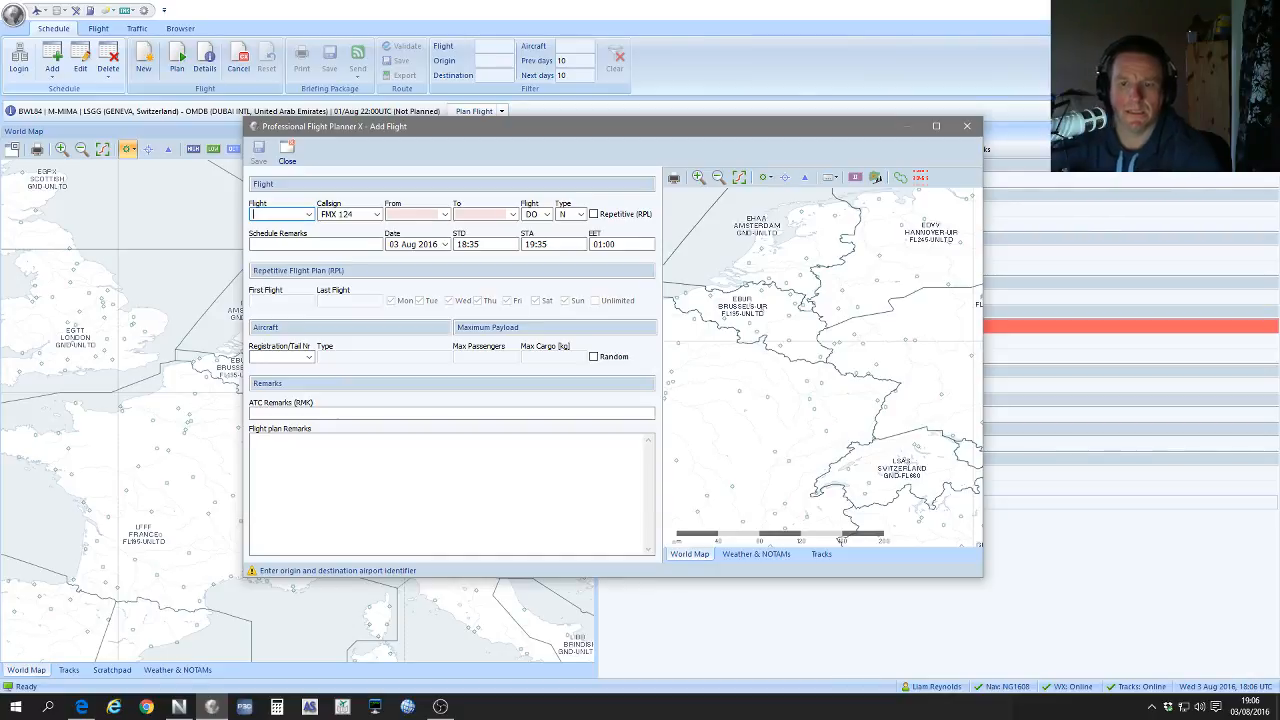
pyautogui.doubleClick(346, 214)
pyautogui.press('BackSpace')
pyautogui.press('BackSpace')
pyautogui.press('BackSpace')
pyautogui.press('BackSpace')
pyautogui.press('BackSpace')
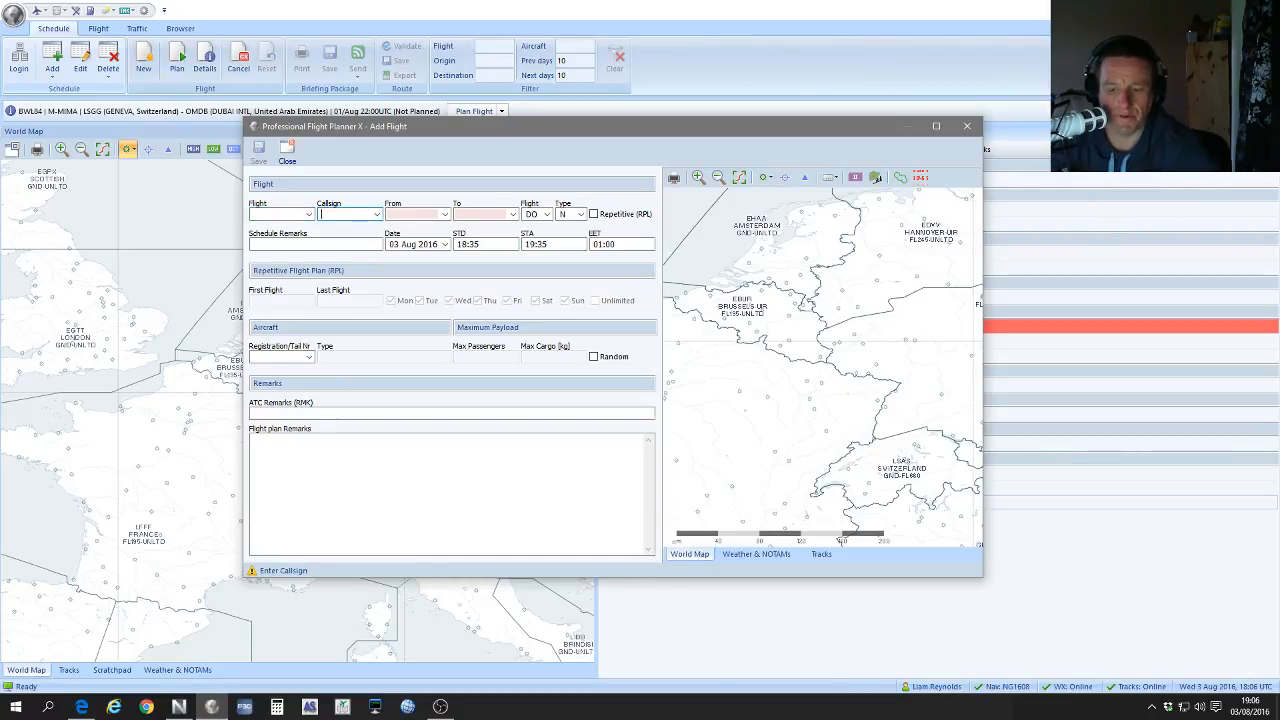
# Step: Set the new flight's callsign to FMX 124, leaving the flight designator empty
pyautogui.write('FMX')
pyautogui.press('Tab')
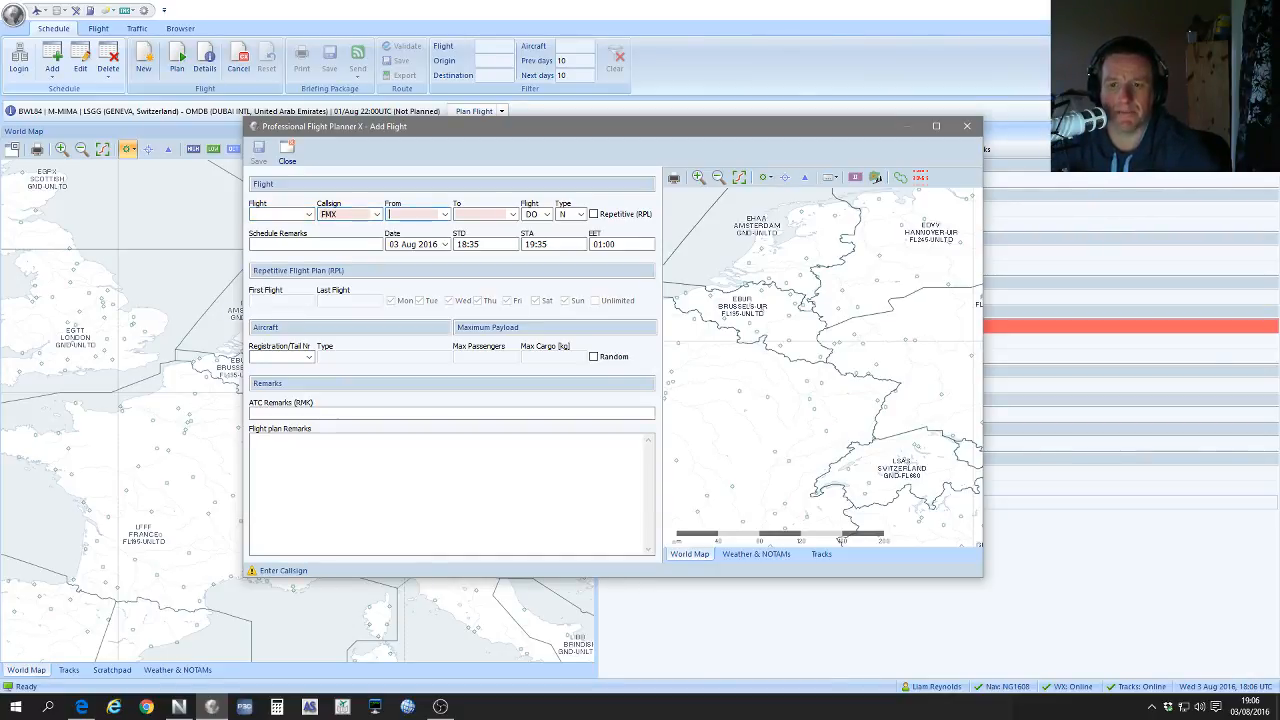
pyautogui.click(350, 216)
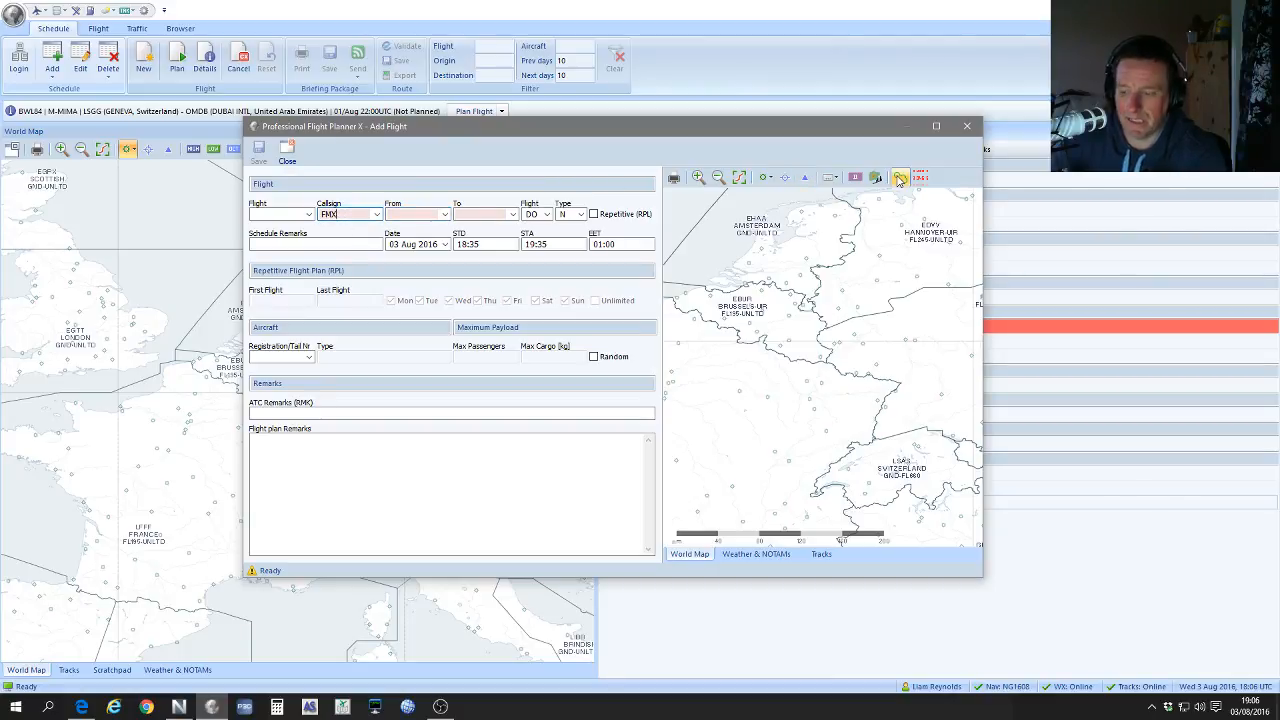
pyautogui.write('124')
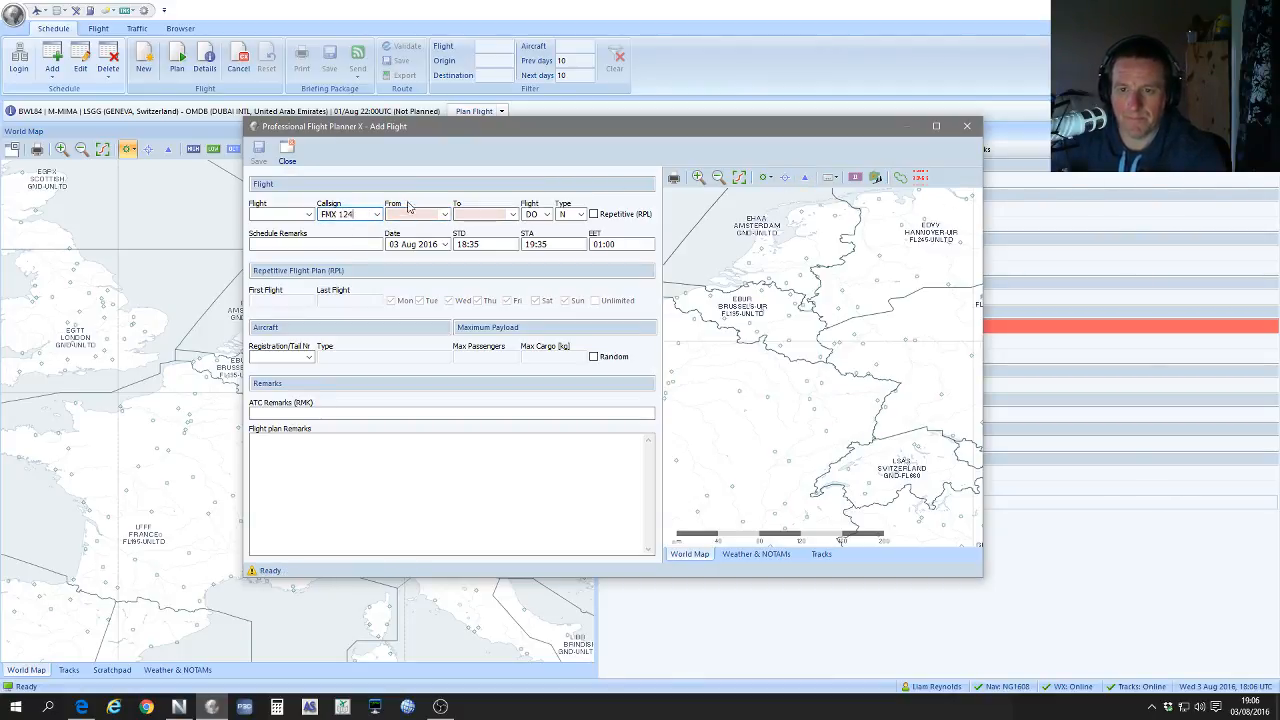
# Step: Find FlyManx Airlines (FMX) in the callsign's airline list and select it
pyautogui.click(377, 214)
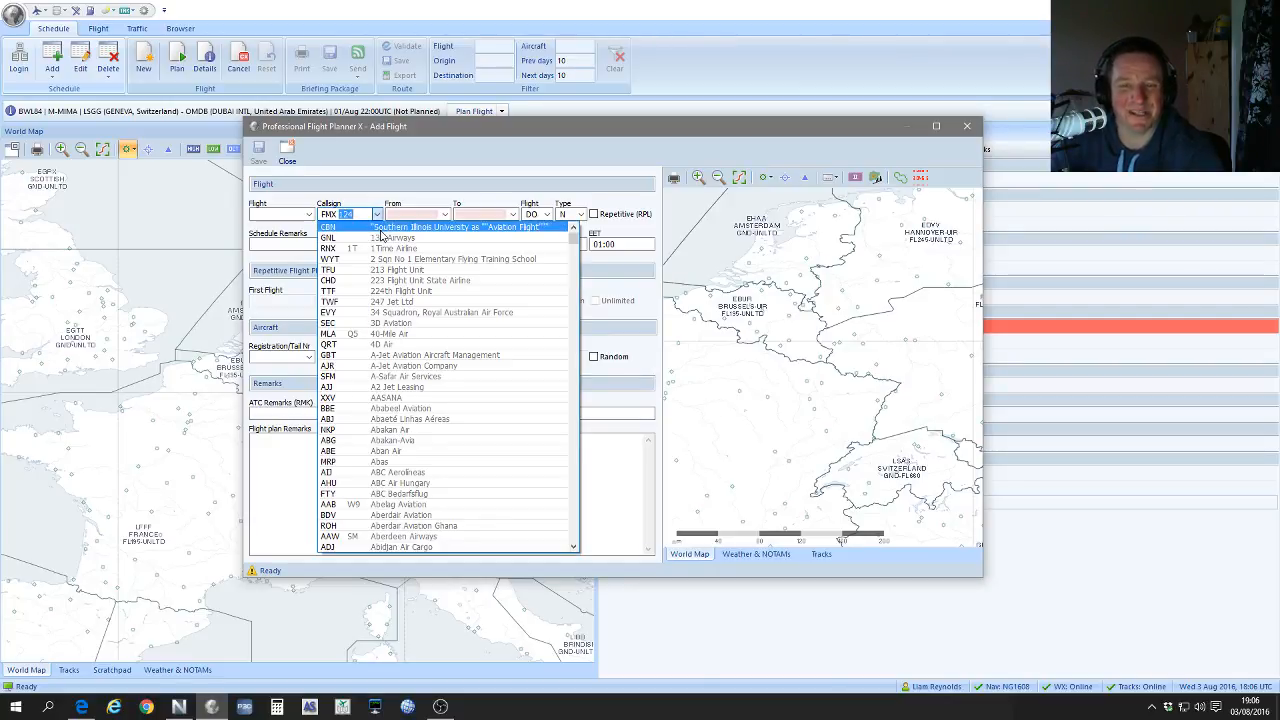
pyautogui.scroll(-10, 381, 235)
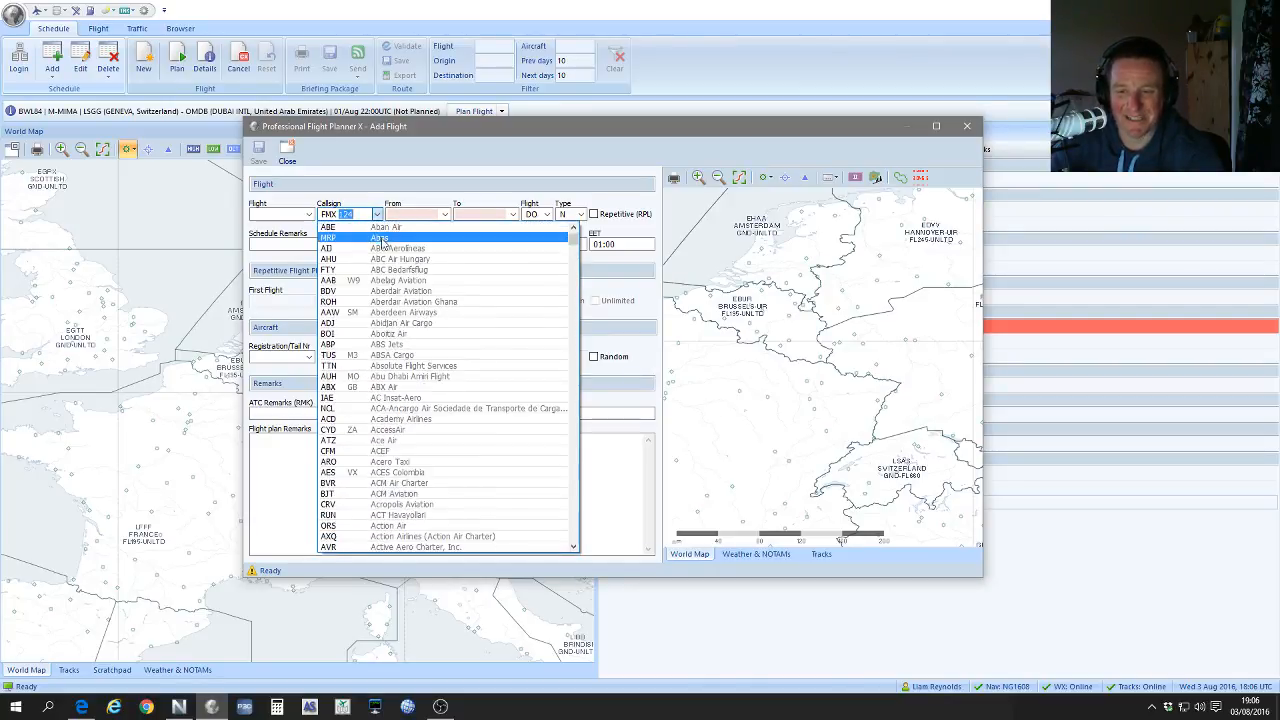
pyautogui.moveTo(573, 240); pyautogui.dragTo(583, 371)
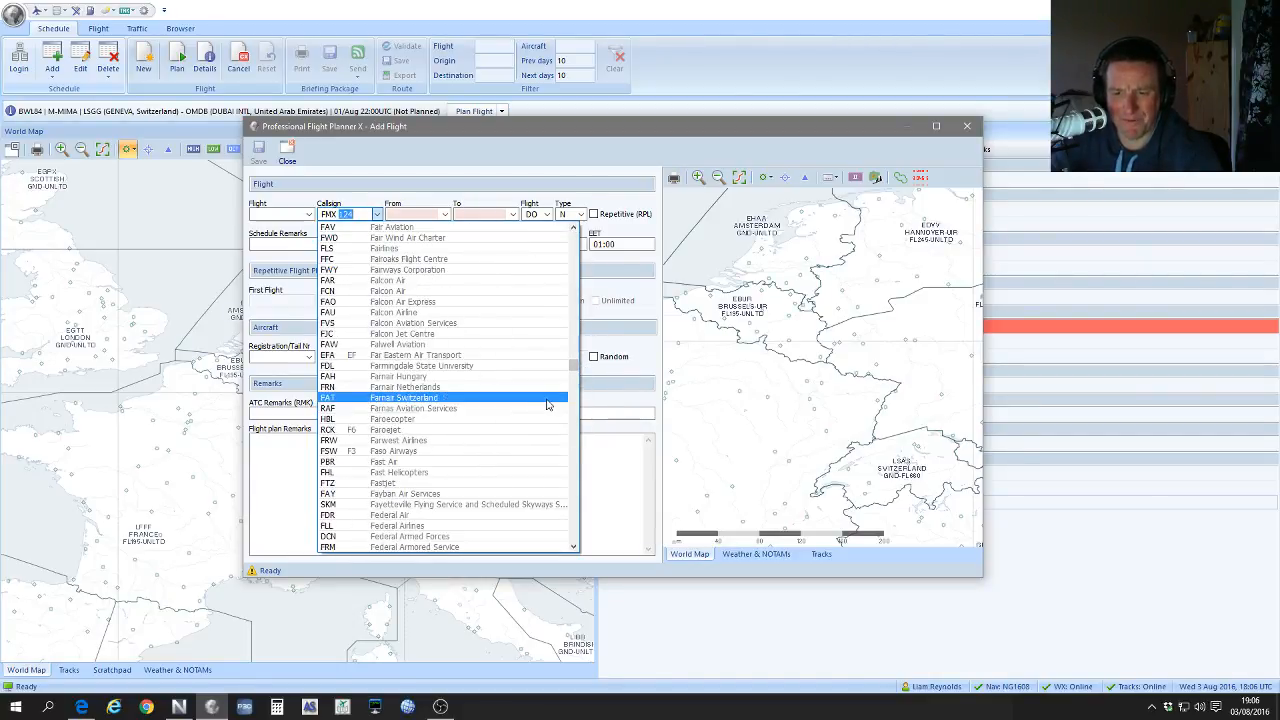
pyautogui.scroll(-12, 436, 505)
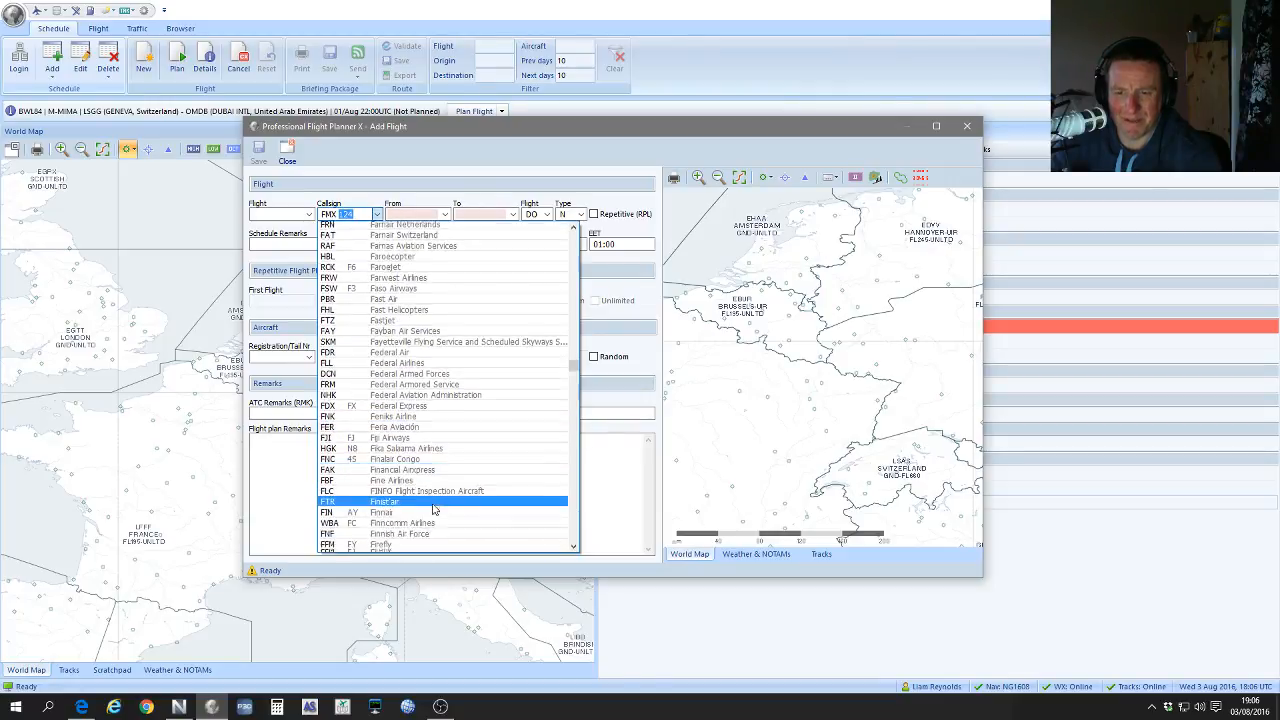
pyautogui.scroll(-10, 436, 508)
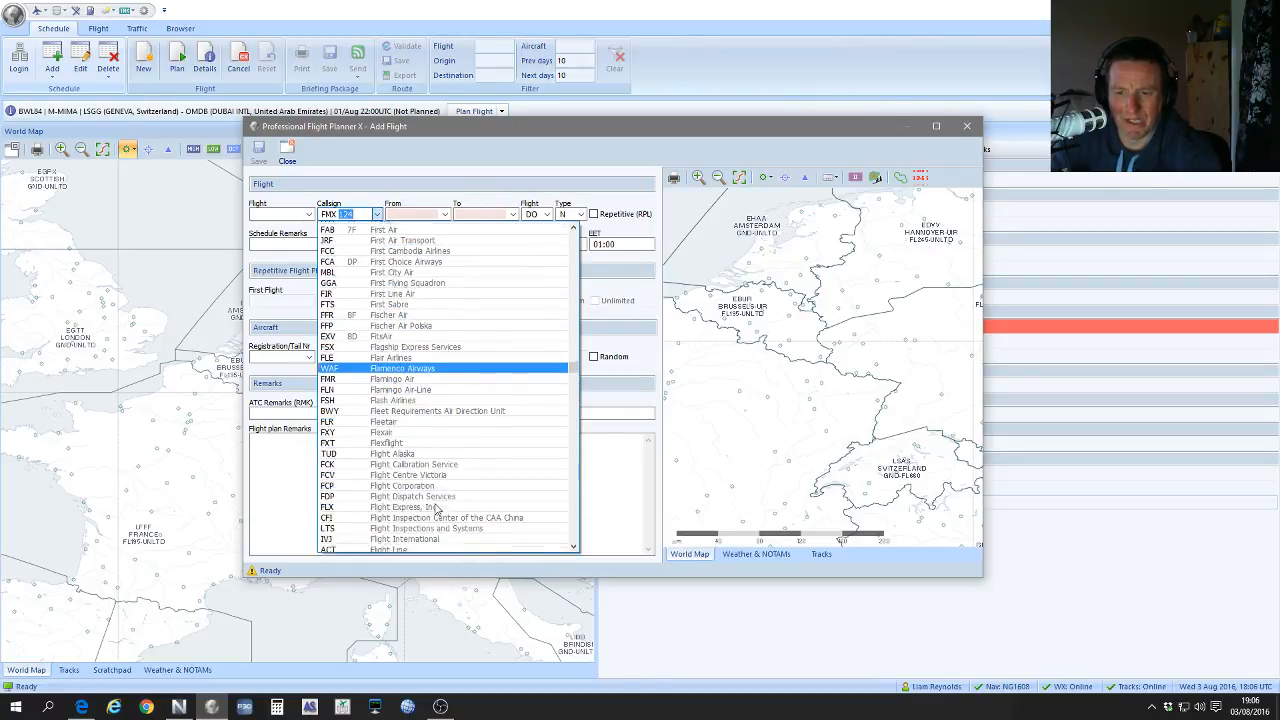
pyautogui.scroll(-8, 436, 505)
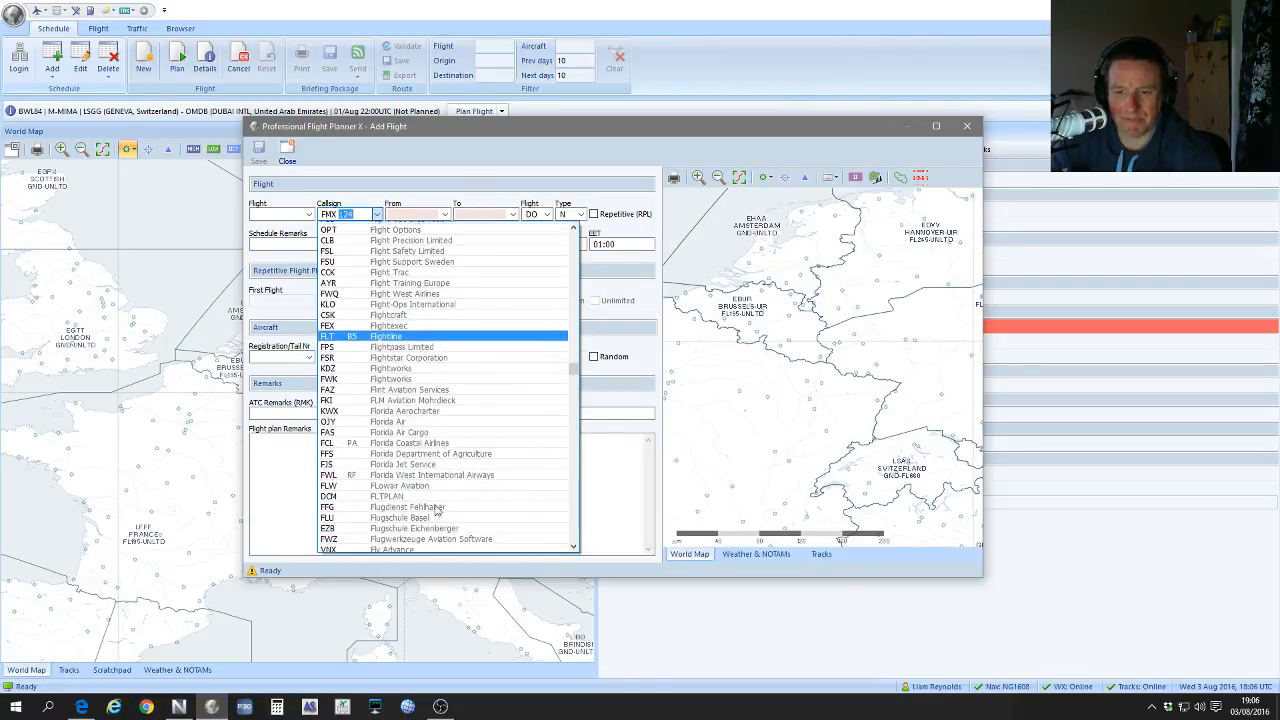
pyautogui.scroll(-6, 433, 482)
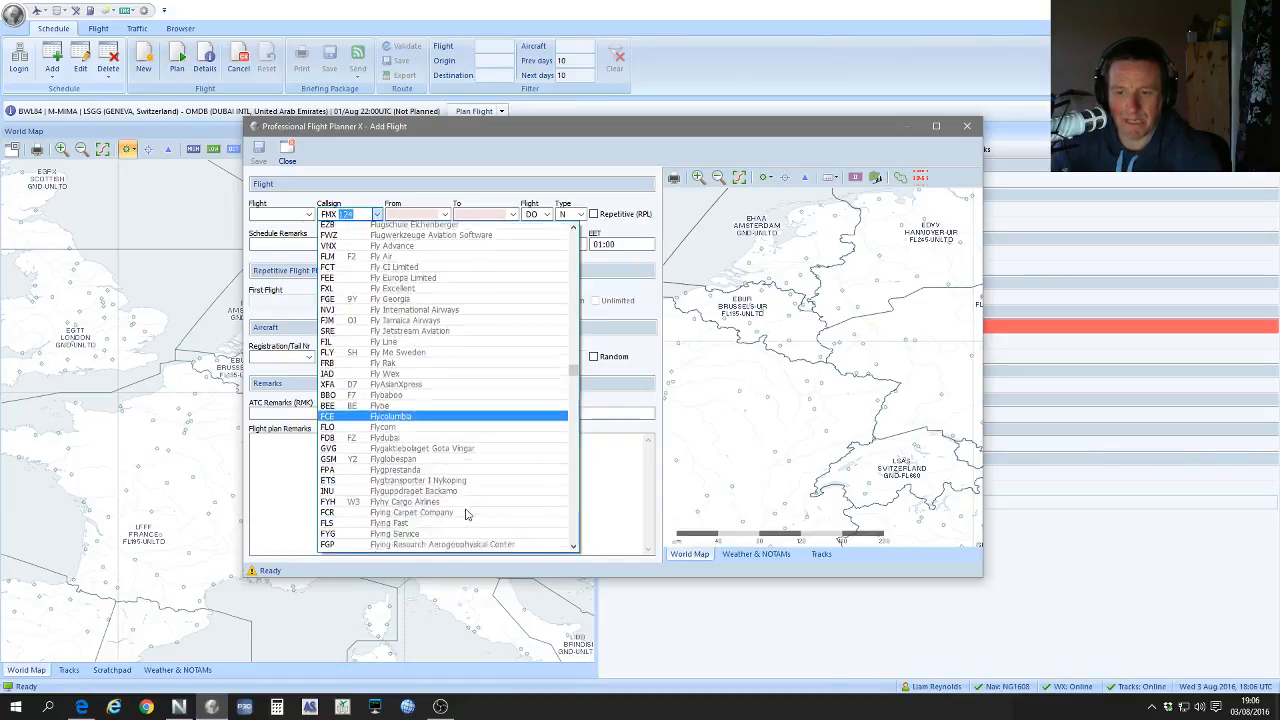
pyautogui.scroll(-1, 465, 514)
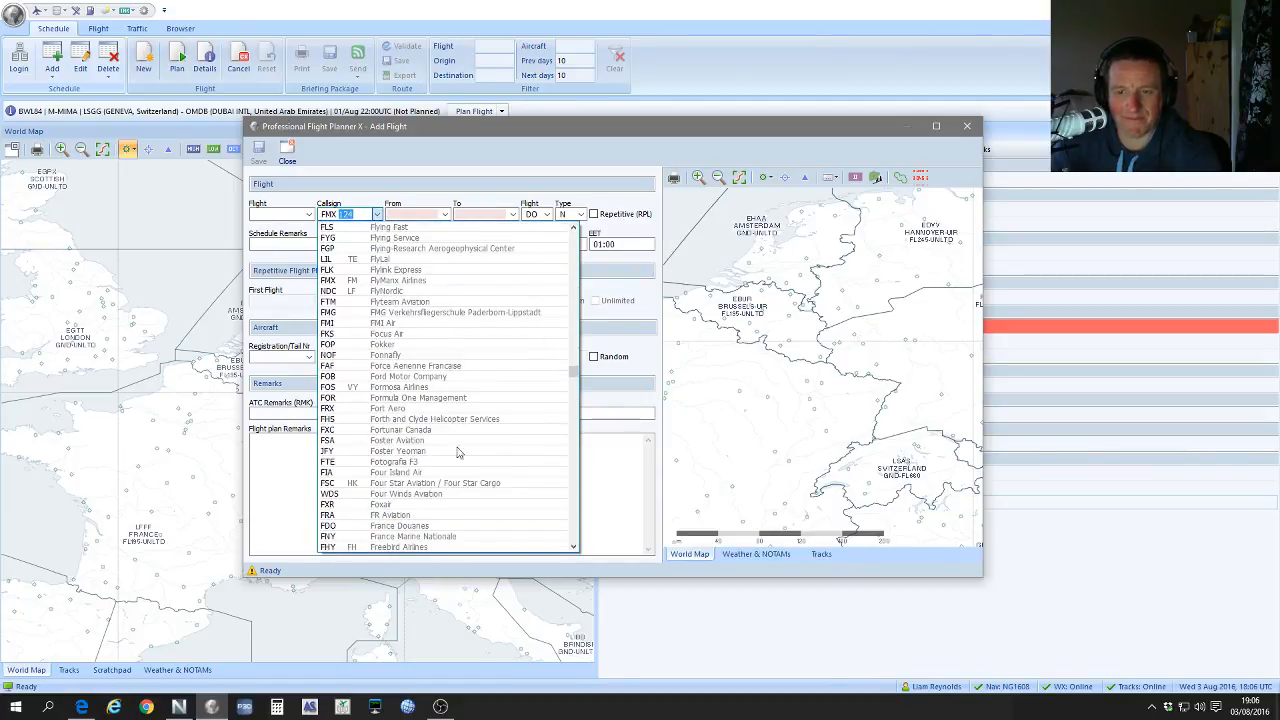
pyautogui.click(441, 280)
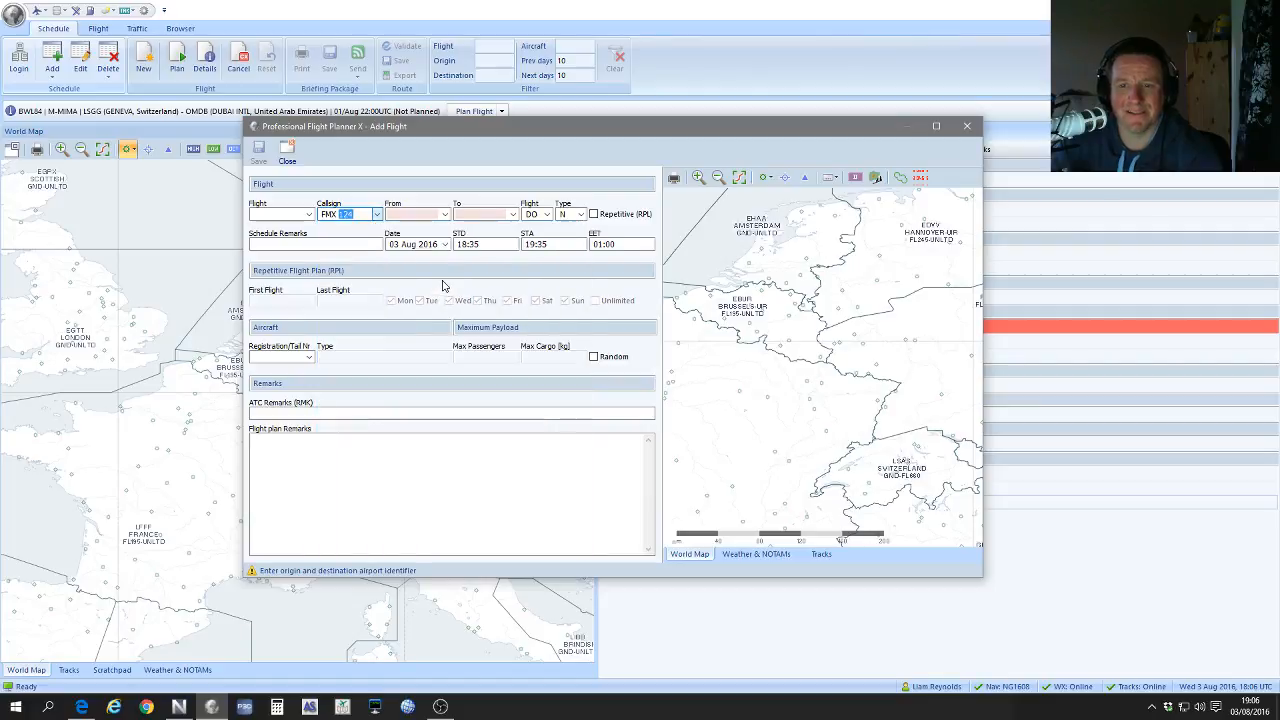
# Step: Set the new flight's origin to EDDF and its destination to EDDS
pyautogui.click(422, 214)
pyautogui.write('EDDF')
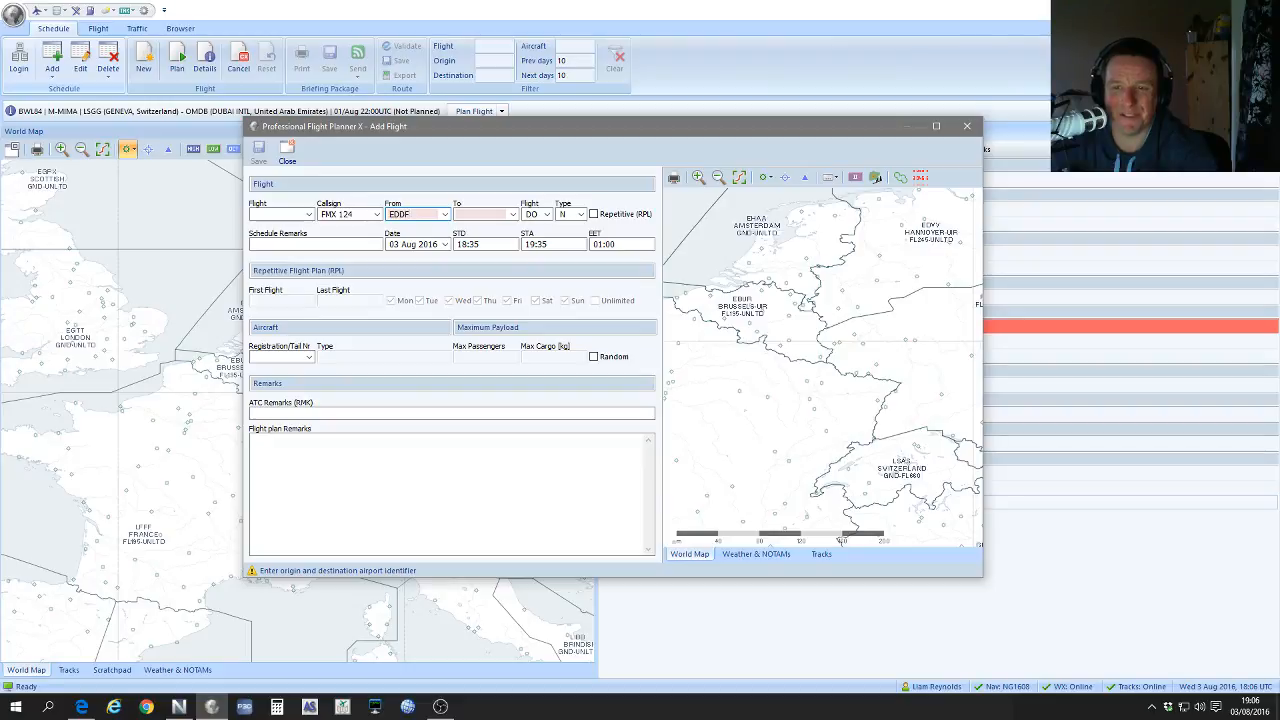
pyautogui.press('Tab')
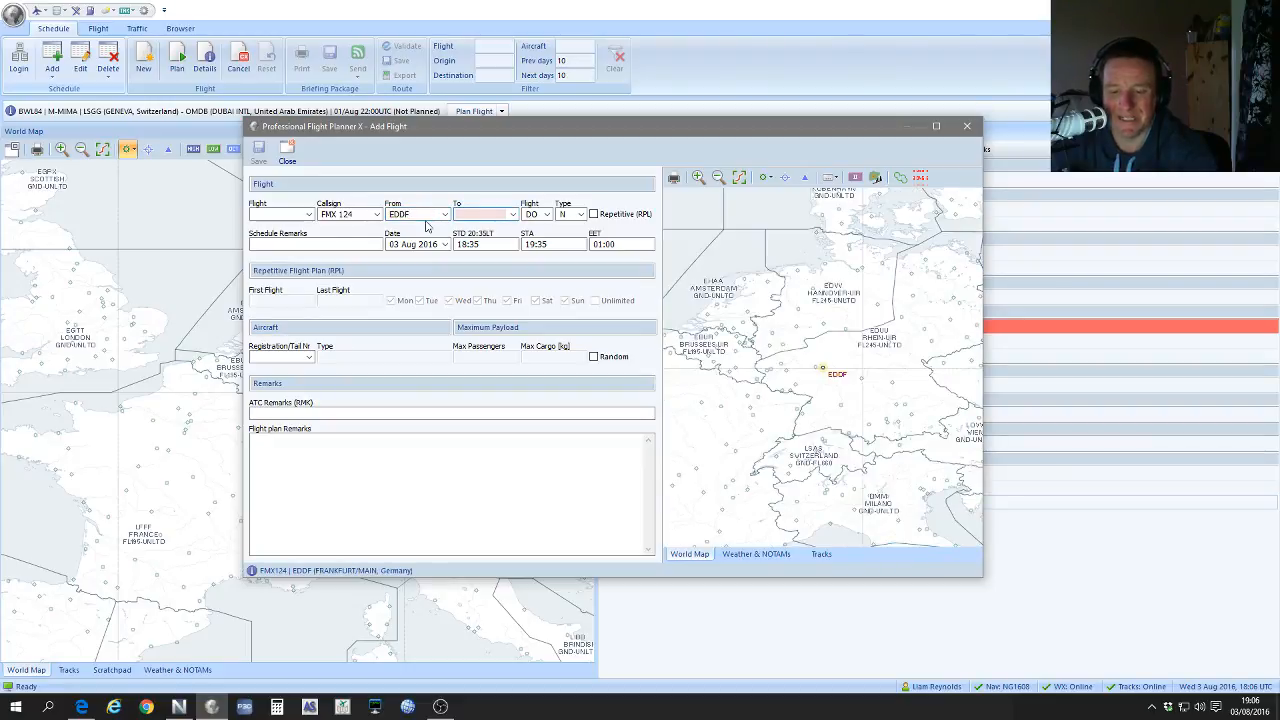
pyautogui.write('EDDS')
pyautogui.press('Tab')
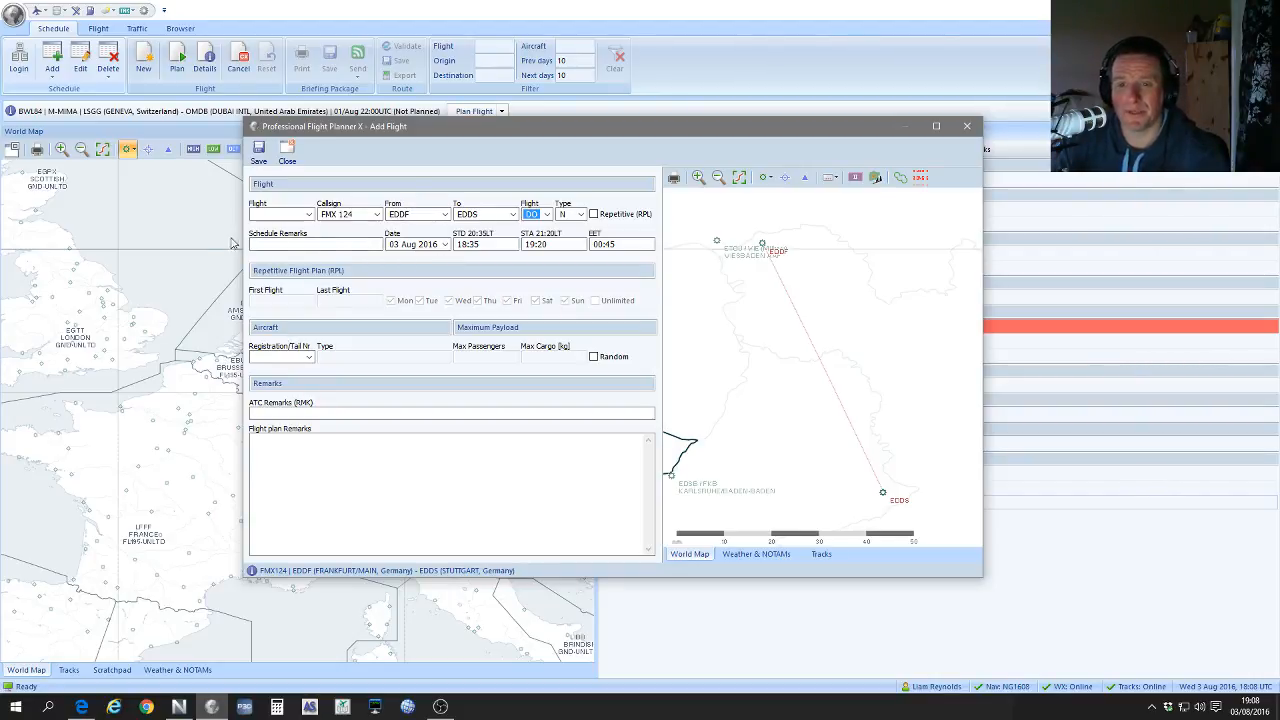
# Step: Set the new flight's scheduled departure time (STD) to 21:30 and move on to the aircraft registration
pyautogui.click(485, 244)
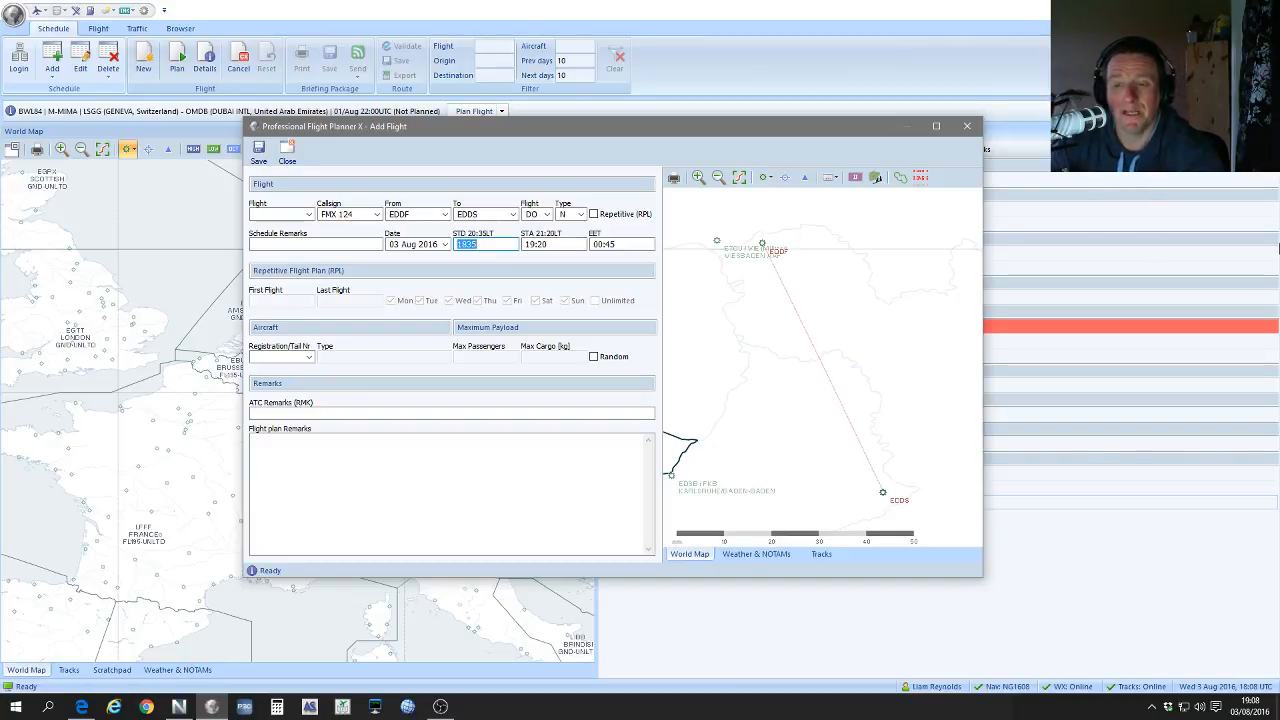
pyautogui.write('22')
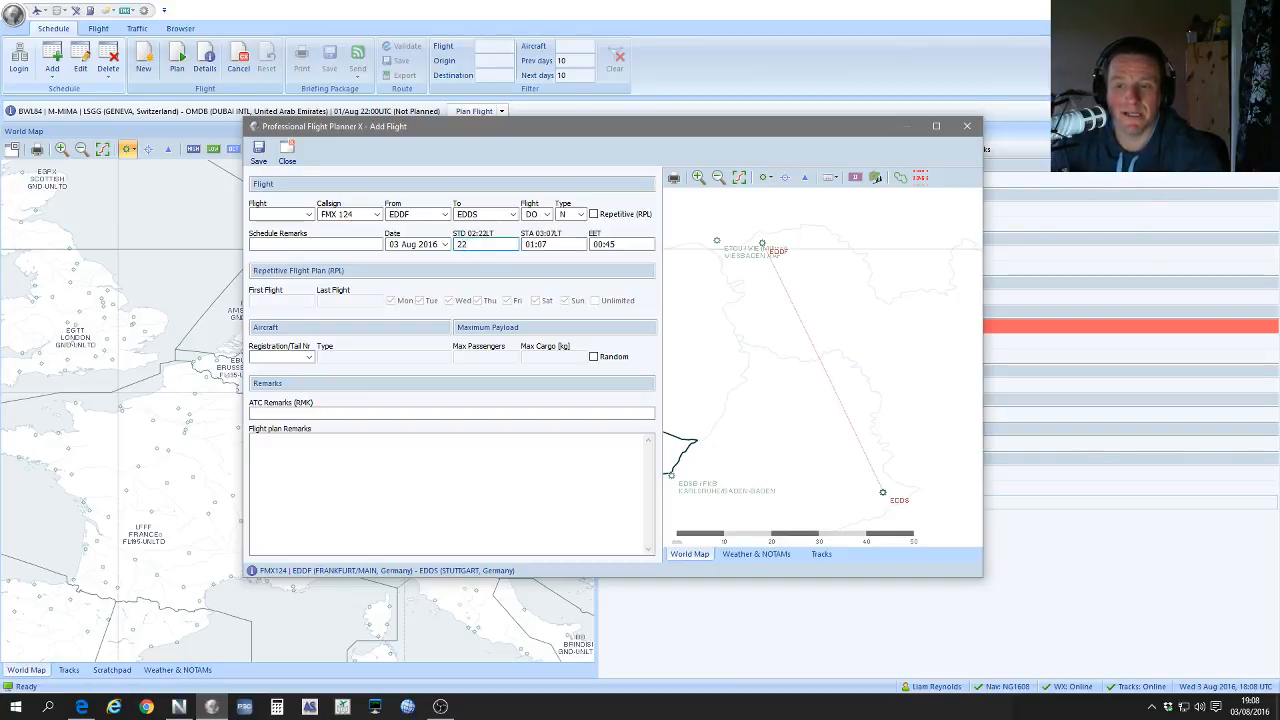
pyautogui.press('BackSpace')
pyautogui.write('130')
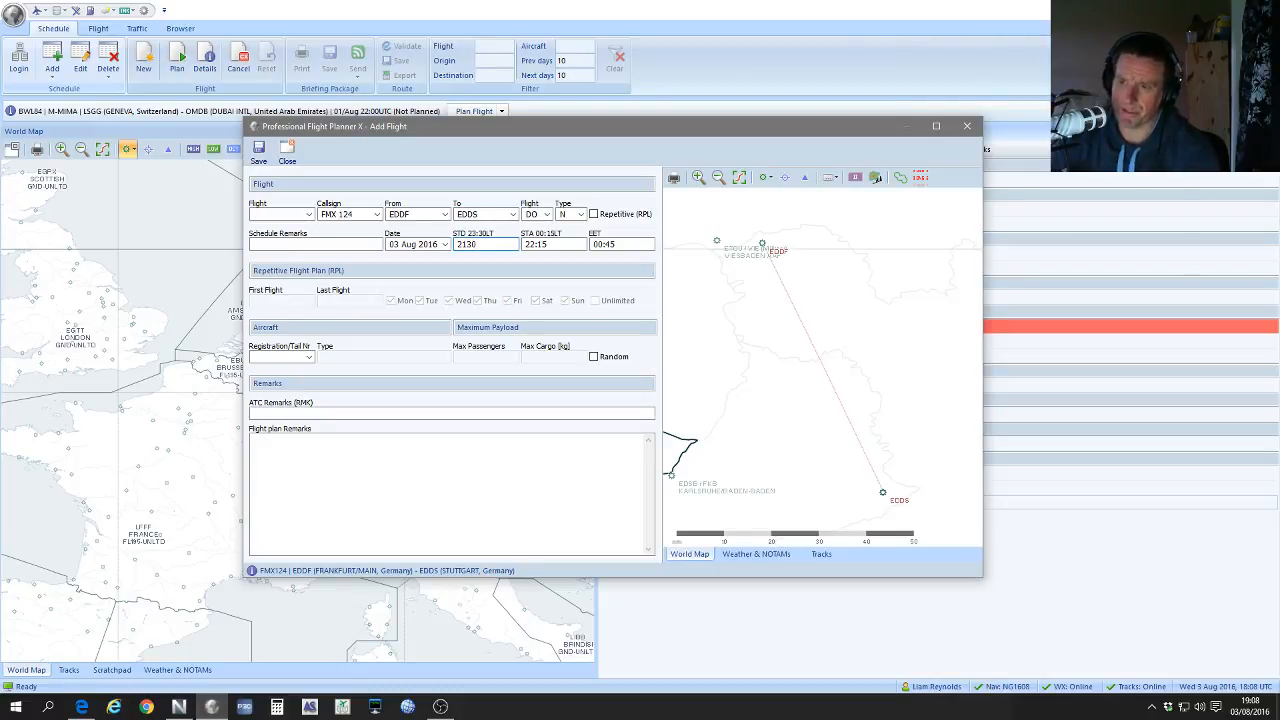
pyautogui.press('Tab')
pyautogui.press('Tab')
pyautogui.press('Tab')
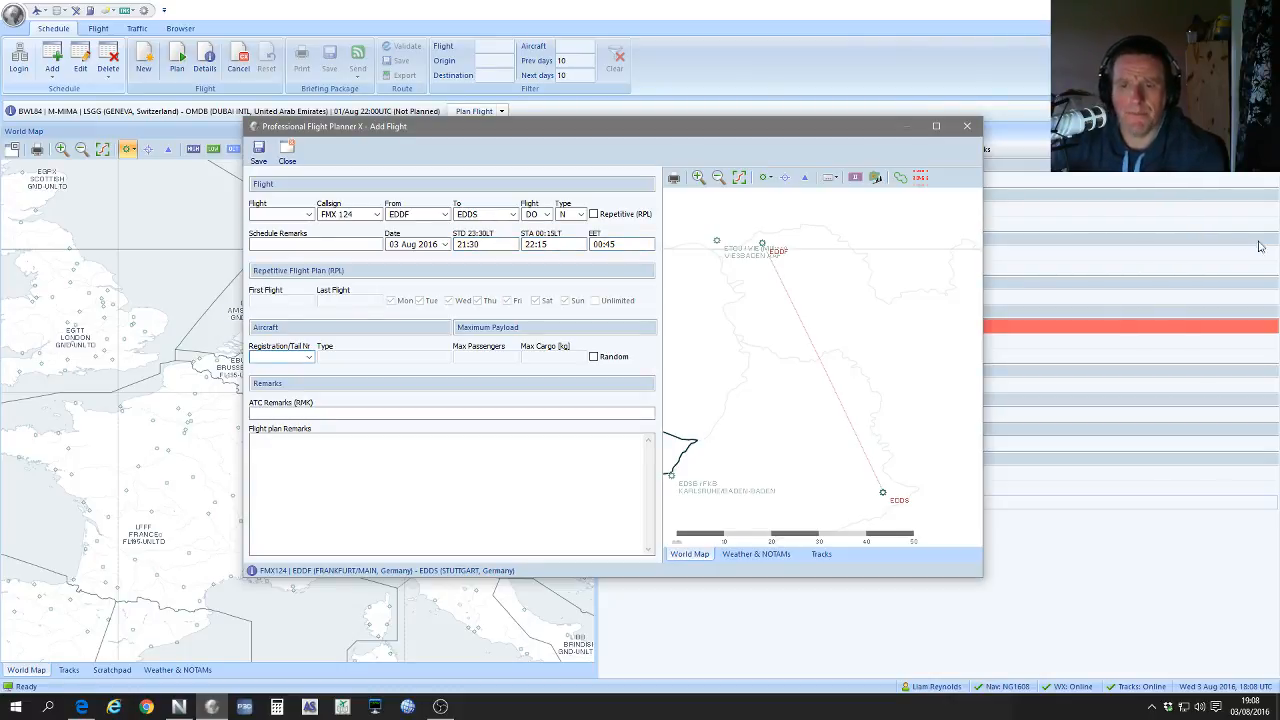
# Step: Assign aircraft M-OBWS with a random payload to the new flight and save the flight to the schedule
pyautogui.click(310, 357)
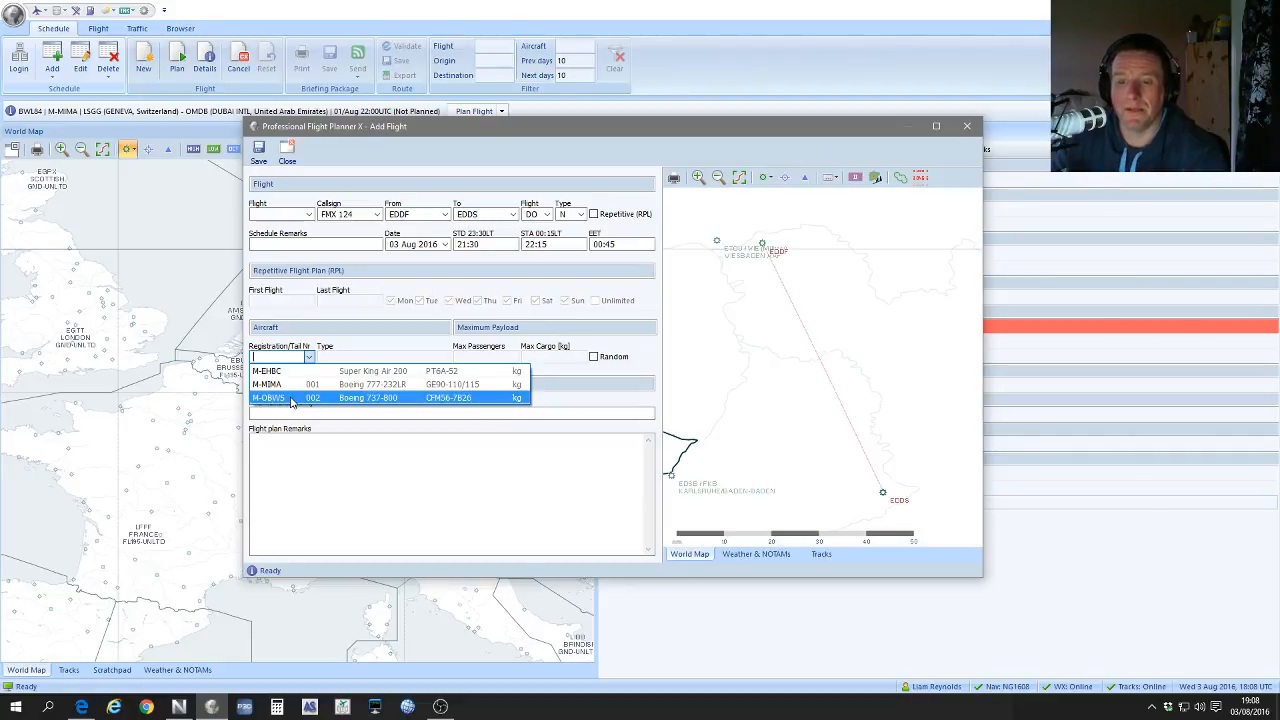
pyautogui.click(291, 398)
pyautogui.click(594, 357)
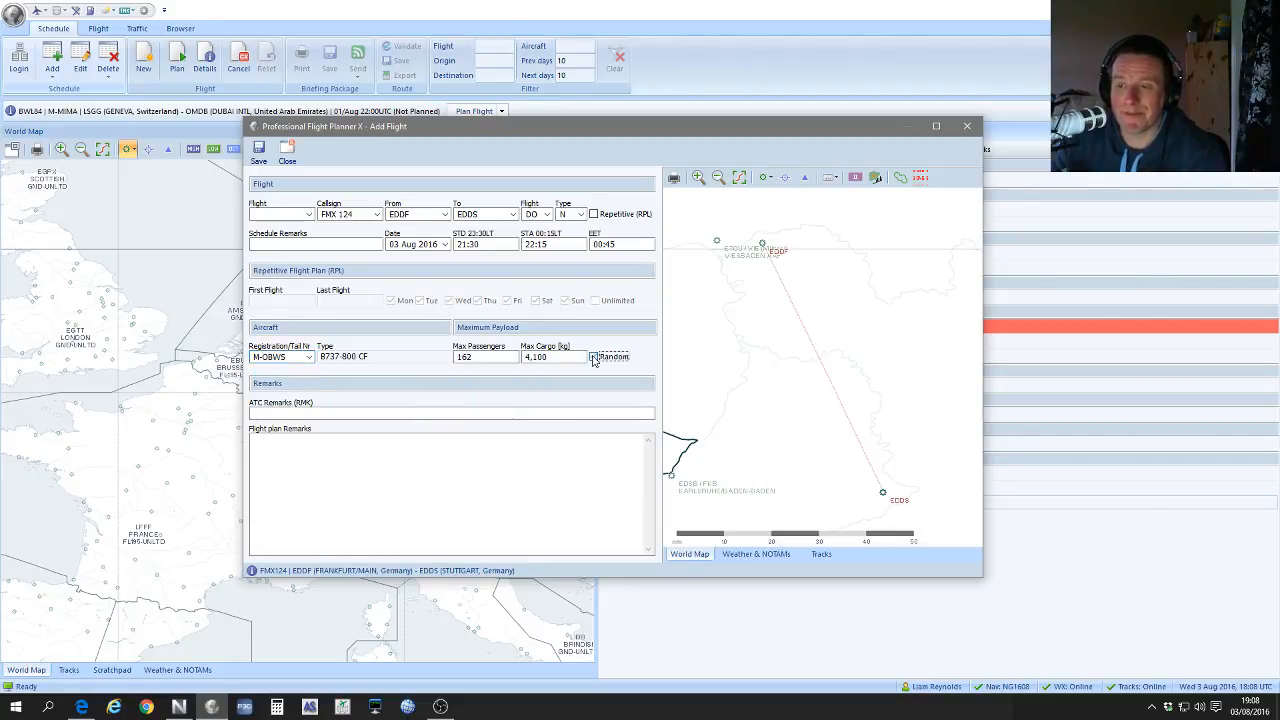
pyautogui.click(258, 158)
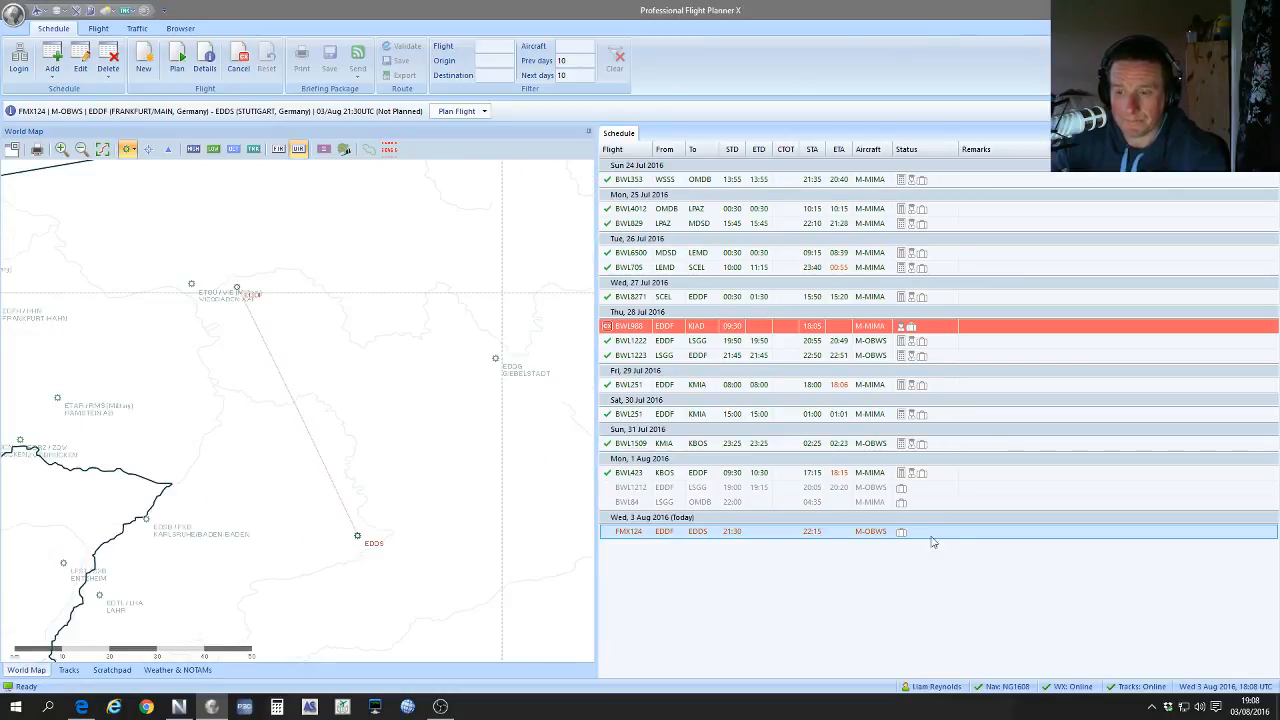
# Step: Open flight FMX124 for planning and review its payload figures and fuel settings
pyautogui.doubleClick(632, 537)
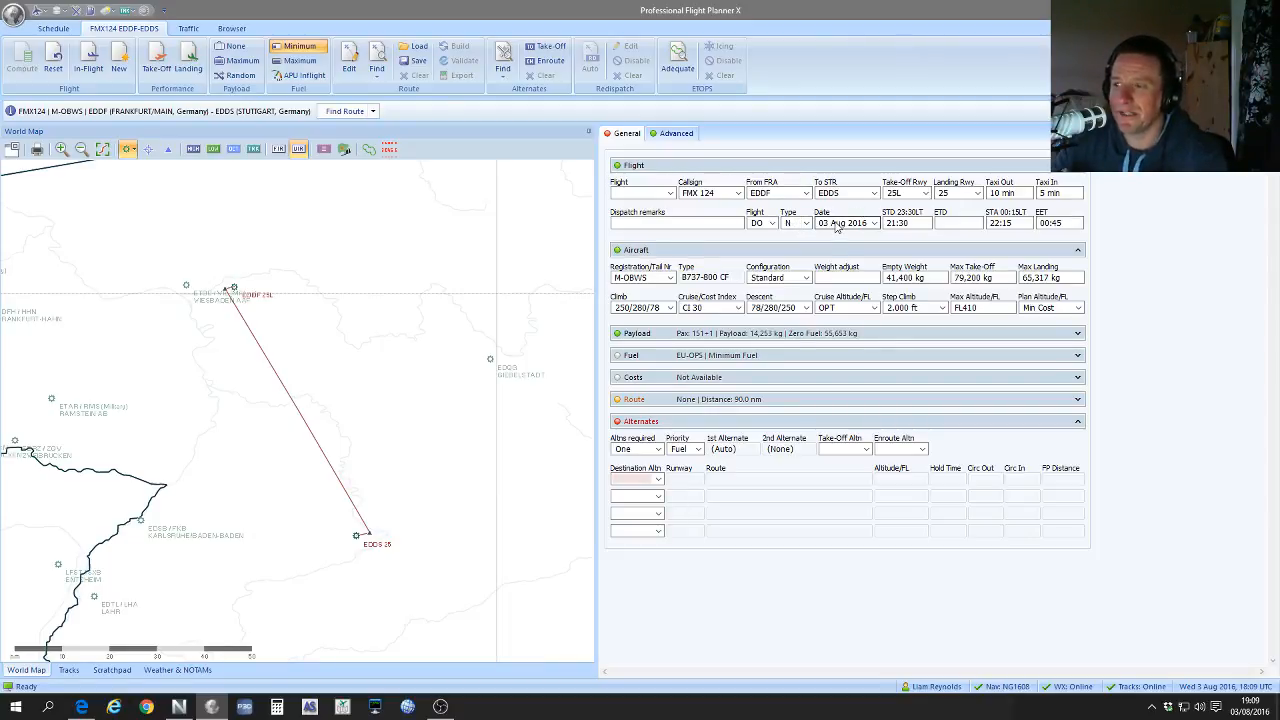
pyautogui.click(620, 192)
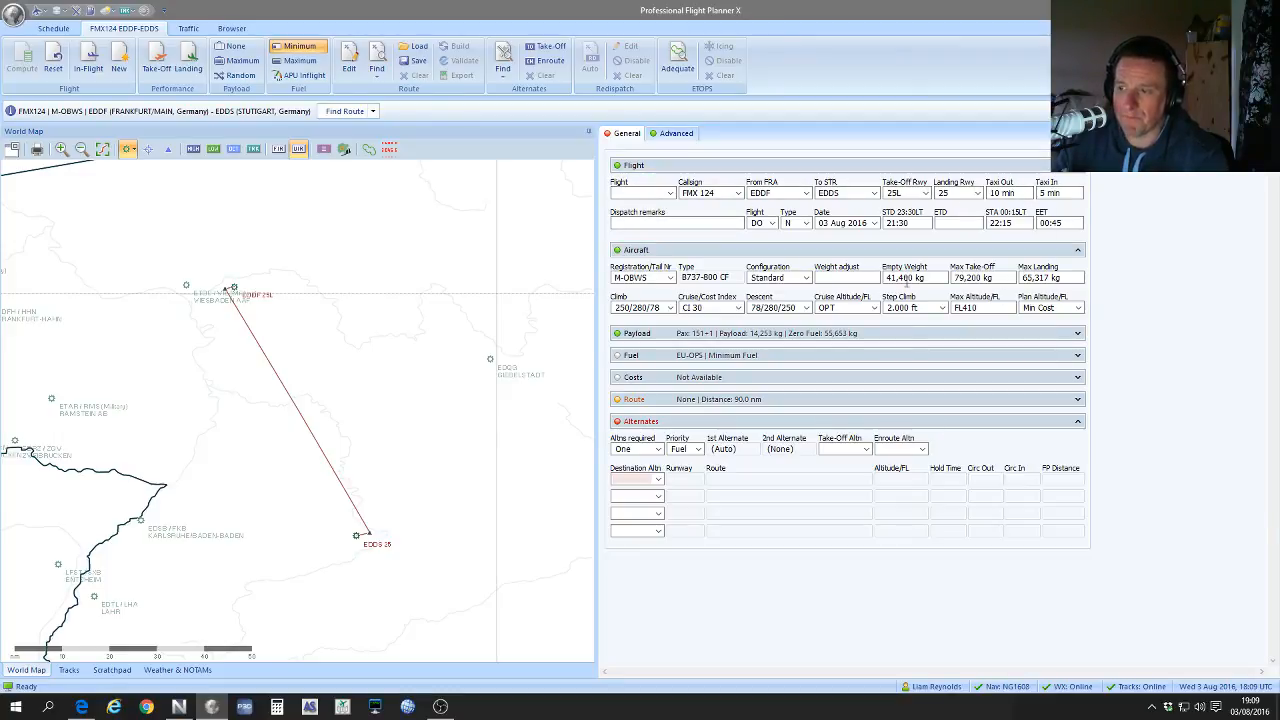
pyautogui.click(709, 337)
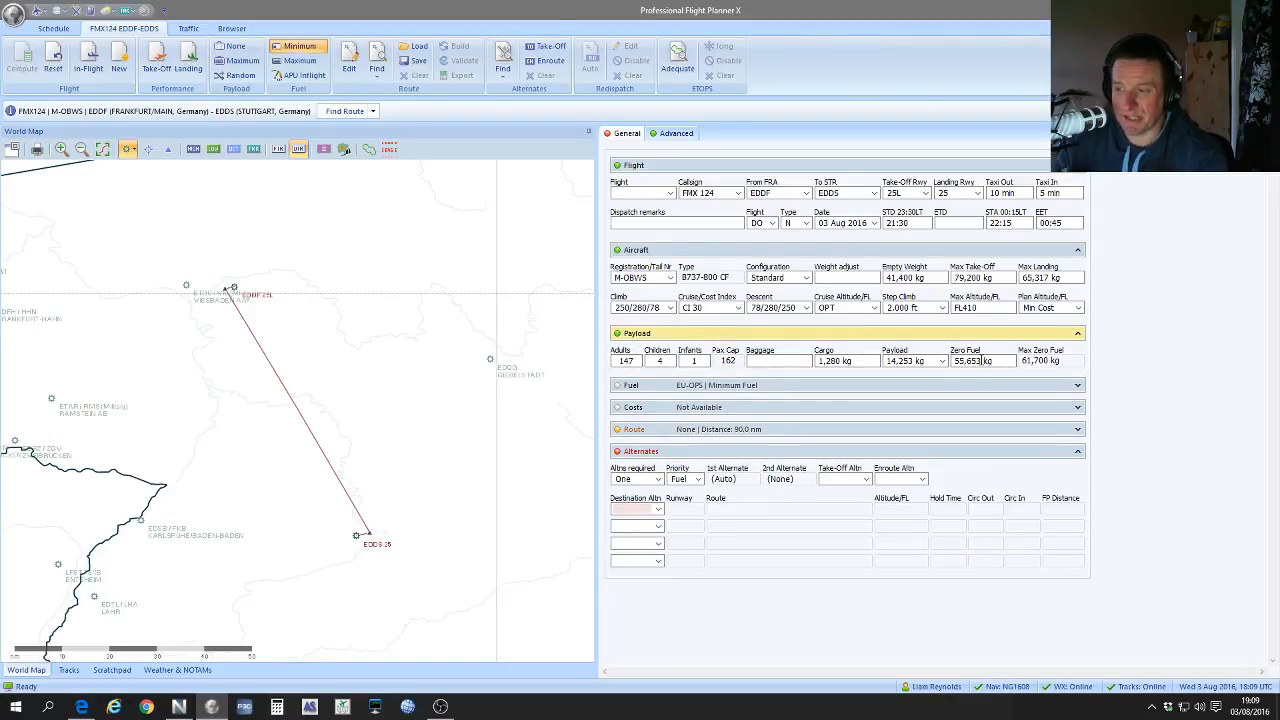
pyautogui.click(984, 361)
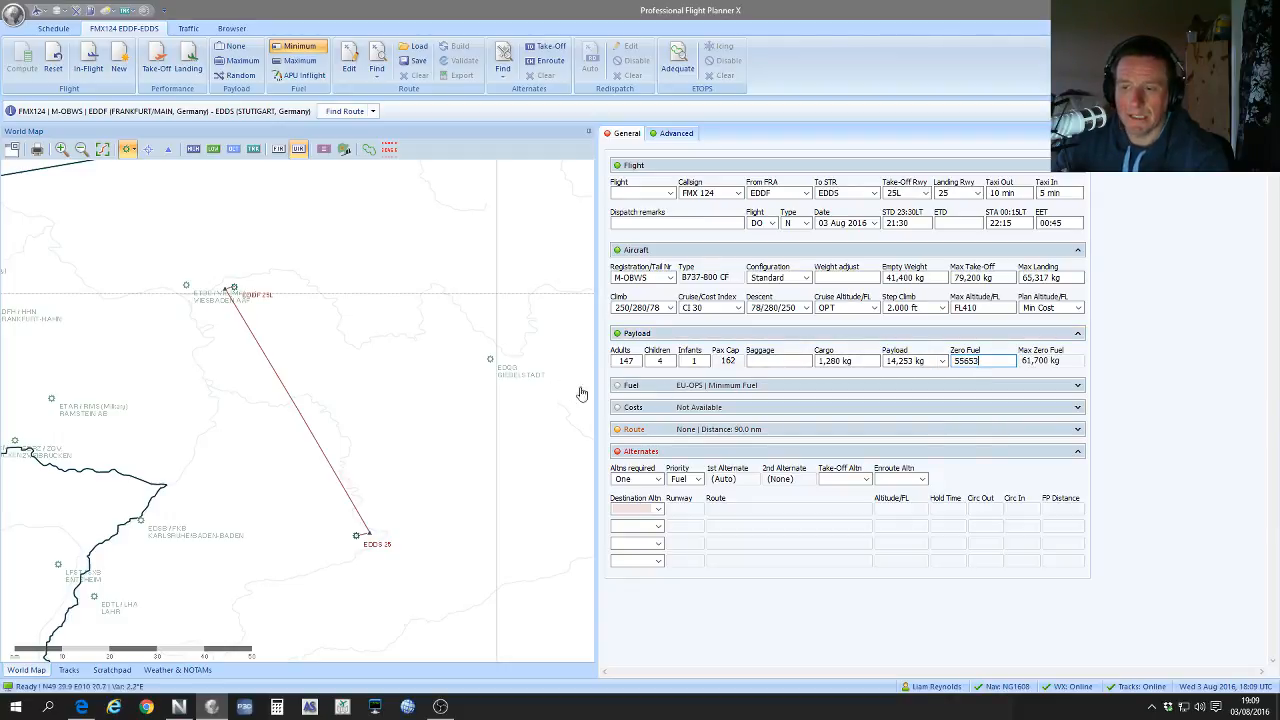
pyautogui.click(687, 390)
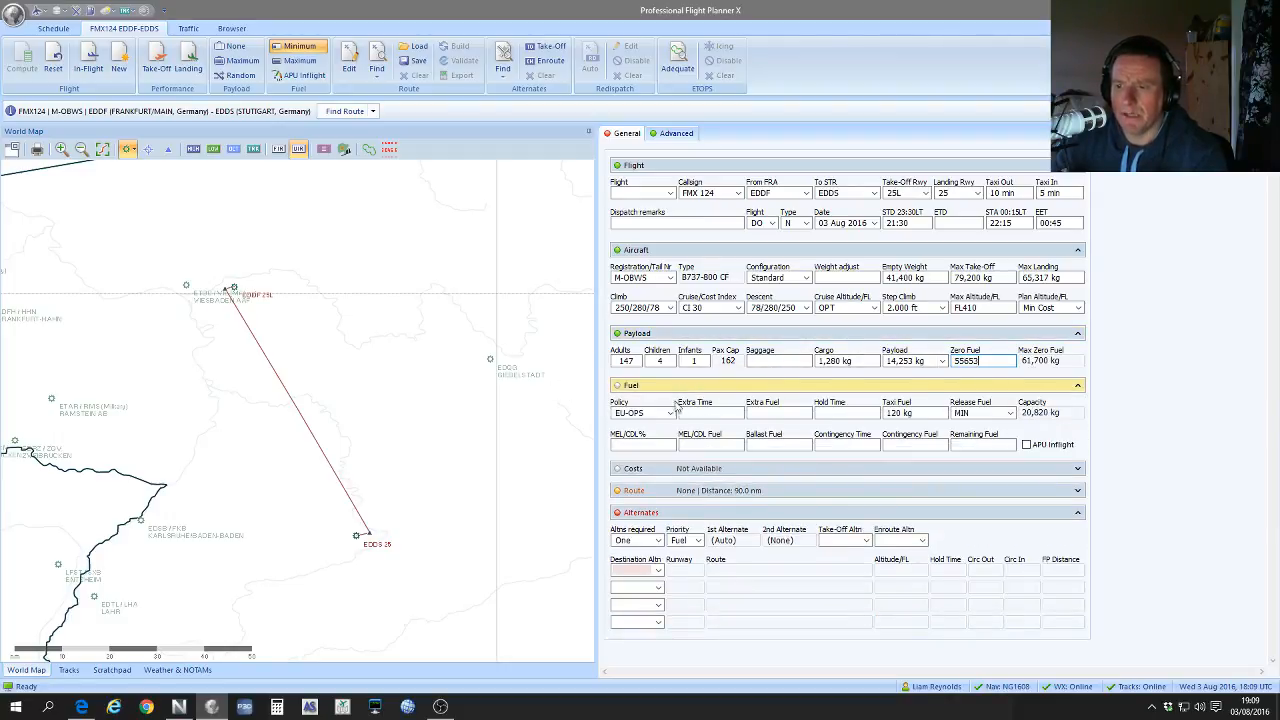
pyautogui.click(687, 389)
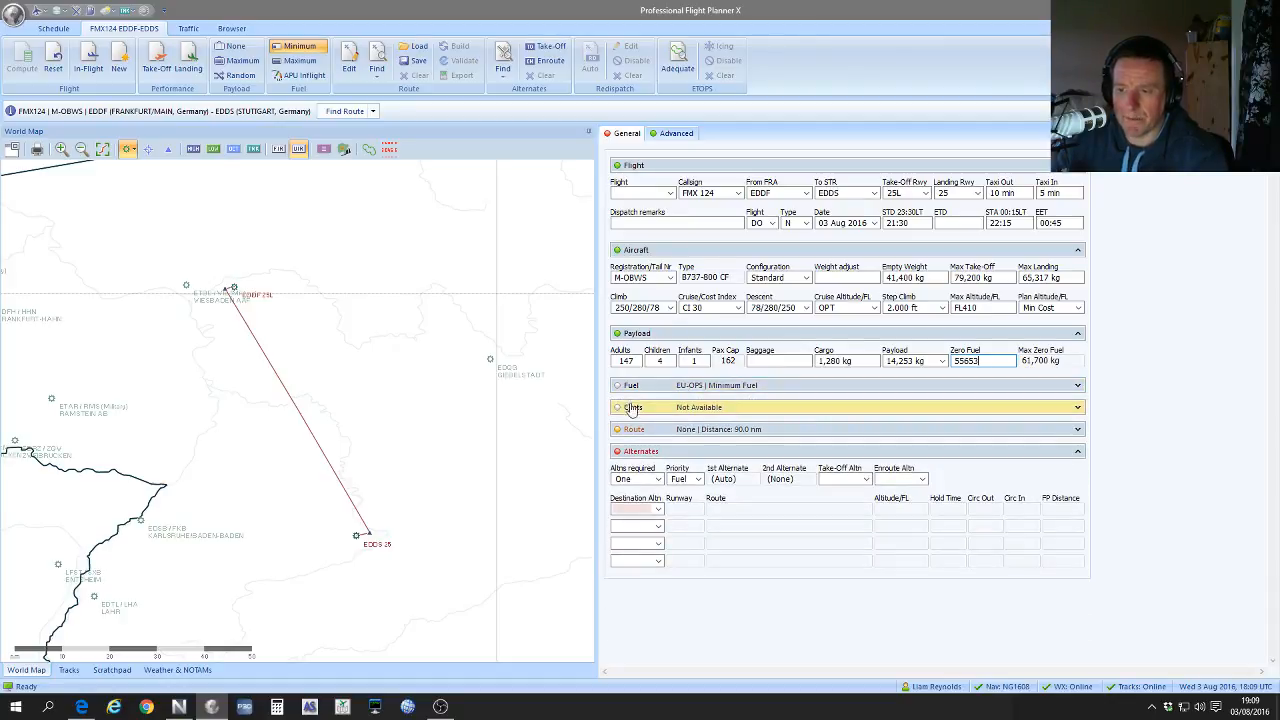
# Step: Open the flight's route for editing in the Route Editor and show the high-altitude airways on the map
pyautogui.click(645, 430)
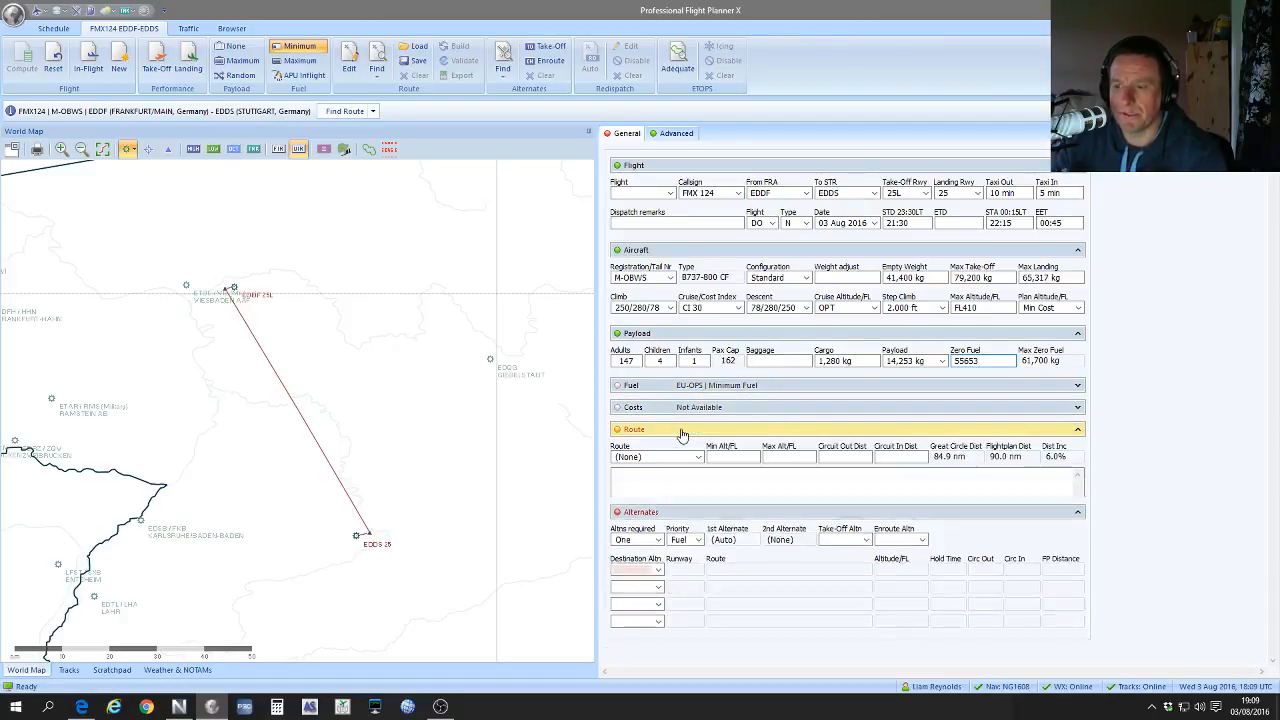
pyautogui.click(698, 457)
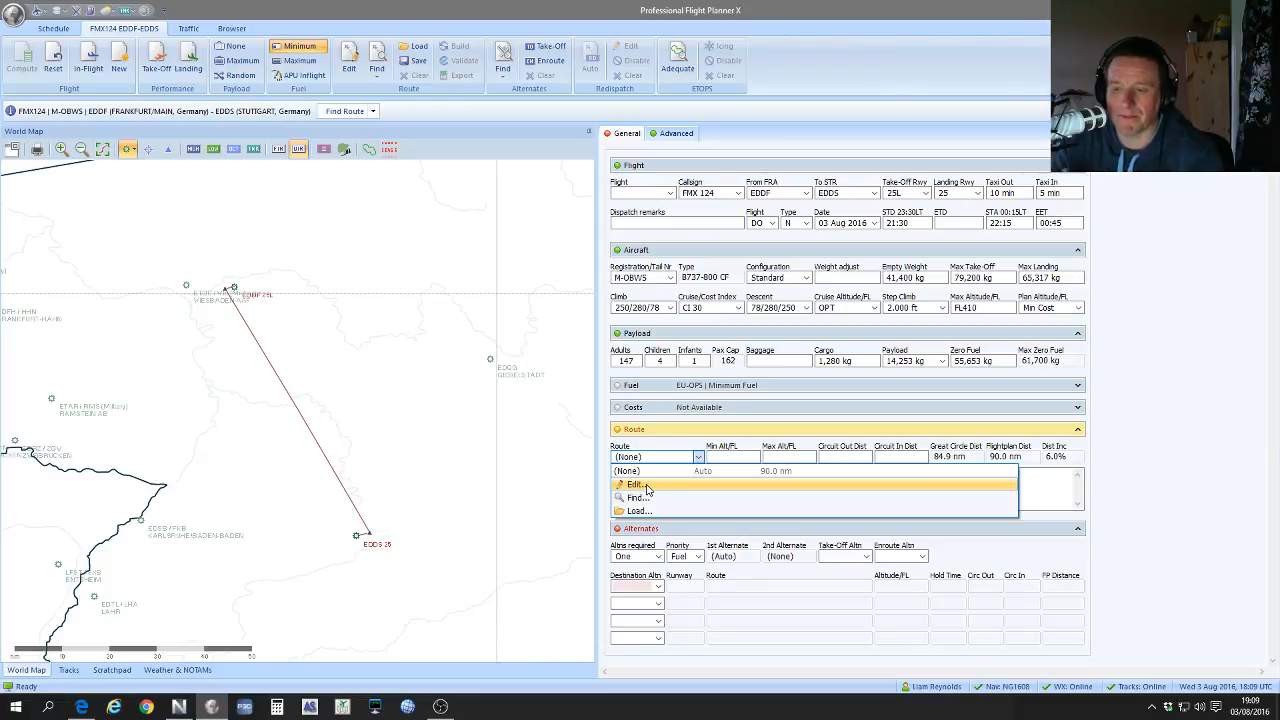
pyautogui.click(636, 484)
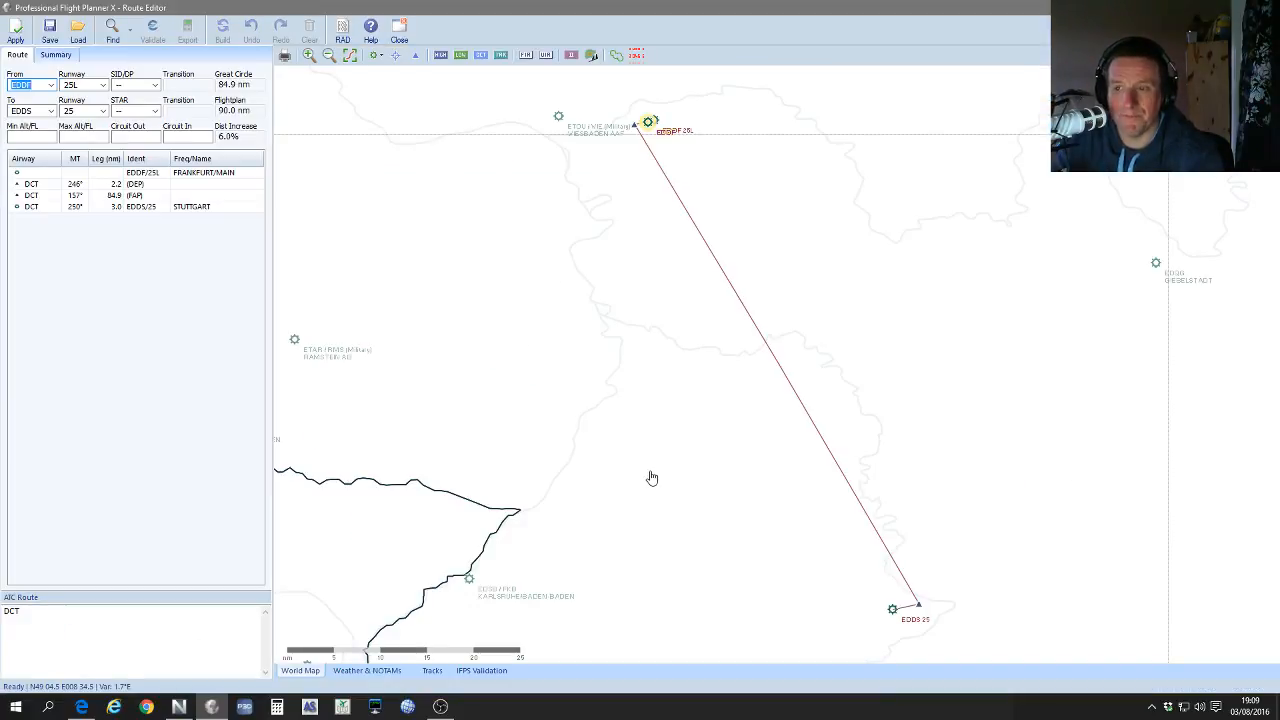
pyautogui.click(440, 55)
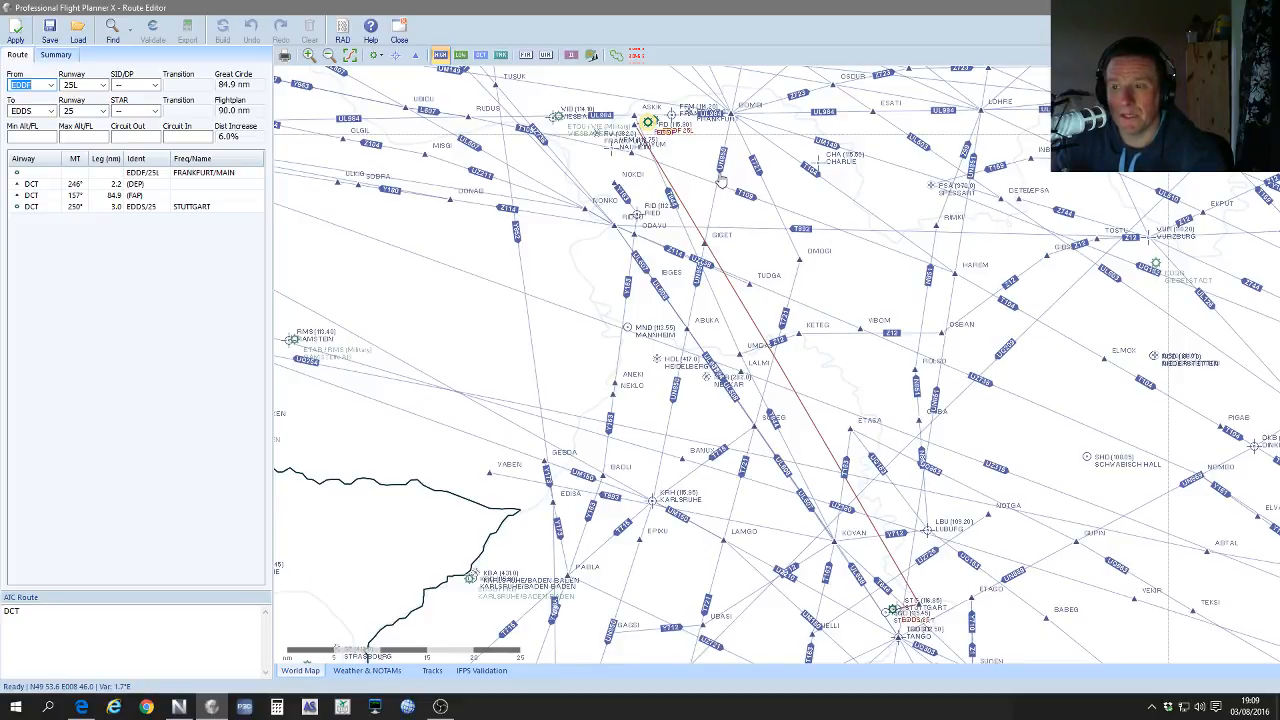
# Step: Switch to Flightradar24 in the browser, find Stuttgart Airport on the live map and open its arrivals
pyautogui.click(83, 708)
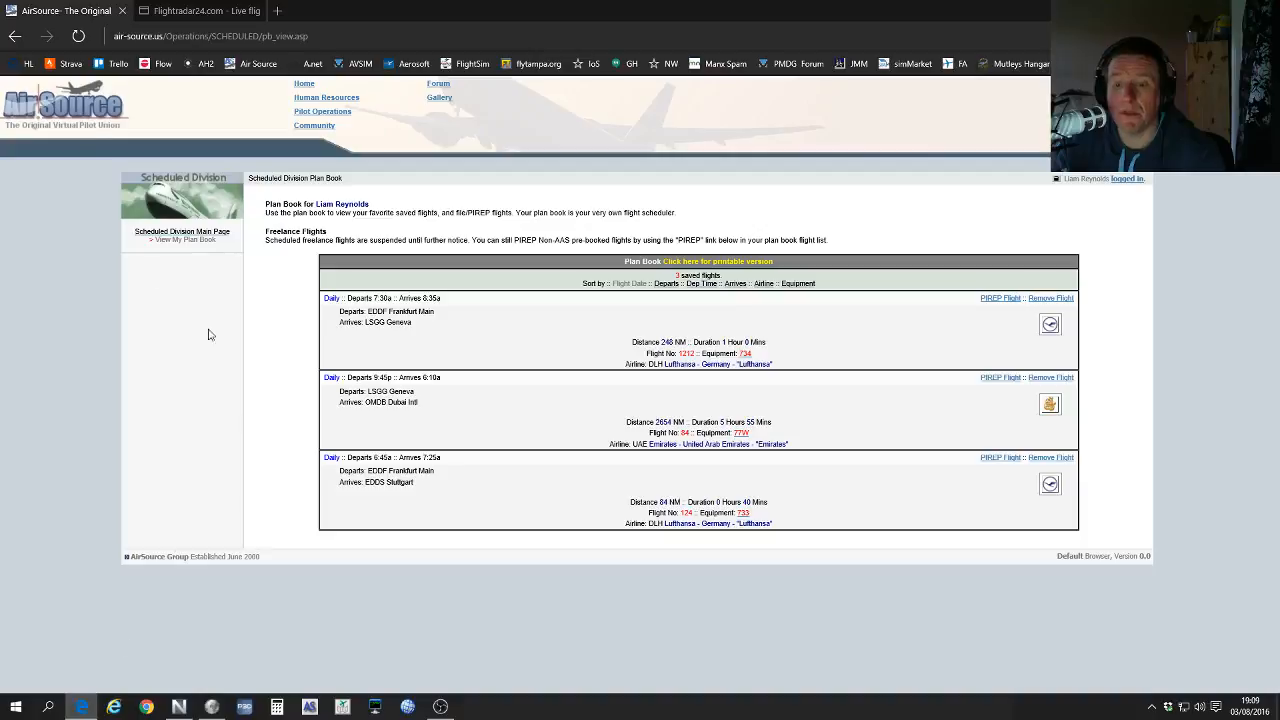
pyautogui.click(192, 10)
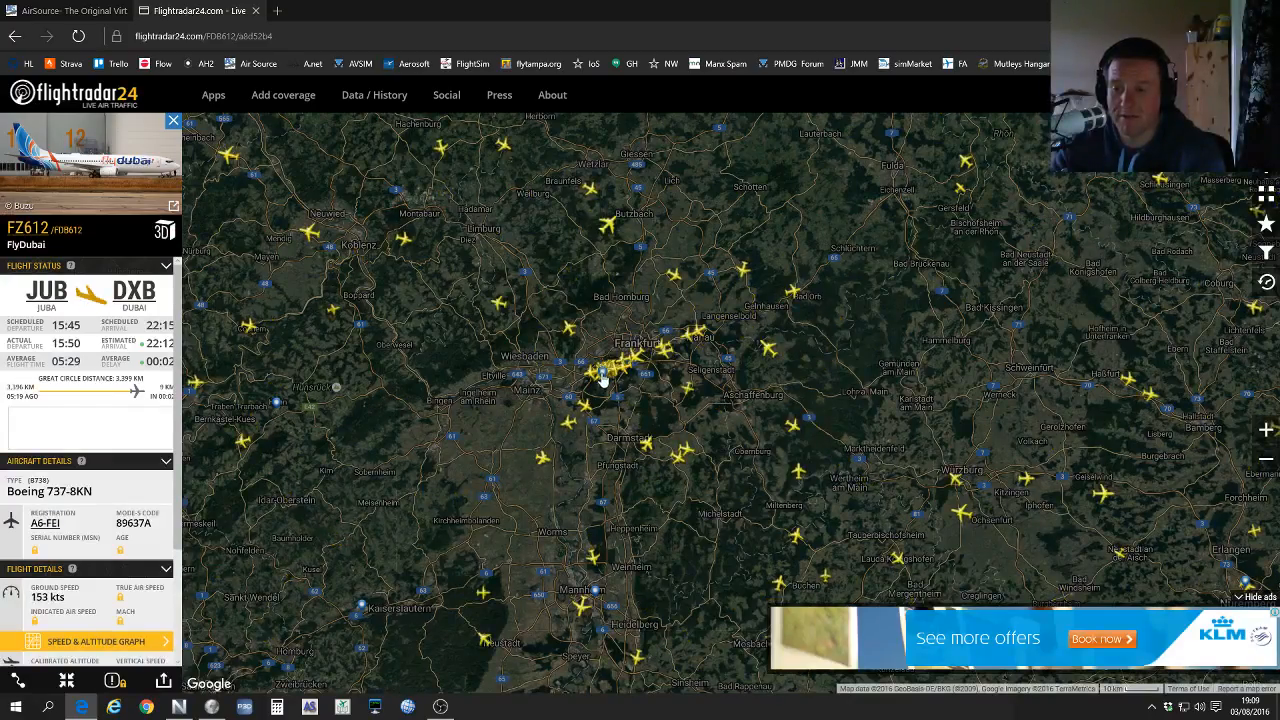
pyautogui.moveTo(706, 488); pyautogui.dragTo(631, 391)
pyautogui.scroll(-1, 614, 310)
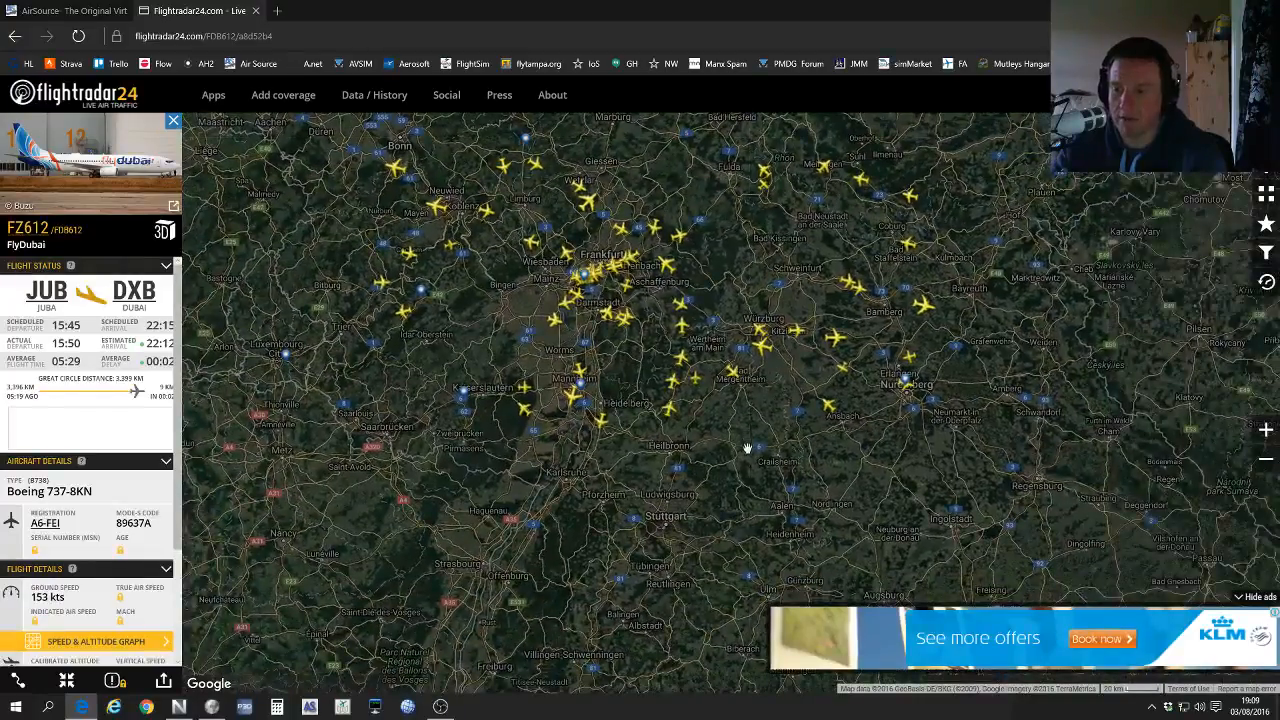
pyautogui.moveTo(746, 454); pyautogui.dragTo(659, 296)
pyautogui.moveTo(727, 488); pyautogui.dragTo(854, 516)
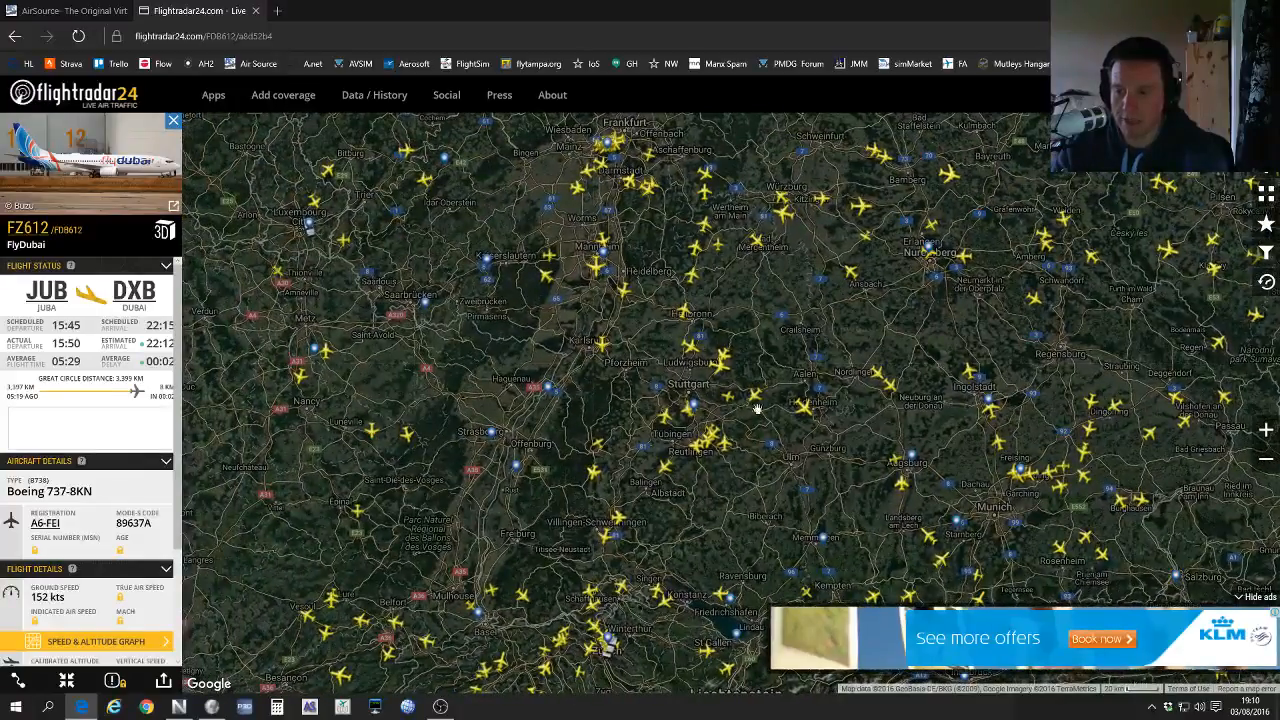
pyautogui.click(694, 408)
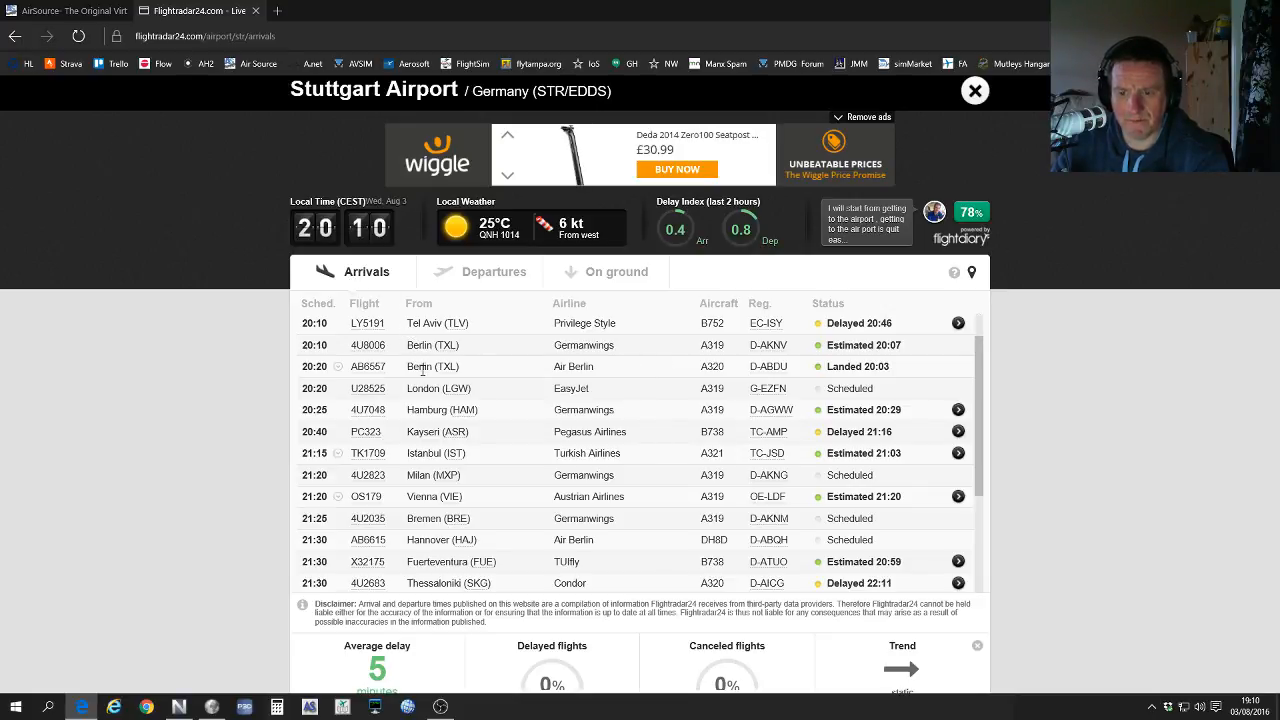
# Step: Look back through the earlier Stuttgart arrivals for a flight from Frankfurt and open Lufthansa flight LH132's history
pyautogui.scroll(-3, 982, 490)
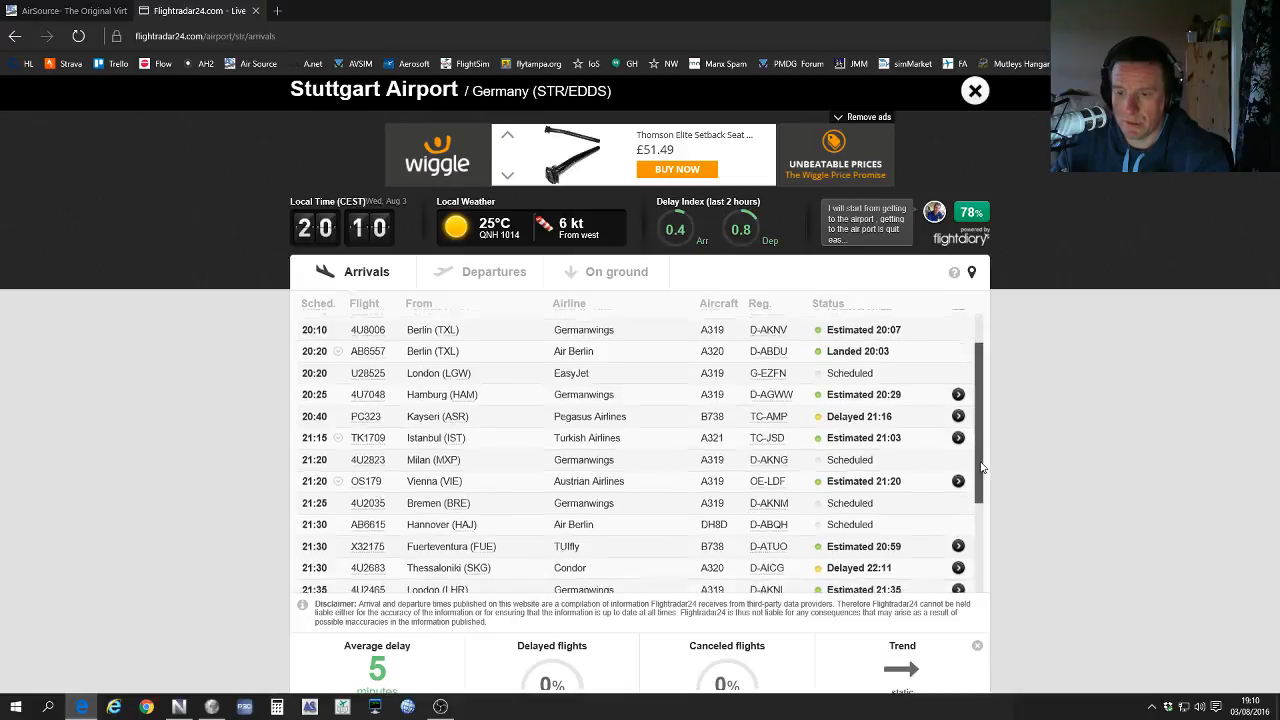
pyautogui.moveTo(982, 490); pyautogui.dragTo(950, 392)
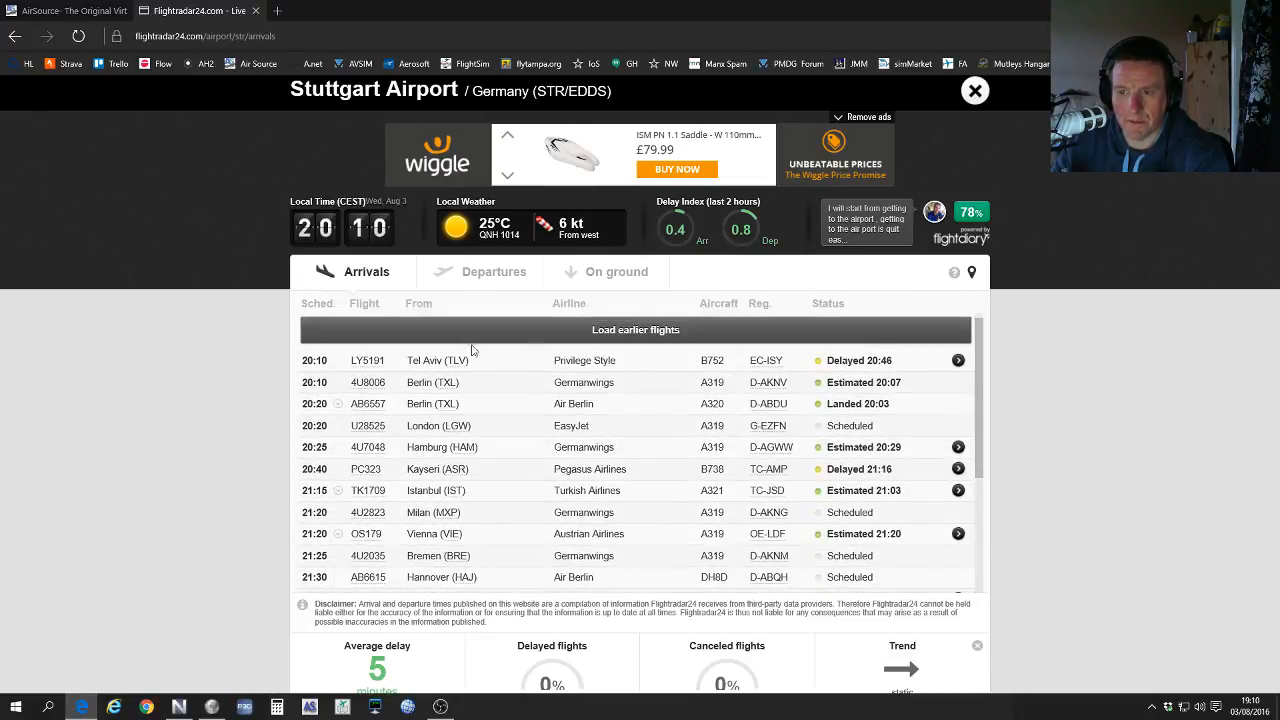
pyautogui.click(600, 331)
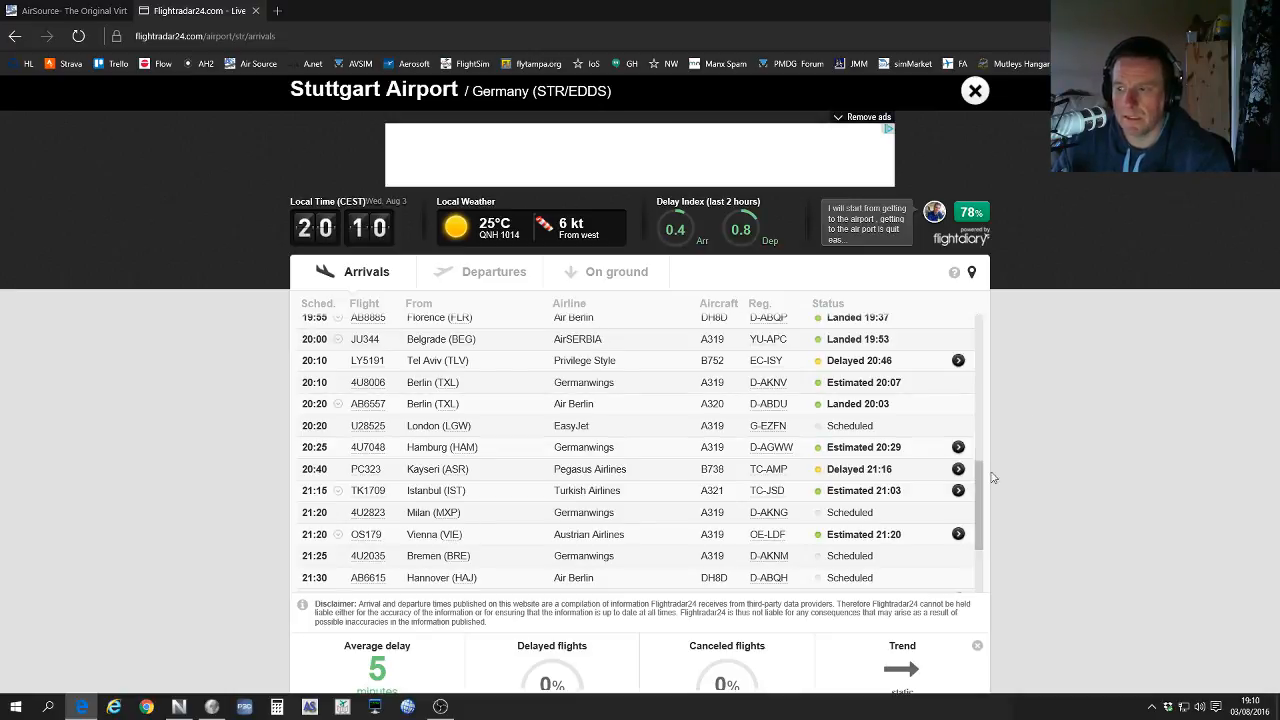
pyautogui.moveTo(977, 505); pyautogui.dragTo(986, 358)
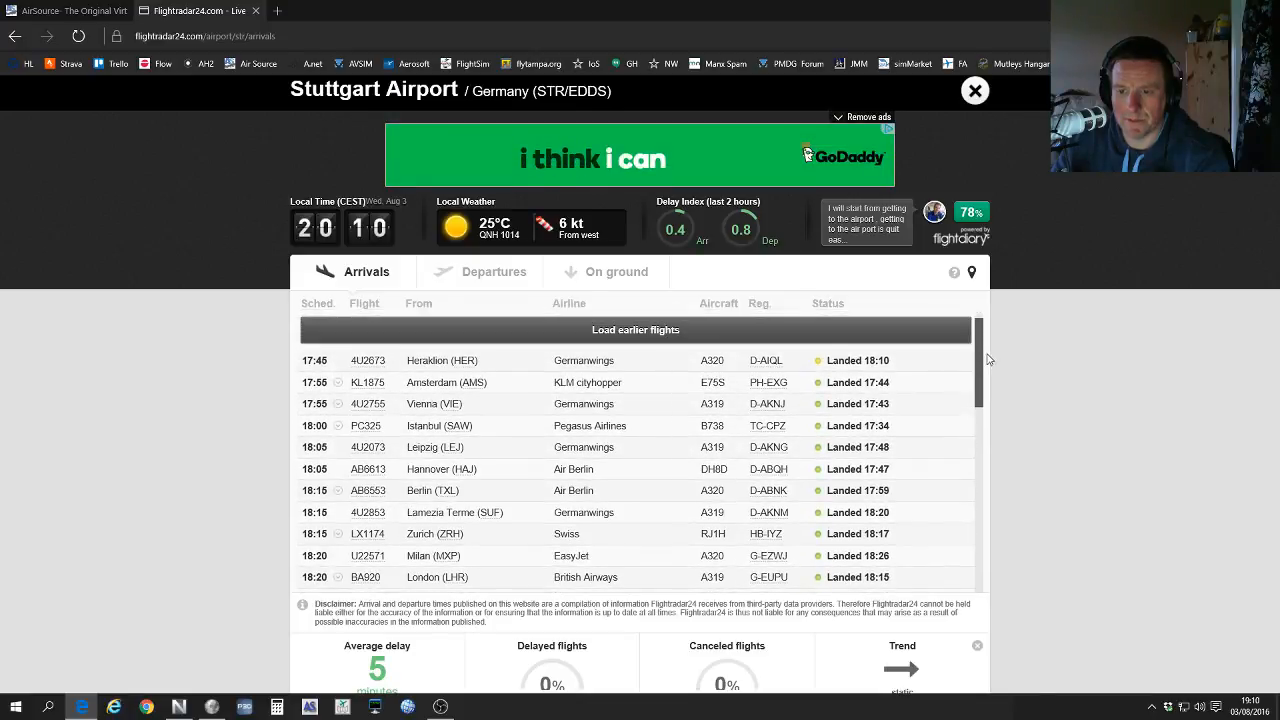
pyautogui.click(768, 325)
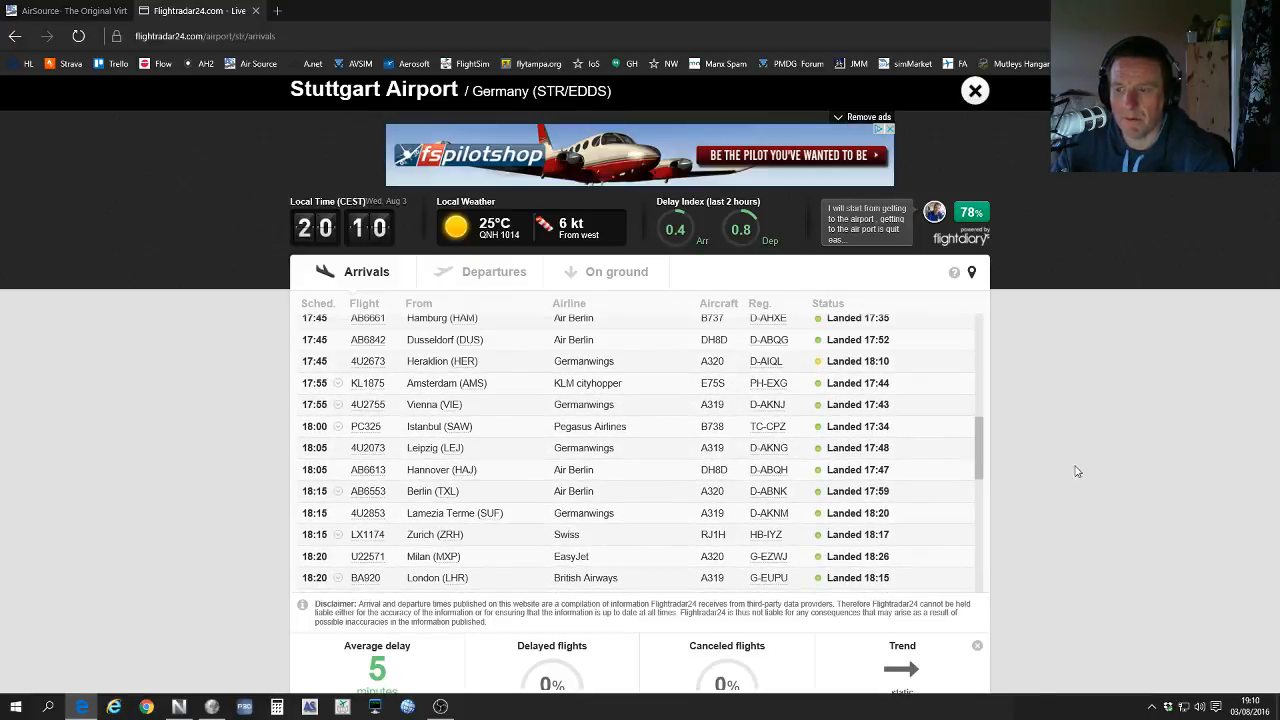
pyautogui.moveTo(981, 463); pyautogui.dragTo(957, 436)
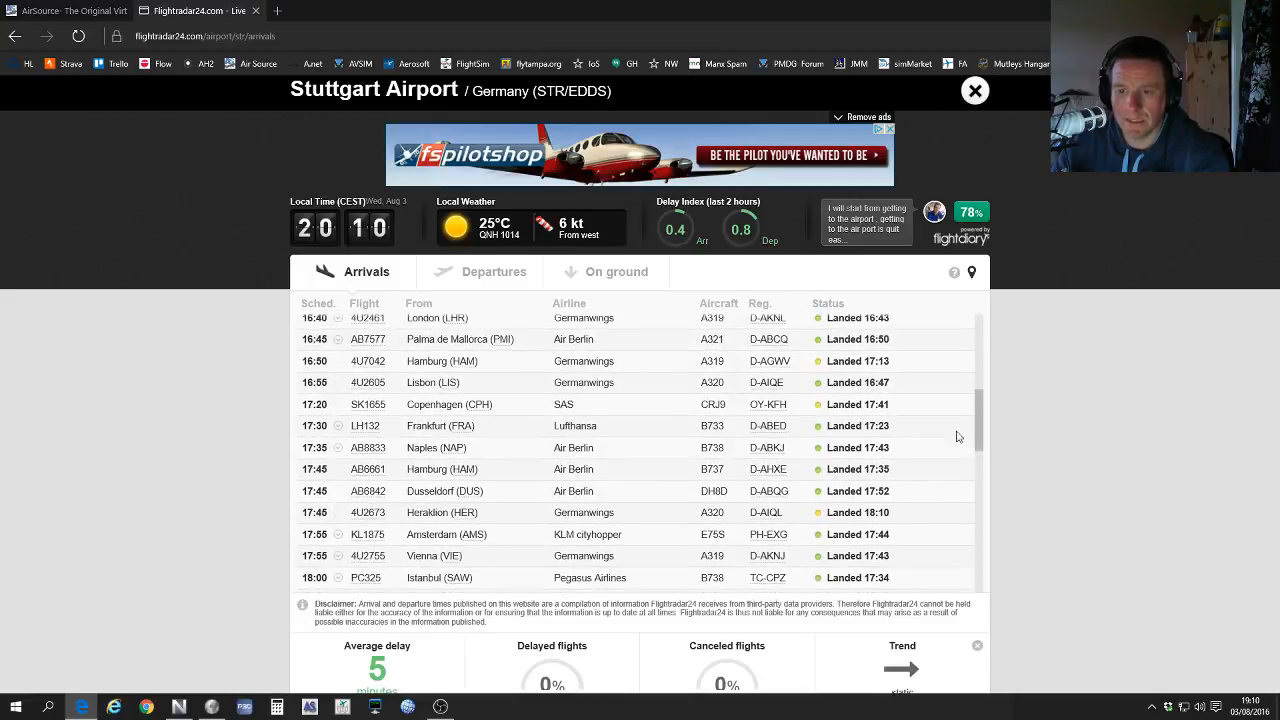
pyautogui.click(365, 426)
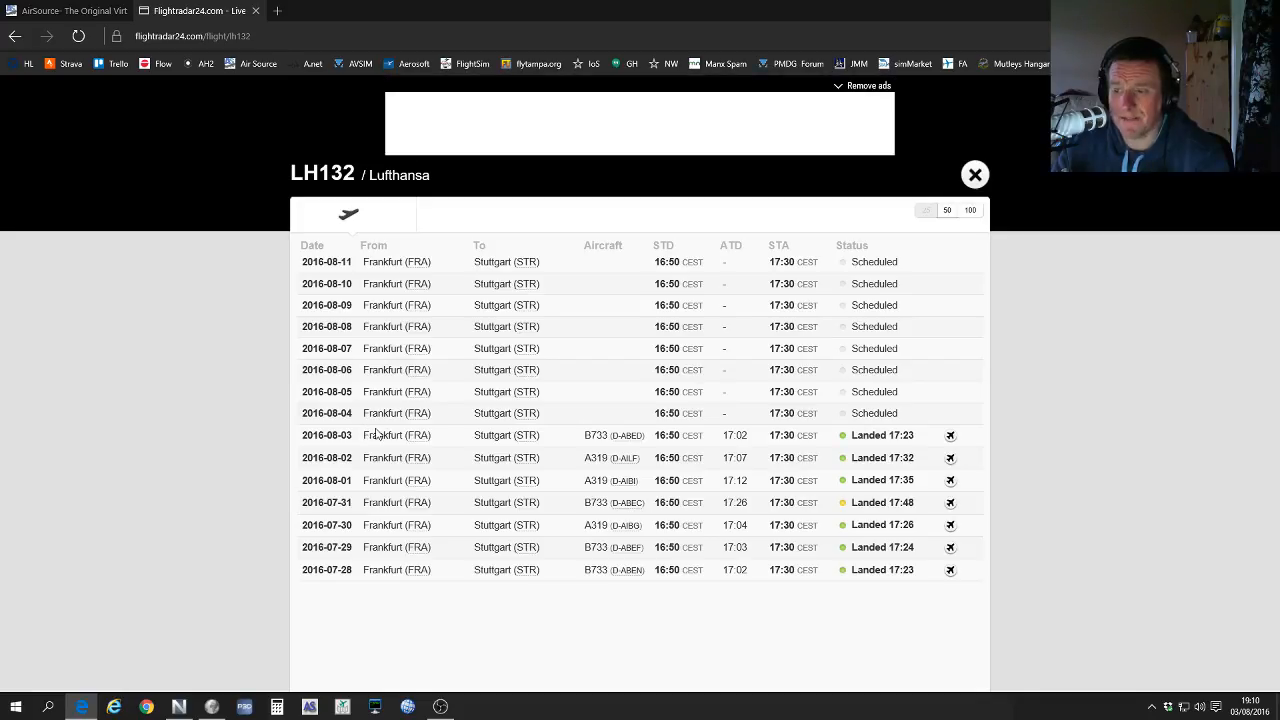
# Step: Open the playback of LH132's 2016-08-03 flight and examine its final approach and the landing runway at Stuttgart
pyautogui.click(950, 436)
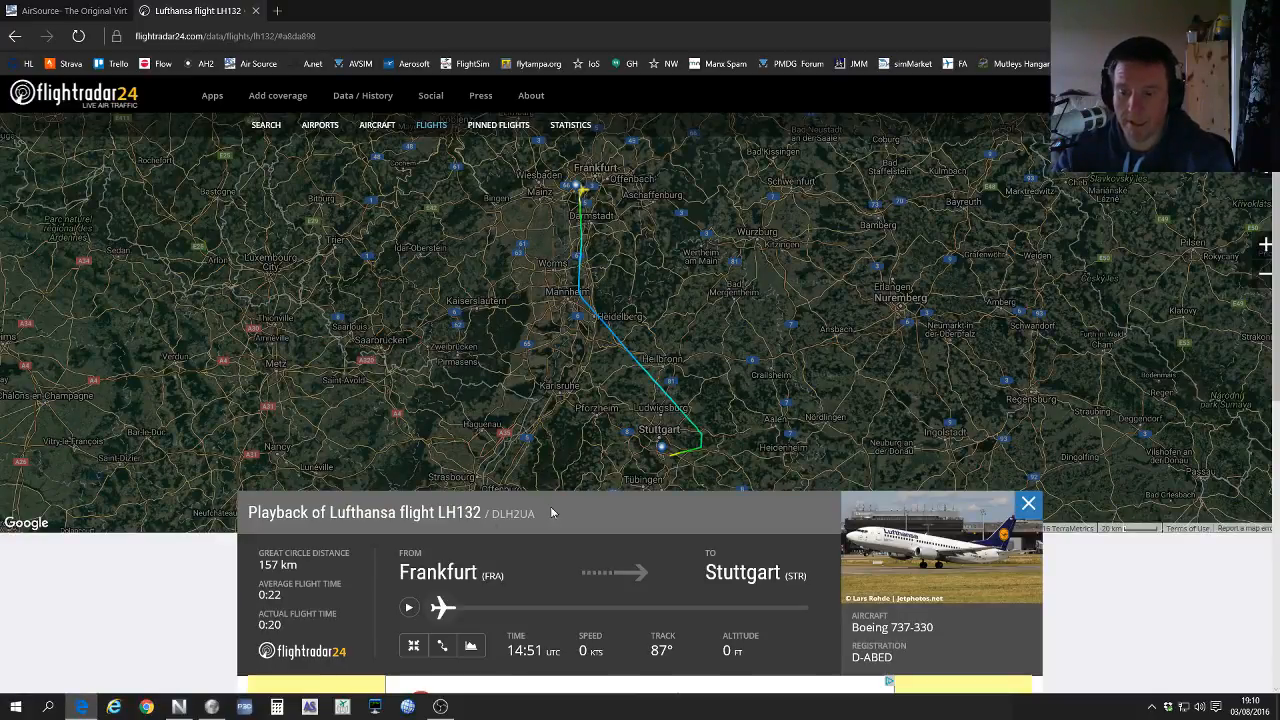
pyautogui.scroll(6, 678, 452)
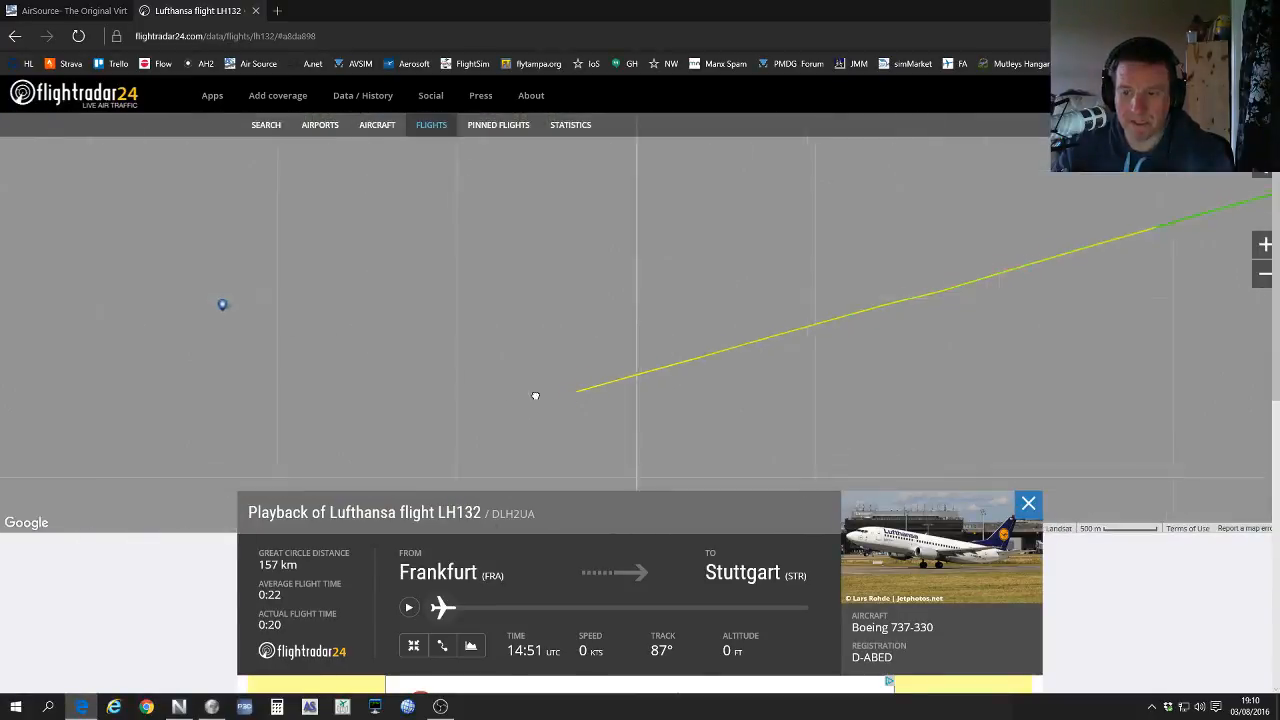
pyautogui.moveTo(535, 396); pyautogui.dragTo(668, 330)
pyautogui.scroll(1, 612, 315)
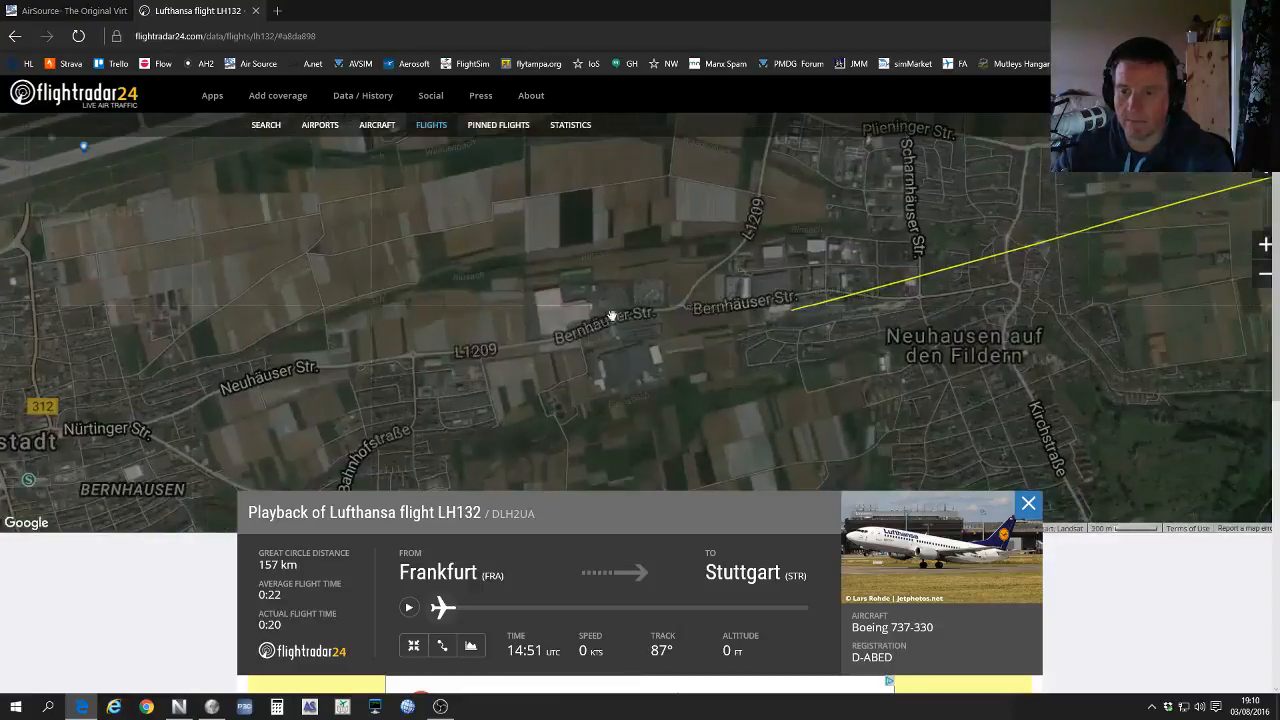
pyautogui.scroll(-1, 600, 309)
pyautogui.moveTo(598, 307); pyautogui.dragTo(815, 433)
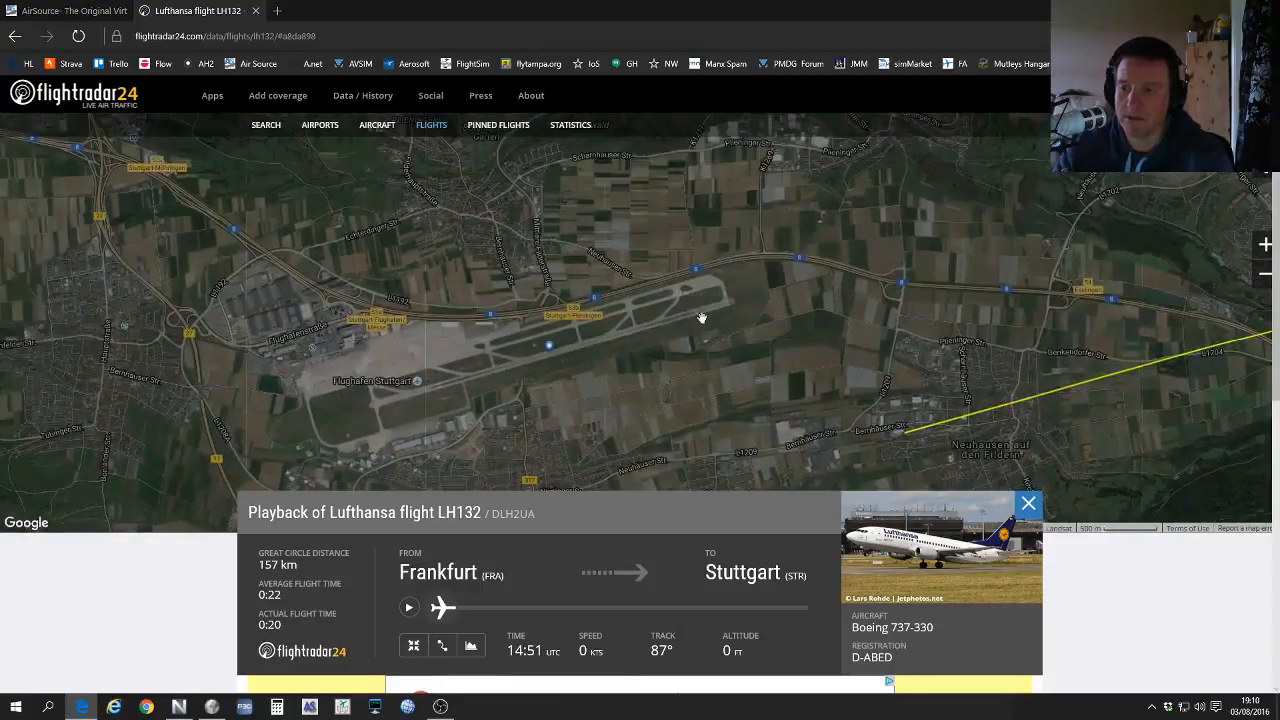
pyautogui.scroll(6, 746, 277)
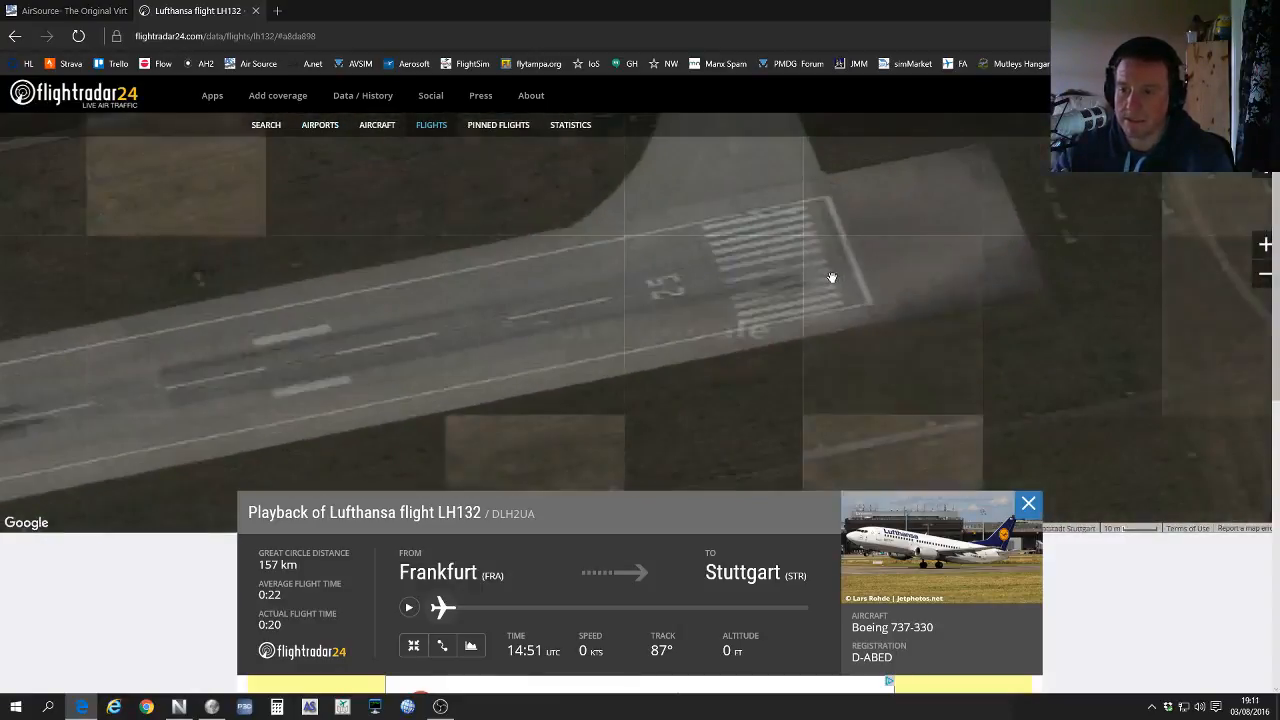
pyautogui.scroll(-8, 831, 277)
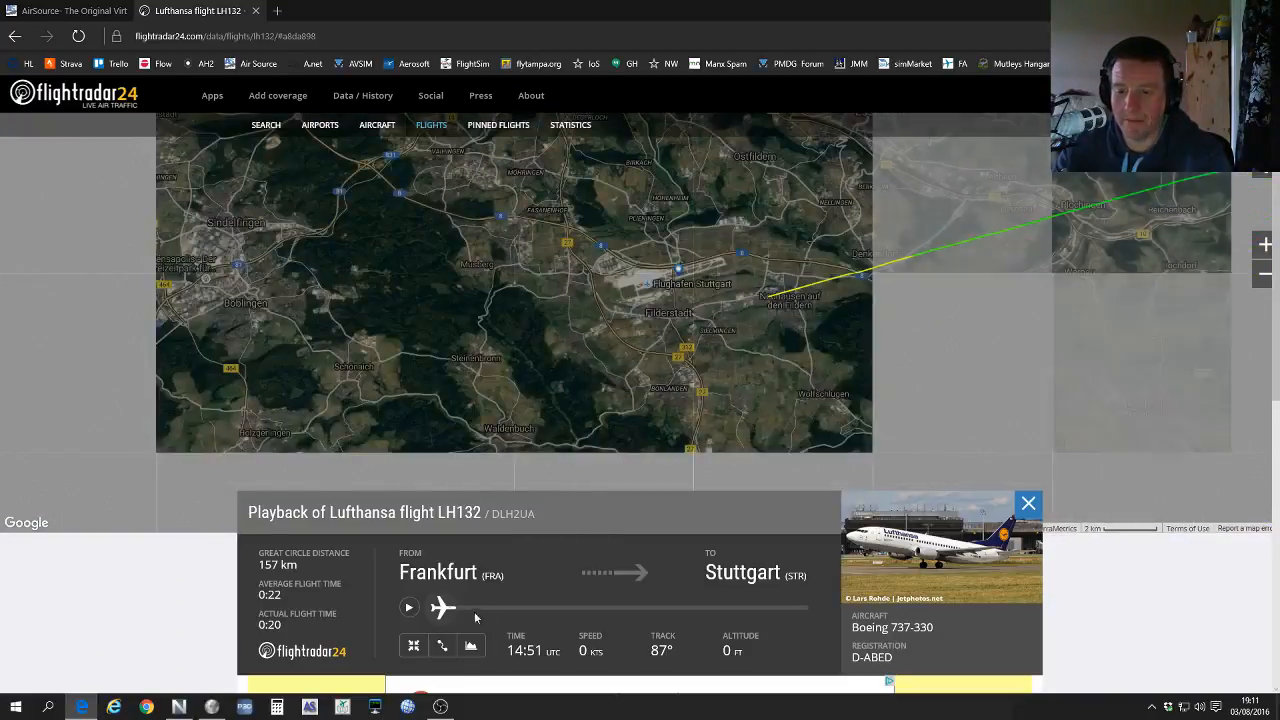
# Step: Advance the LH132 playback to 15:11 UTC, examine the whole Frankfurt–Stuttgart track, and return to Professional Flight Planner X's Route Editor
pyautogui.moveTo(443, 607); pyautogui.dragTo(671, 622)
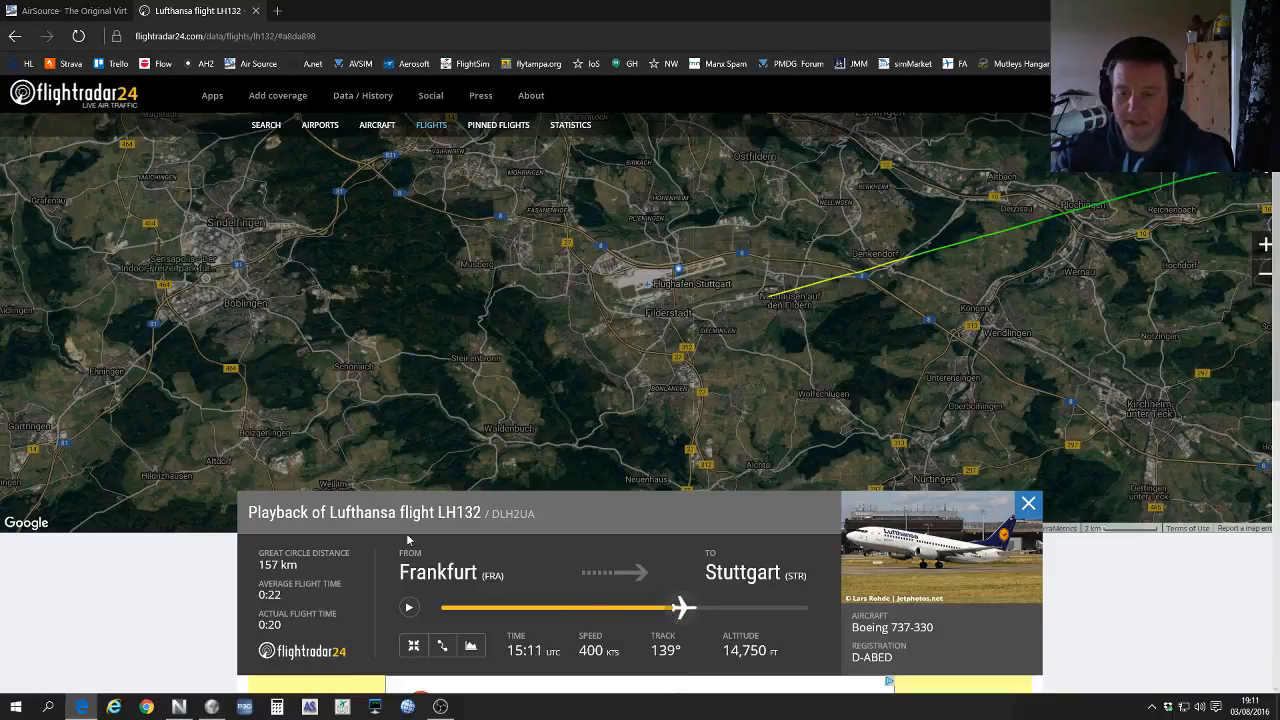
pyautogui.scroll(-3, 416, 362)
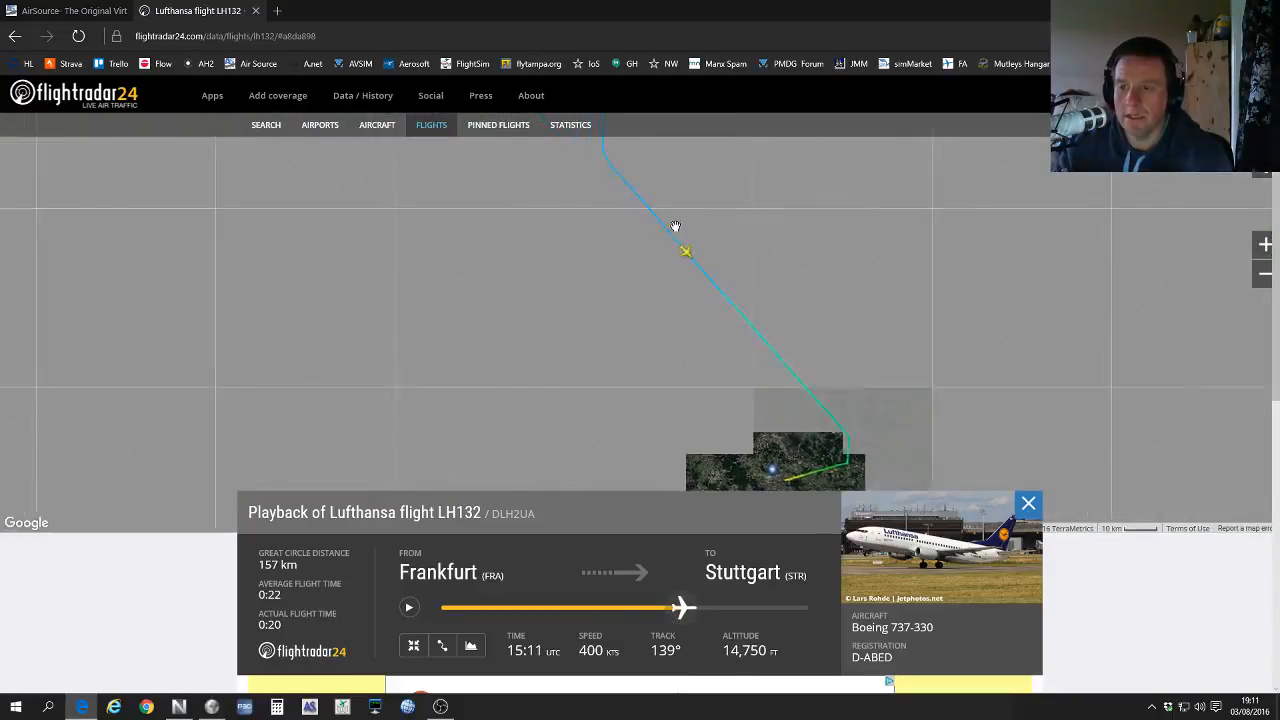
pyautogui.scroll(-2, 680, 283)
pyautogui.moveTo(681, 283); pyautogui.dragTo(691, 335)
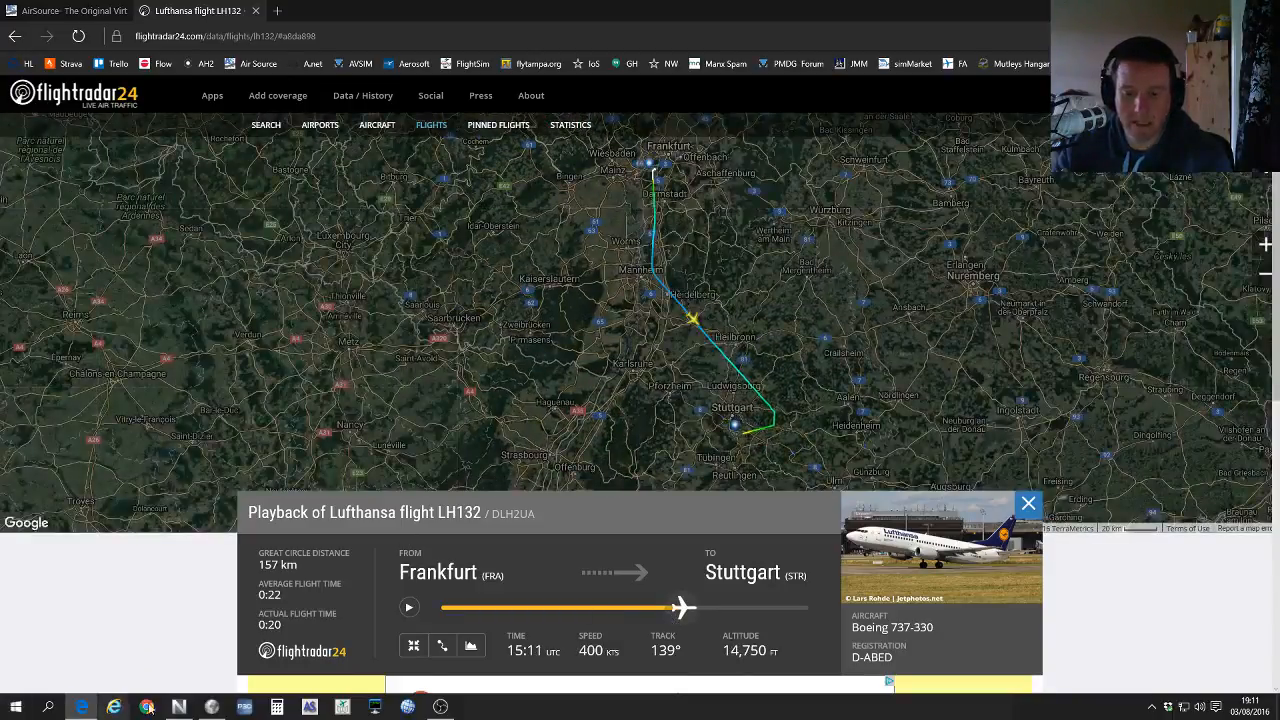
pyautogui.click(211, 707)
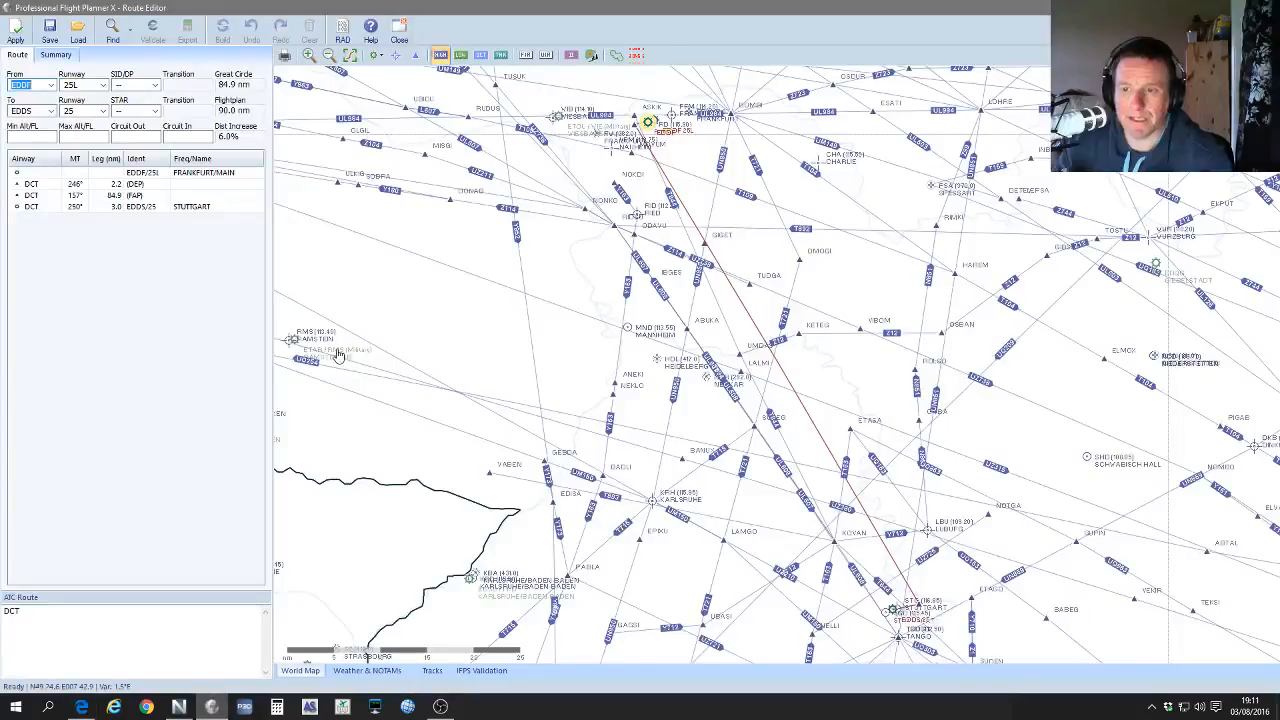
# Step: Check the reported wind for Frankfurt in the weather reports and set the departure runway to 25C
pyautogui.click(102, 86)
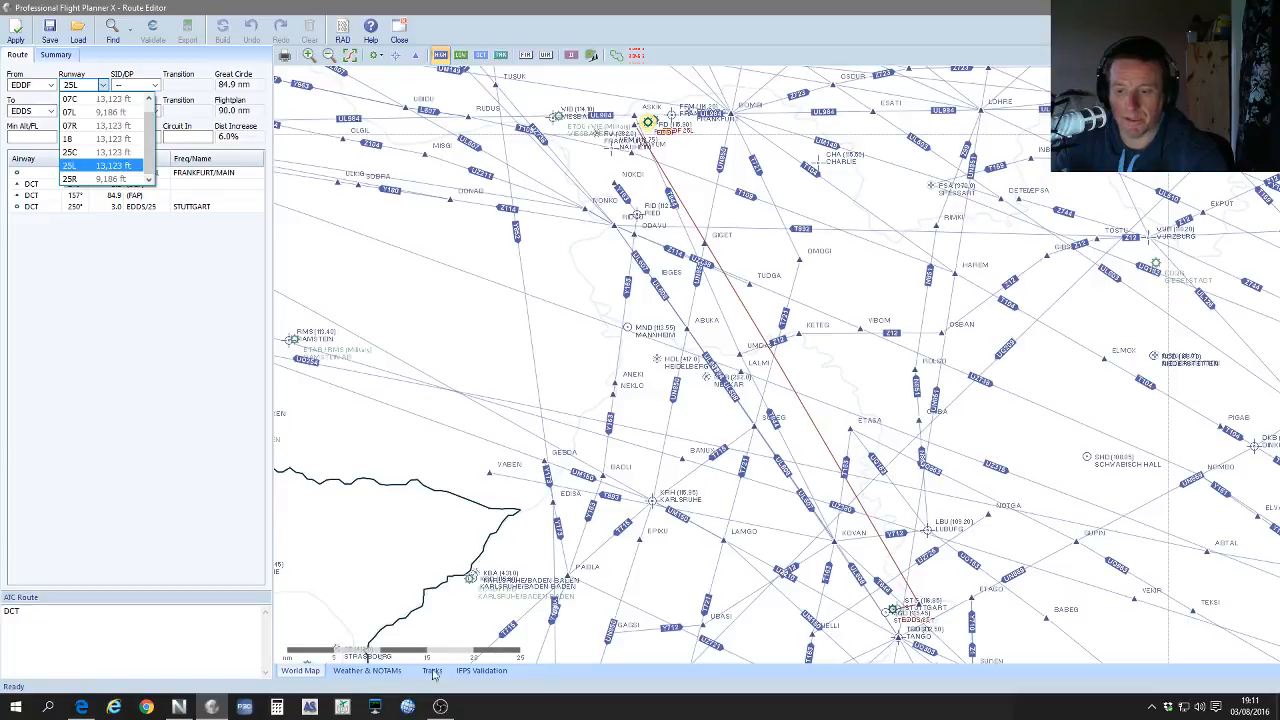
pyautogui.click(383, 670)
pyautogui.click(383, 670)
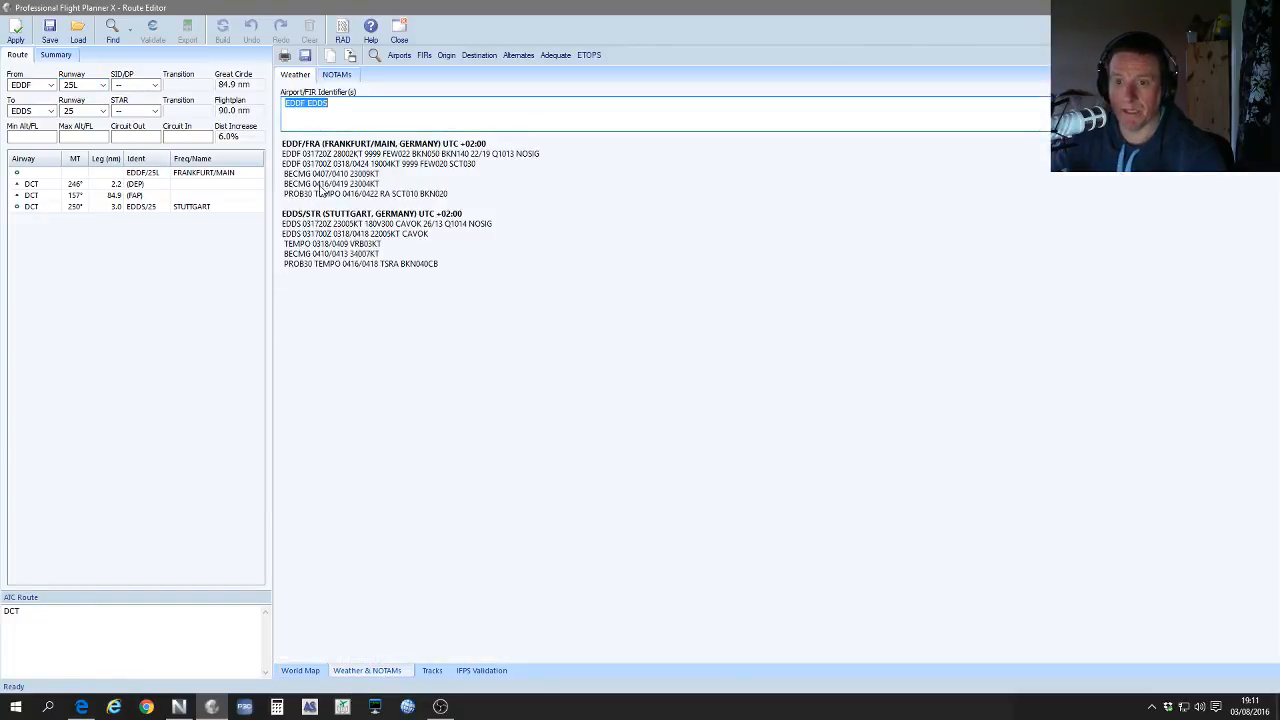
pyautogui.moveTo(329, 155); pyautogui.dragTo(368, 158)
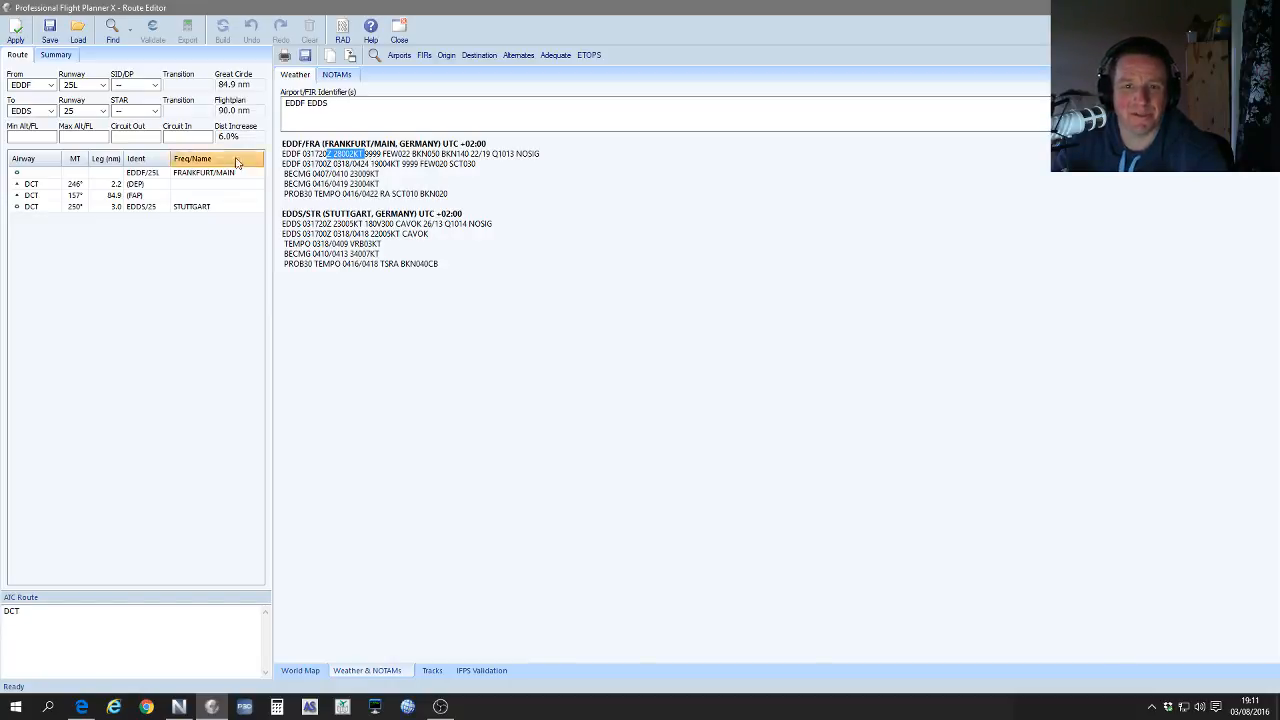
pyautogui.click(104, 85)
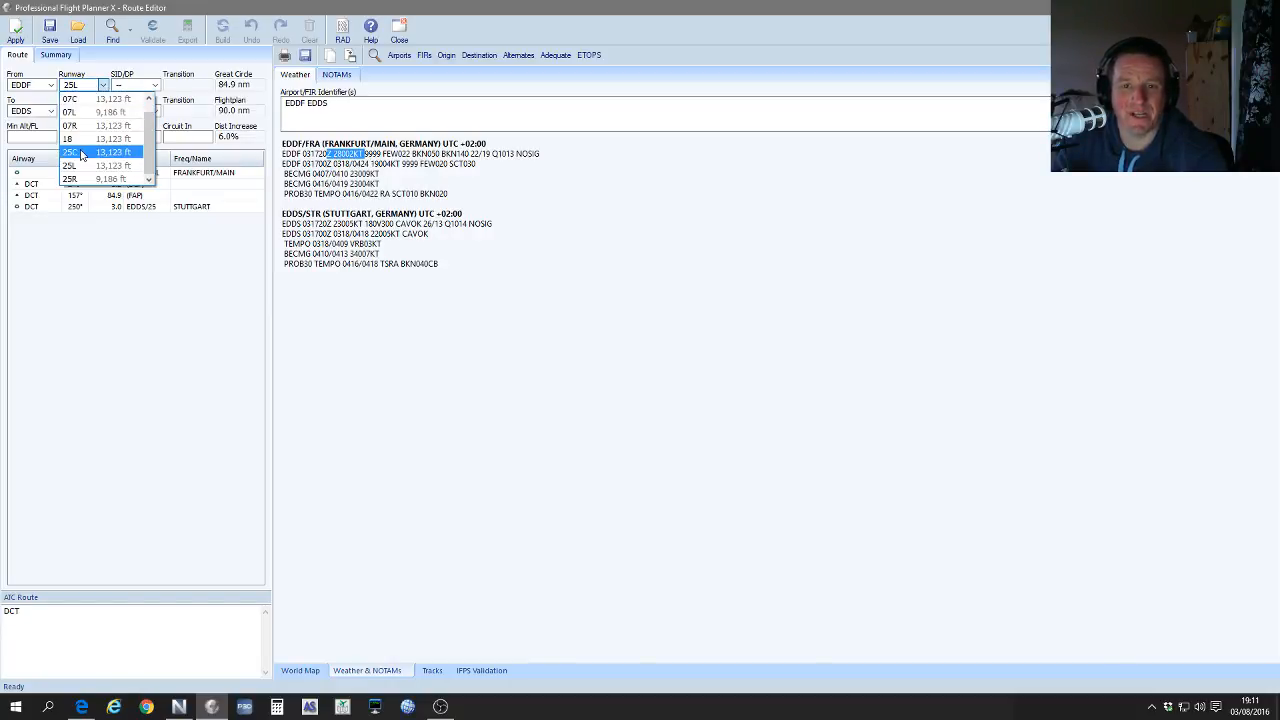
pyautogui.click(82, 155)
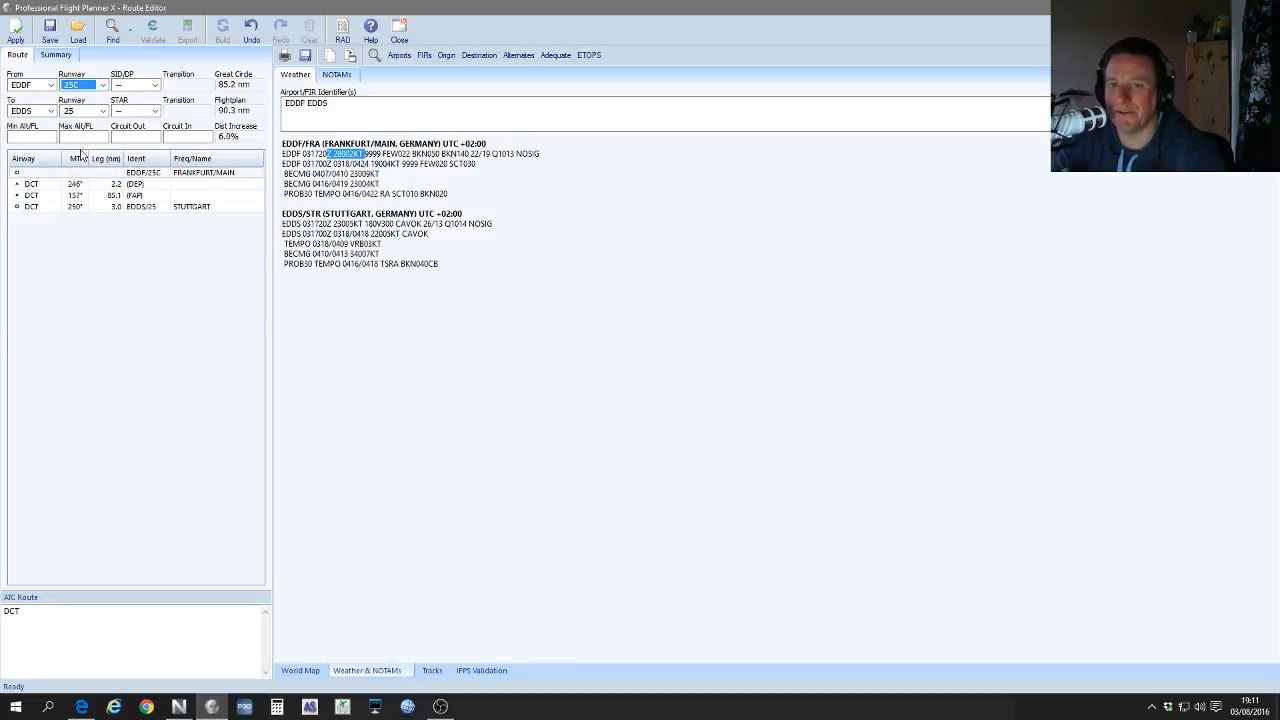
# Step: Return to the world map, view the SID exit points and select the RID3Q departure for runway 25C
pyautogui.click(300, 670)
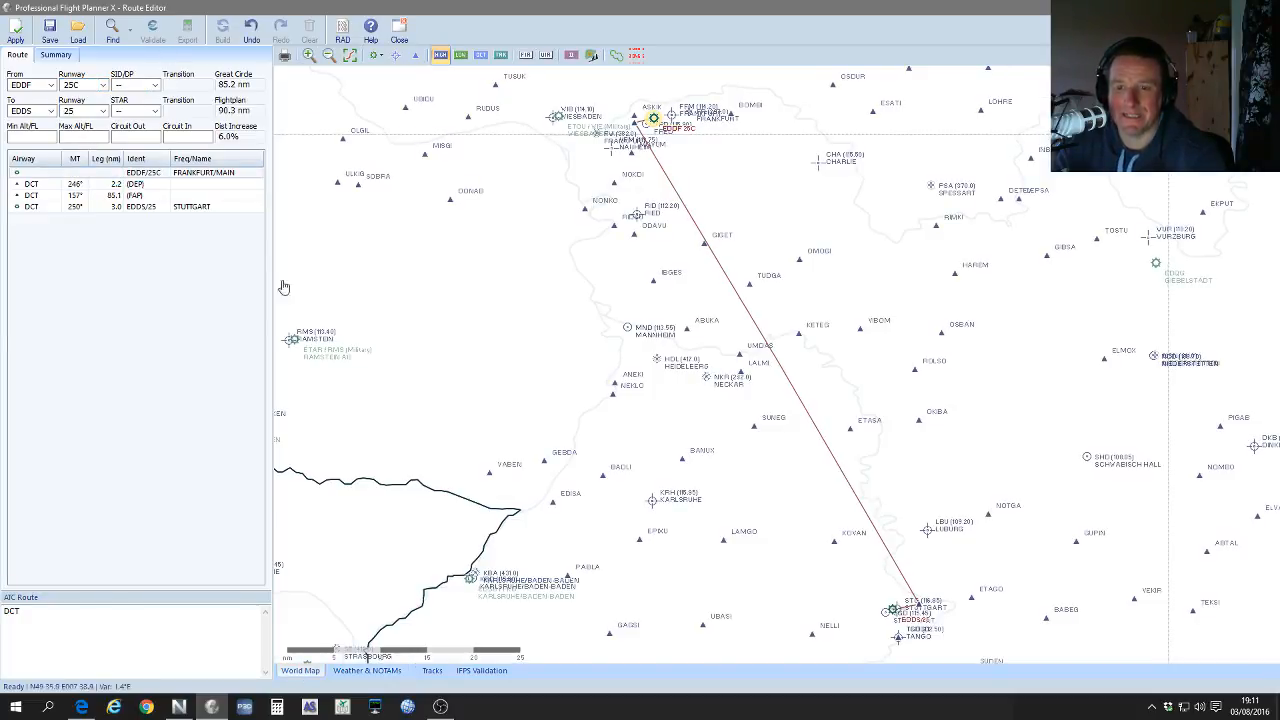
pyautogui.click(155, 86)
pyautogui.click(146, 103)
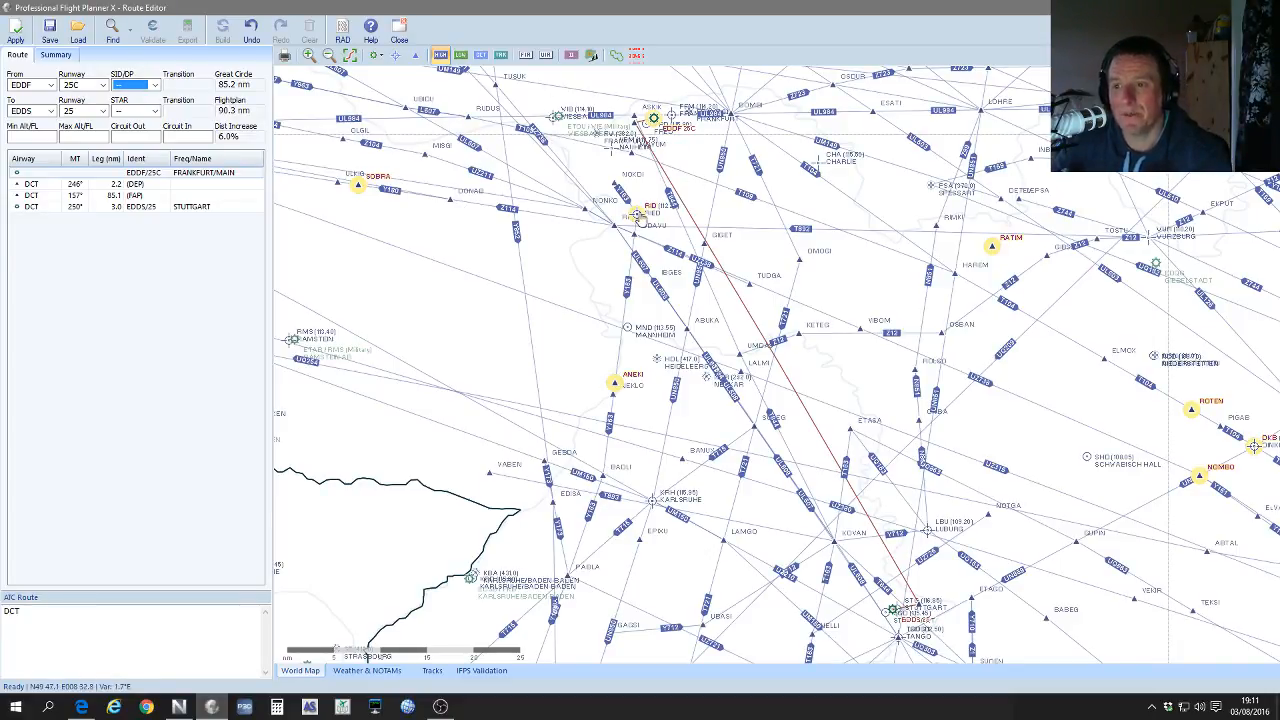
pyautogui.click(154, 85)
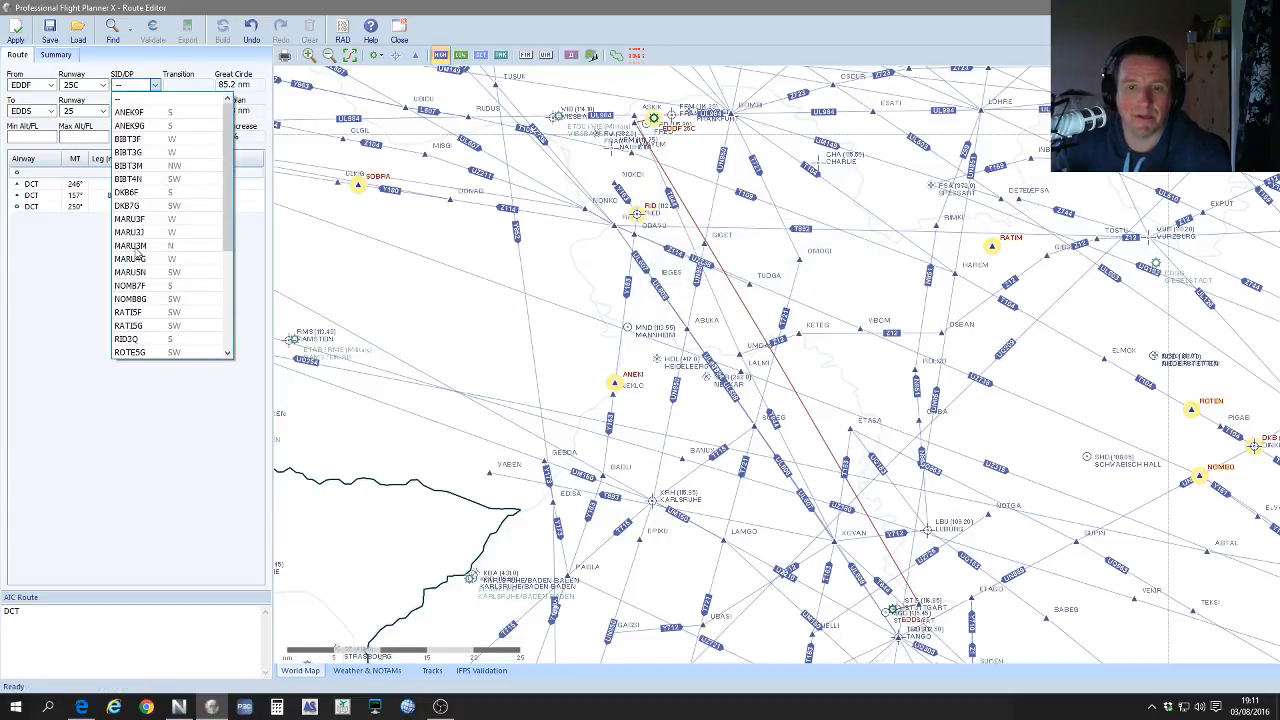
pyautogui.click(134, 340)
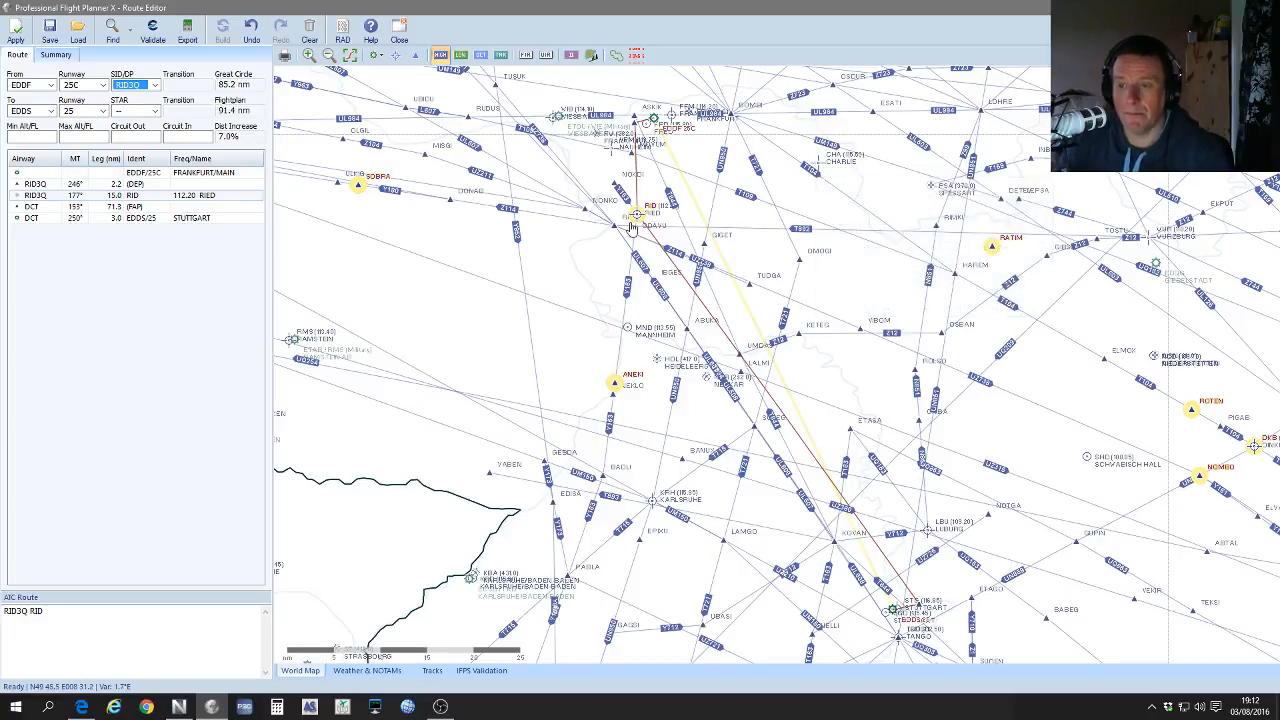
# Step: Examine the track from RID to Stuttgart against the STAR entry points and display the low-altitude airways
pyautogui.moveTo(699, 319)
pyautogui.mouseDown()
pyautogui.moveTo(700, 303)
pyautogui.moveTo(707, 332)
pyautogui.mouseUp()
pyautogui.scroll(2, 707, 332)
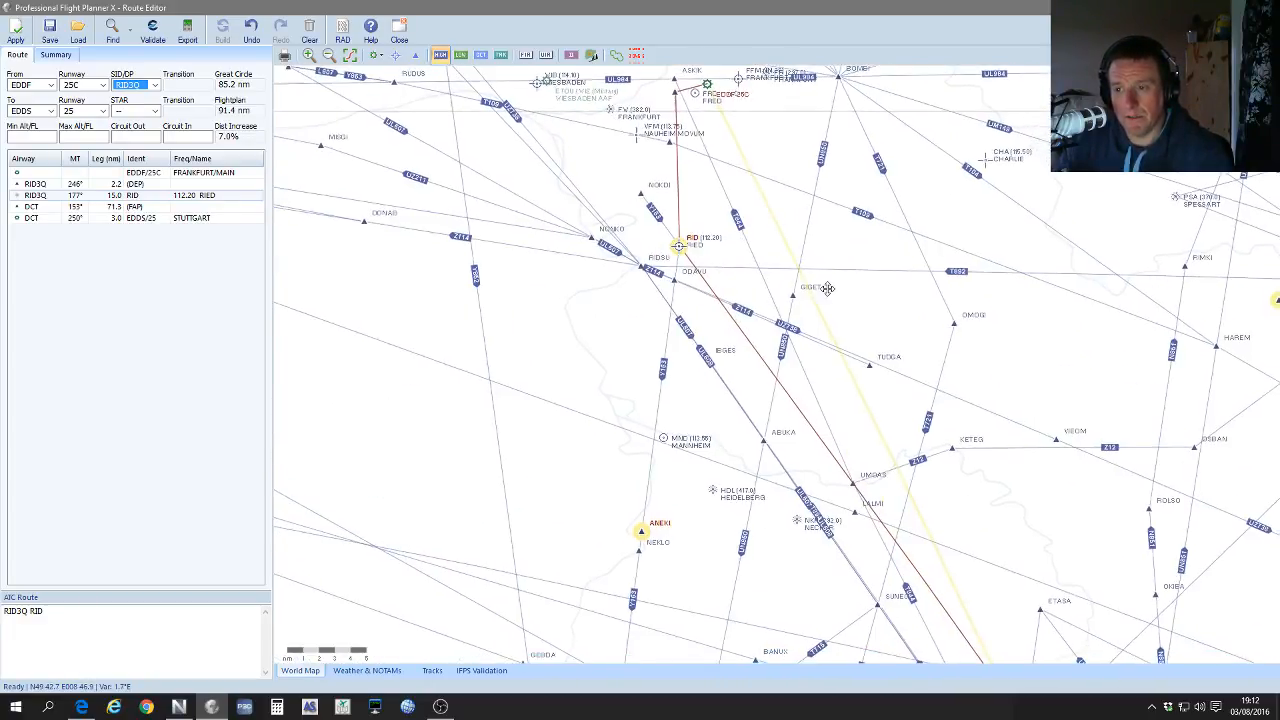
pyautogui.moveTo(820, 290); pyautogui.dragTo(789, 274)
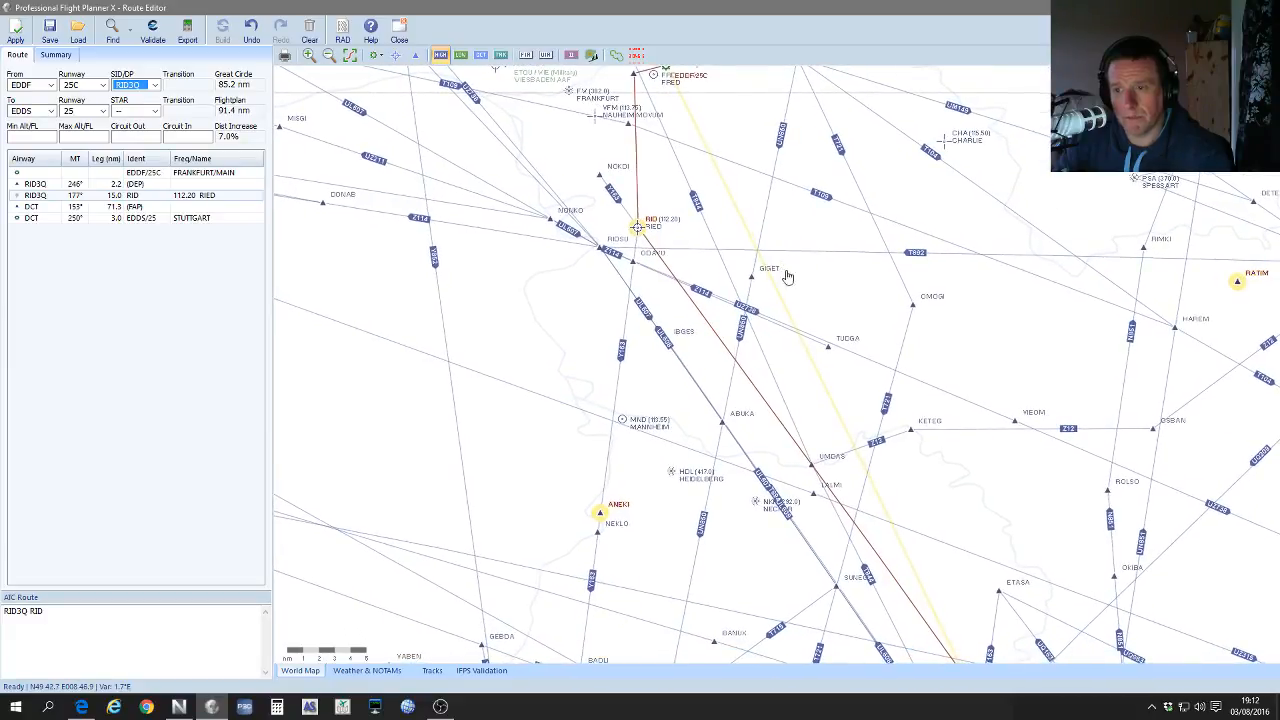
pyautogui.moveTo(943, 466); pyautogui.dragTo(747, 175)
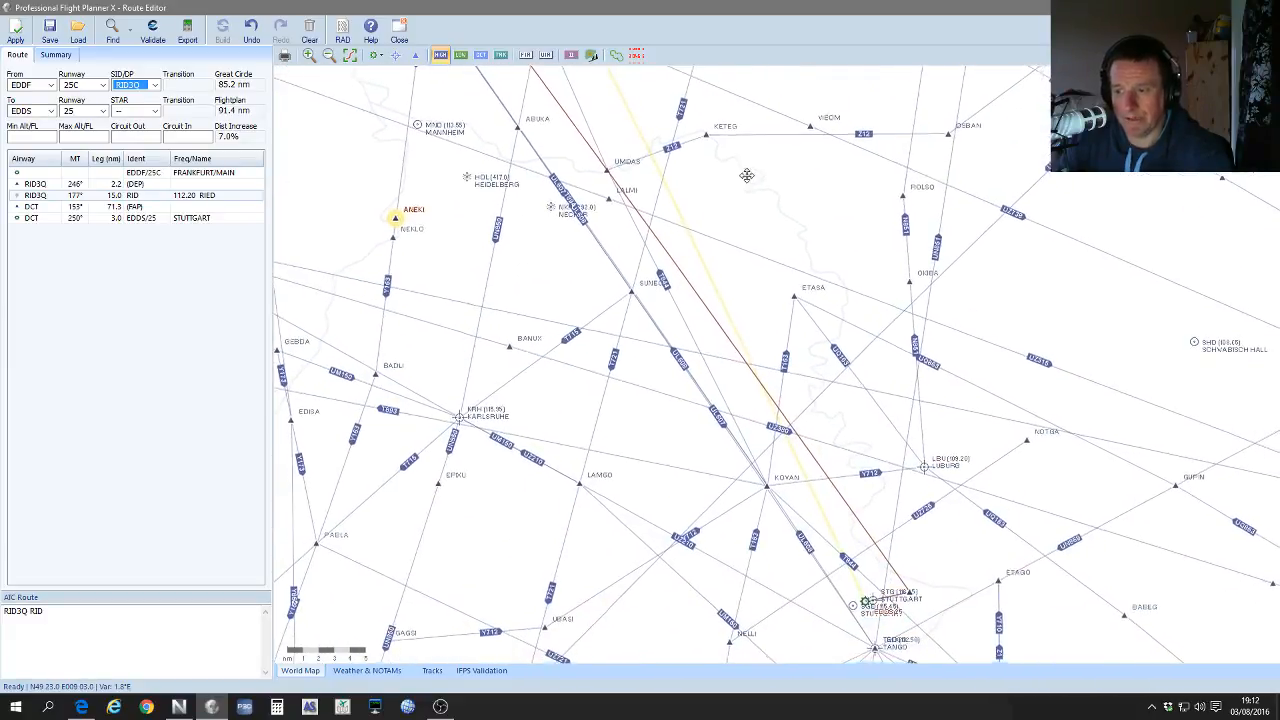
pyautogui.click(156, 111)
pyautogui.click(150, 126)
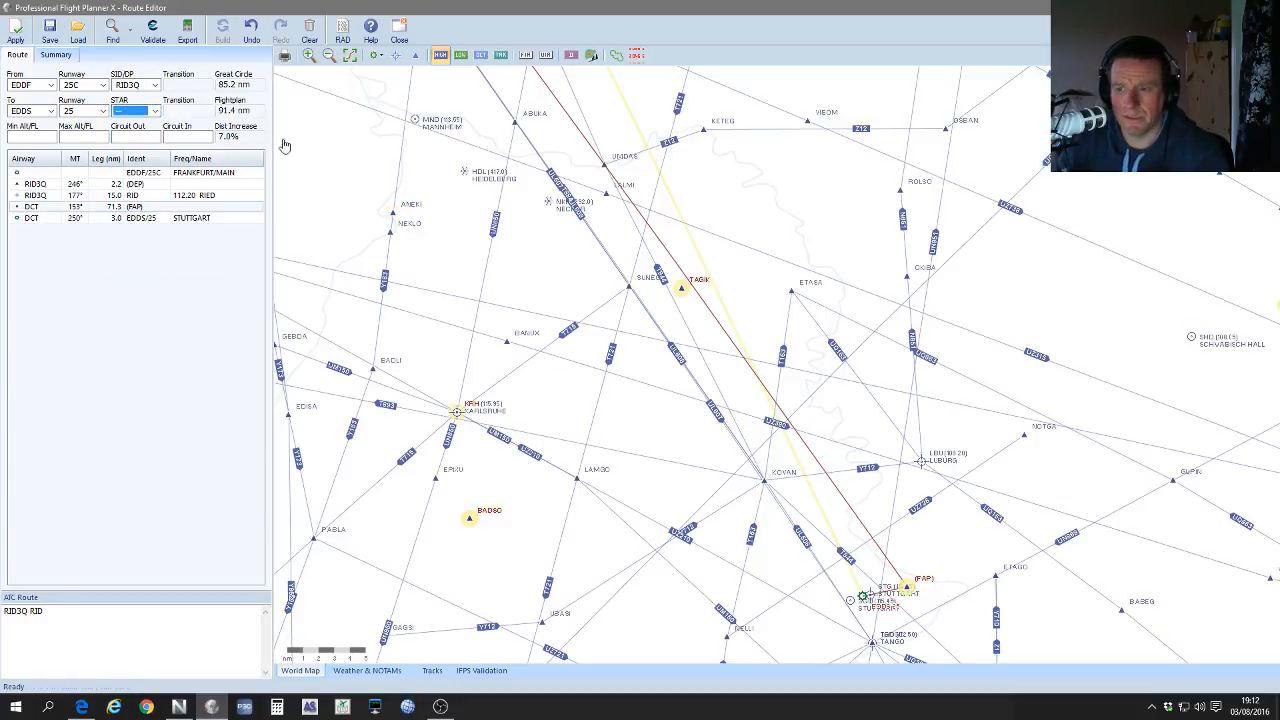
pyautogui.moveTo(636, 406); pyautogui.dragTo(654, 494)
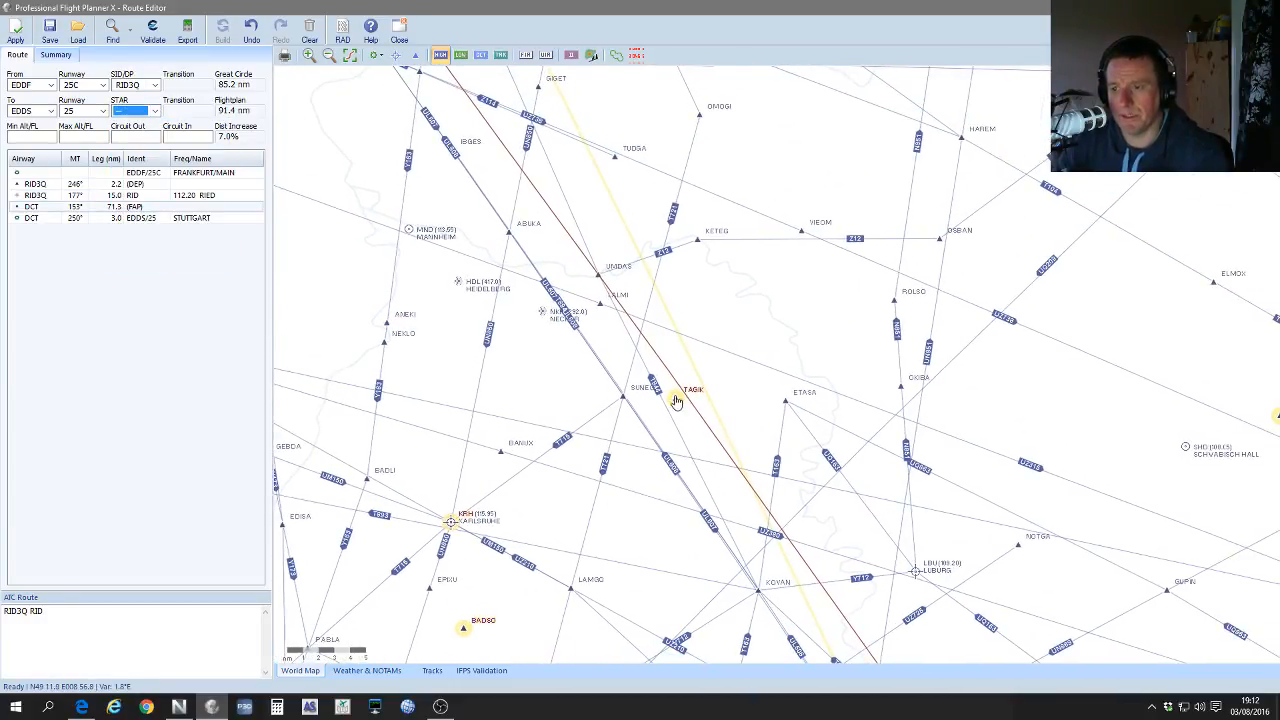
pyautogui.moveTo(634, 374); pyautogui.dragTo(710, 508)
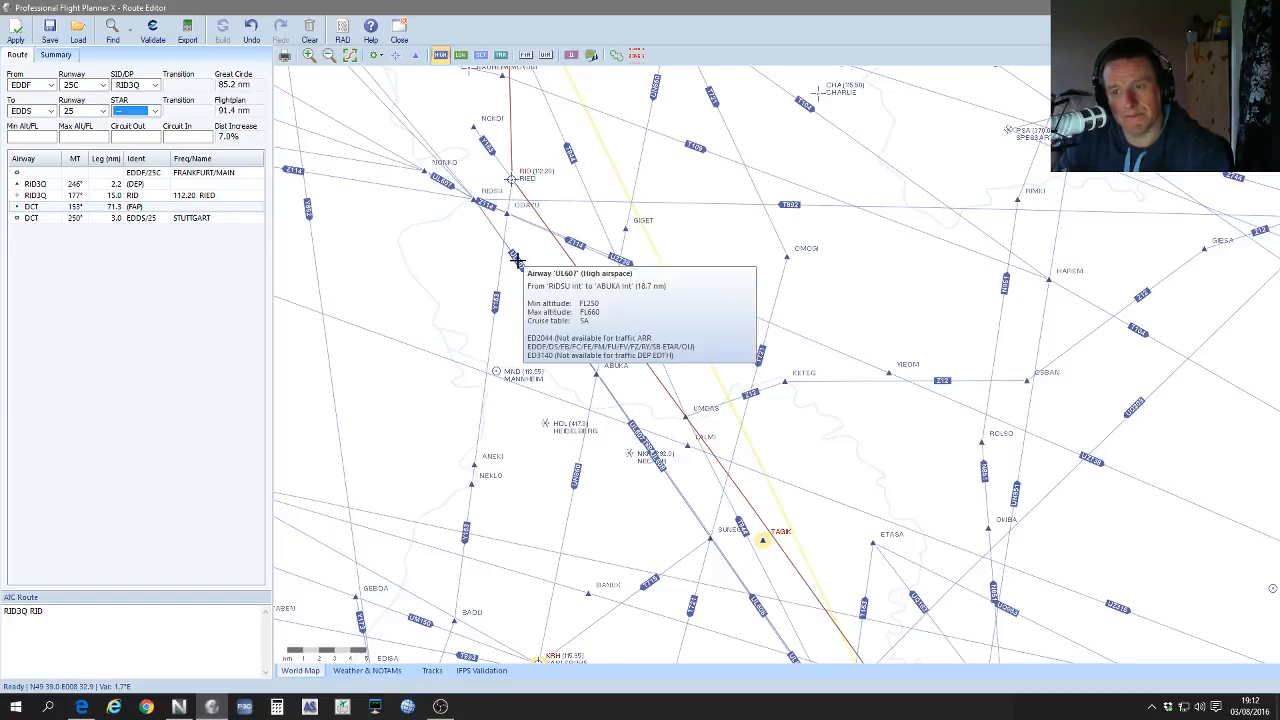
pyautogui.click(462, 57)
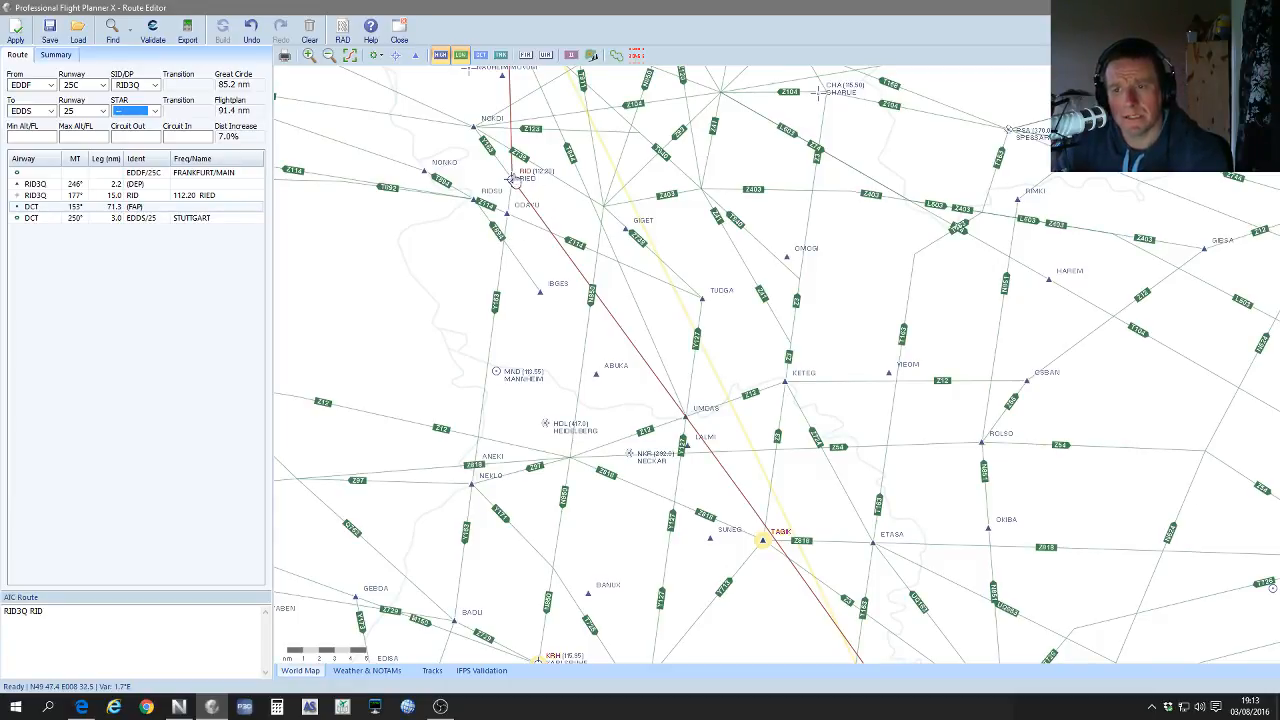
pyautogui.rightClick(688, 421)
pyautogui.moveTo(880, 431)
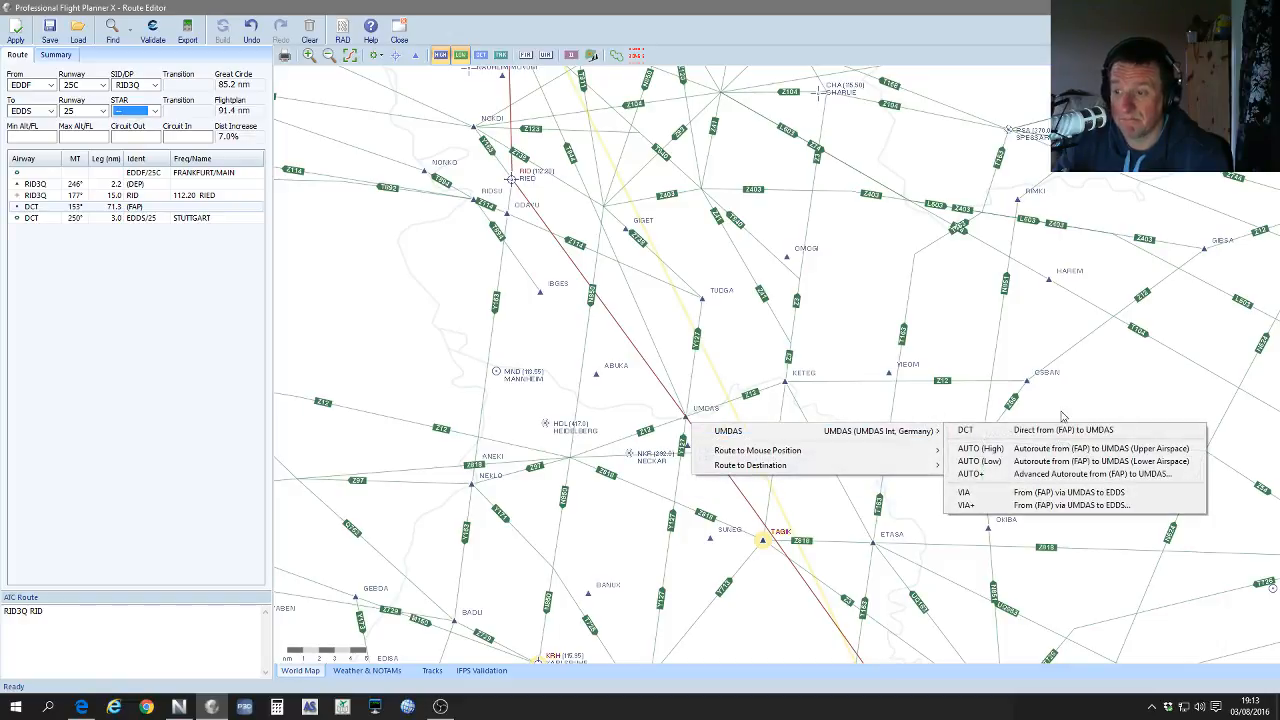
pyautogui.click(1050, 432)
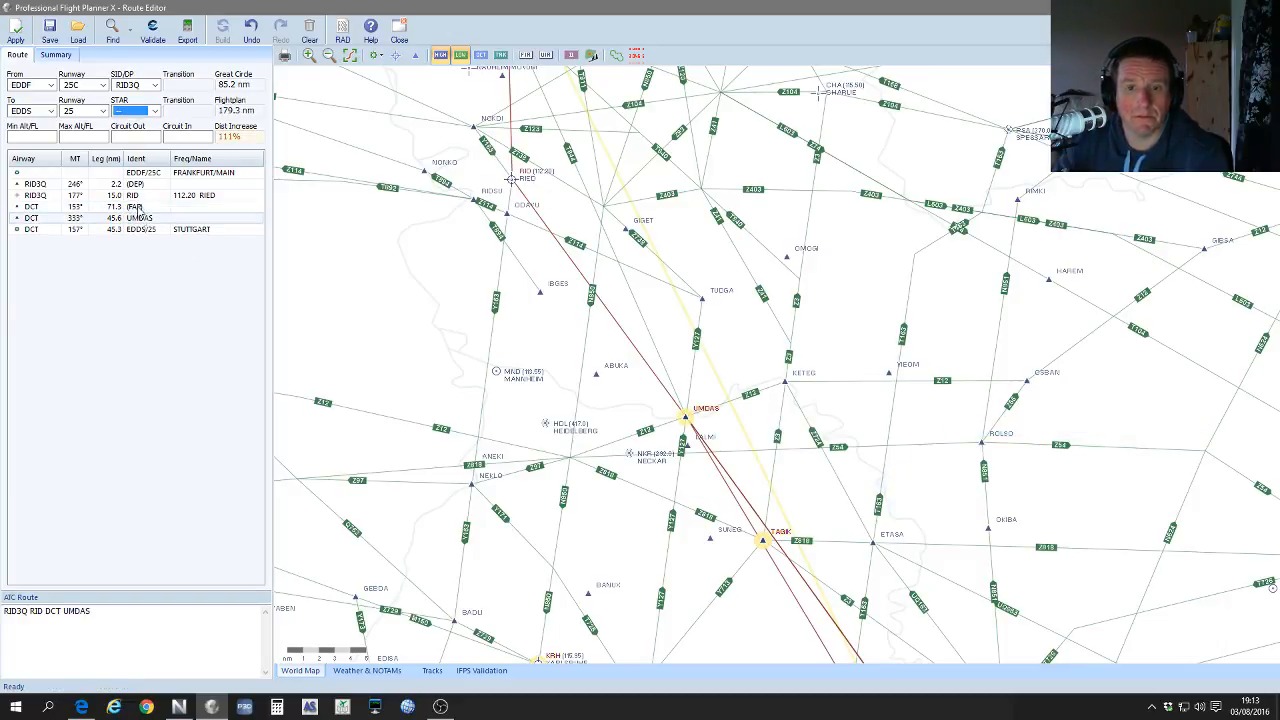
pyautogui.click(140, 222)
pyautogui.press('Delete')
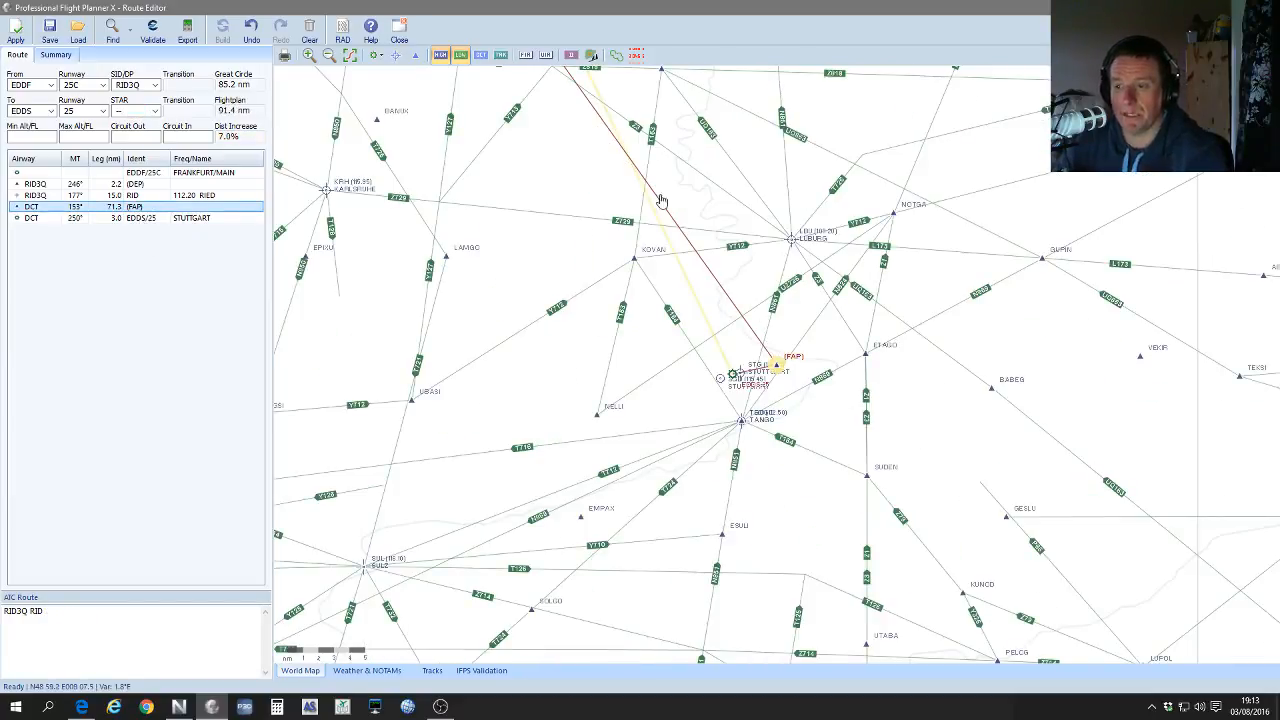
# Step: Insert UMDAS into the route as a direct leg from RID
pyautogui.moveTo(541, 199); pyautogui.dragTo(822, 575)
pyautogui.moveTo(682, 408); pyautogui.dragTo(780, 576)
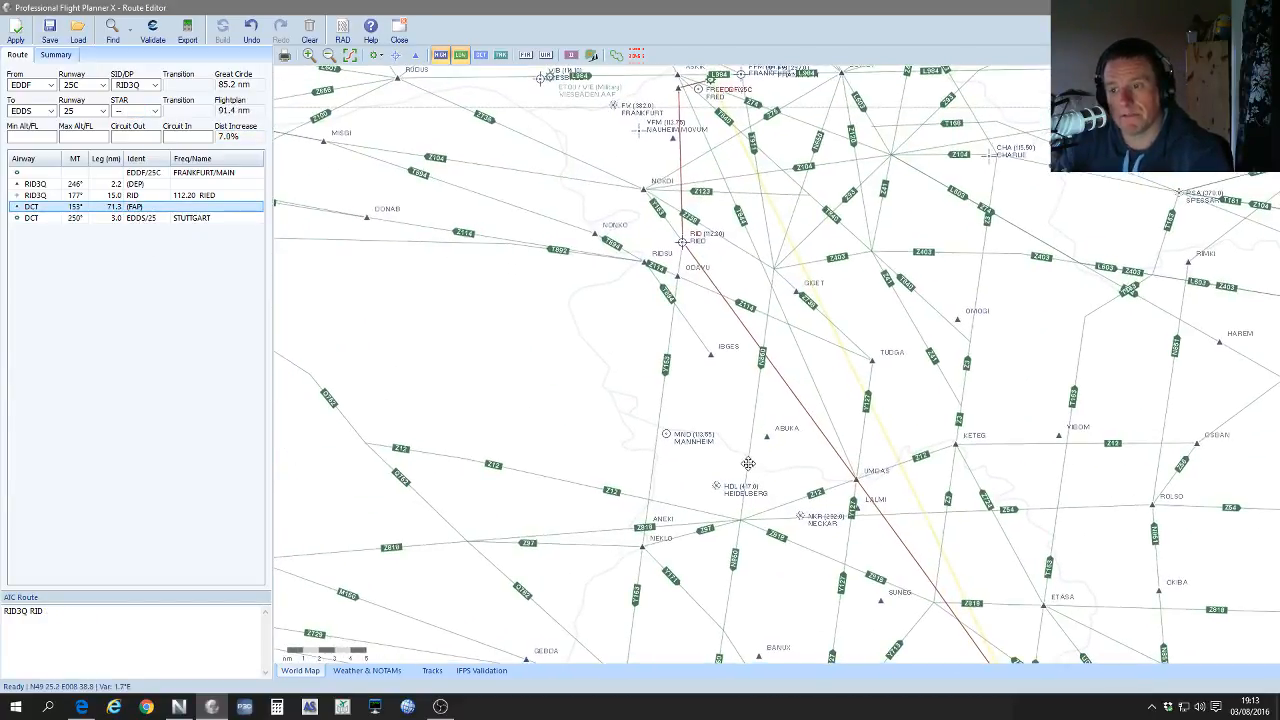
pyautogui.click(95, 195)
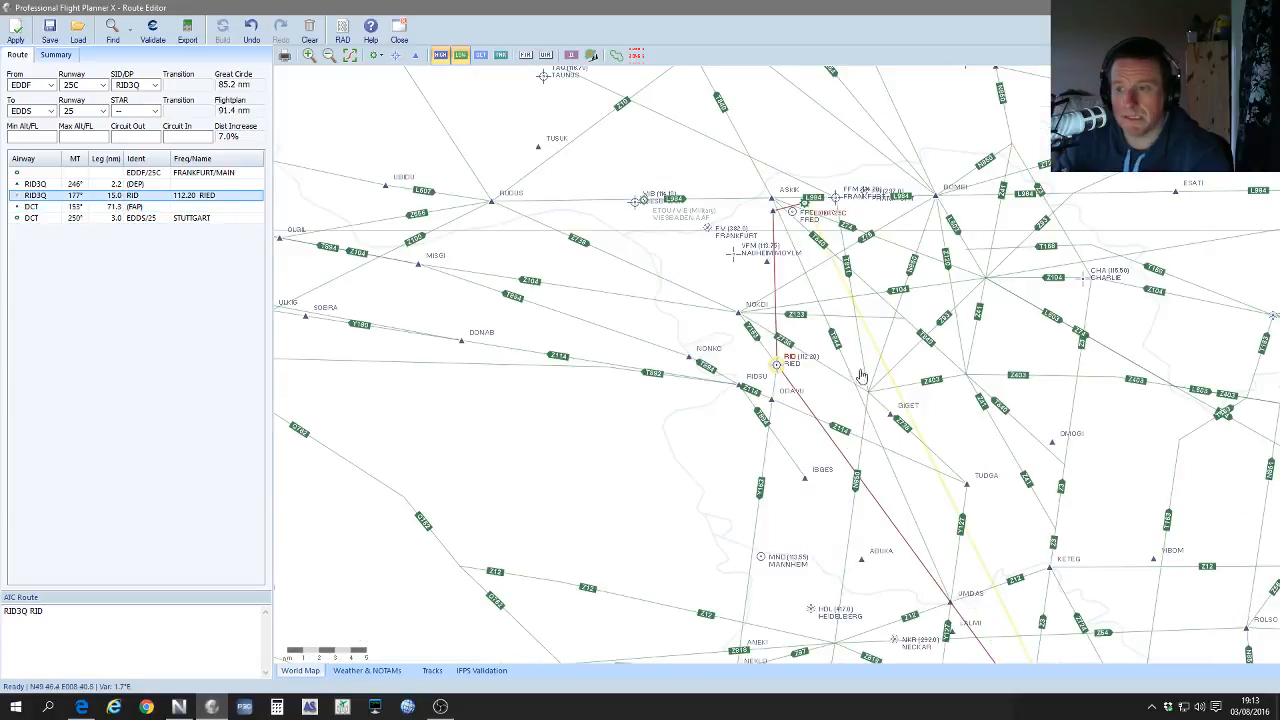
pyautogui.moveTo(908, 497); pyautogui.dragTo(704, 312)
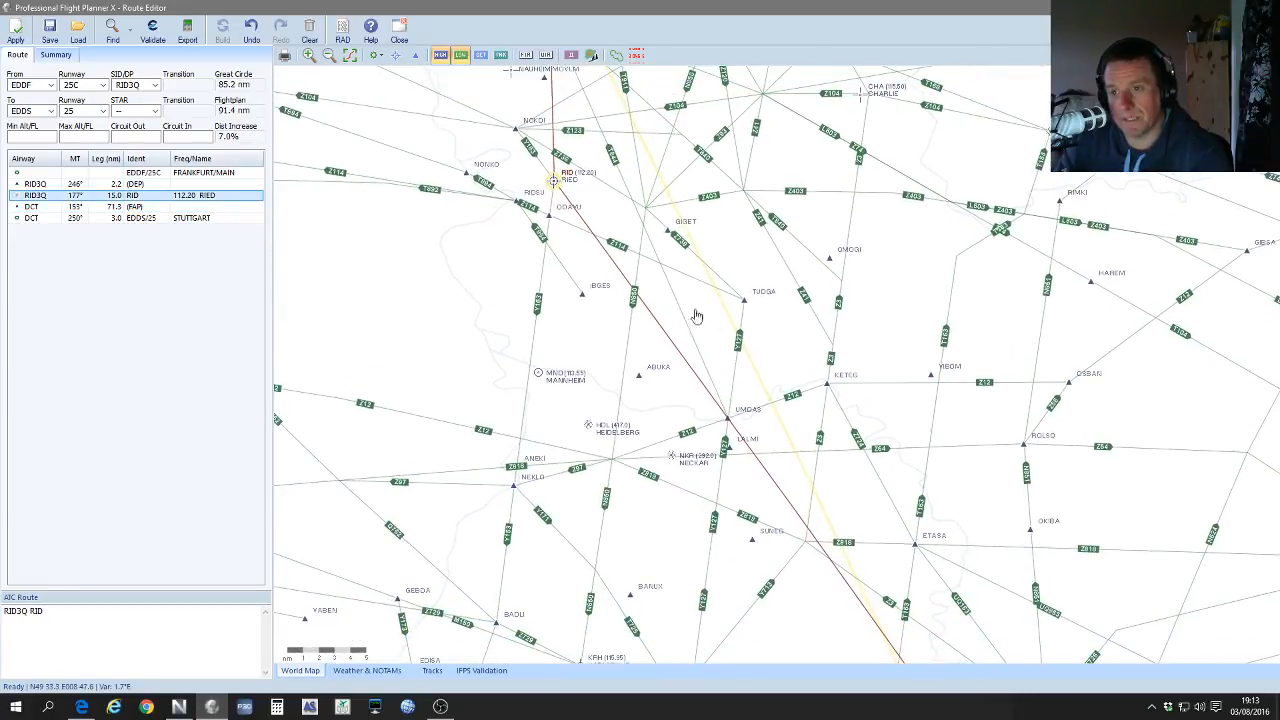
pyautogui.rightClick(727, 421)
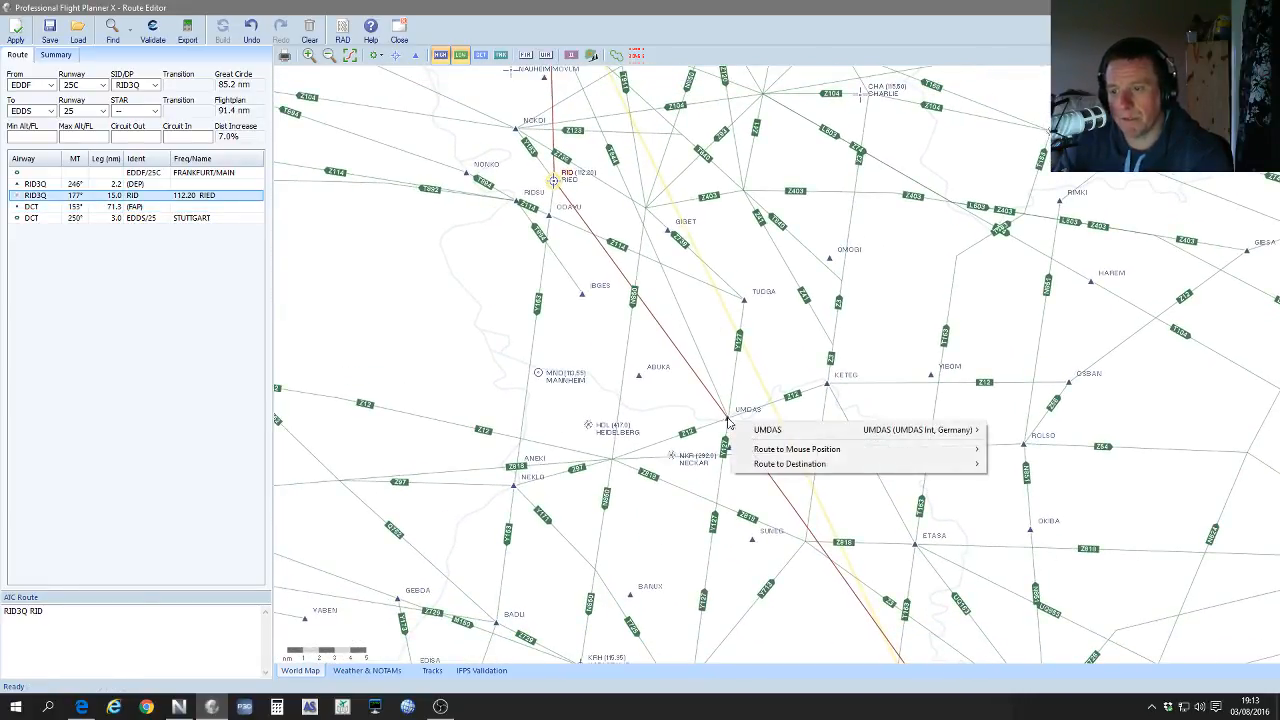
pyautogui.moveTo(763, 432)
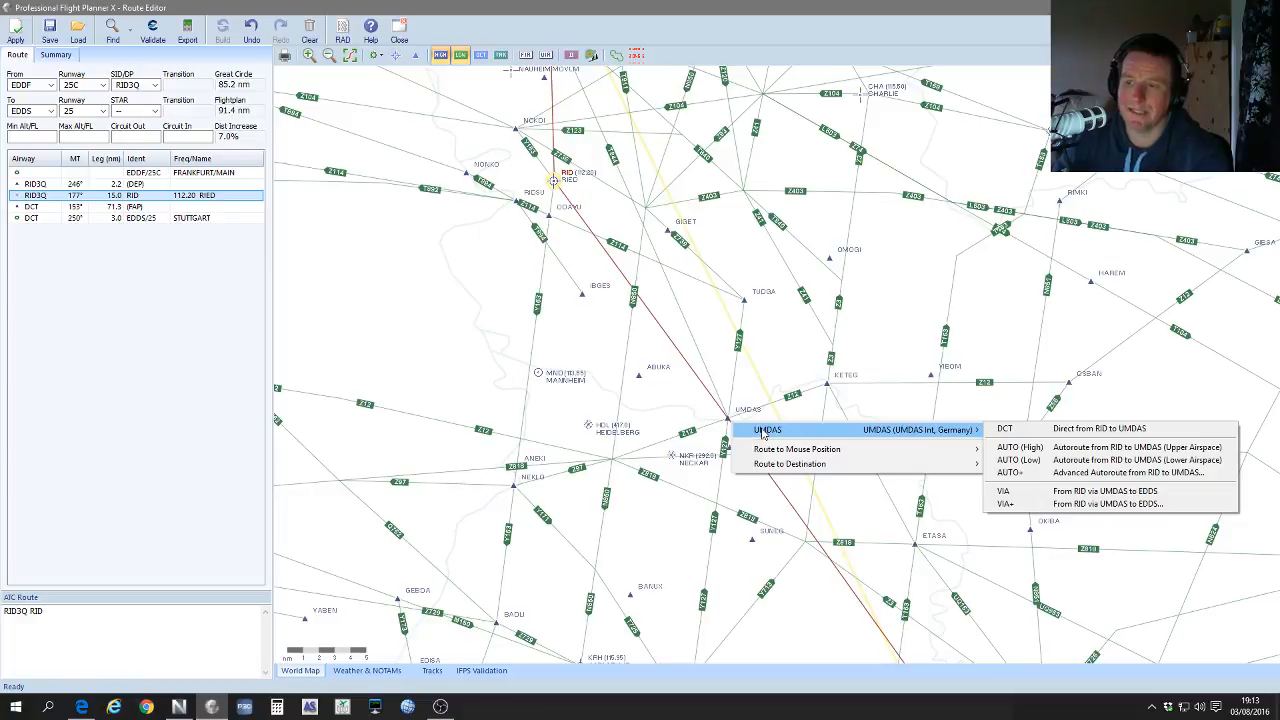
pyautogui.click(1050, 428)
# Step: Select the TAGI1W arrival into Stuttgart and examine its path from TAGIK to runway 25
pyautogui.moveTo(851, 571); pyautogui.dragTo(745, 365)
pyautogui.click(155, 111)
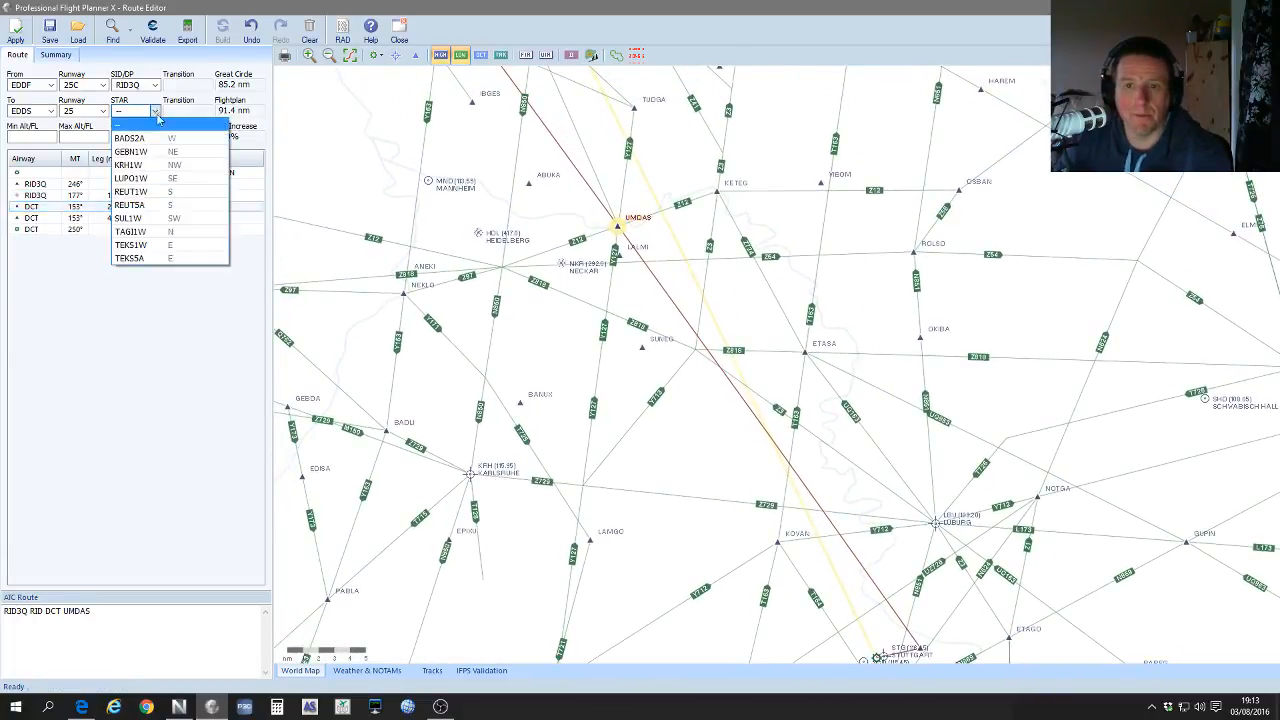
pyautogui.click(155, 232)
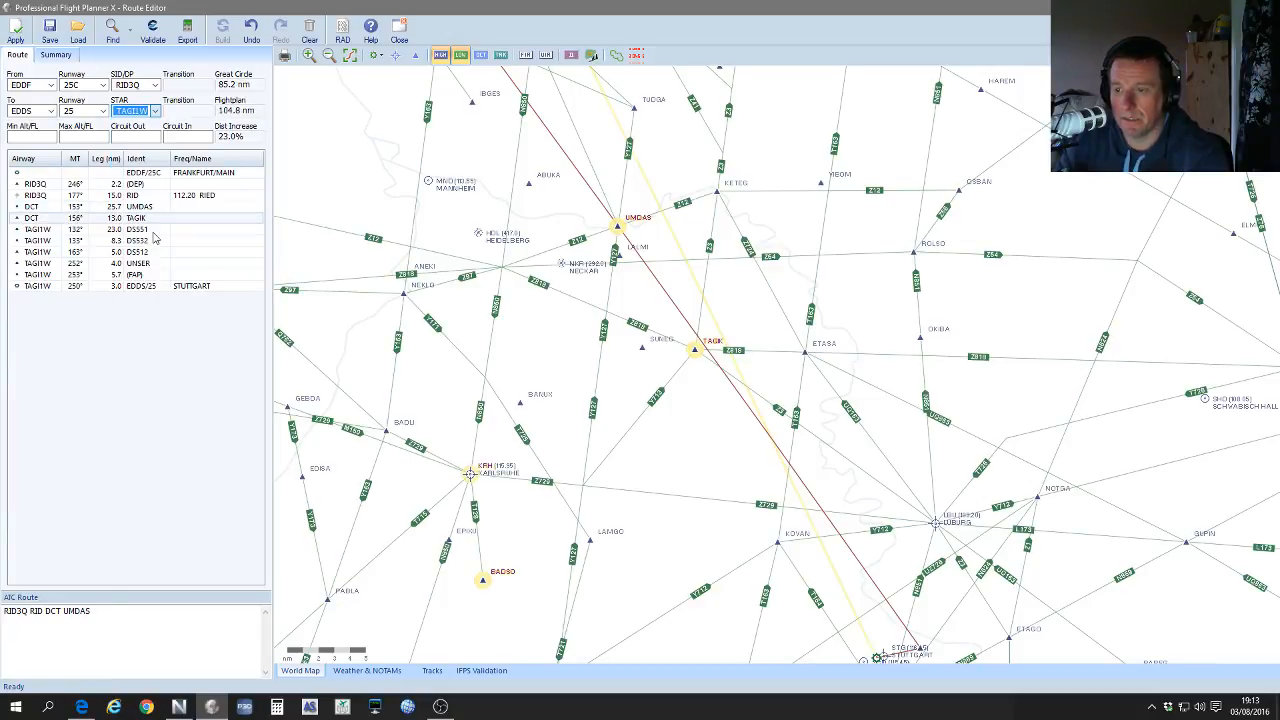
pyautogui.moveTo(998, 414)
pyautogui.mouseDown()
pyautogui.moveTo(863, 234)
pyautogui.moveTo(1000, 406)
pyautogui.mouseUp()
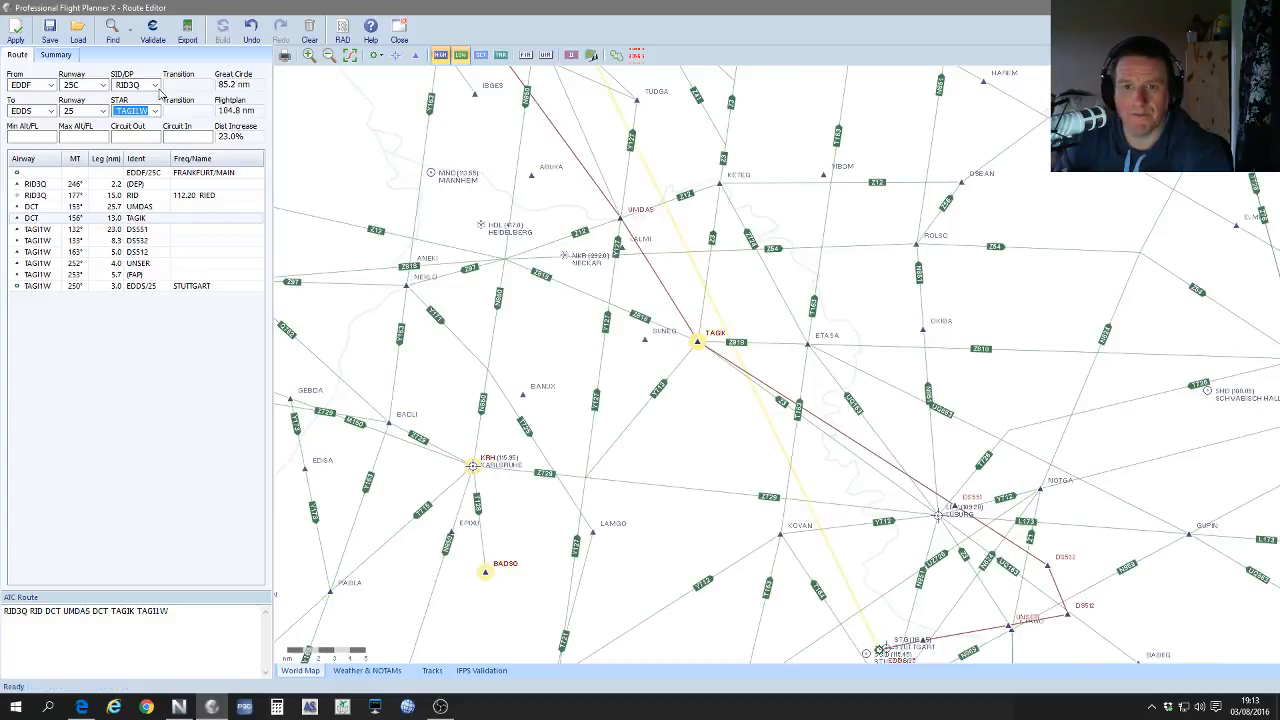
pyautogui.moveTo(716, 440); pyautogui.dragTo(717, 328)
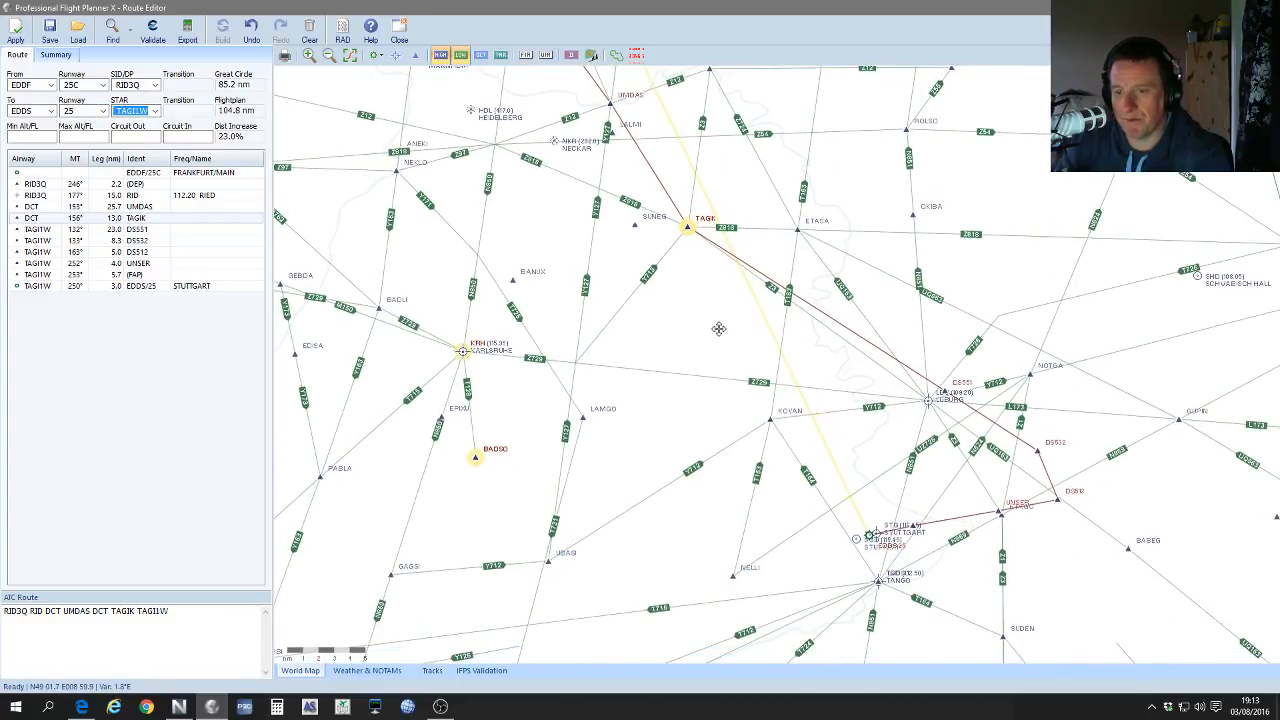
# Step: Examine Stuttgart's reported wind and the PROB30 TEMPO line of its forecast in the weather reports
pyautogui.click(378, 670)
pyautogui.moveTo(334, 226); pyautogui.dragTo(364, 226)
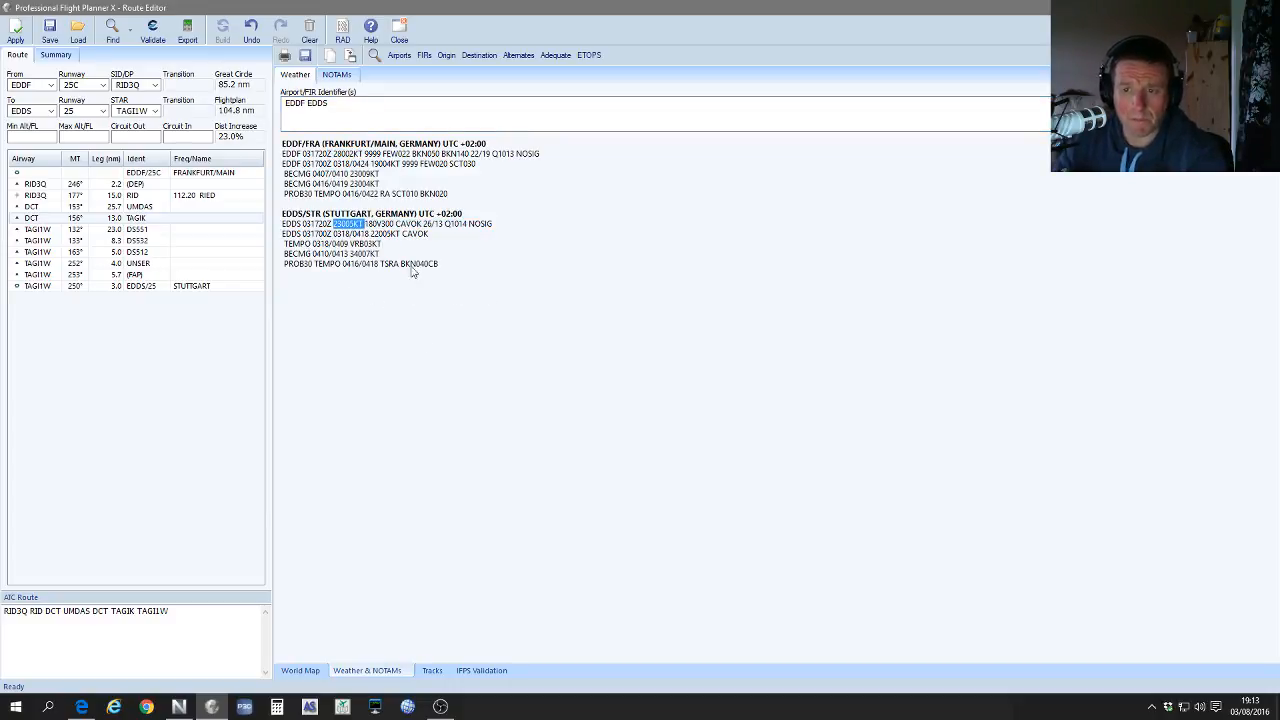
pyautogui.click(449, 273)
pyautogui.moveTo(449, 273); pyautogui.dragTo(346, 271)
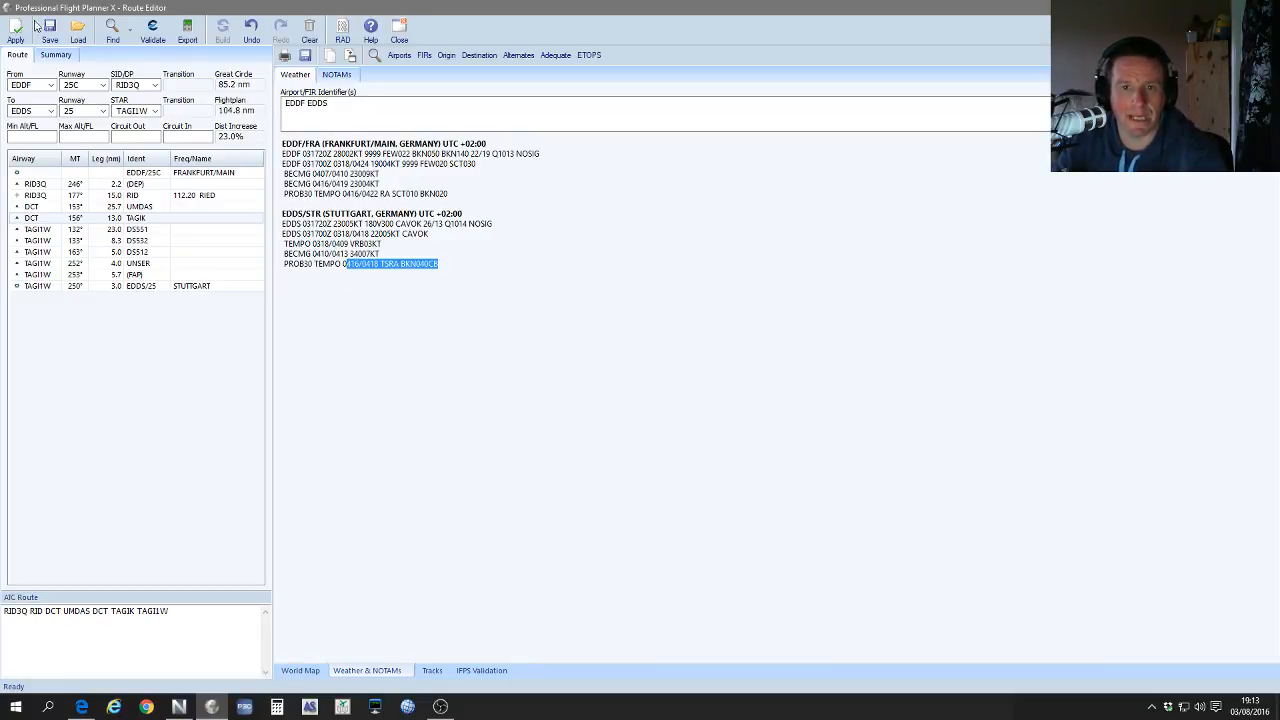
# Step: Review the whole route on the world map, apply it to the flight and check the resulting route string
pyautogui.click(300, 670)
pyautogui.scroll(-3, 594, 278)
pyautogui.moveTo(588, 190); pyautogui.dragTo(600, 301)
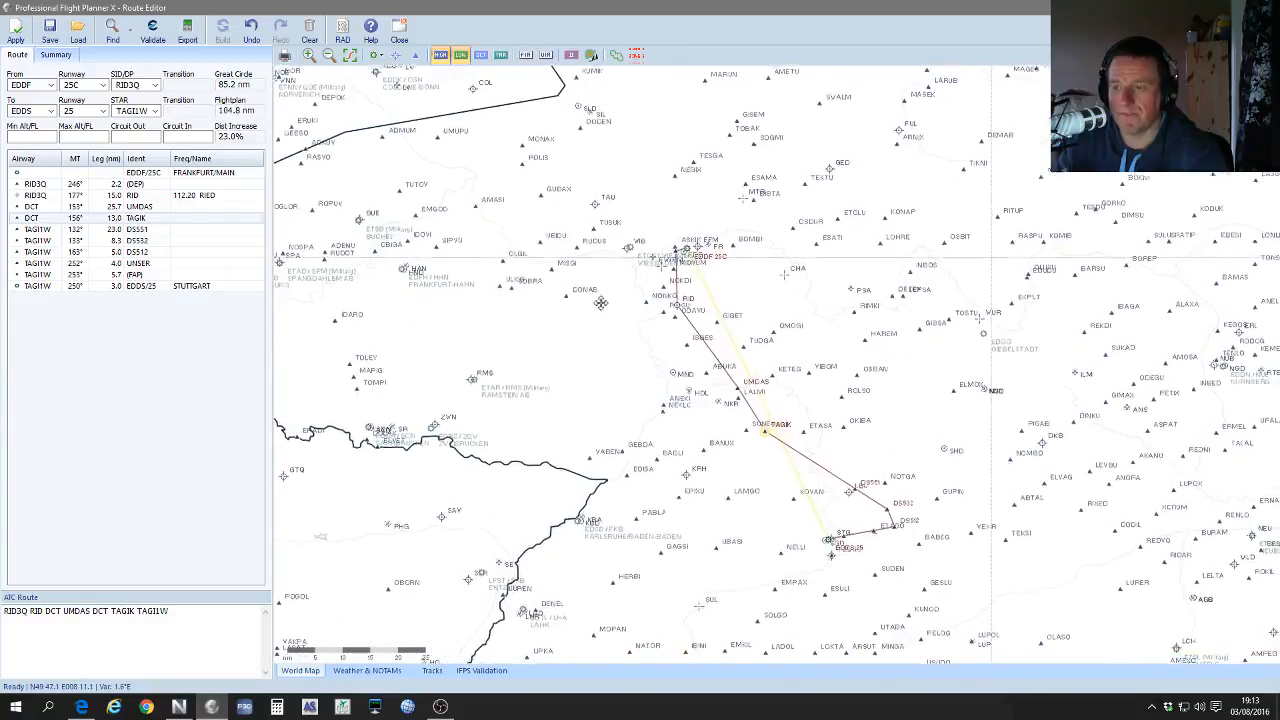
pyautogui.scroll(2, 464, 230)
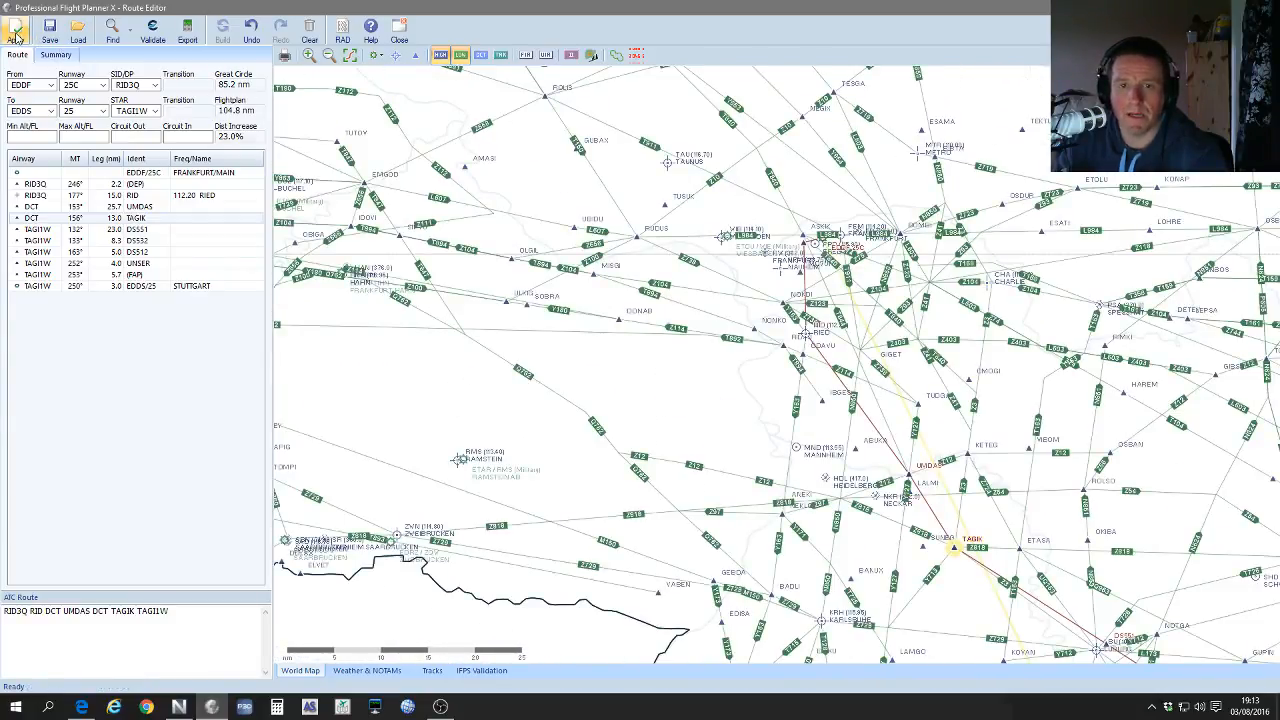
pyautogui.click(16, 32)
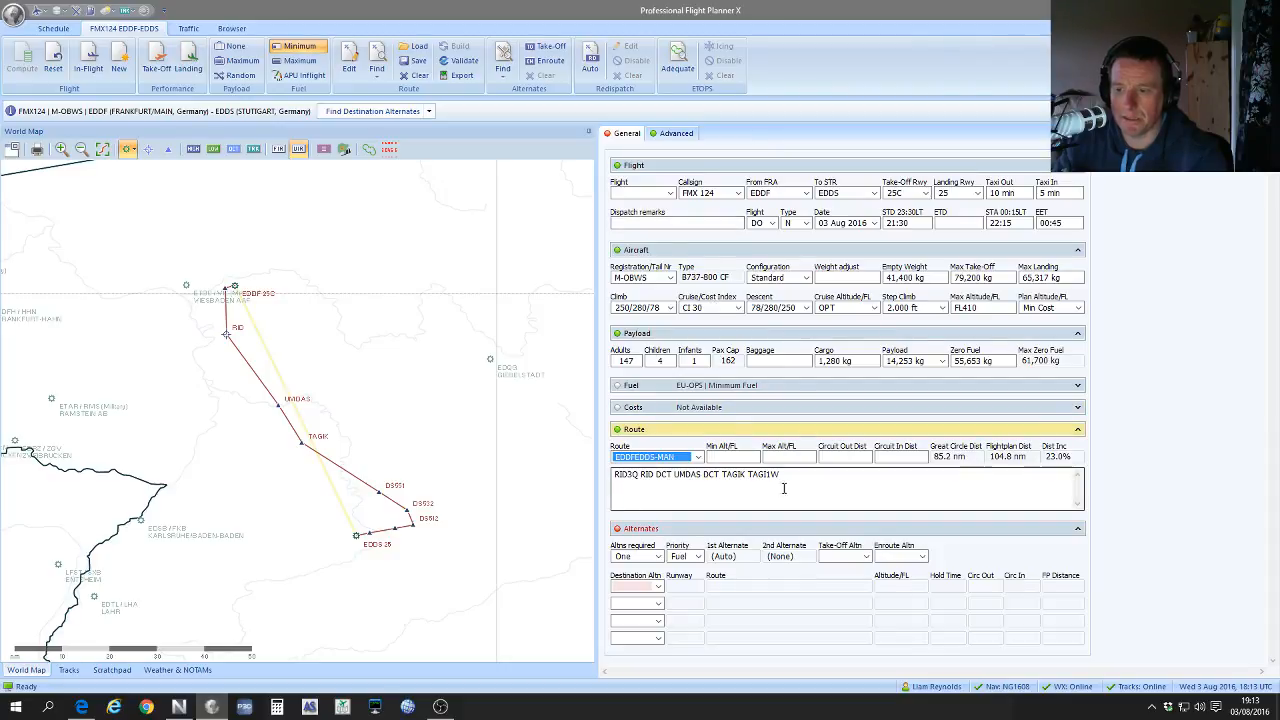
pyautogui.moveTo(800, 478); pyautogui.dragTo(609, 481)
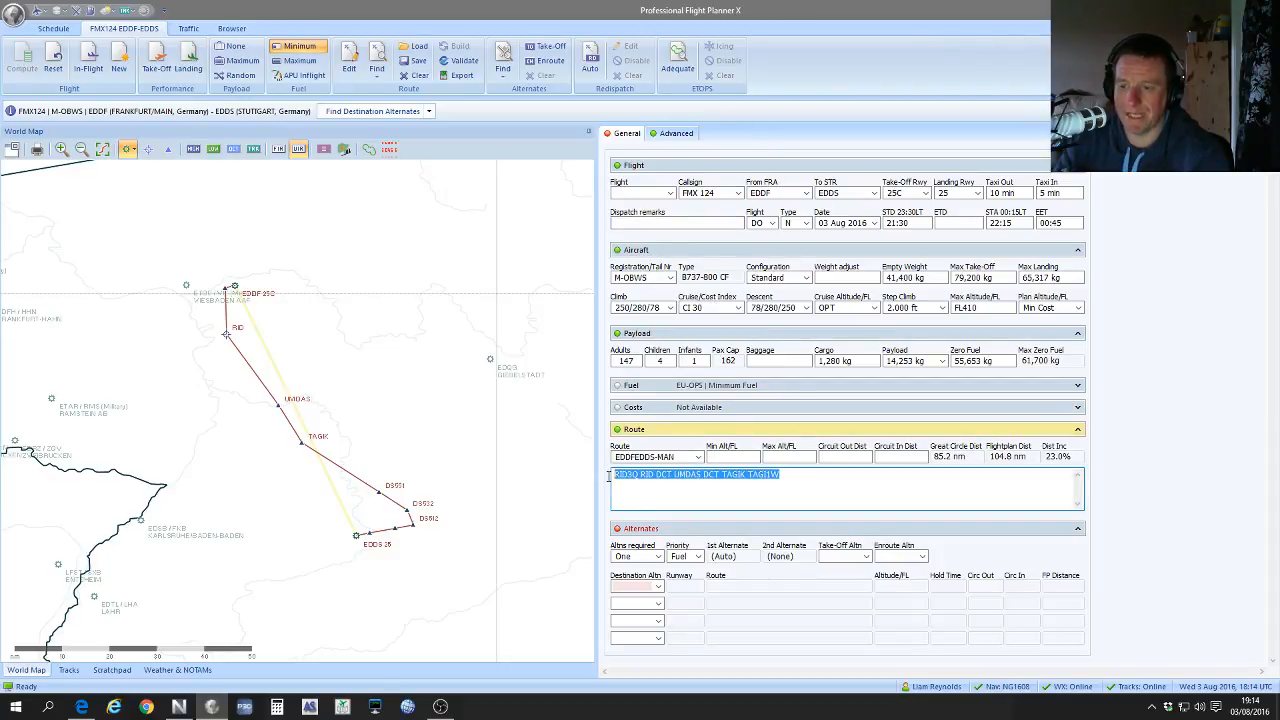
# Step: Look up airports near EDDS and assign Frankfurt/Main (EDDF) as the destination alternate
pyautogui.click(651, 587)
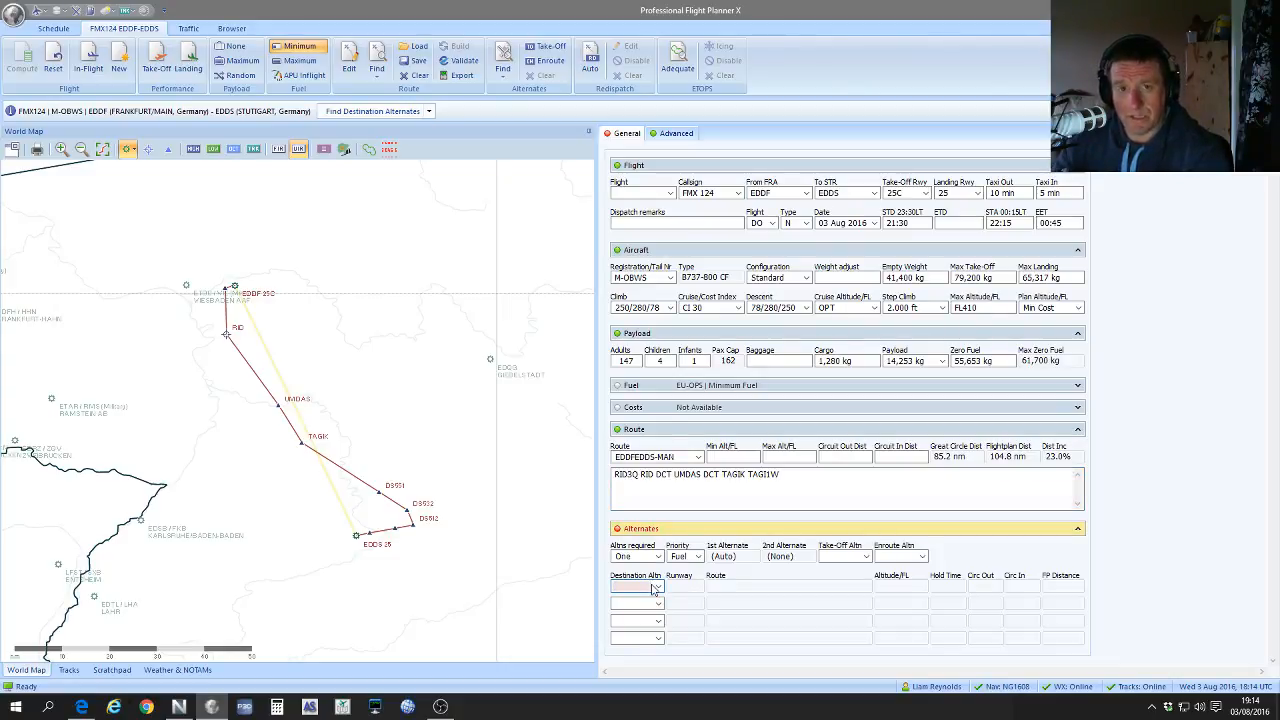
pyautogui.click(657, 587)
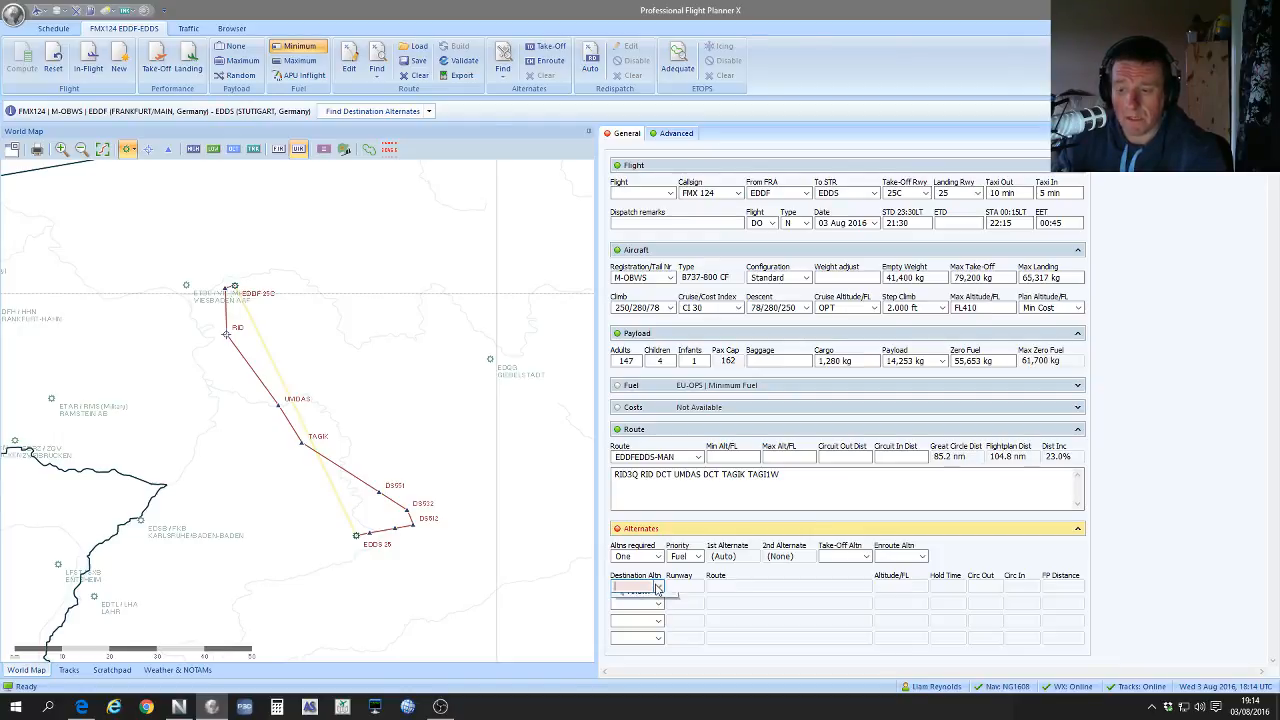
pyautogui.click(640, 600)
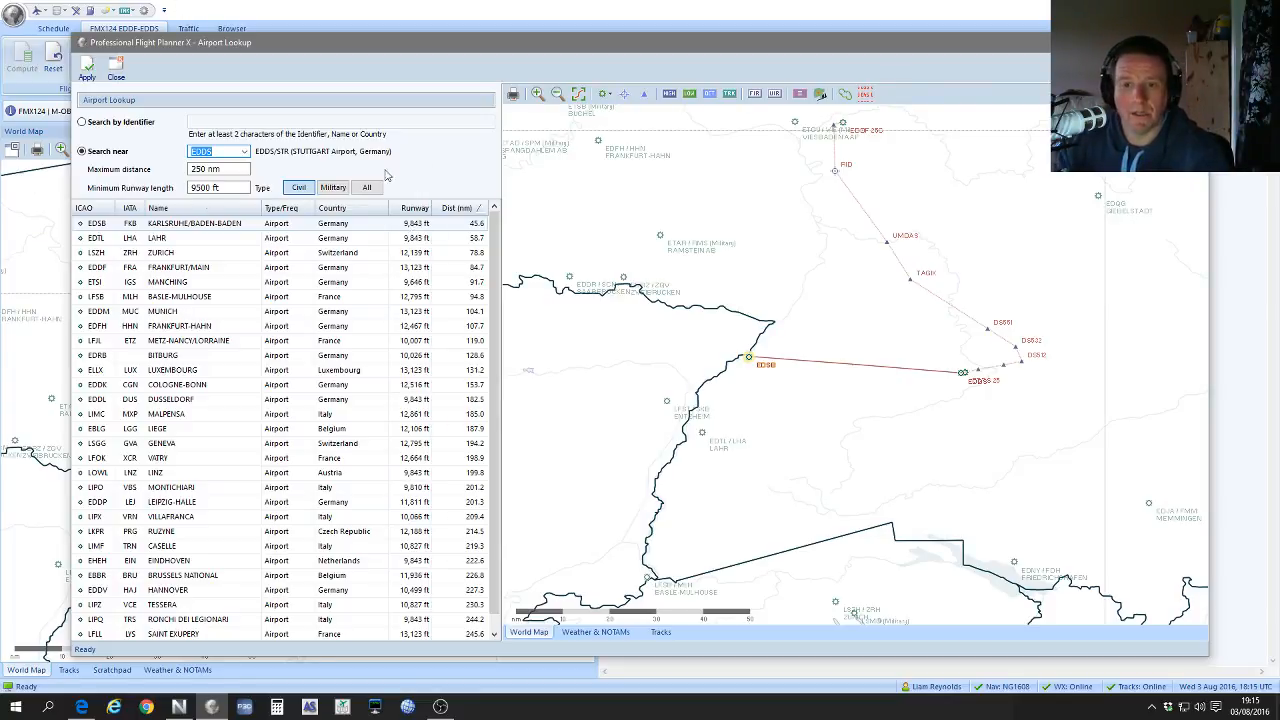
pyautogui.click(198, 268)
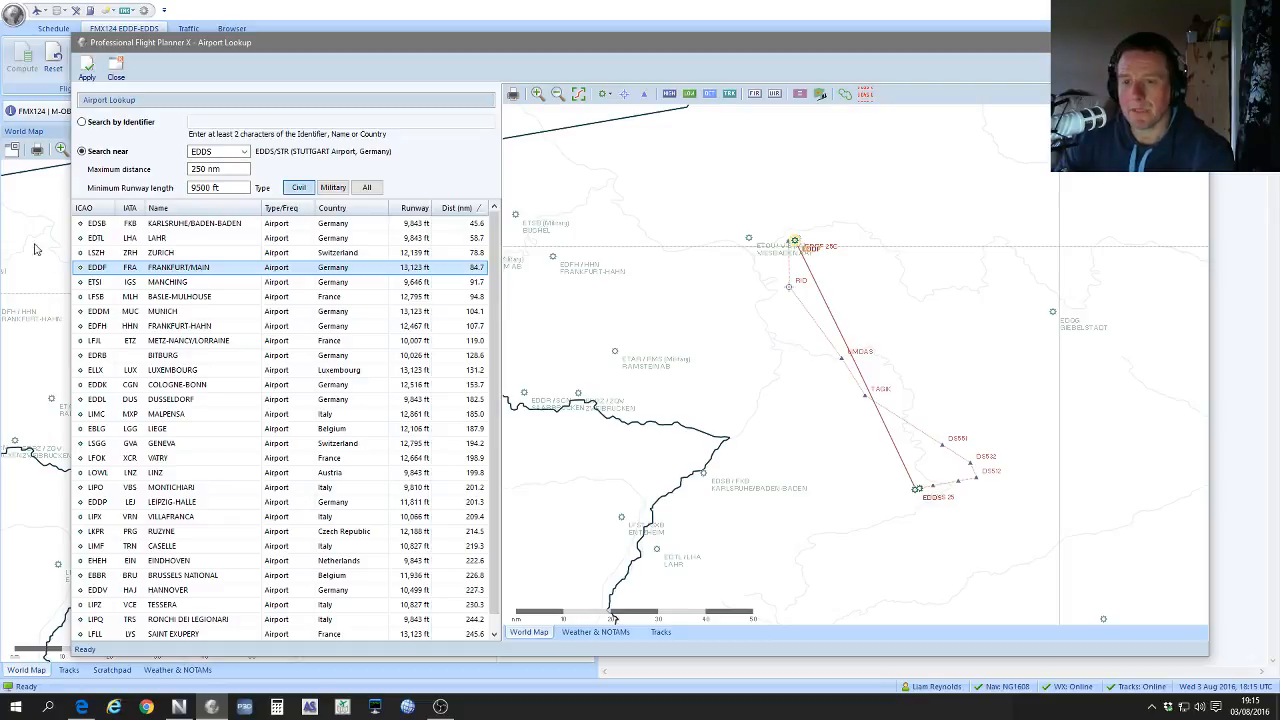
pyautogui.click(87, 72)
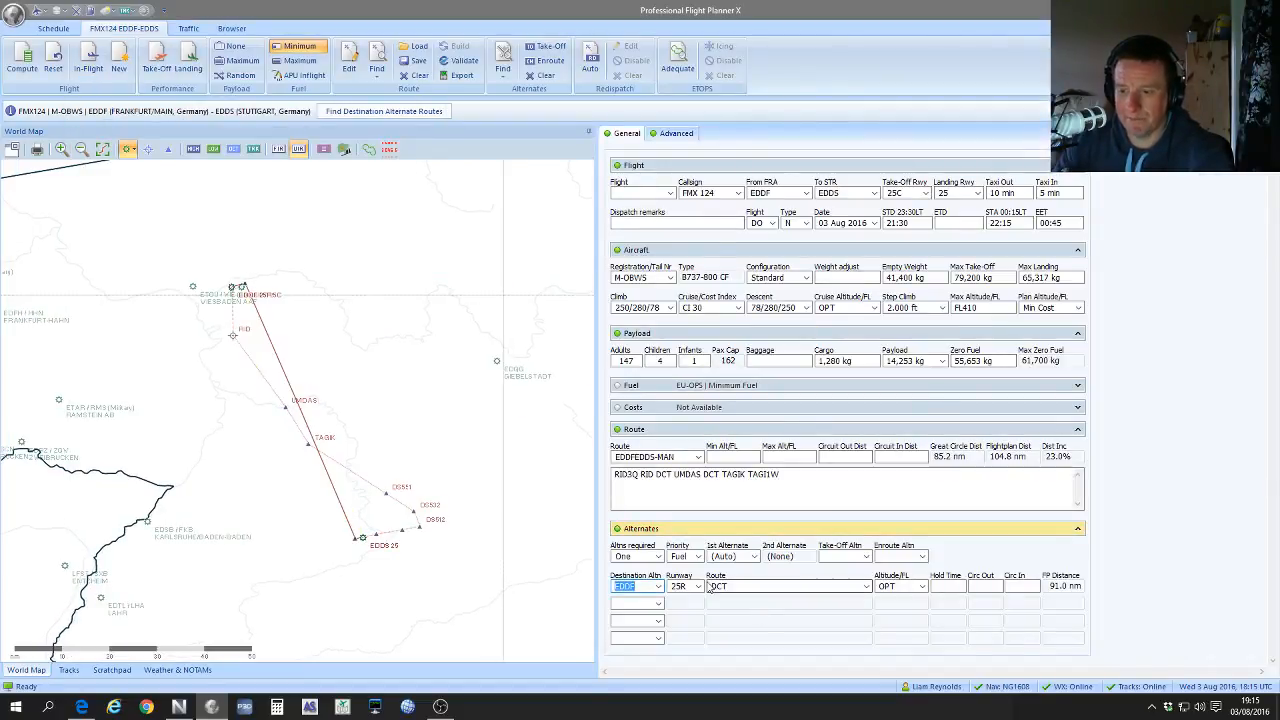
# Step: Try an automatically found route to the EDDF alternate, and clear that route again
pyautogui.click(740, 586)
pyautogui.click(749, 628)
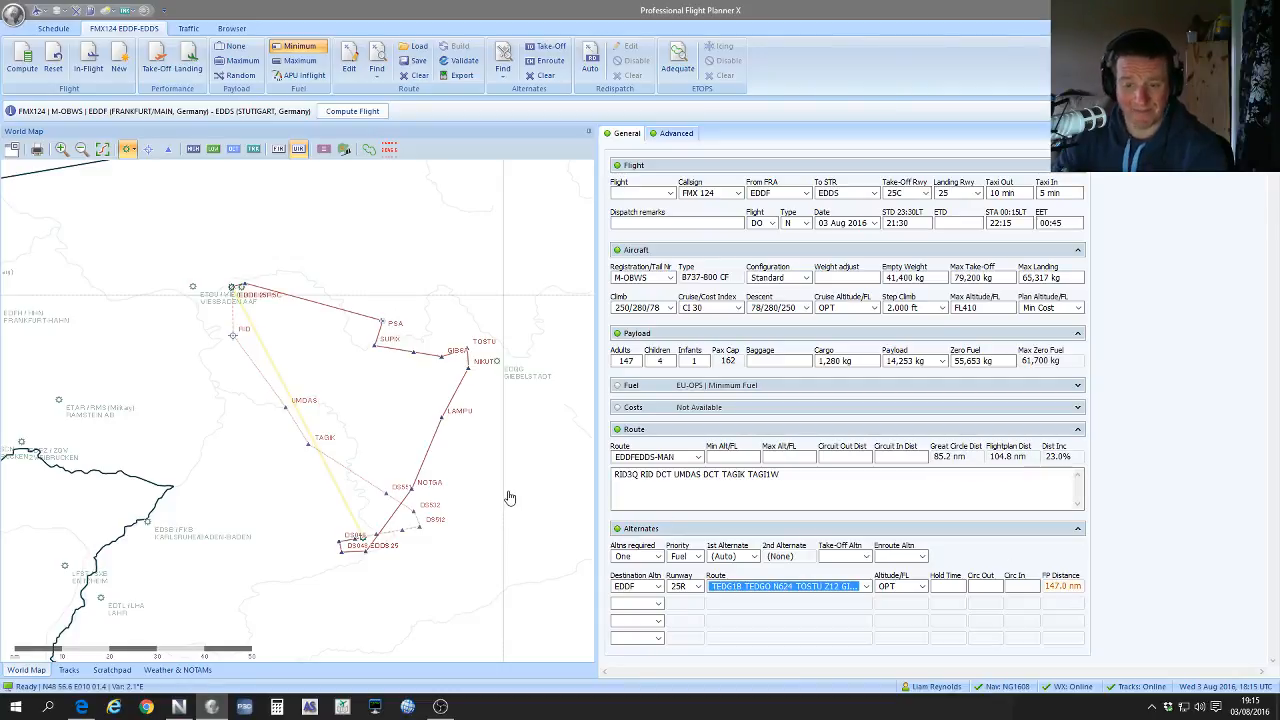
pyautogui.click(863, 588)
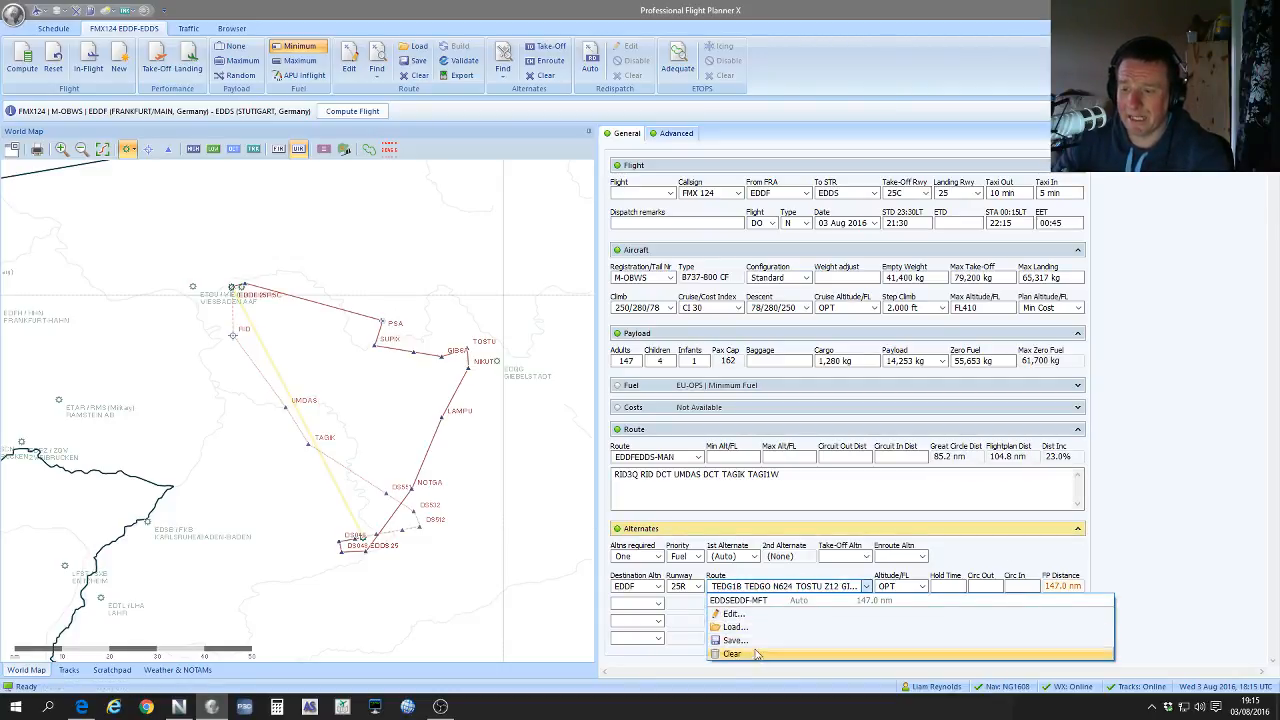
pyautogui.click(758, 655)
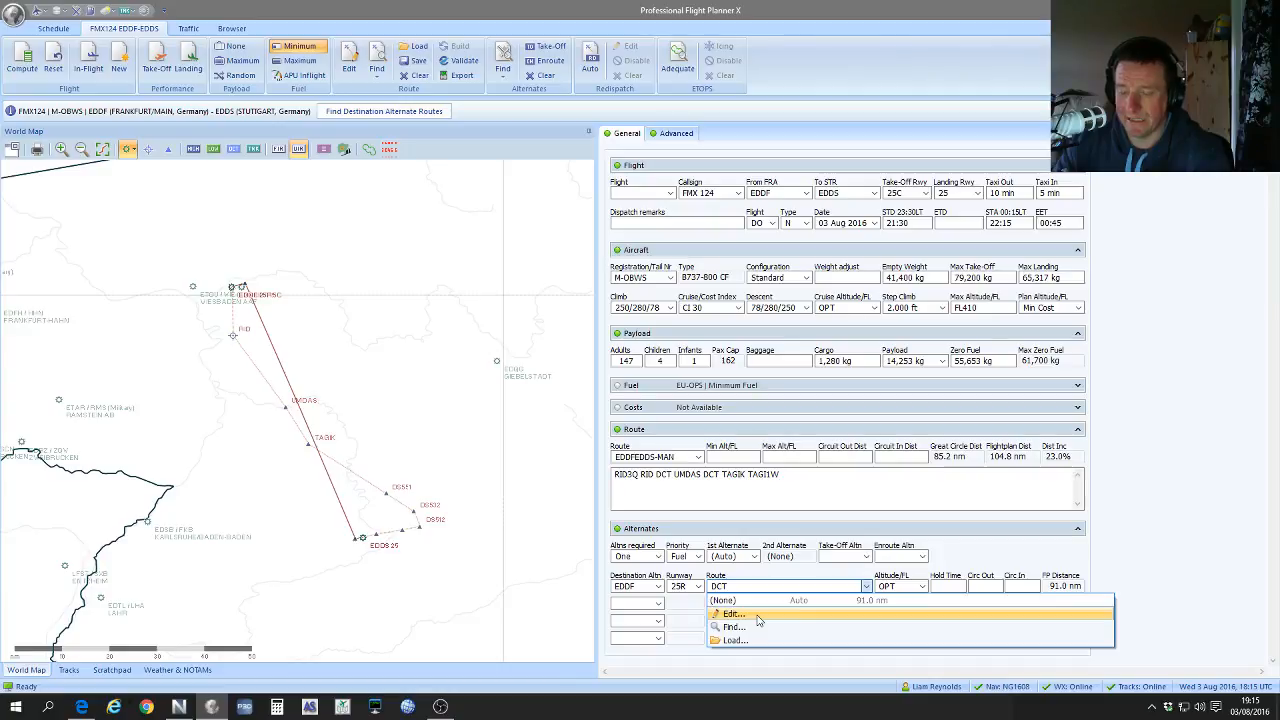
# Step: Edit the alternate route to EDDF manually and set ETAS4B as the departure from Stuttgart runway 25
pyautogui.click(757, 617)
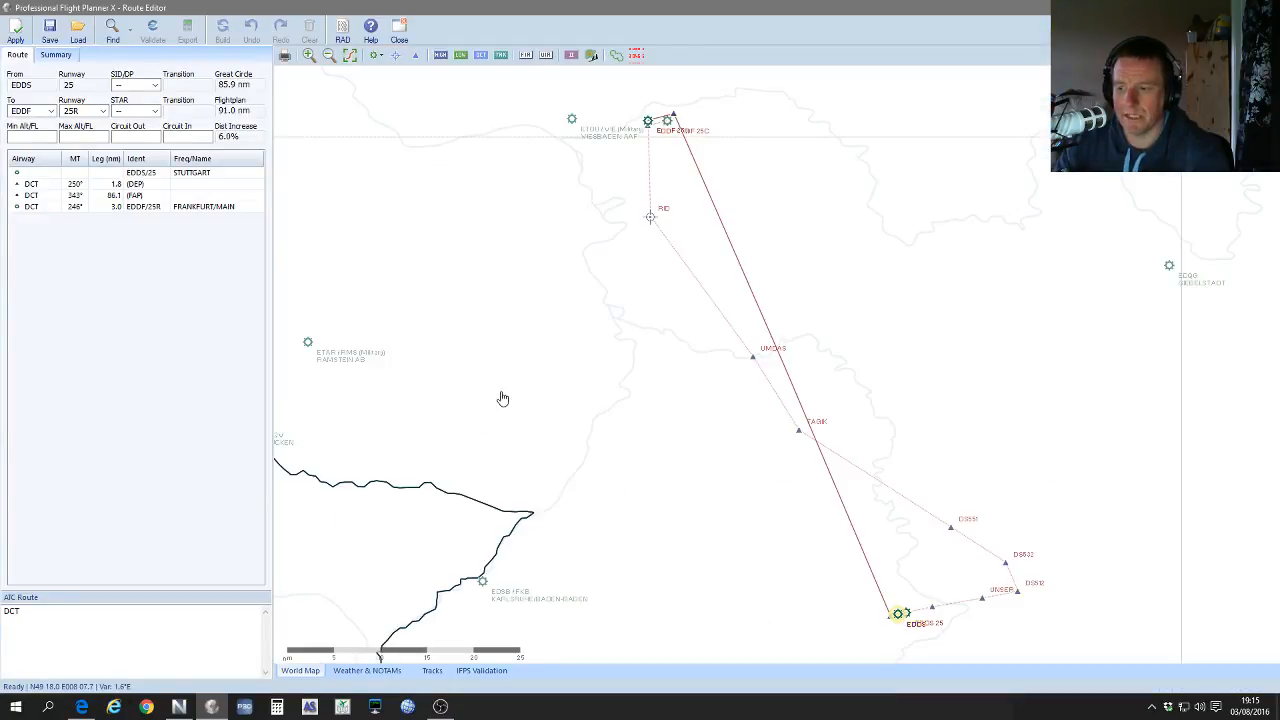
pyautogui.click(150, 85)
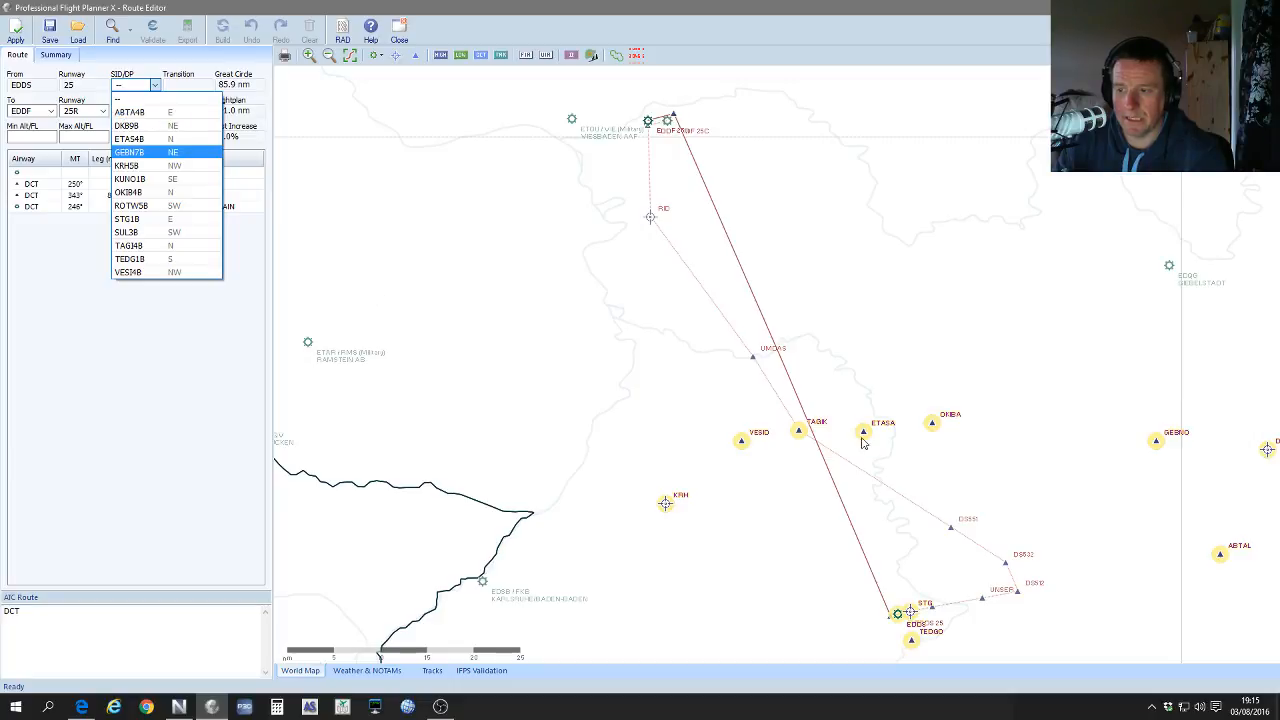
pyautogui.click(864, 443)
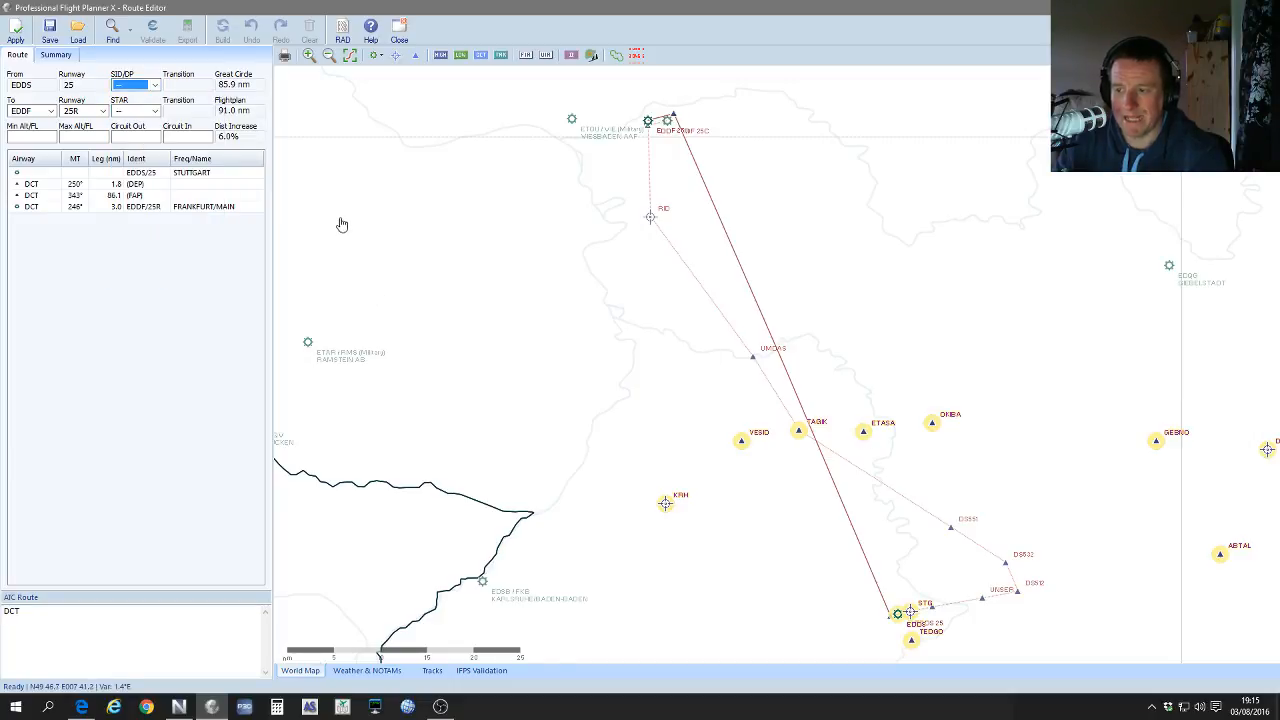
pyautogui.click(157, 86)
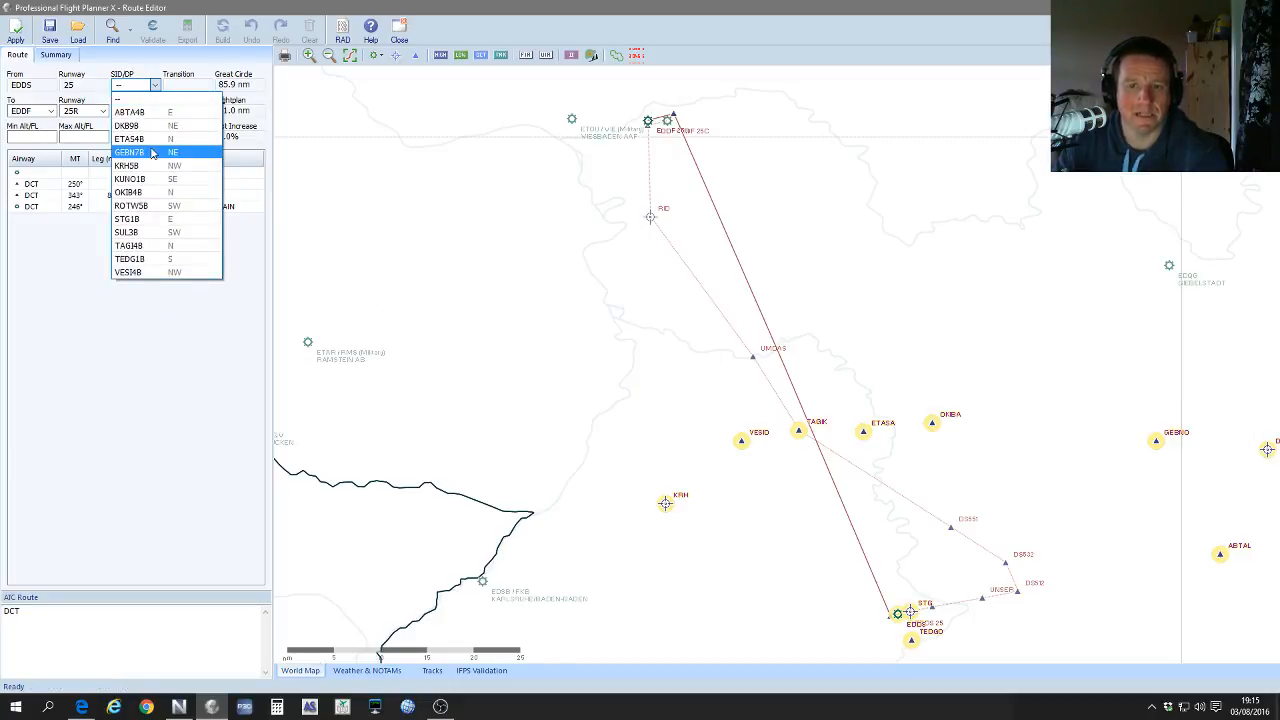
pyautogui.click(135, 142)
# Step: Display low-altitude airways, waypoints and navaids on the route map and examine the area between ETASA and Frankfurt
pyautogui.click(460, 54)
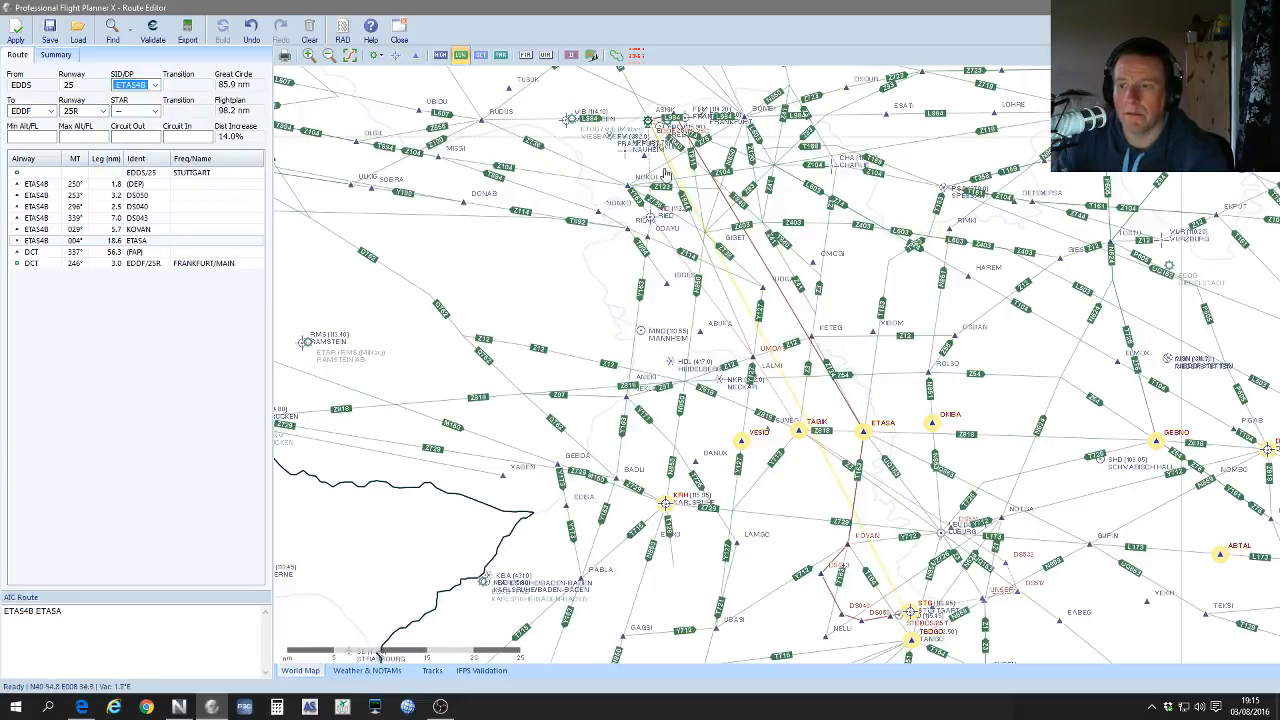
pyautogui.moveTo(887, 363); pyautogui.dragTo(878, 362)
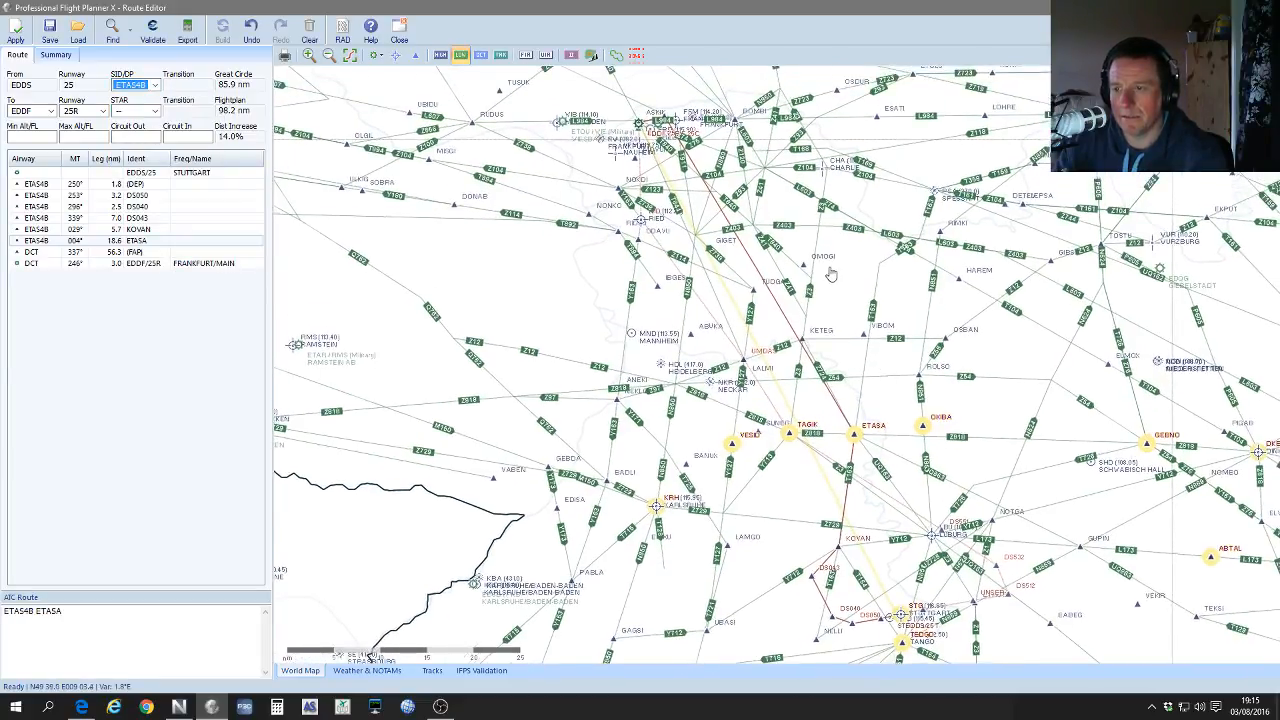
pyautogui.scroll(1, 831, 273)
pyautogui.moveTo(764, 227); pyautogui.dragTo(829, 330)
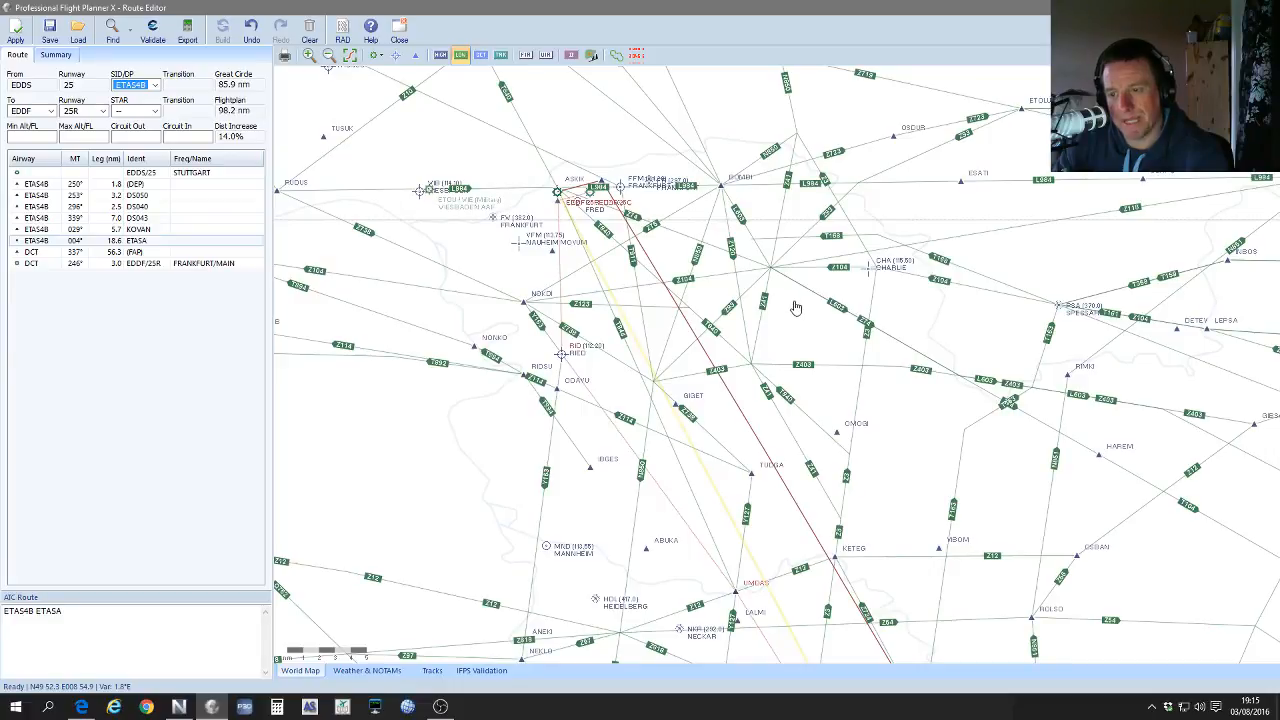
pyautogui.click(415, 56)
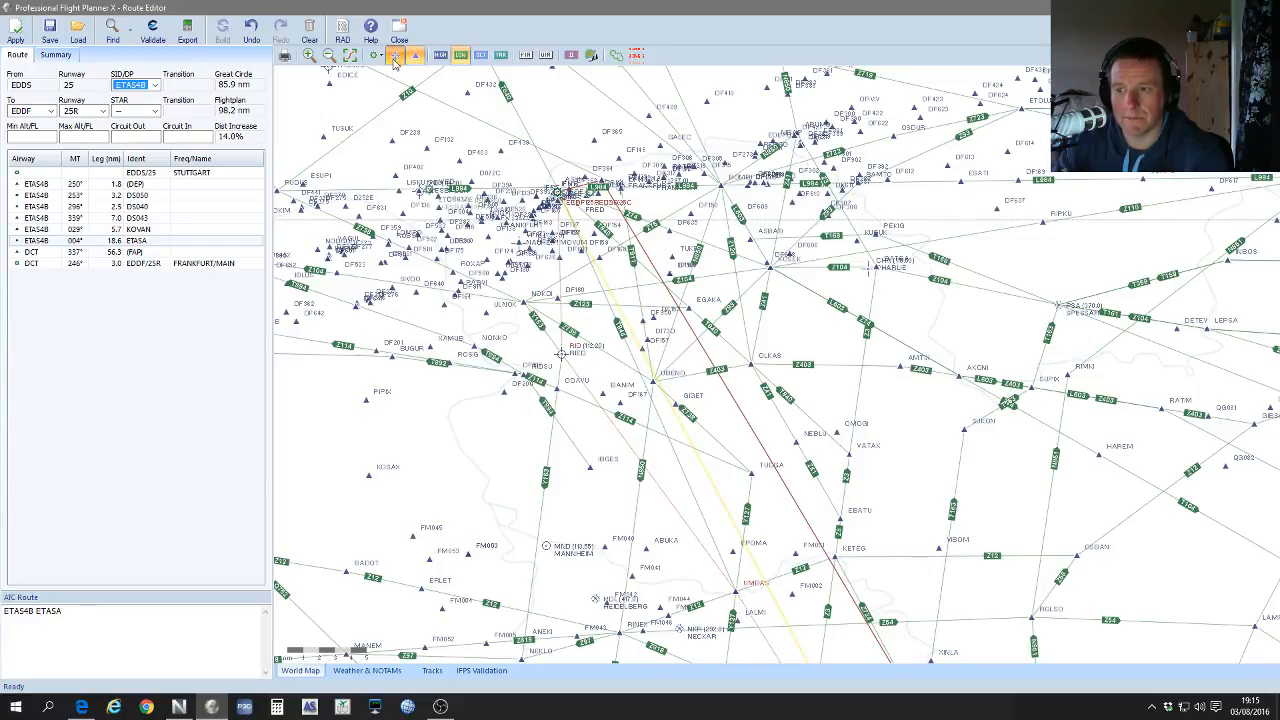
pyautogui.click(395, 57)
# Step: Try the PSA25N arrival into Frankfurt runway 25R and examine its path from PSA
pyautogui.click(152, 111)
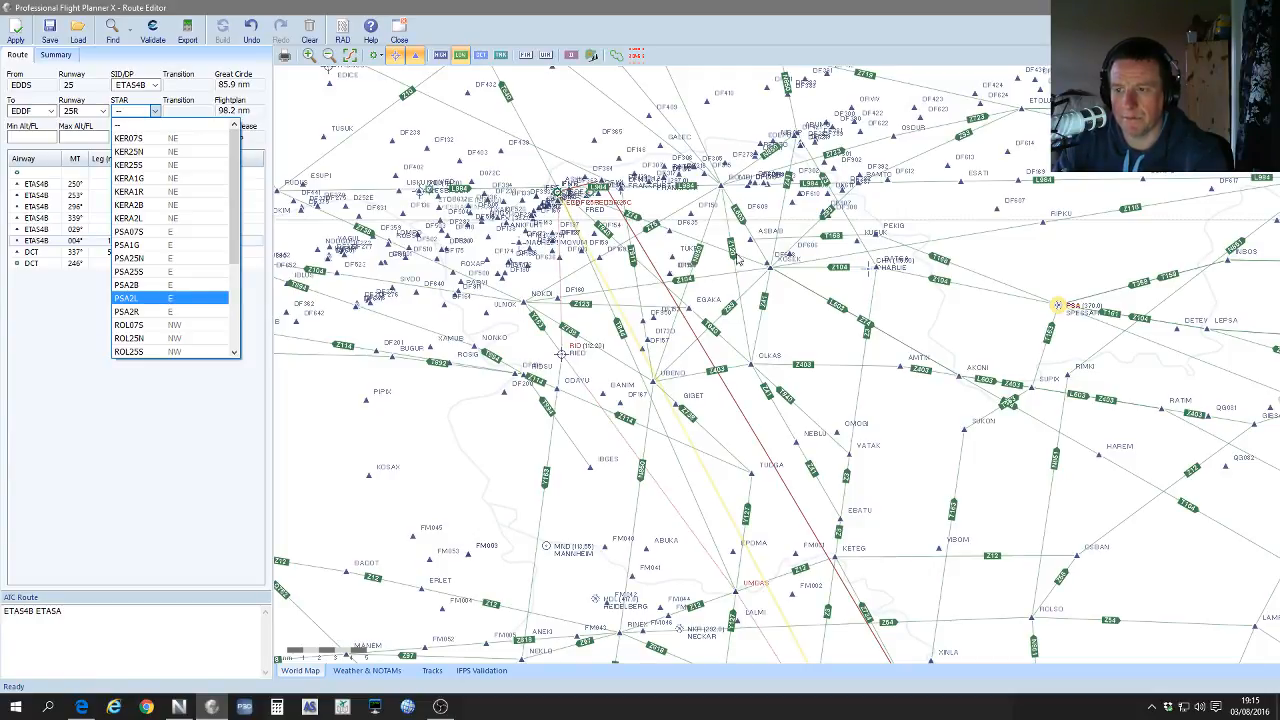
pyautogui.click(148, 259)
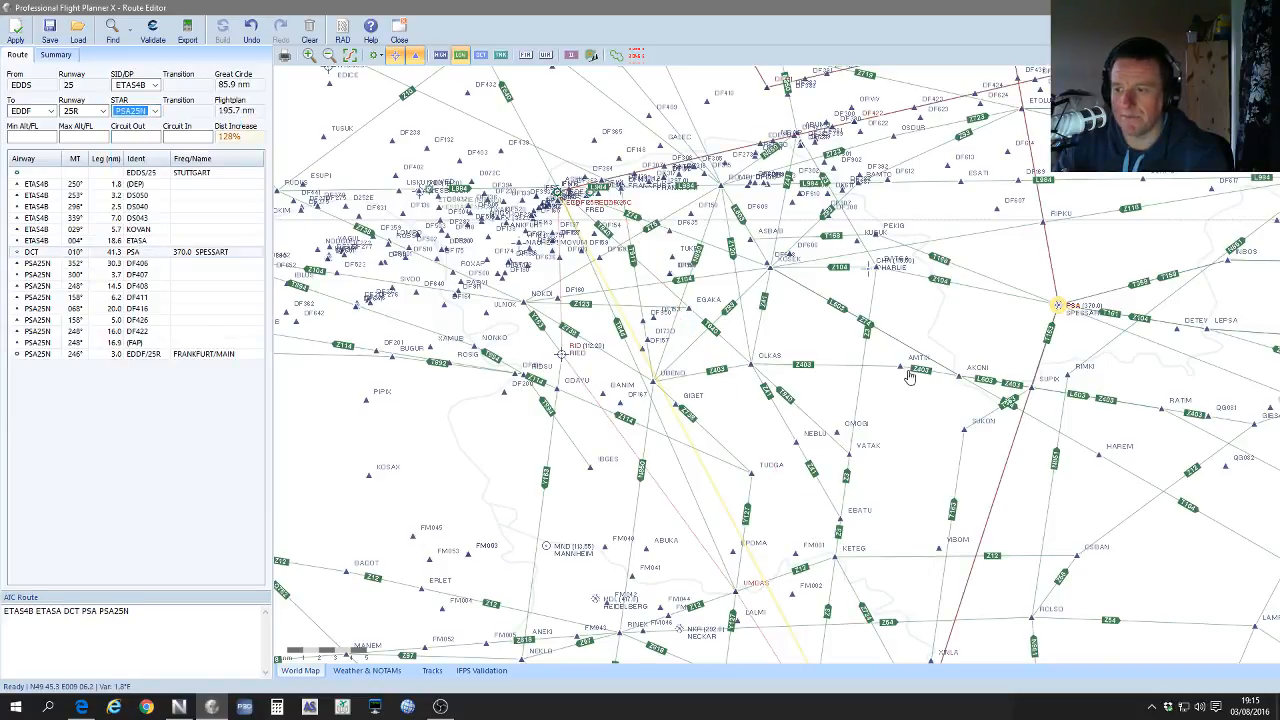
pyautogui.scroll(-2, 918, 415)
pyautogui.moveTo(965, 487); pyautogui.dragTo(936, 475)
pyautogui.scroll(2, 840, 215)
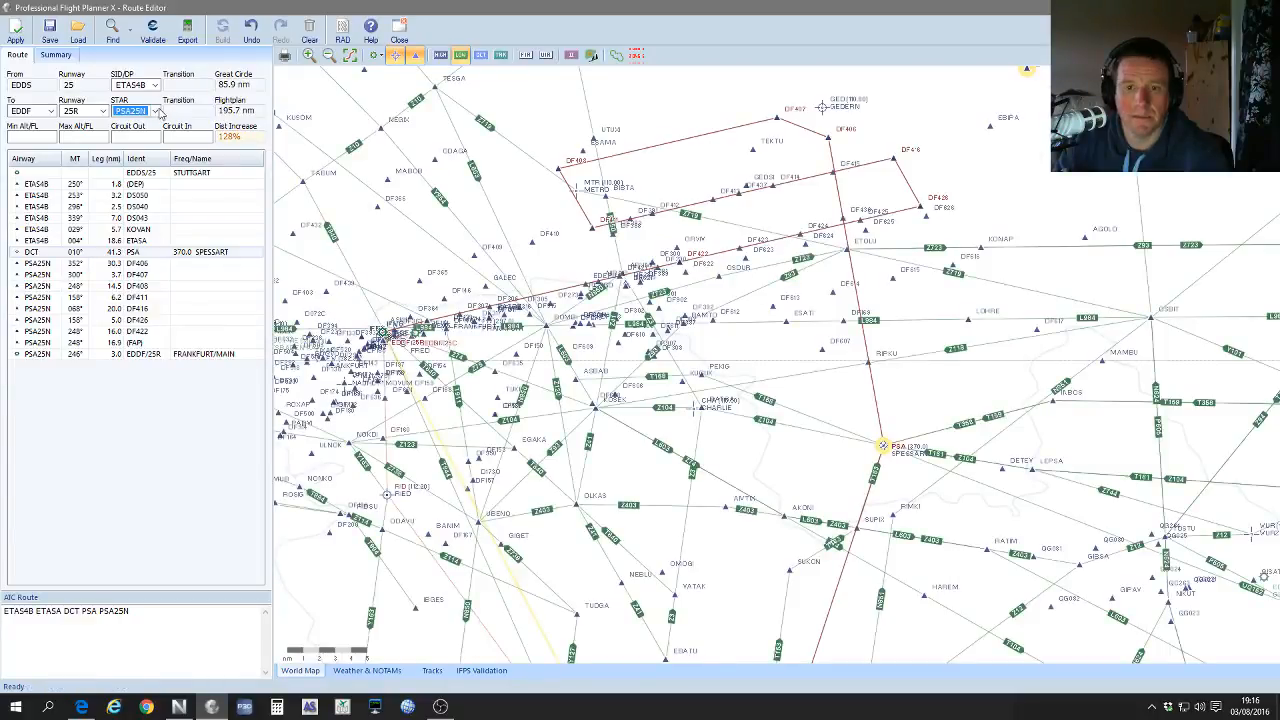
# Step: Switch the Frankfurt arrival to PSA25S, examine its path and apply the alternate route
pyautogui.click(155, 111)
pyautogui.scroll(5, 150, 122)
pyautogui.click(142, 138)
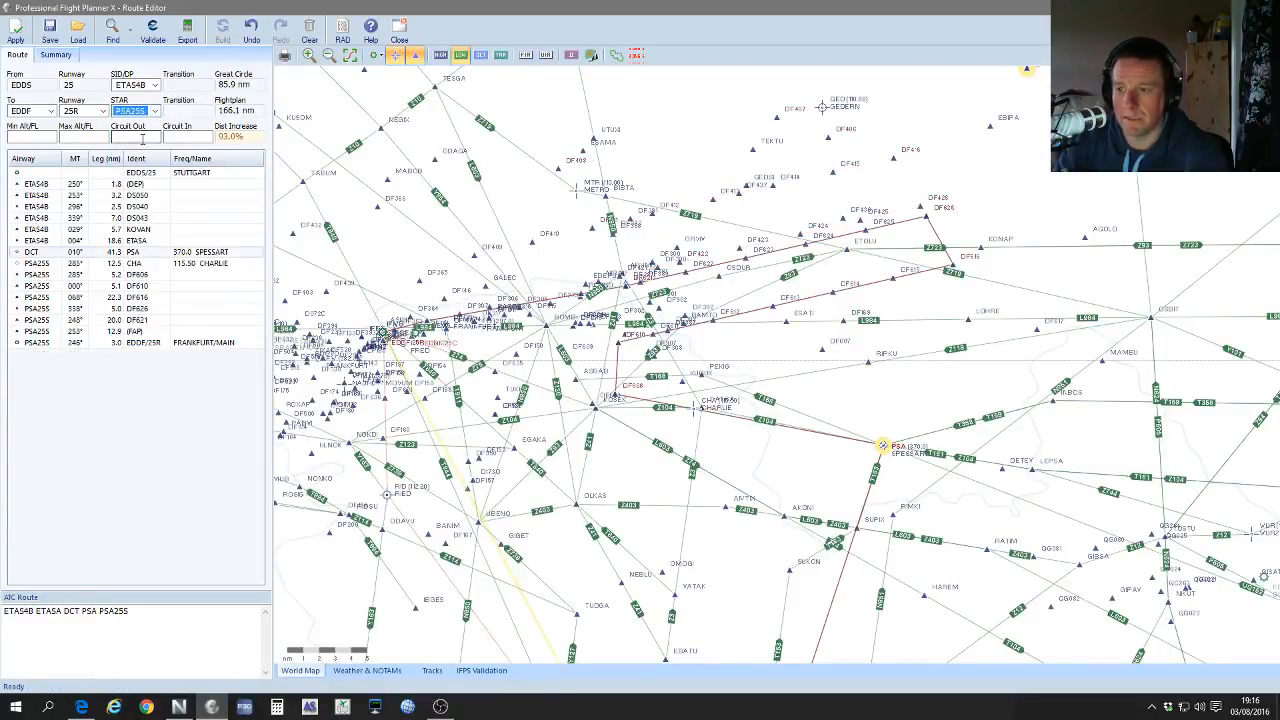
pyautogui.moveTo(763, 434); pyautogui.dragTo(743, 340)
pyautogui.scroll(-2, 743, 418)
pyautogui.moveTo(759, 559); pyautogui.dragTo(779, 345)
pyautogui.click(16, 30)
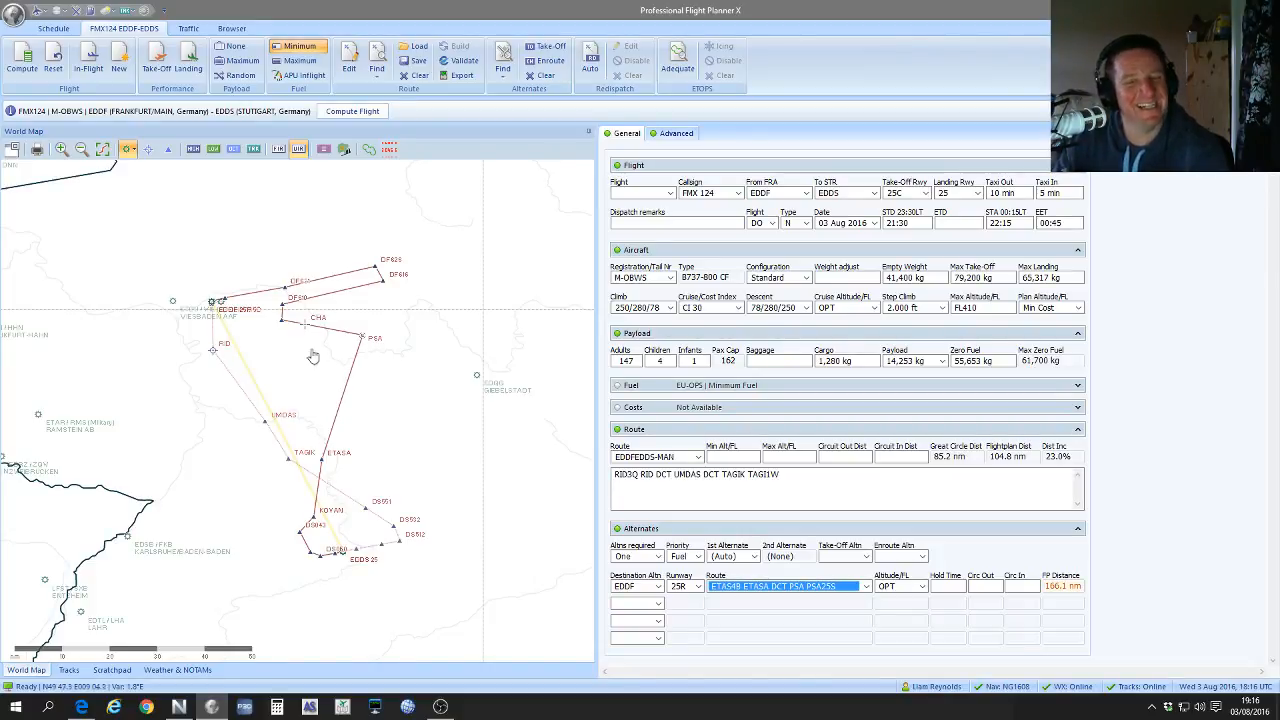
# Step: Reopen the alternate route for editing, change the Frankfurt arrival to PSA2R and apply it to the flight
pyautogui.click(844, 589)
pyautogui.click(787, 617)
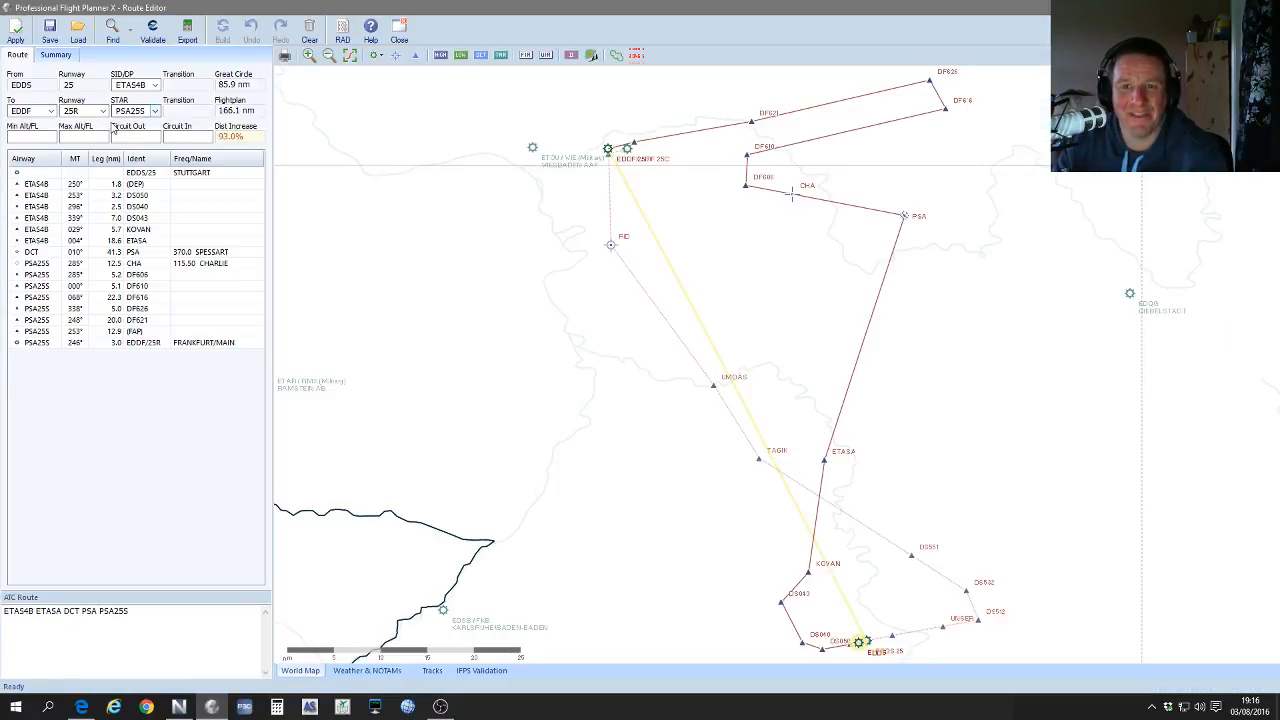
pyautogui.click(154, 111)
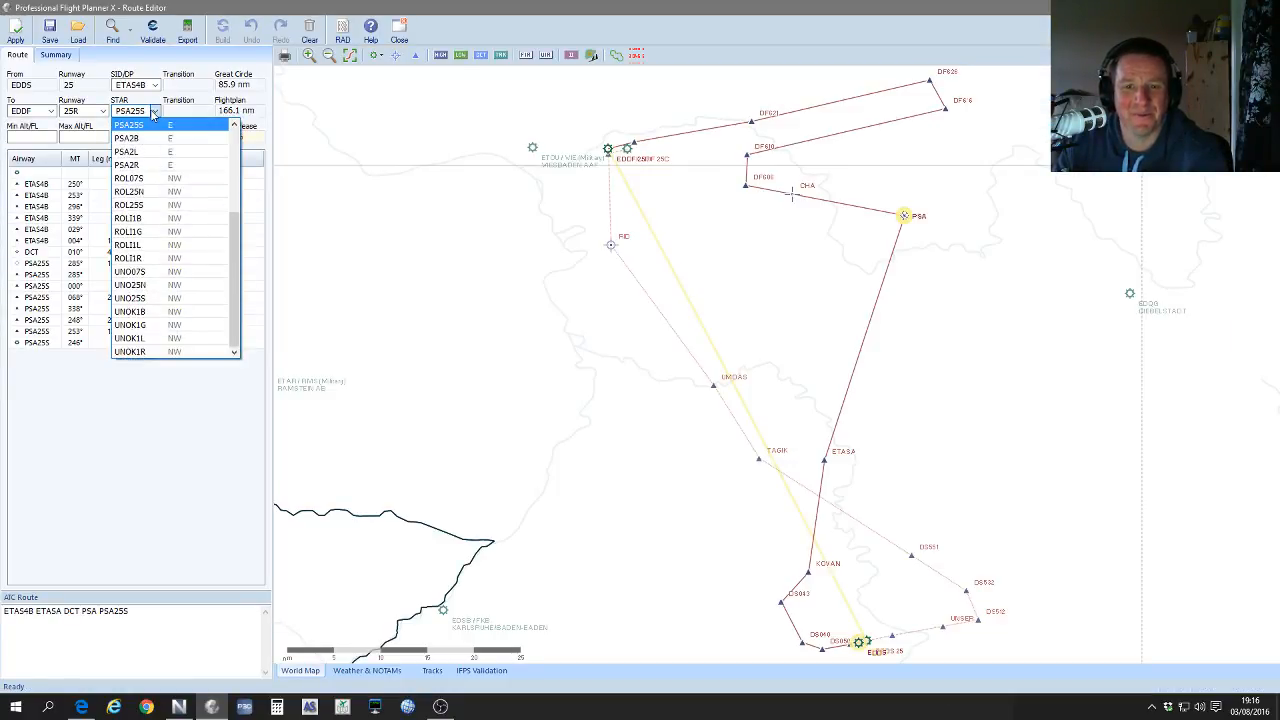
pyautogui.scroll(1, 222, 208)
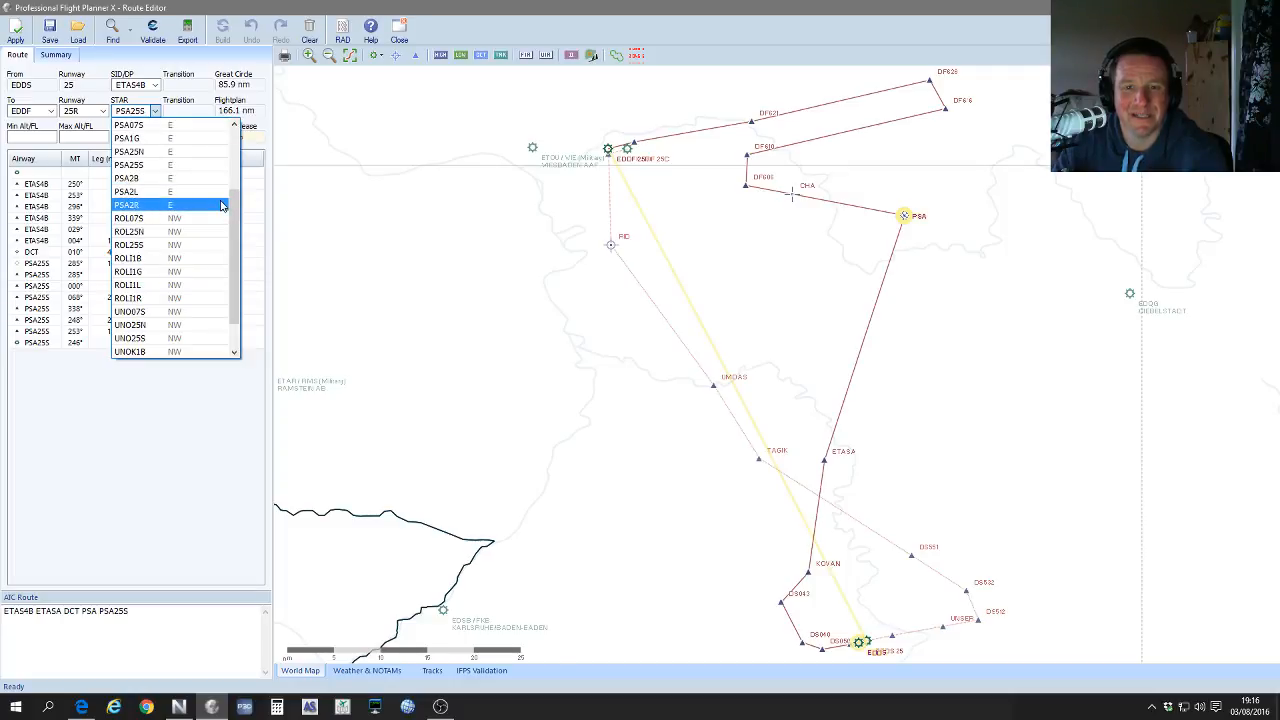
pyautogui.click(222, 206)
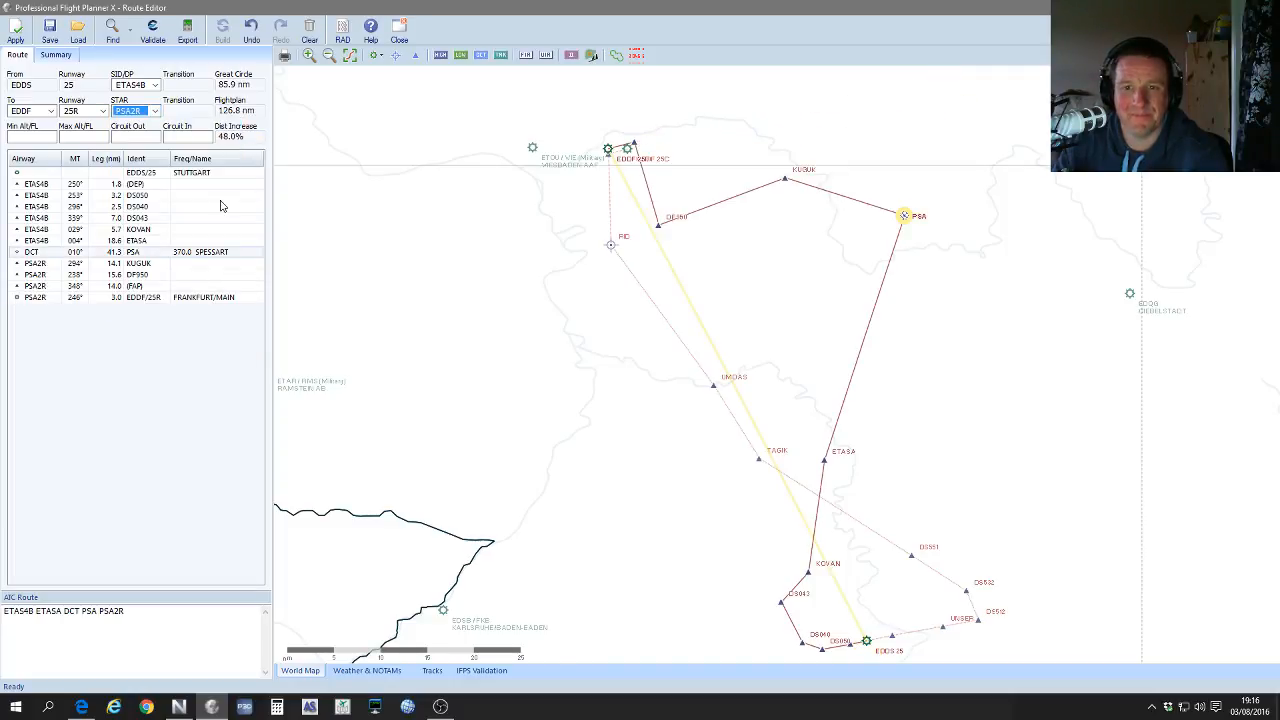
pyautogui.click(12, 36)
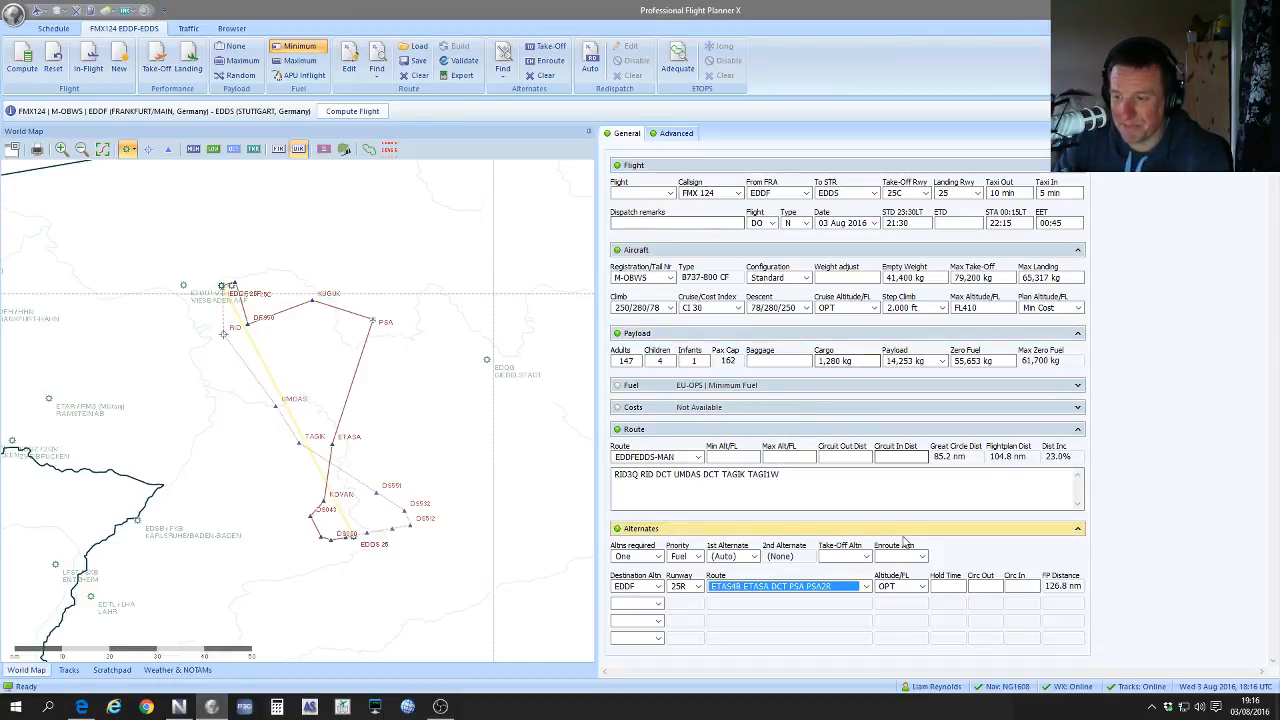
# Step: Compute the flight and review the resulting flight plan, including its fuel, initial altitude and waypoint log
pyautogui.click(355, 113)
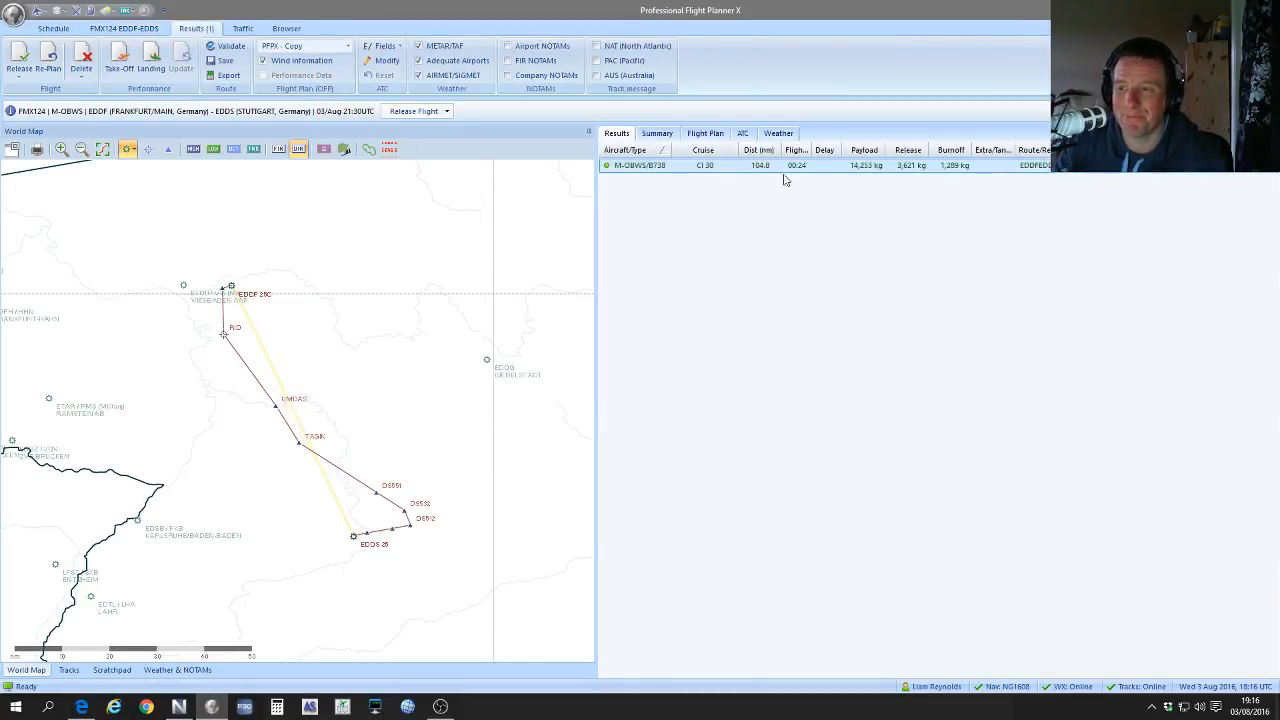
pyautogui.click(705, 133)
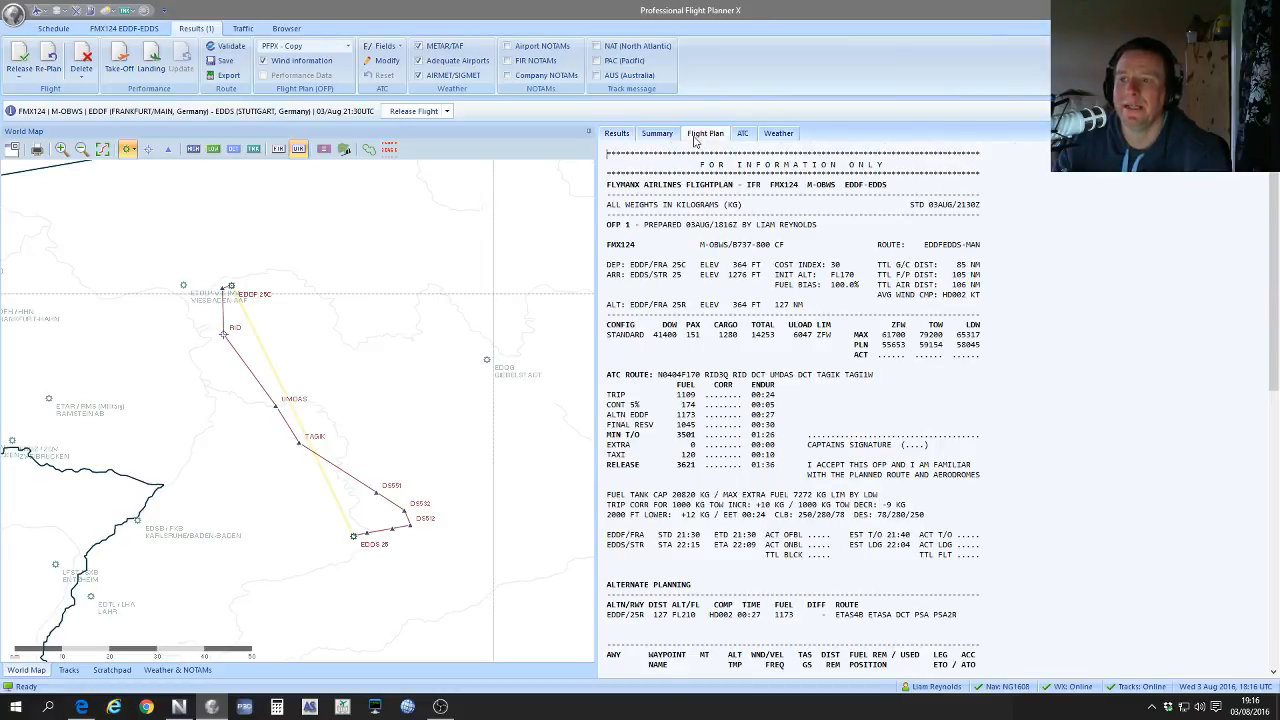
pyautogui.scroll(-3, 944, 387)
pyautogui.scroll(-6, 940, 390)
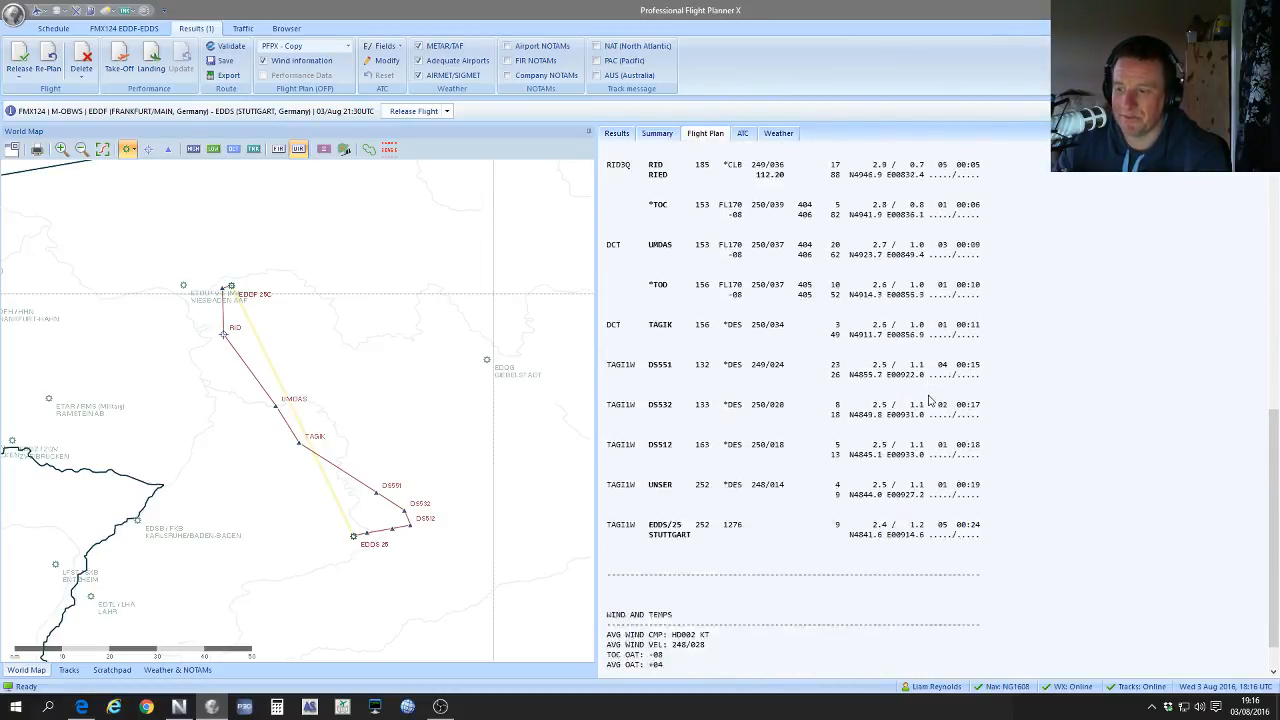
pyautogui.scroll(10, 930, 400)
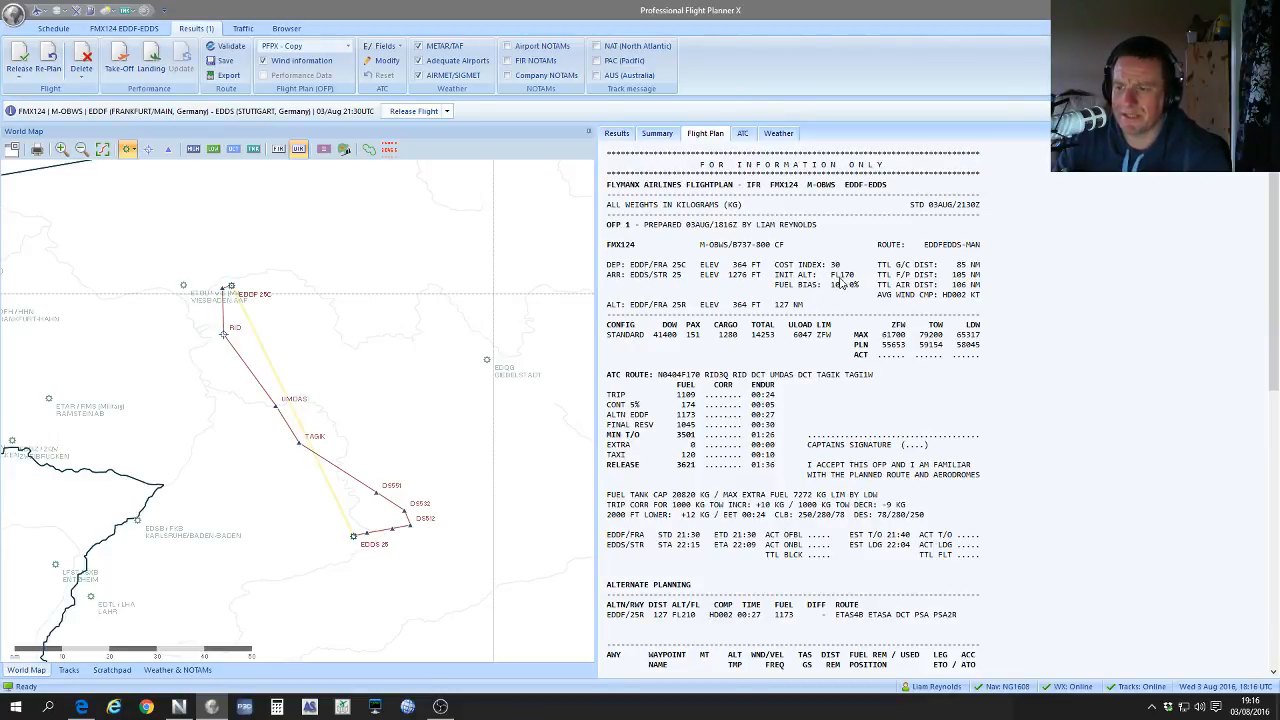
# Step: Edit the main EDDF–EDDS route to set its maximum altitude to FL150 and apply the change
pyautogui.click(124, 28)
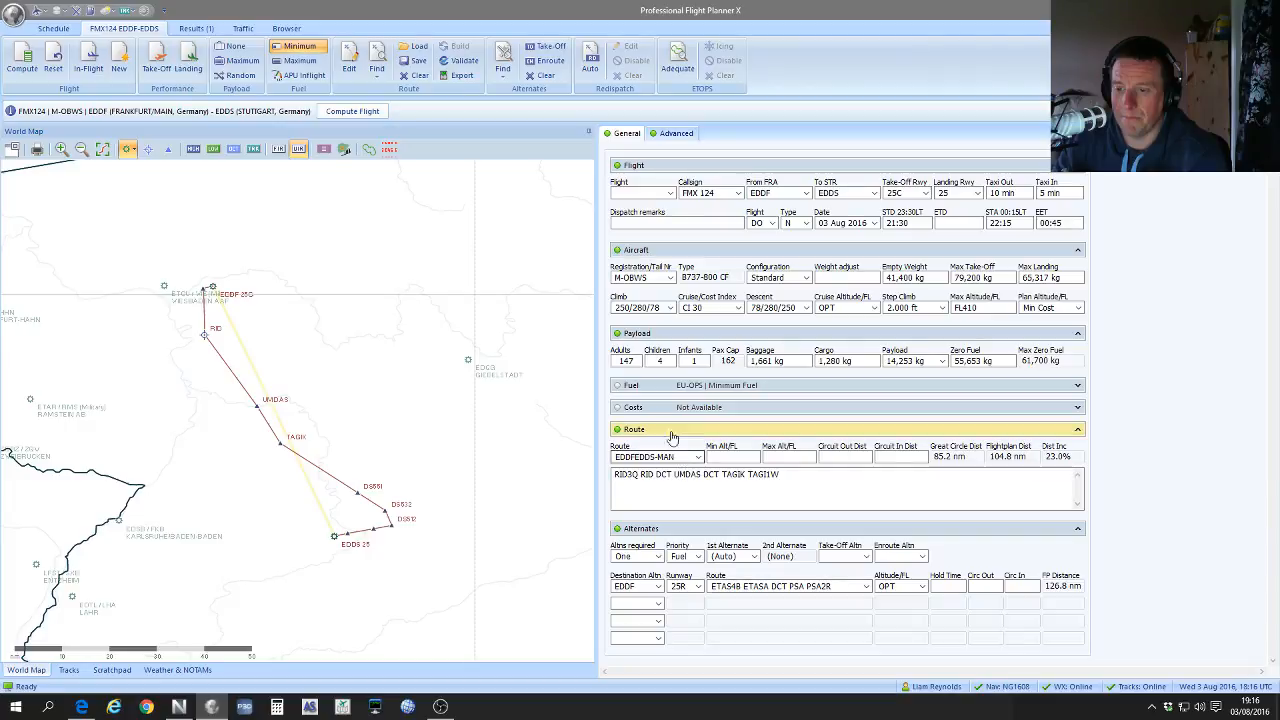
pyautogui.click(697, 457)
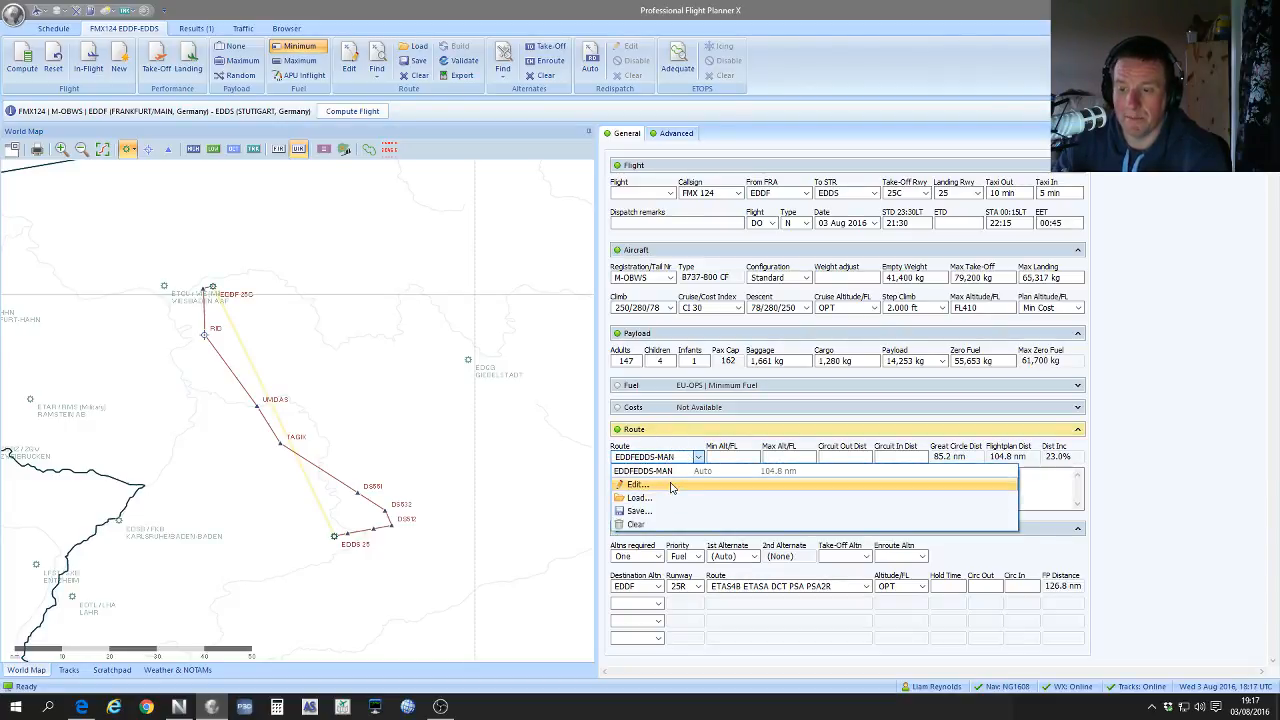
pyautogui.click(671, 485)
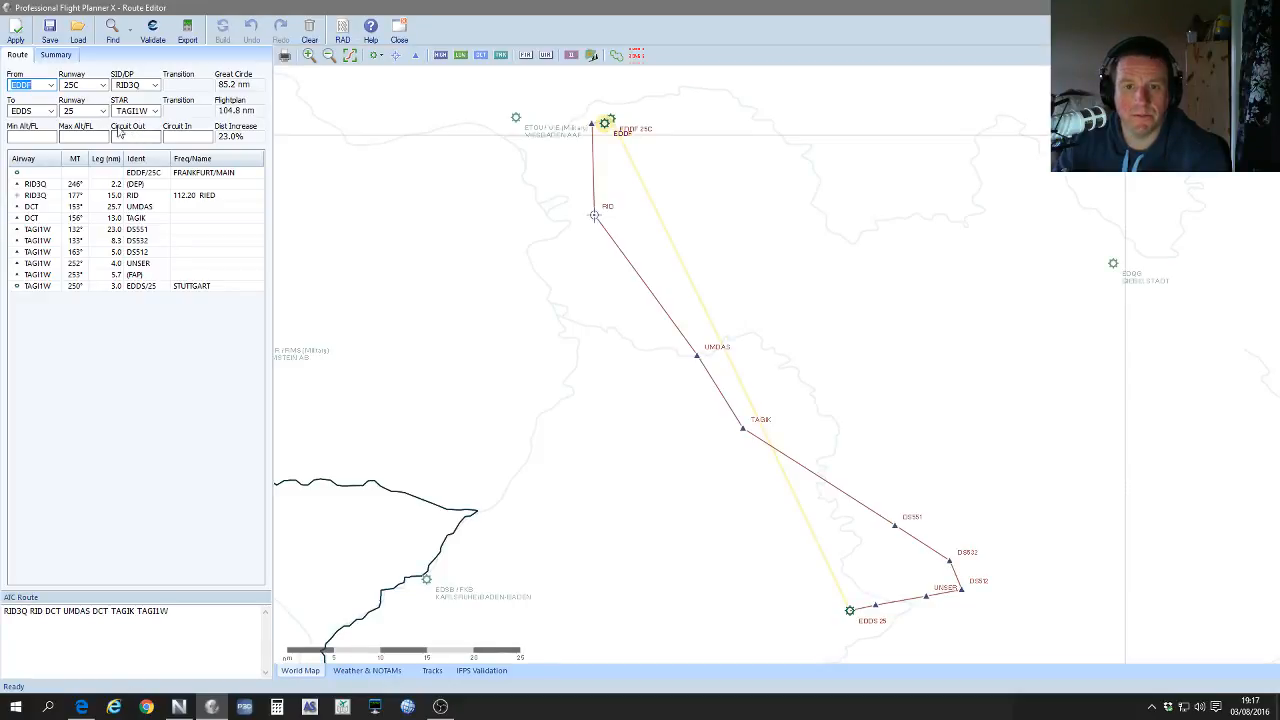
pyautogui.click(84, 136)
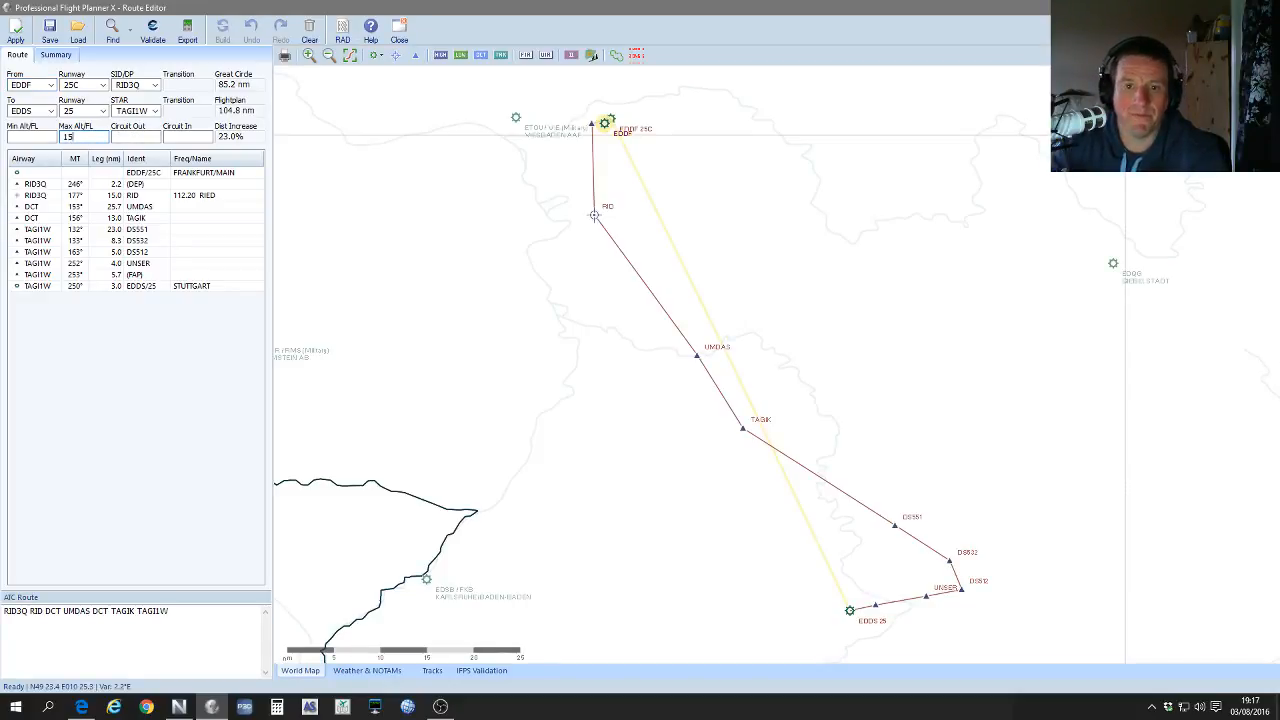
pyautogui.click(16, 32)
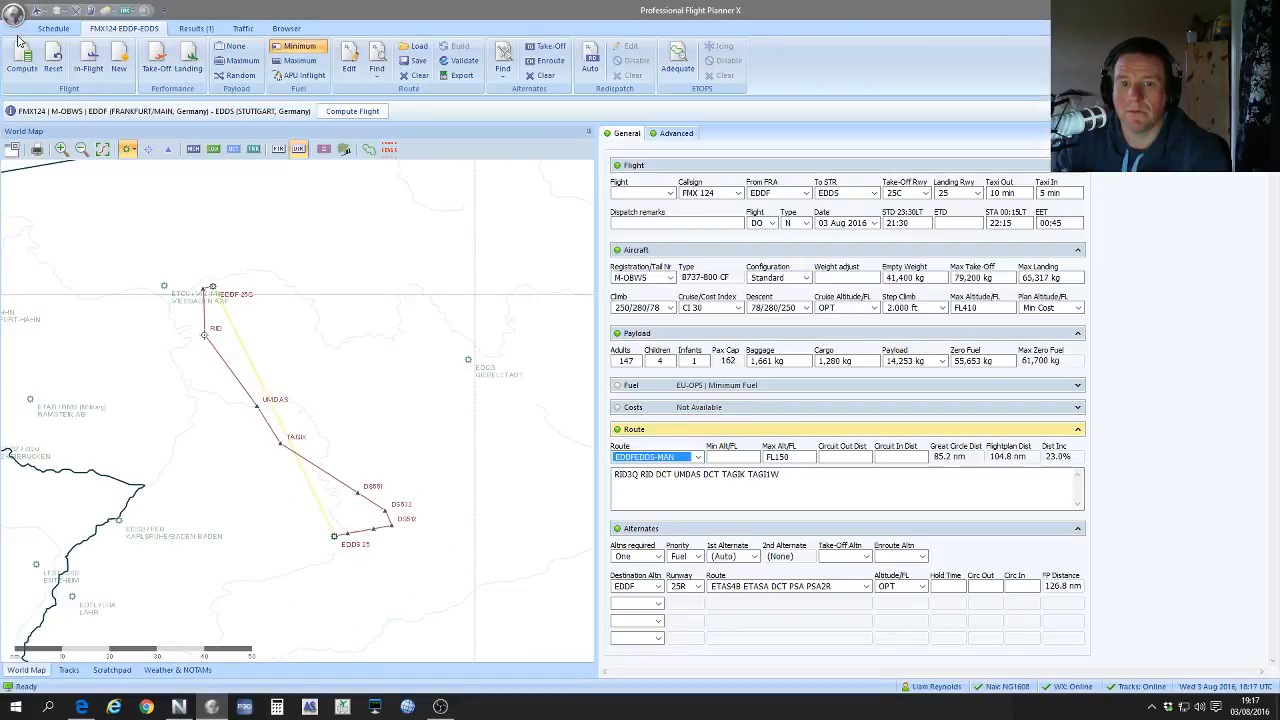
# Step: Compute flight FMX124 again, release the newly computed EDDFEDDS-MAN result and open its flight plan
pyautogui.click(350, 111)
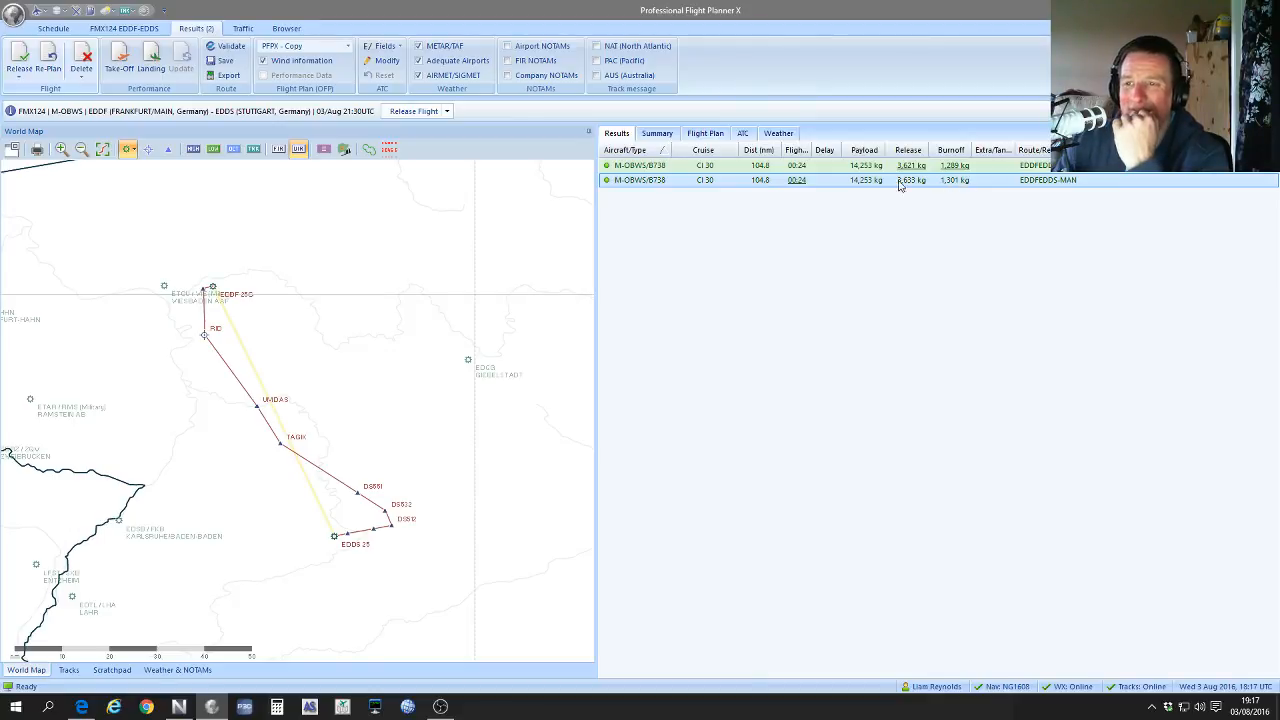
pyautogui.click(425, 112)
pyautogui.click(713, 134)
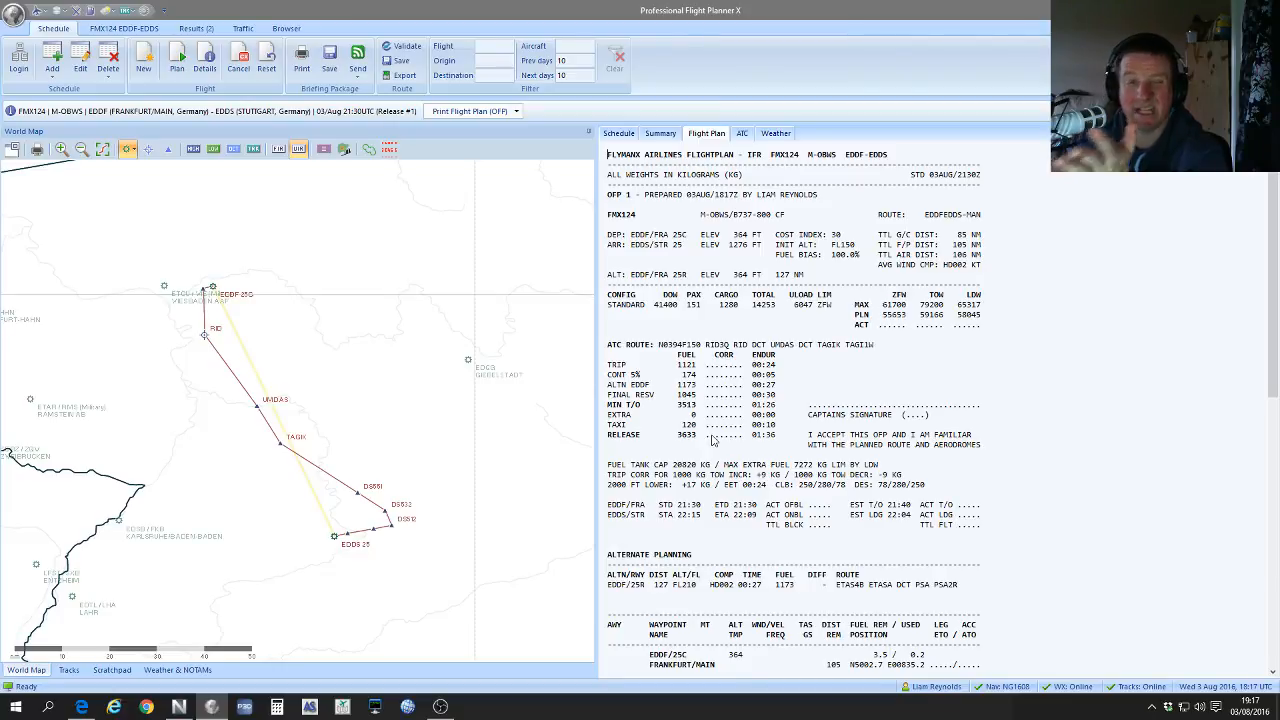
# Step: Examine the released flight plan, including fuel figures, alternate planning, the waypoint log with its altitudes, and the wind and temperature summary
pyautogui.scroll(-10, 709, 451)
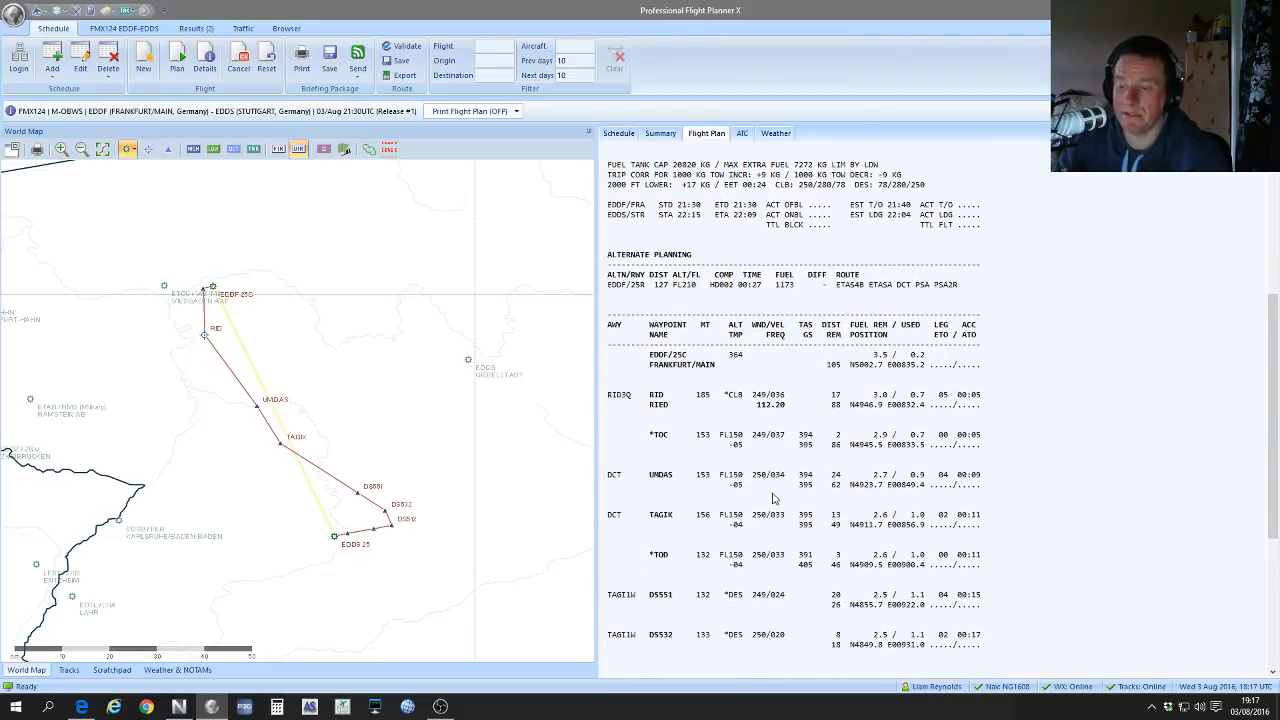
pyautogui.scroll(10, 797, 481)
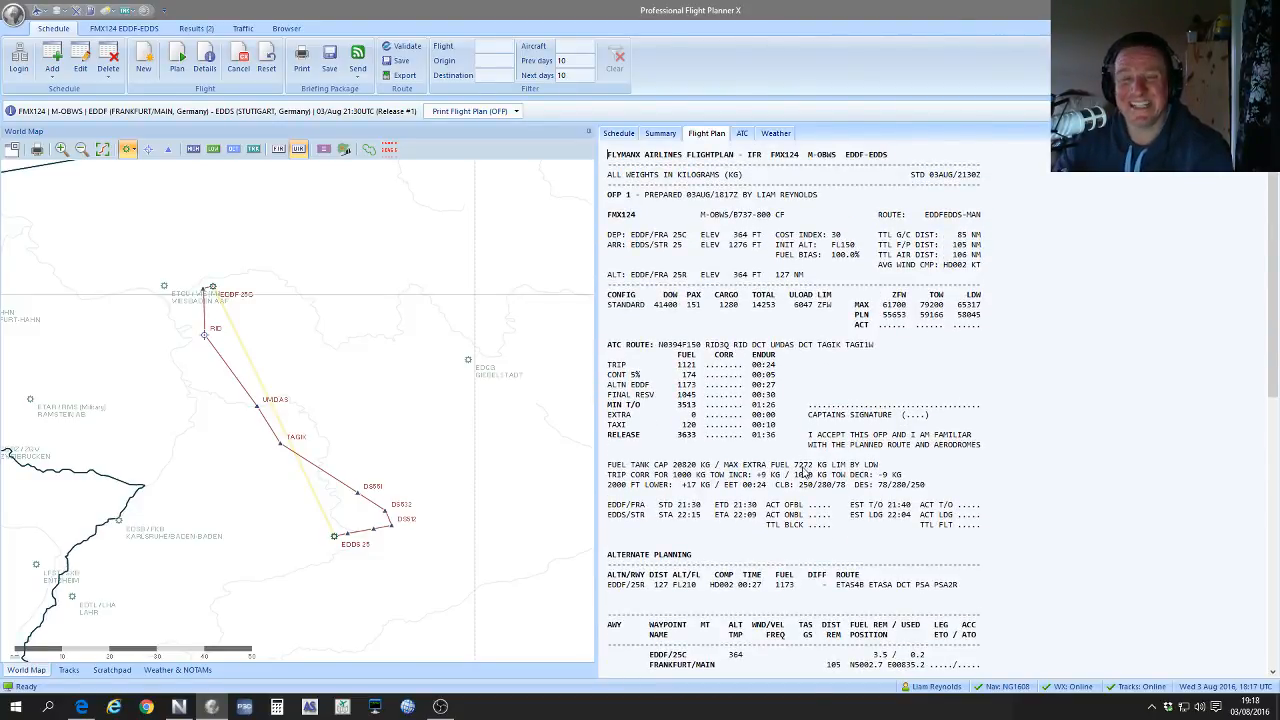
pyautogui.scroll(-20, 803, 470)
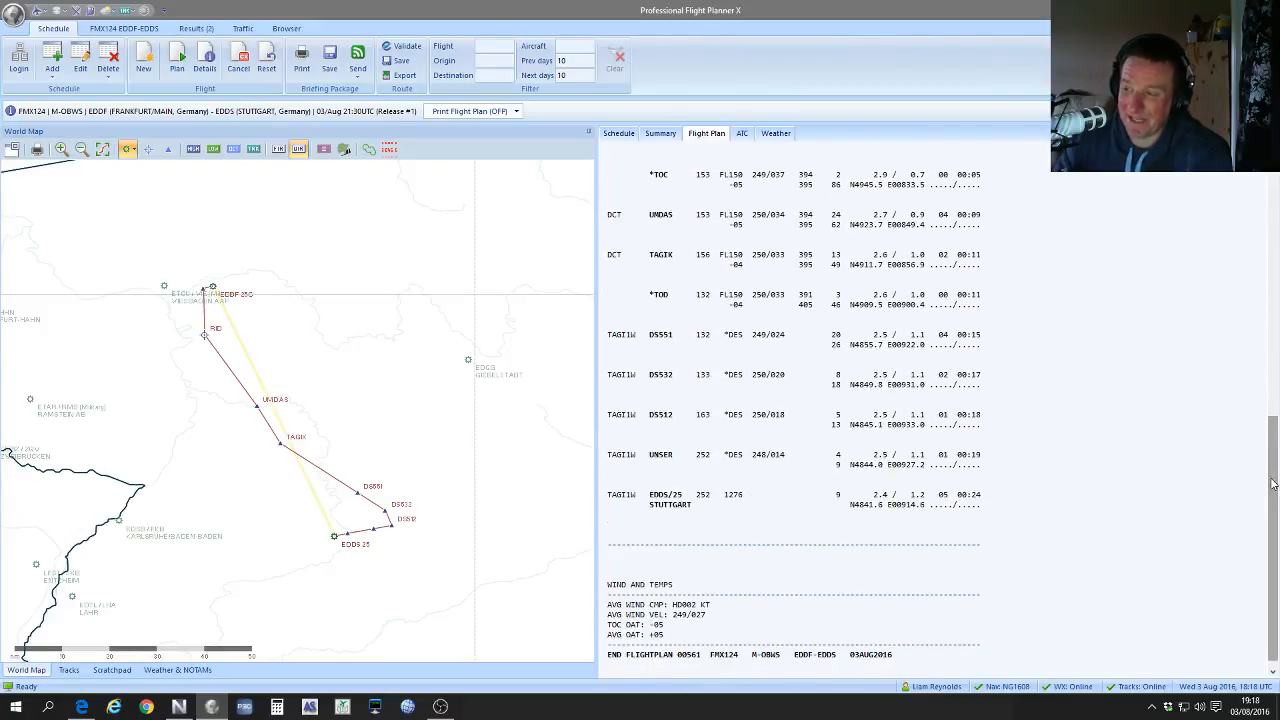
pyautogui.scroll(4, 1267, 420)
pyautogui.moveTo(1267, 433)
pyautogui.mouseDown()
pyautogui.moveTo(1275, 217)
pyautogui.moveTo(1276, 545)
pyautogui.moveTo(1276, 386)
pyautogui.moveTo(1276, 428)
pyautogui.mouseUp()
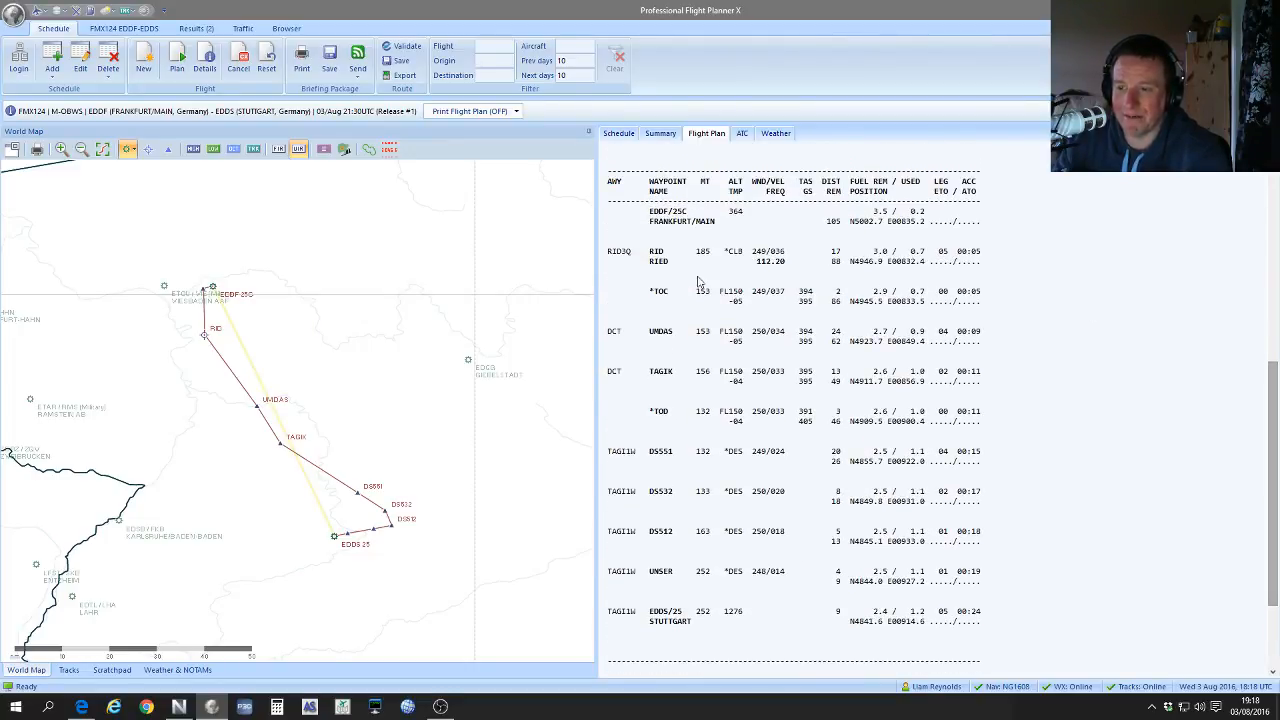
pyautogui.scroll(-3, 1106, 429)
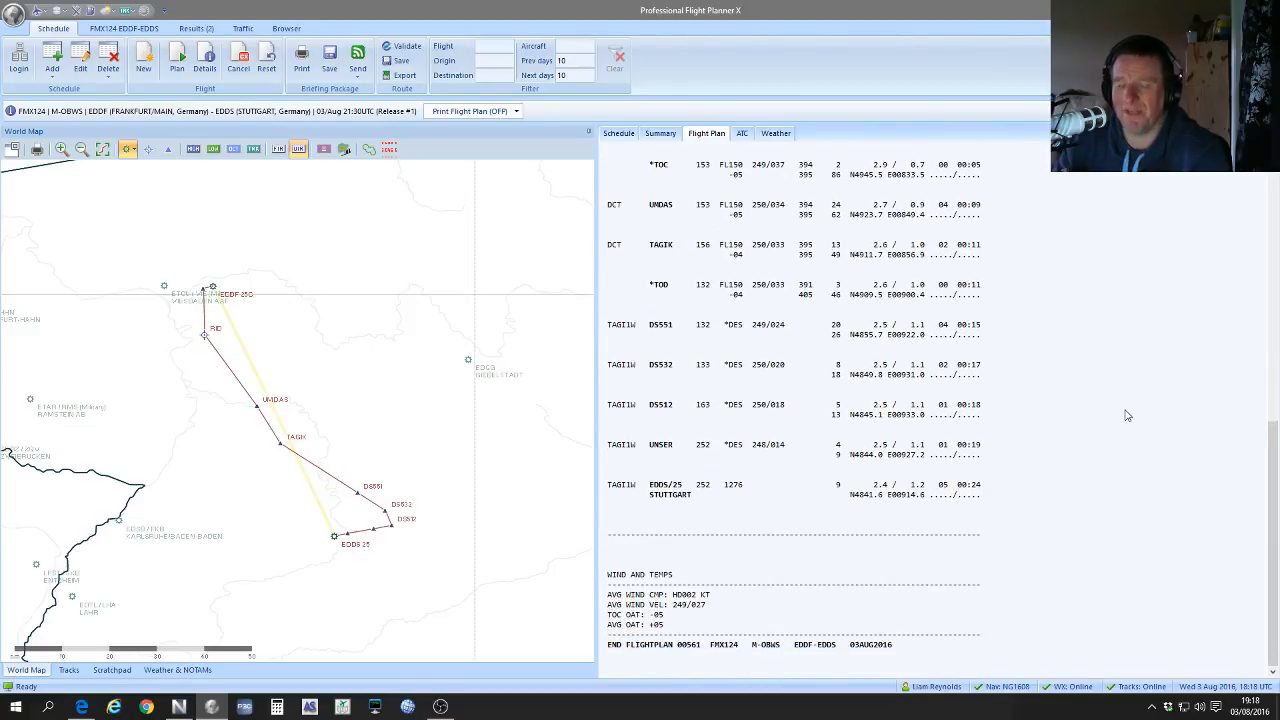
pyautogui.scroll(3, 780, 208)
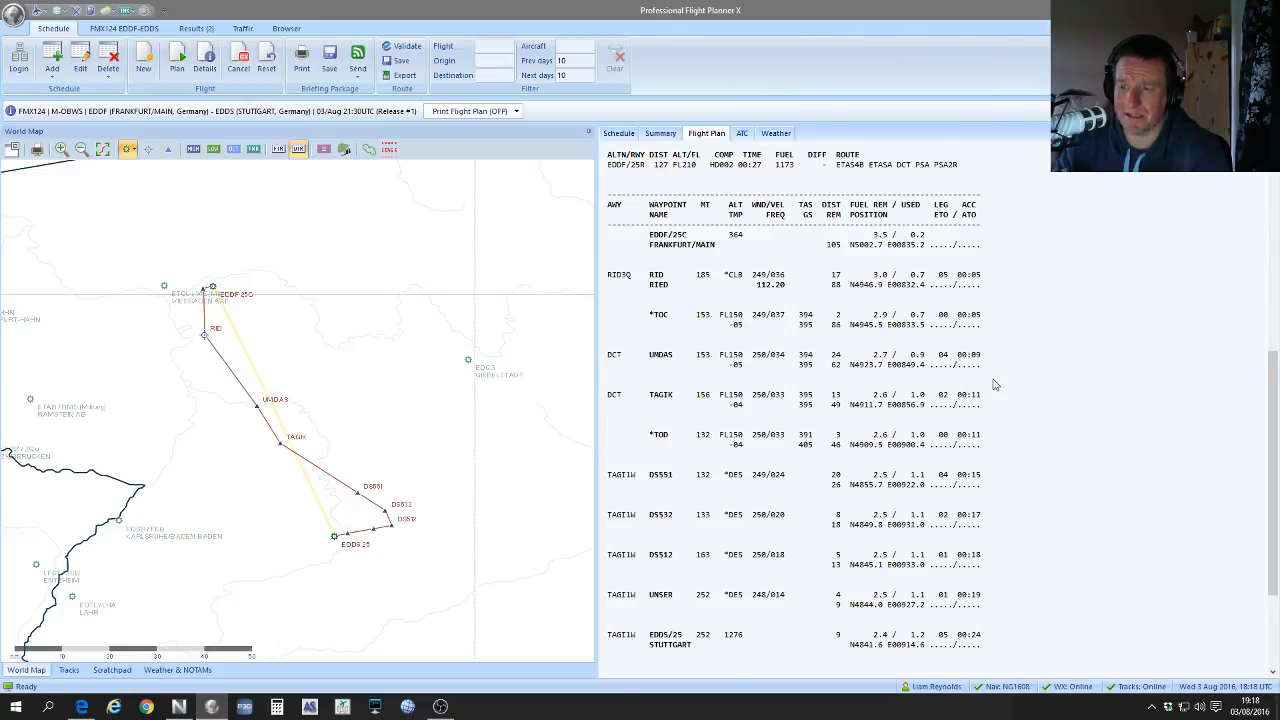
pyautogui.scroll(-3, 1018, 415)
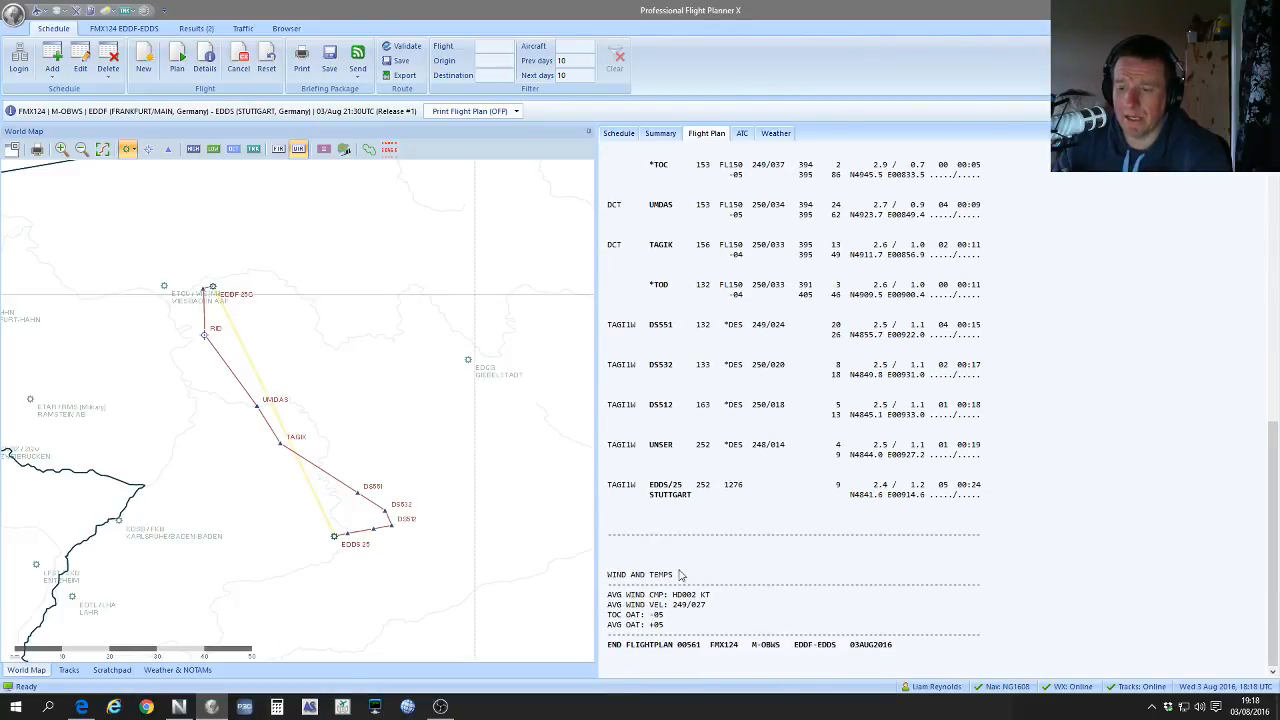
pyautogui.scroll(15, 840, 543)
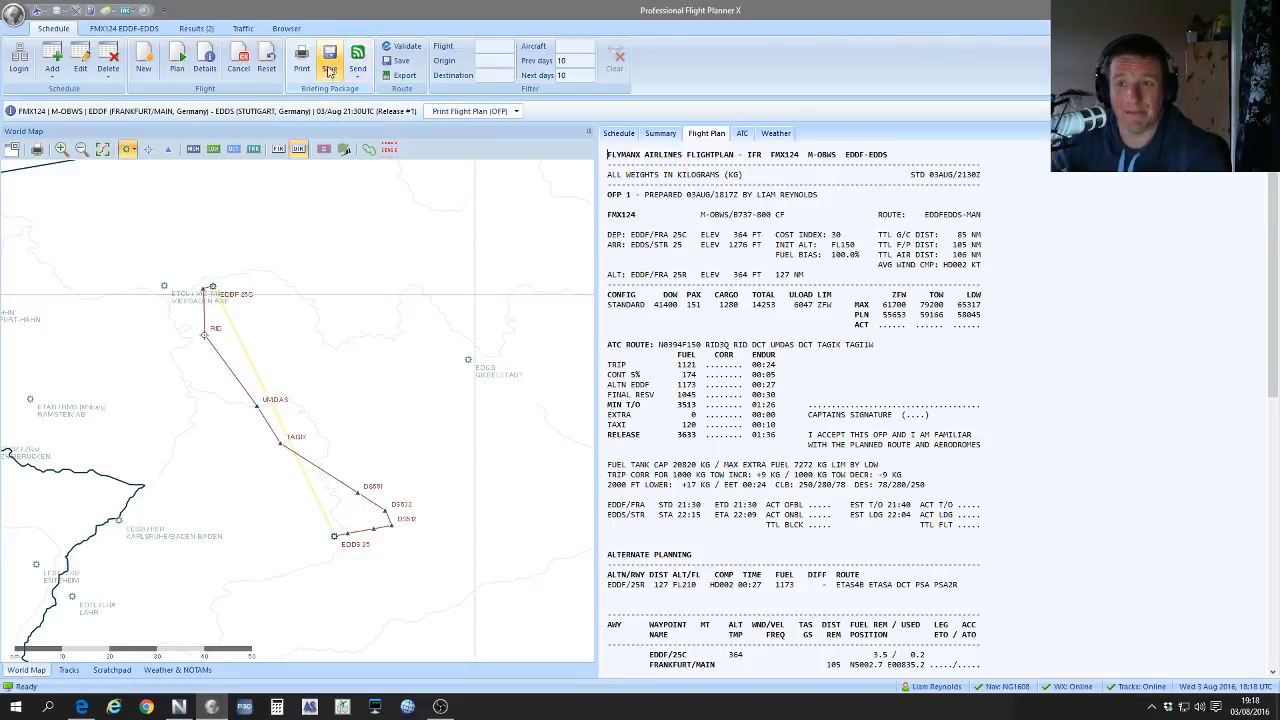
# Step: Send the released flight's data to TOPCAT and switch to TOPCAT with the imported load information
pyautogui.click(356, 74)
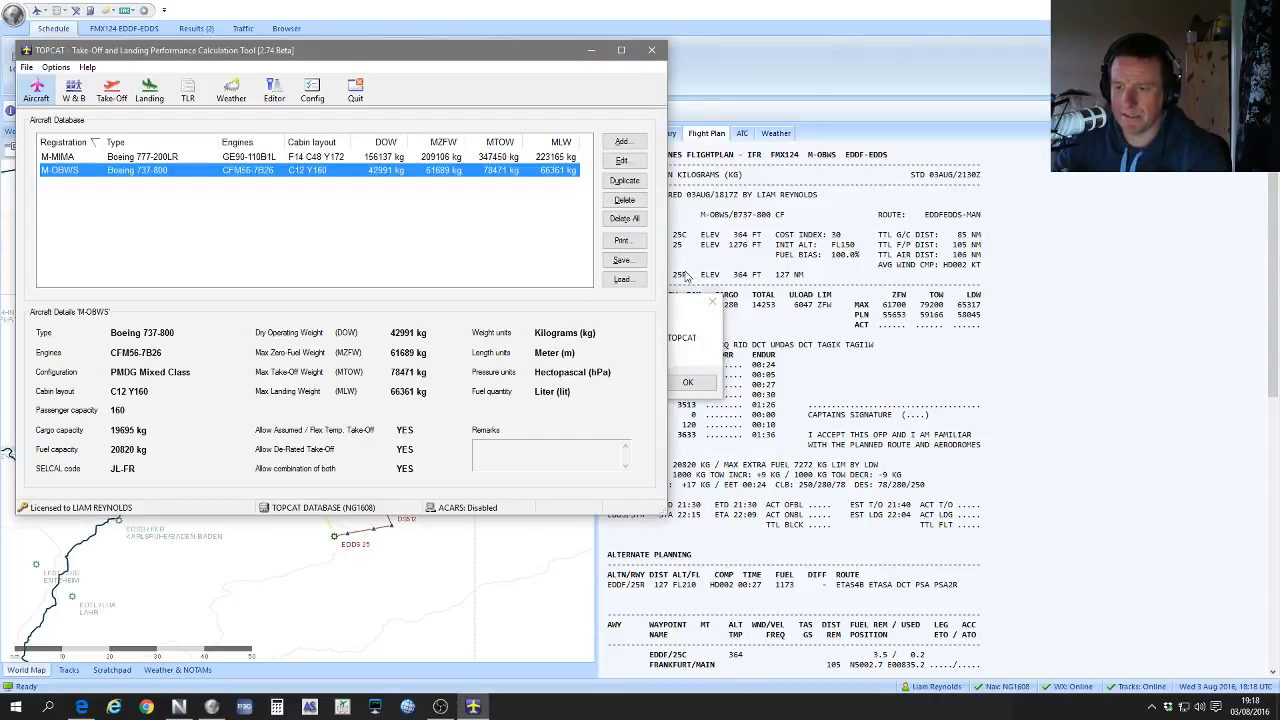
pyautogui.click(700, 329)
pyautogui.click(688, 382)
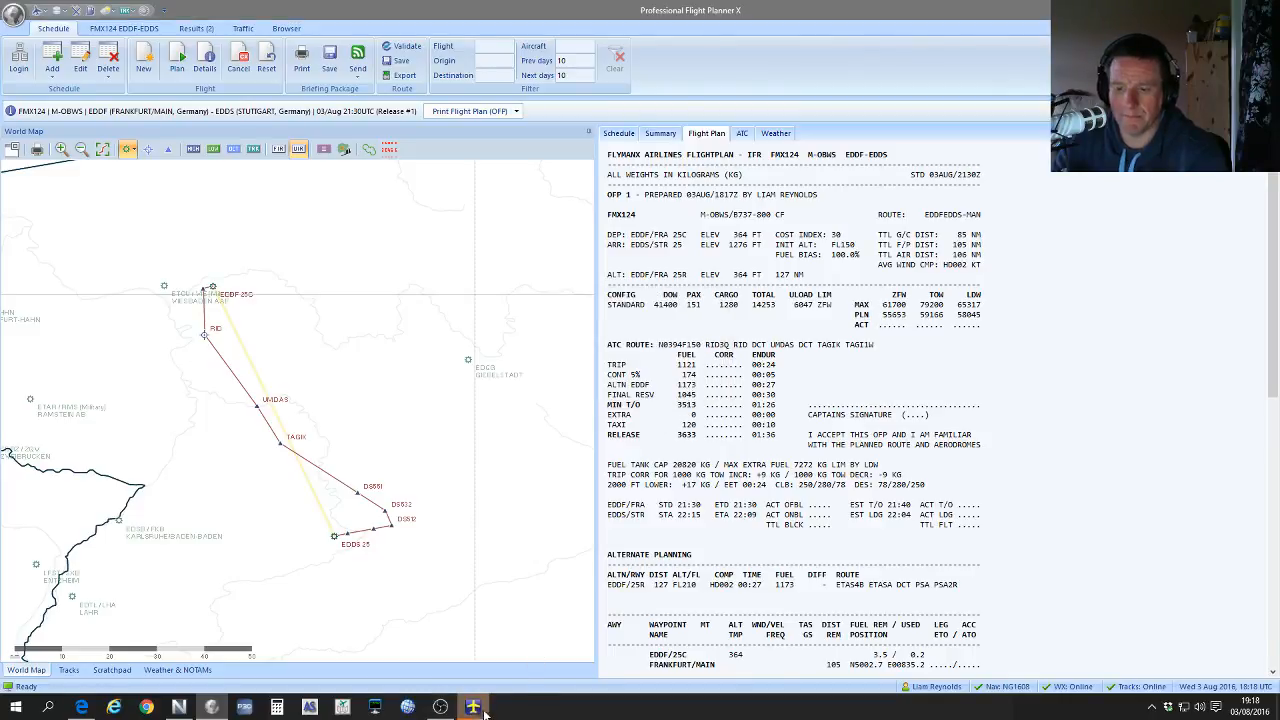
pyautogui.click(473, 707)
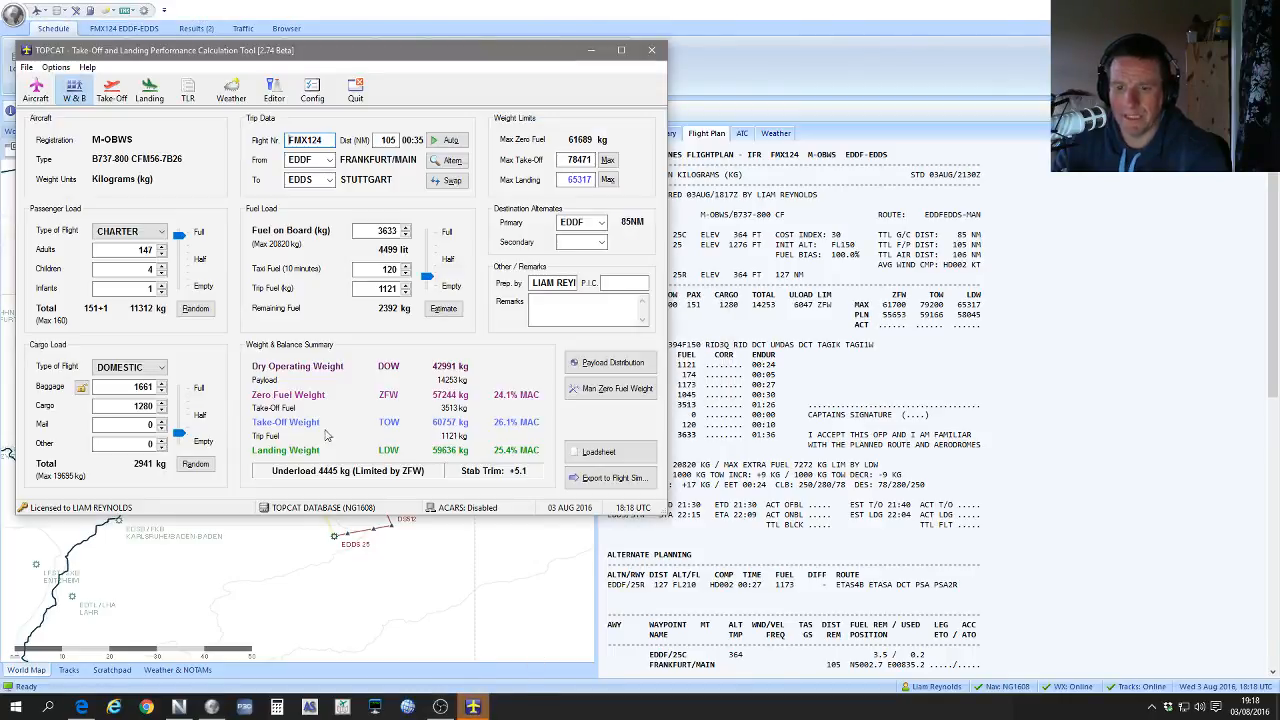
# Step: Update the EDDF take-off weather from Active Sky, check the weather briefing and keep runway 25C selected
pyautogui.click(111, 89)
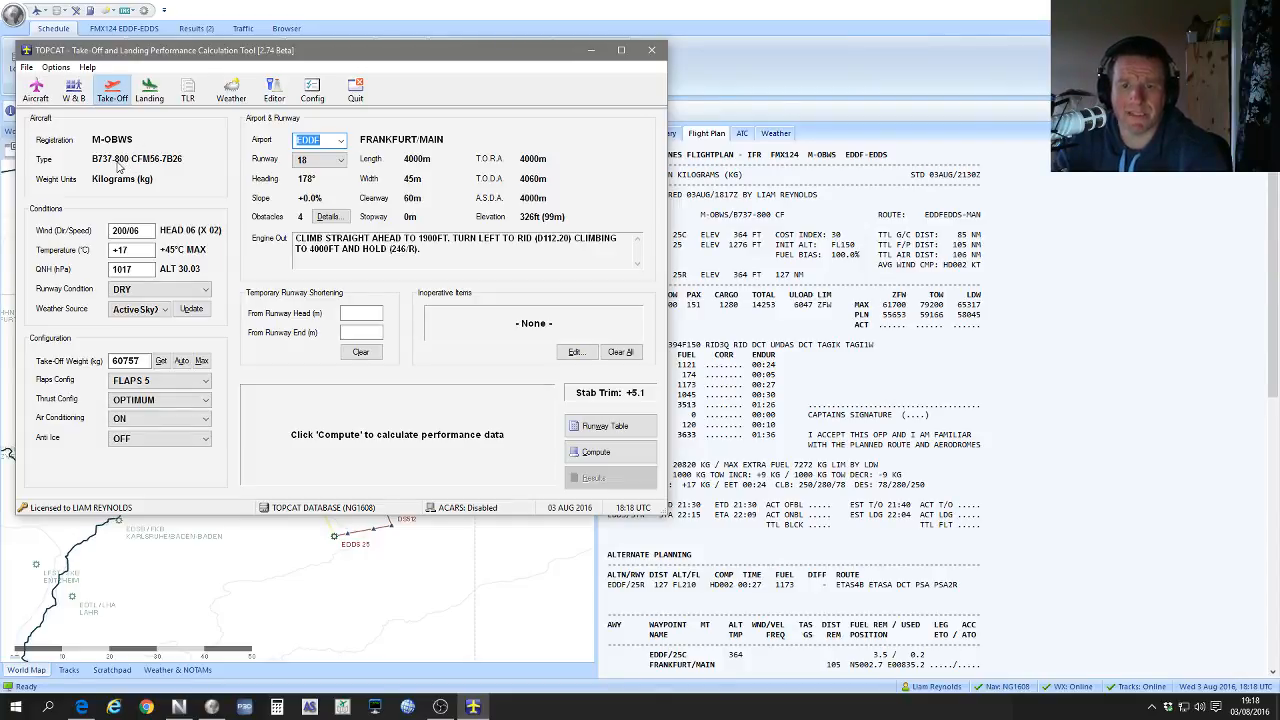
pyautogui.click(191, 310)
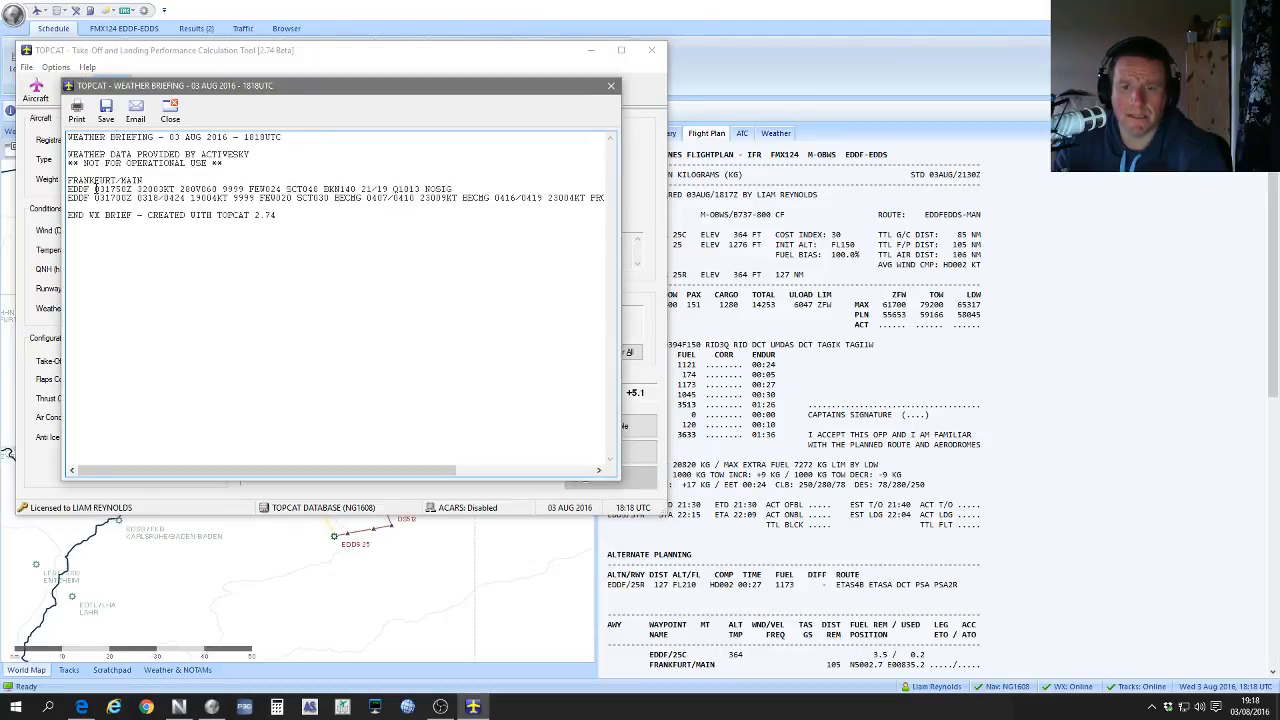
pyautogui.moveTo(96, 188); pyautogui.dragTo(134, 183)
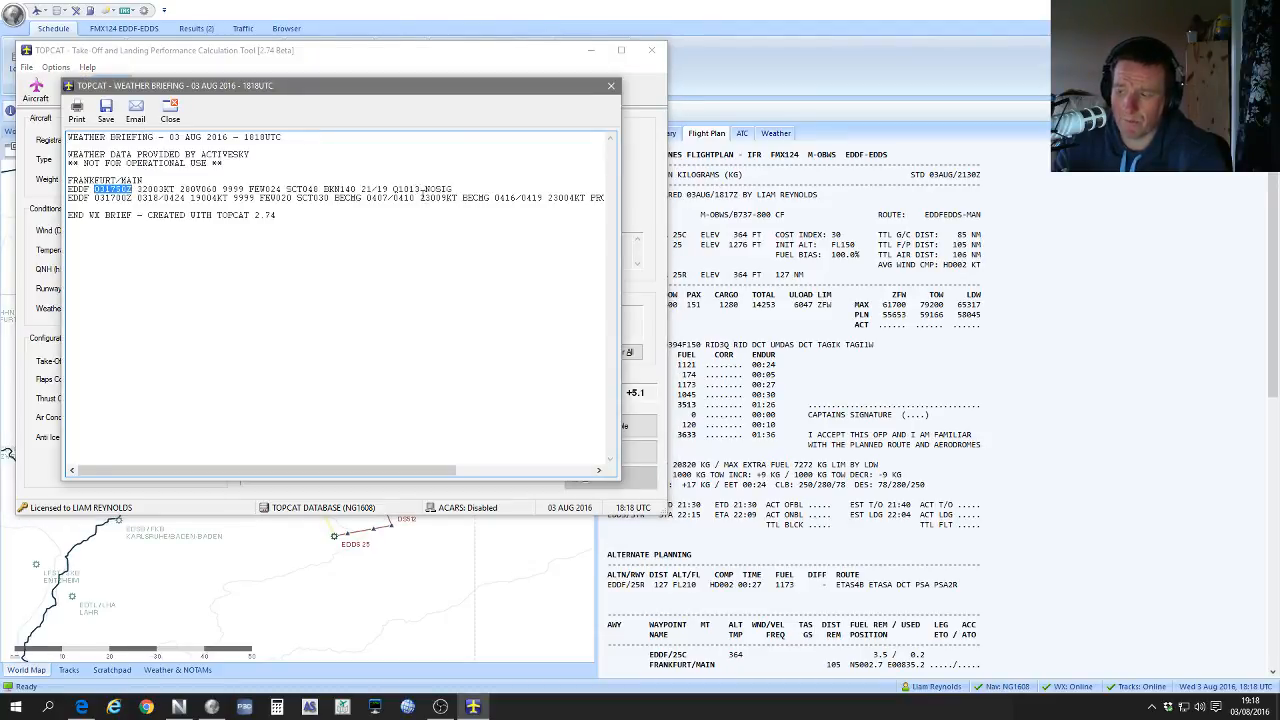
pyautogui.click(610, 88)
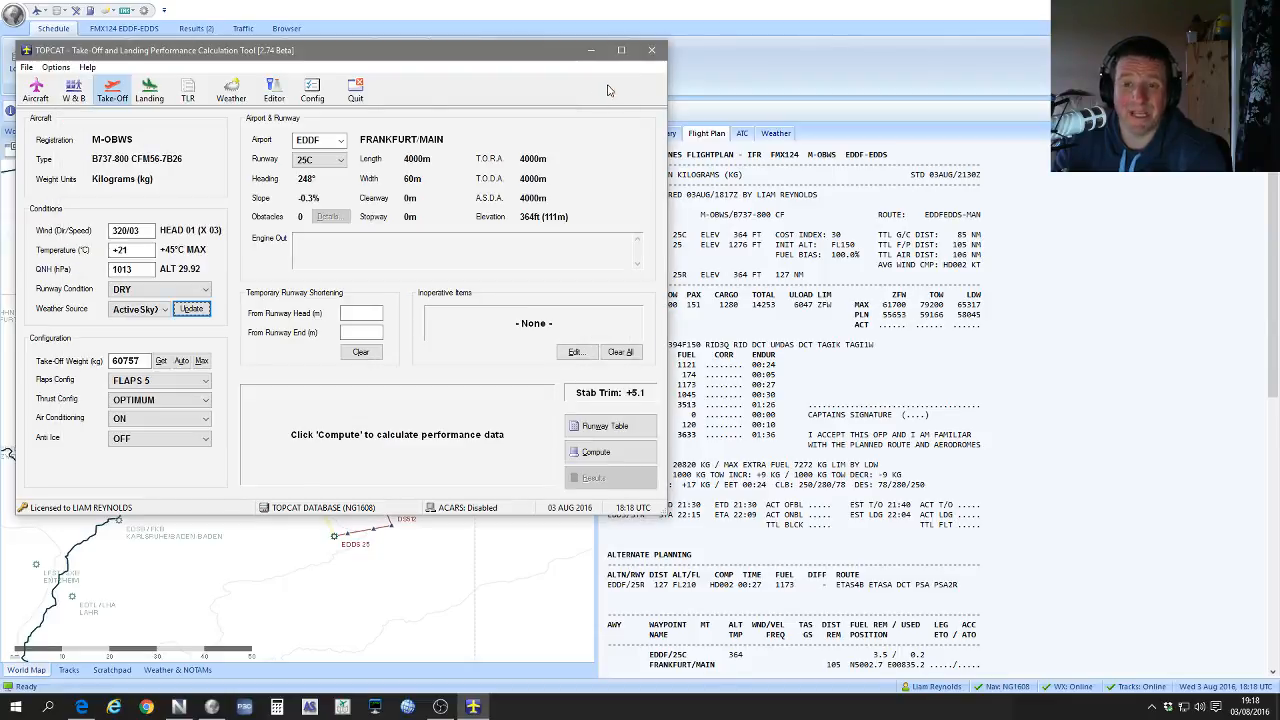
pyautogui.click(335, 160)
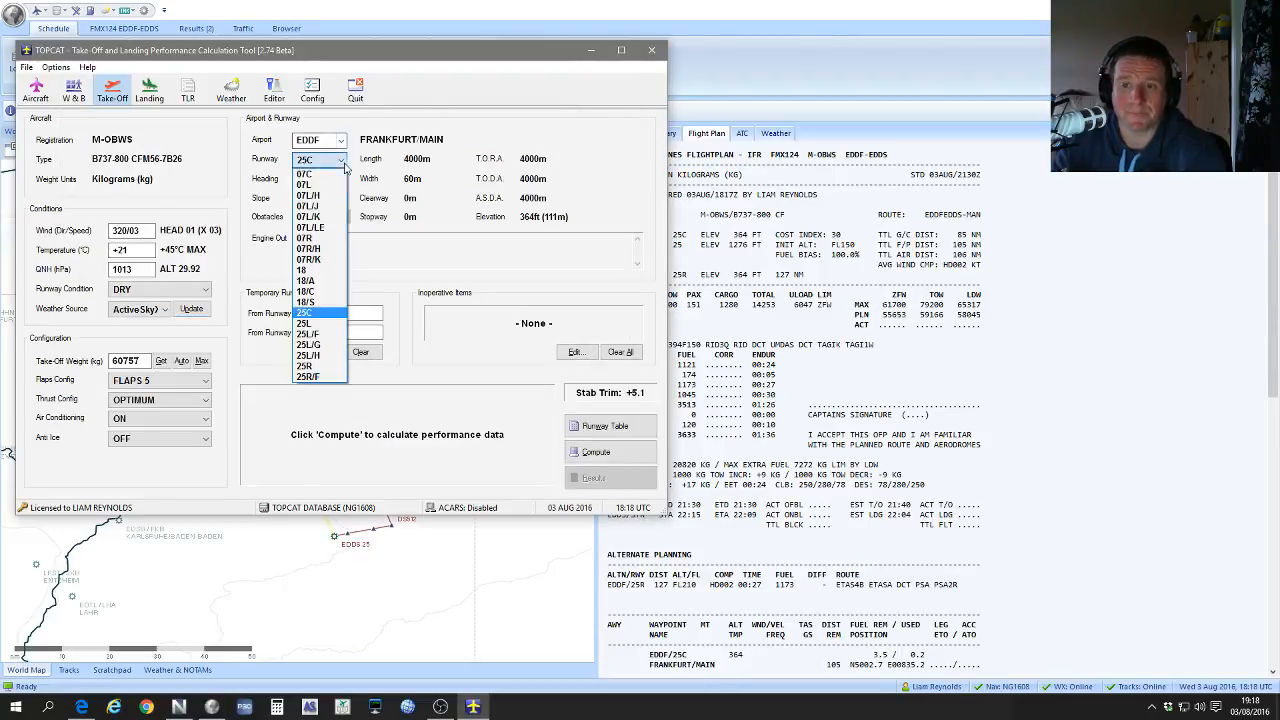
pyautogui.click(306, 313)
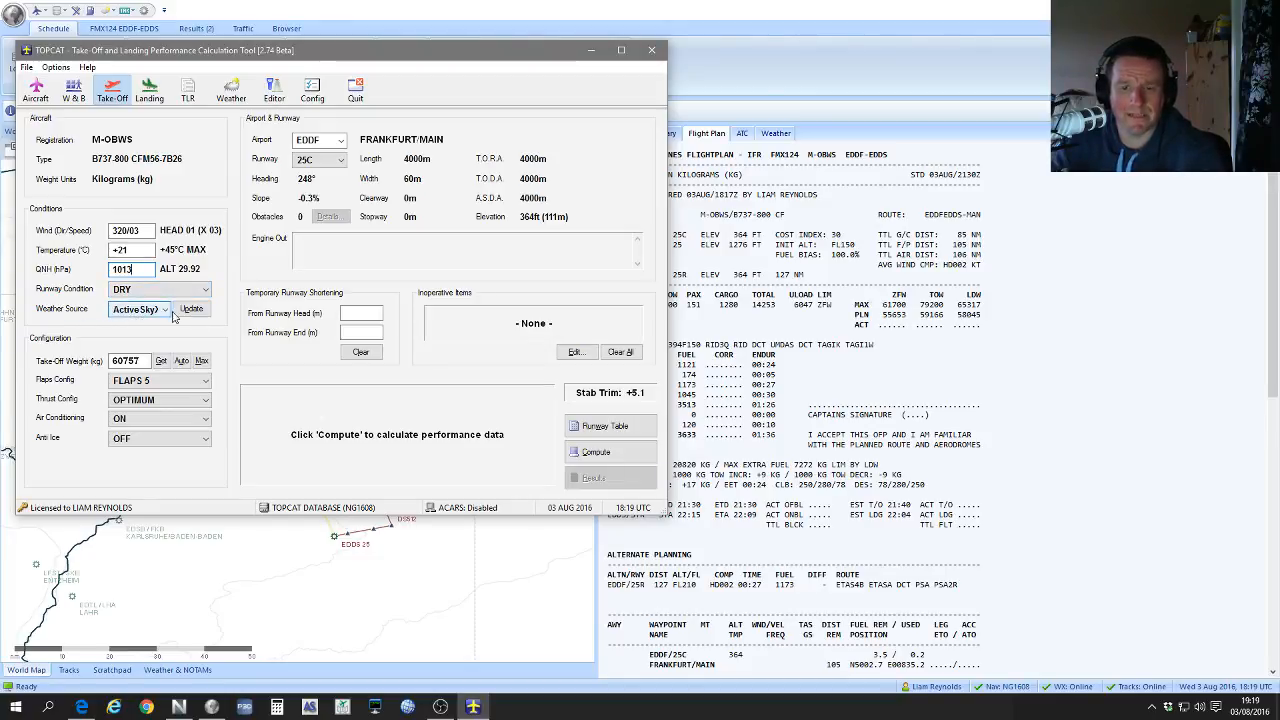
# Step: Set the take-off weight to 59166 kg and compute the take-off performance for EDDF runway 25C
pyautogui.doubleClick(125, 360)
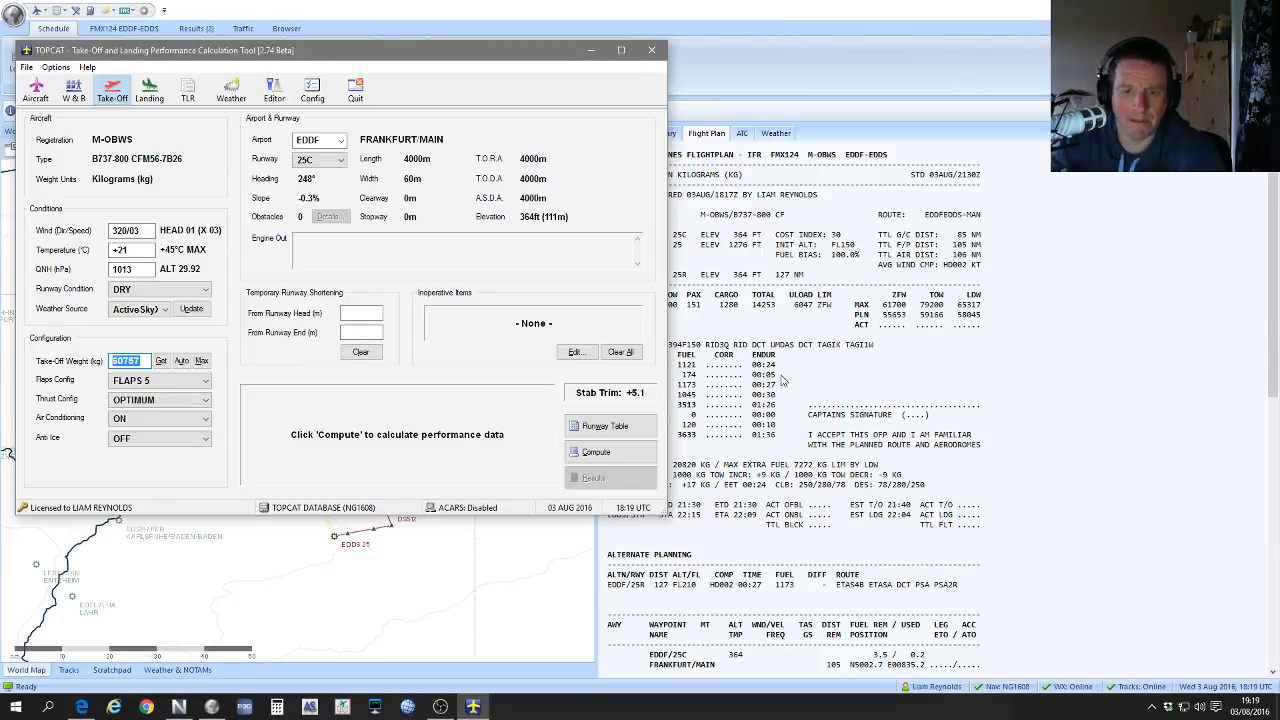
pyautogui.write('59166')
pyautogui.press('Tab')
pyautogui.press('Tab')
pyautogui.press('Tab')
pyautogui.press('Tab')
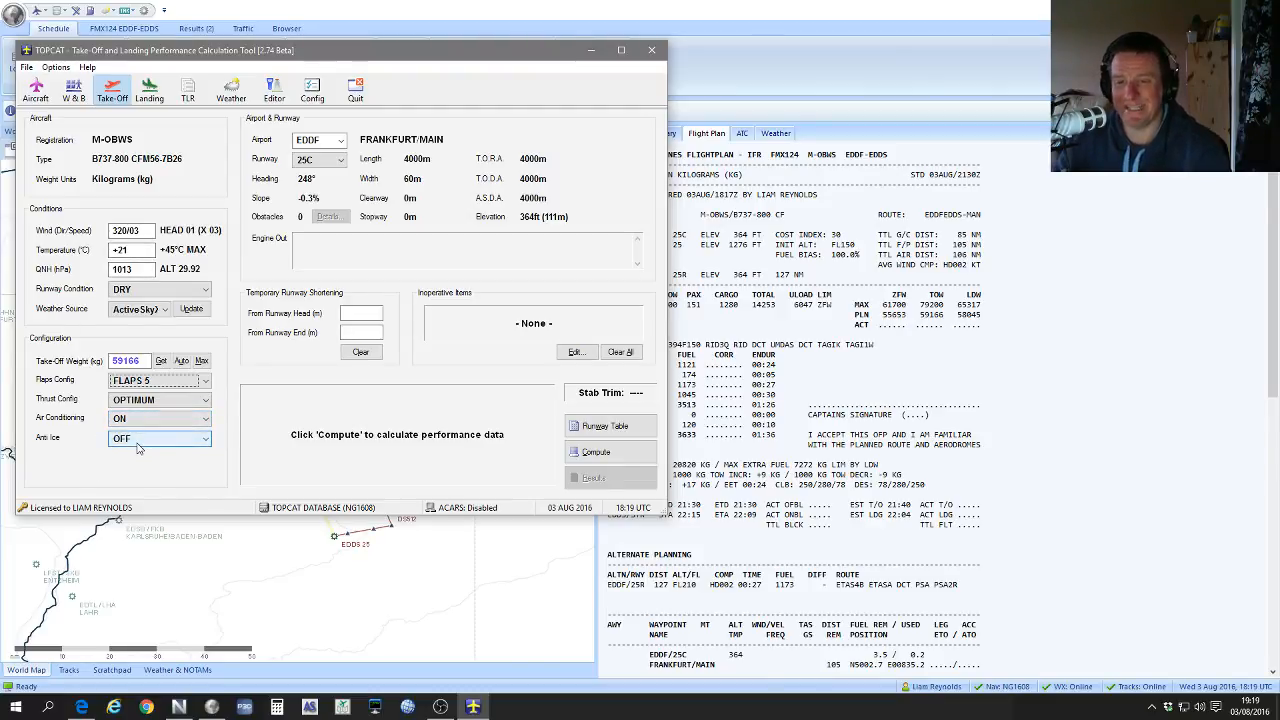
pyautogui.click(603, 453)
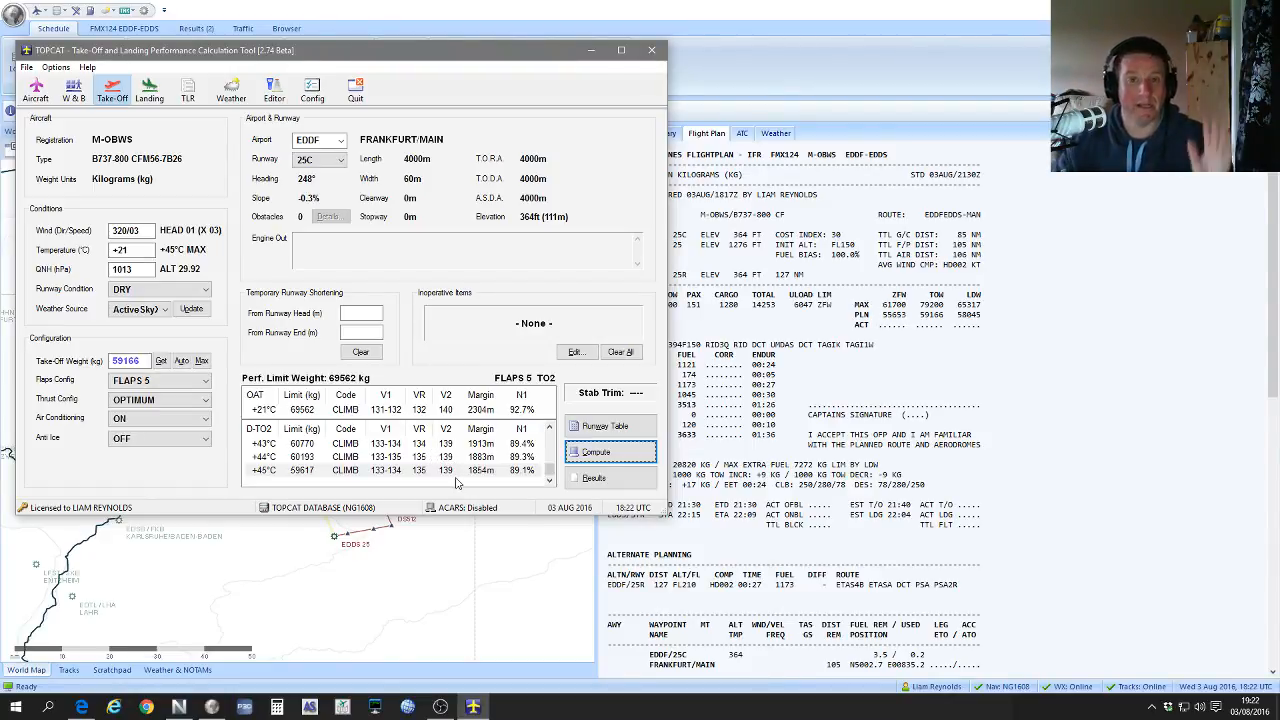
# Step: Examine the reduced thrust lines in the take-off results report for EDDF runway 25C and close the report
pyautogui.click(590, 478)
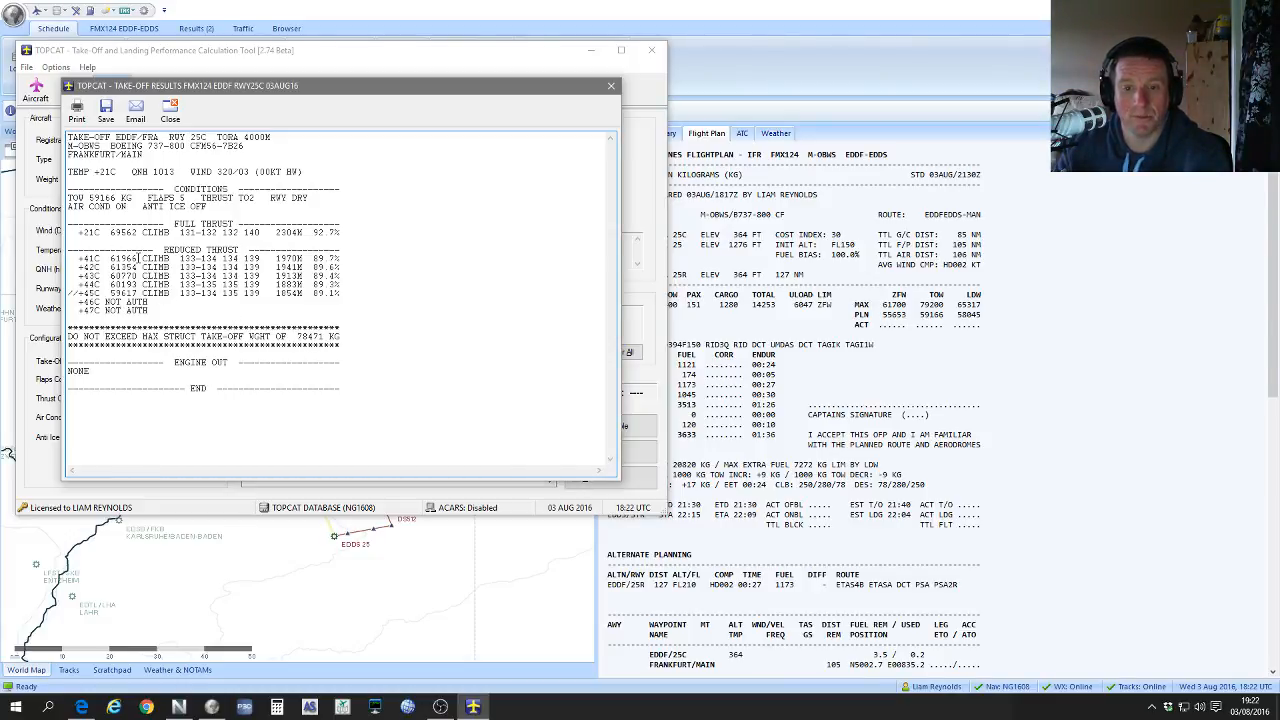
pyautogui.moveTo(139, 258)
pyautogui.mouseDown()
pyautogui.moveTo(150, 302)
pyautogui.moveTo(170, 267)
pyautogui.moveTo(143, 268)
pyautogui.mouseUp()
pyautogui.click(169, 256)
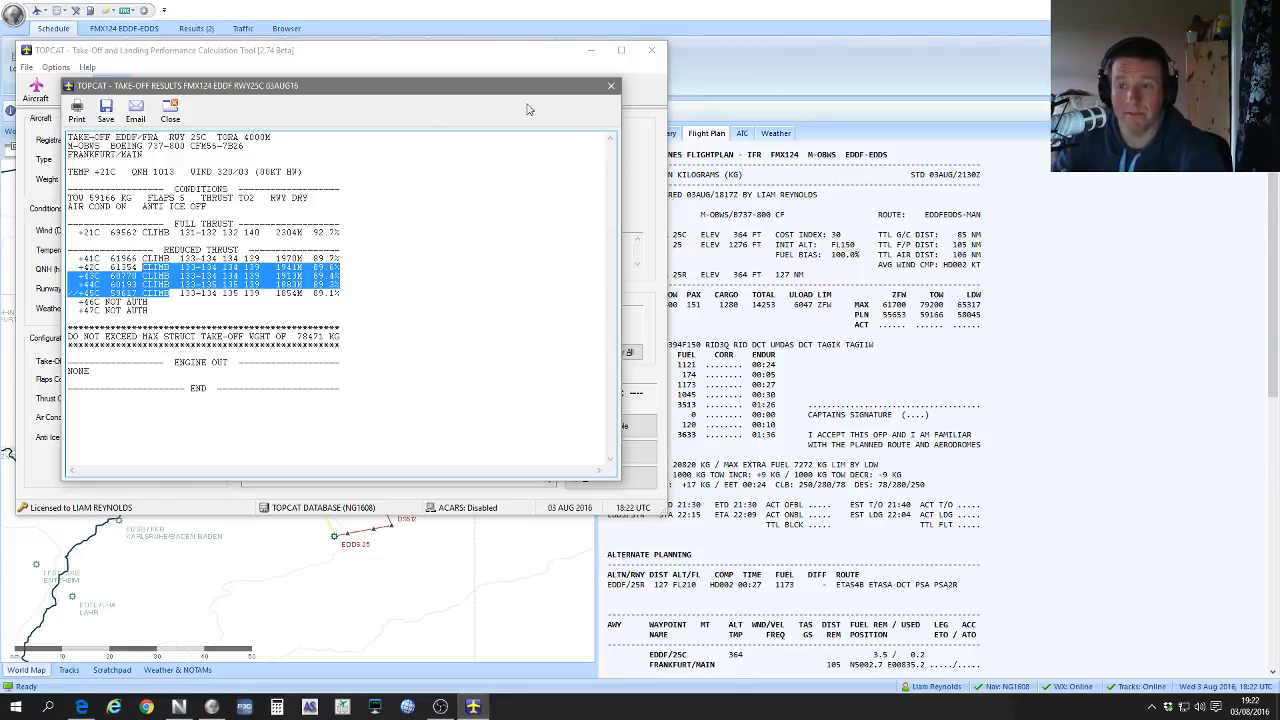
pyautogui.click(613, 88)
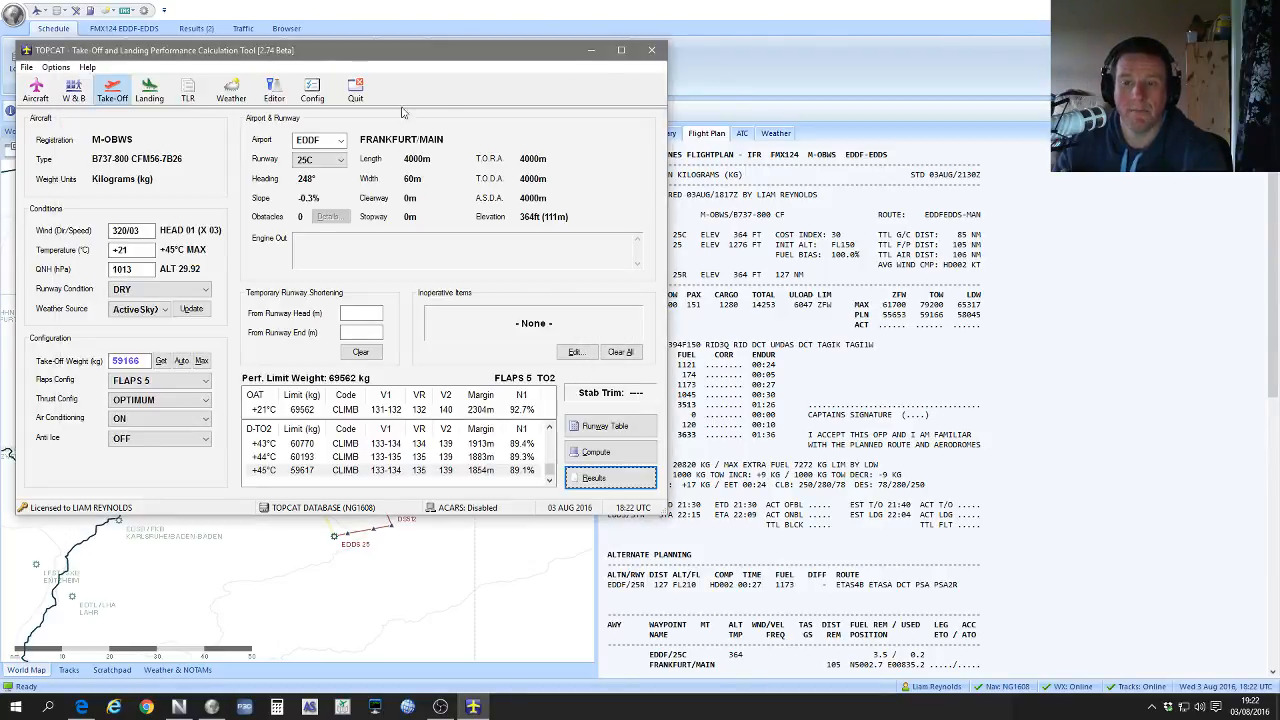
# Step: Compute take-off performance at EGNS as a comparison, and return the airport to EDDF and recompute
pyautogui.write('EGNS')
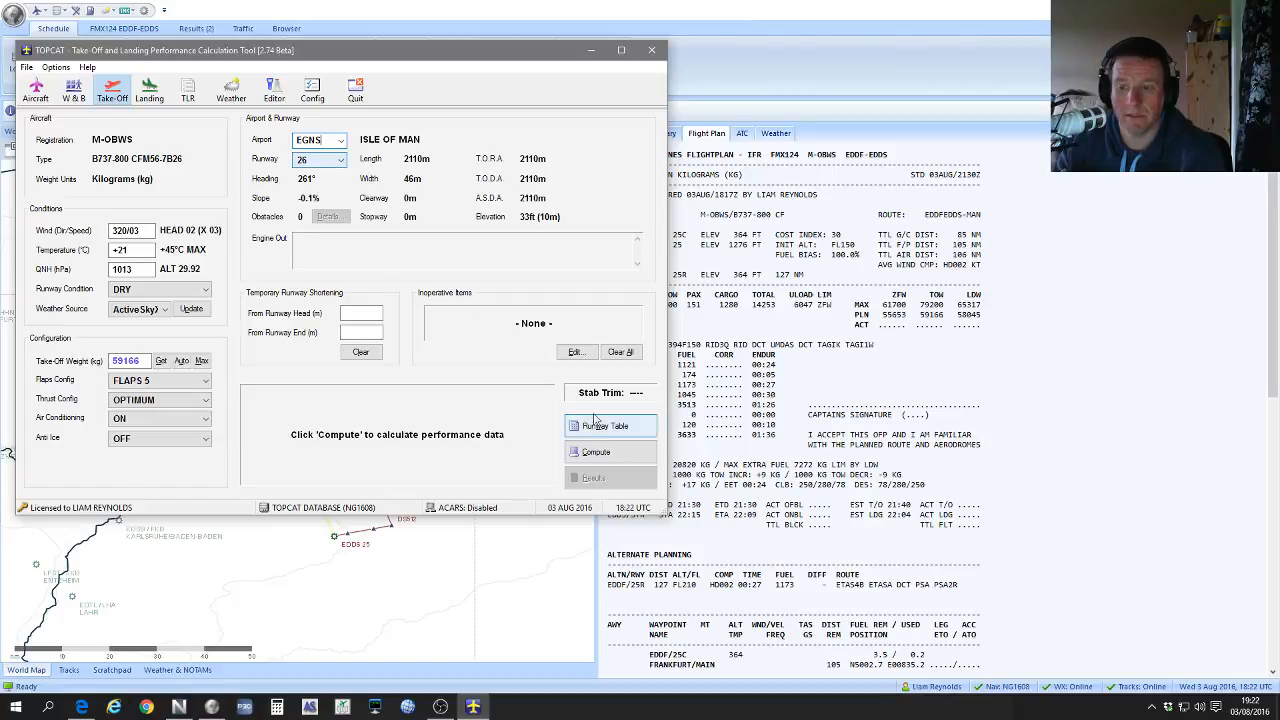
pyautogui.click(600, 452)
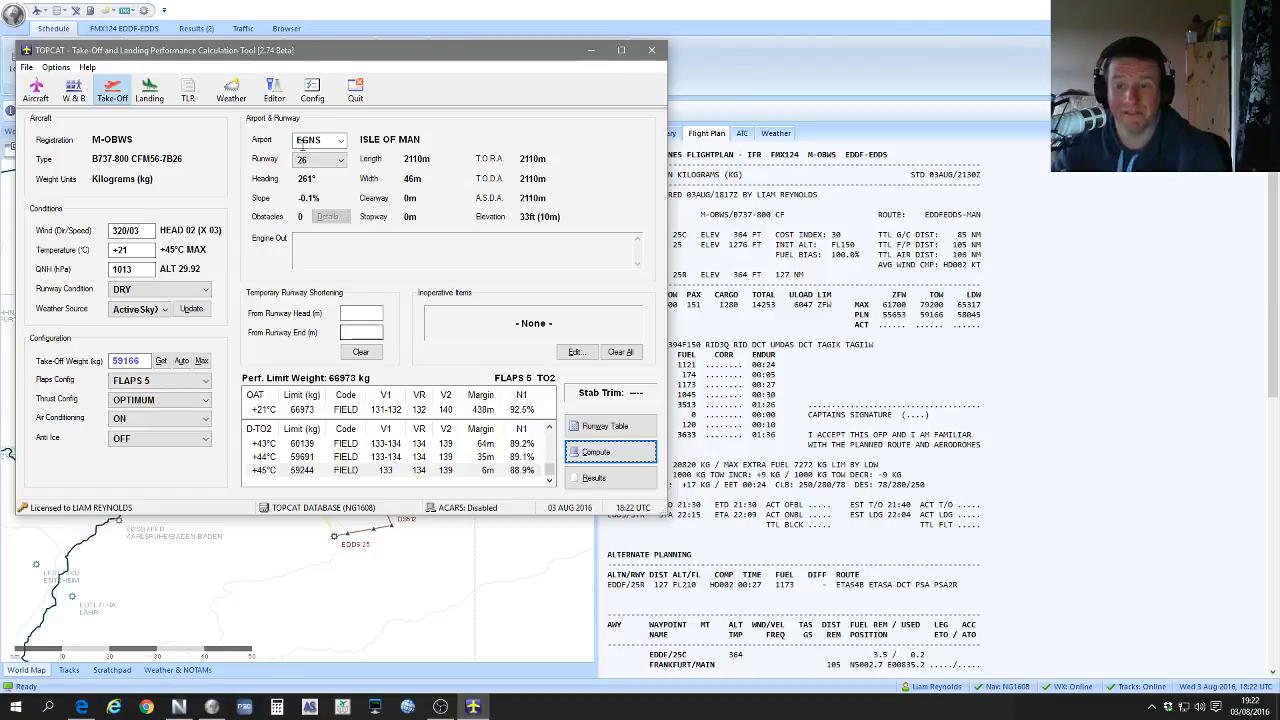
pyautogui.click(310, 140)
pyautogui.write('EDDF')
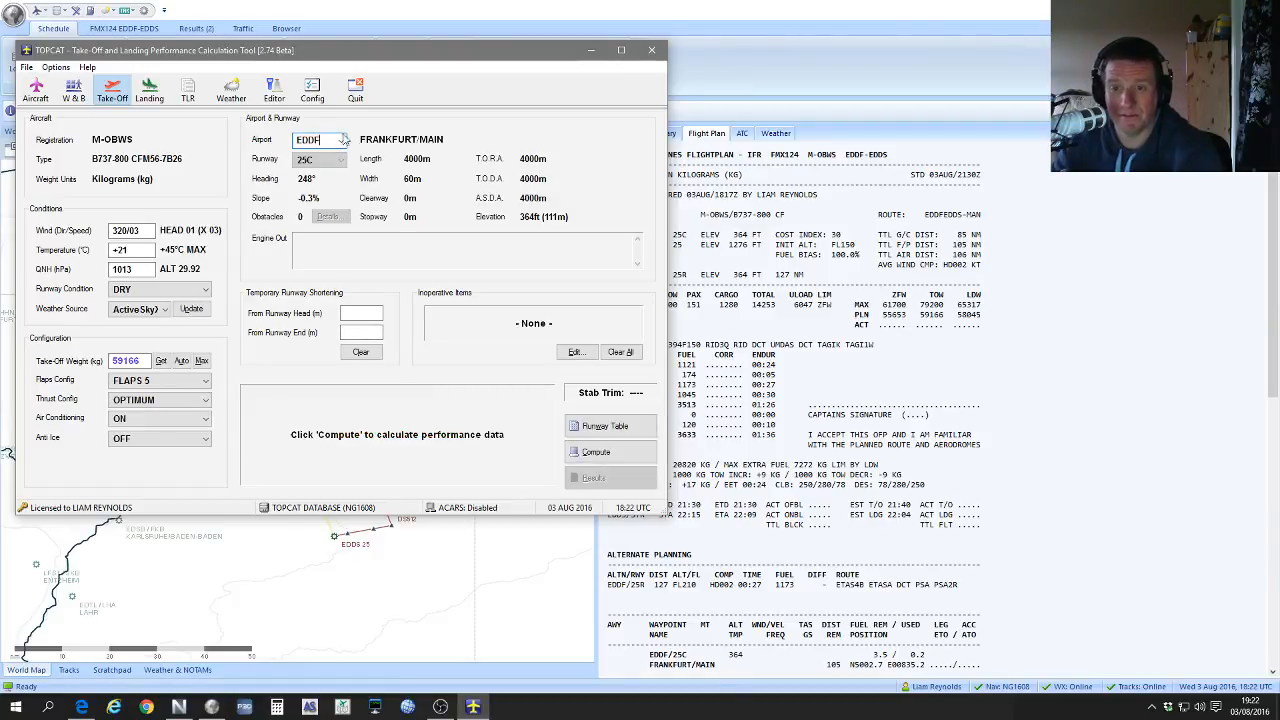
pyautogui.click(604, 454)
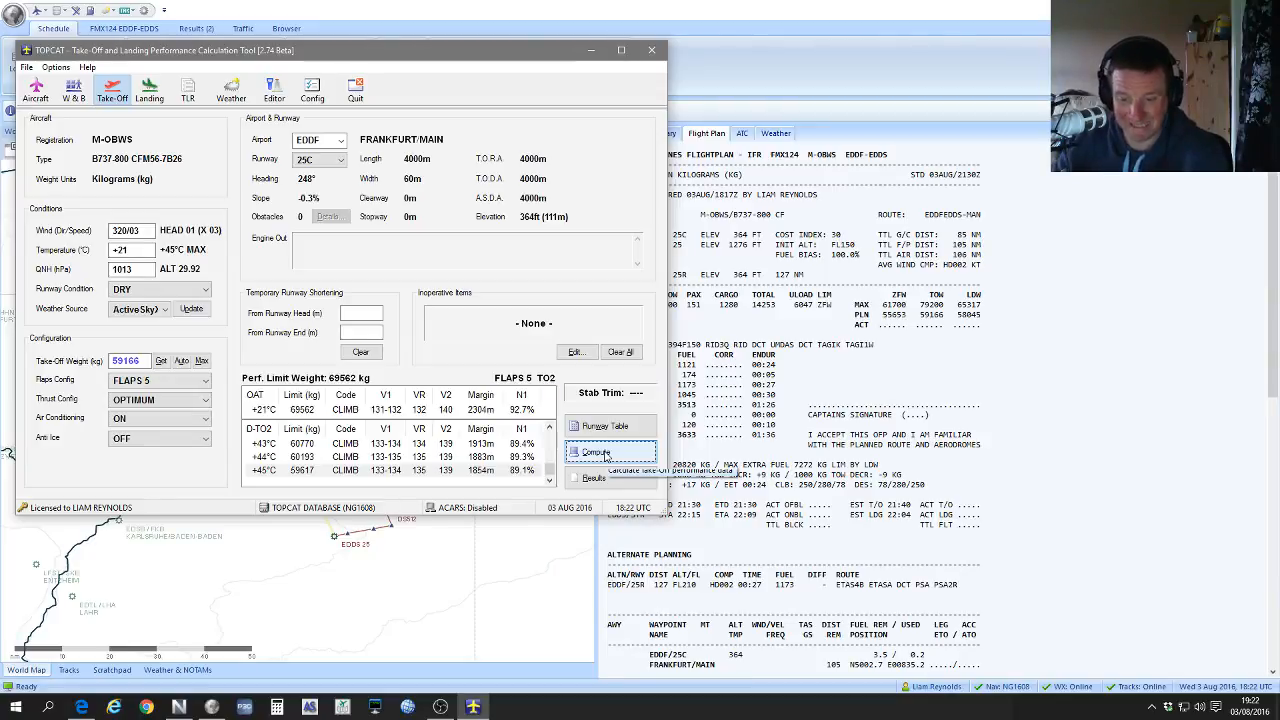
# Step: Move the TOPCAT window aside, switch to Navigraph Charts, load the EDDF airport charts and browse the chart list
pyautogui.moveTo(333, 56); pyautogui.dragTo(843, 17)
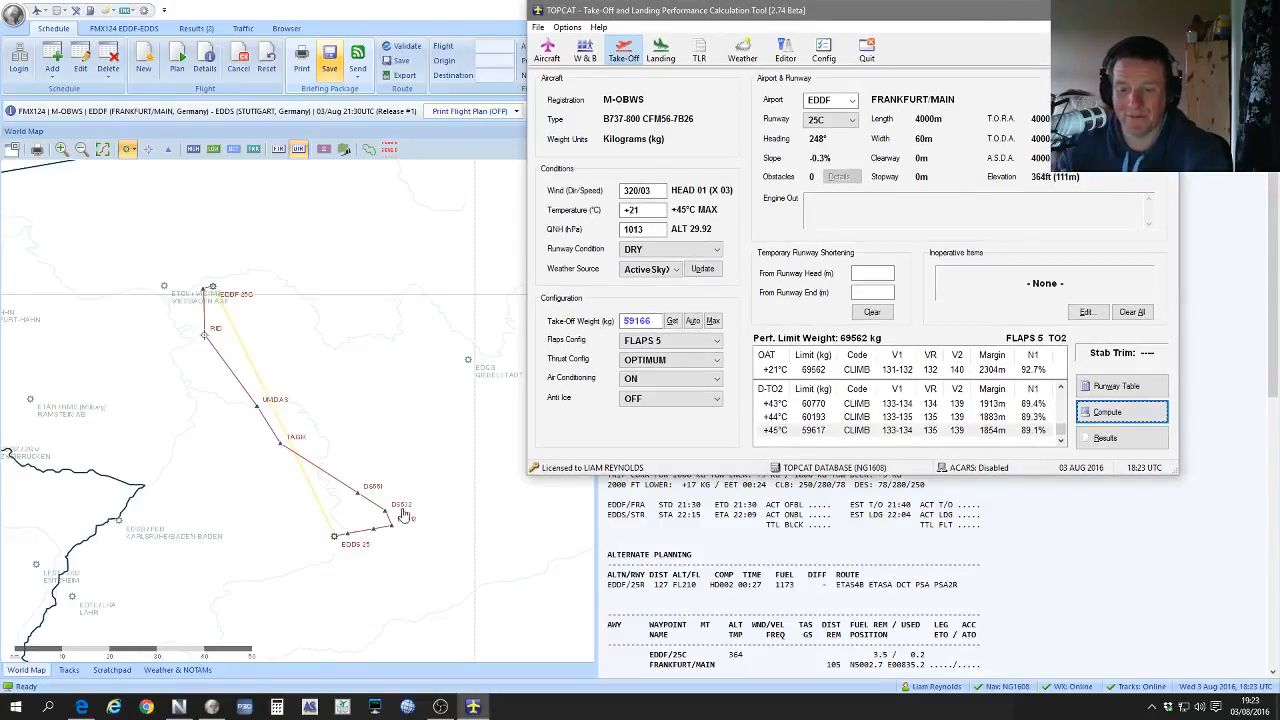
pyautogui.click(343, 706)
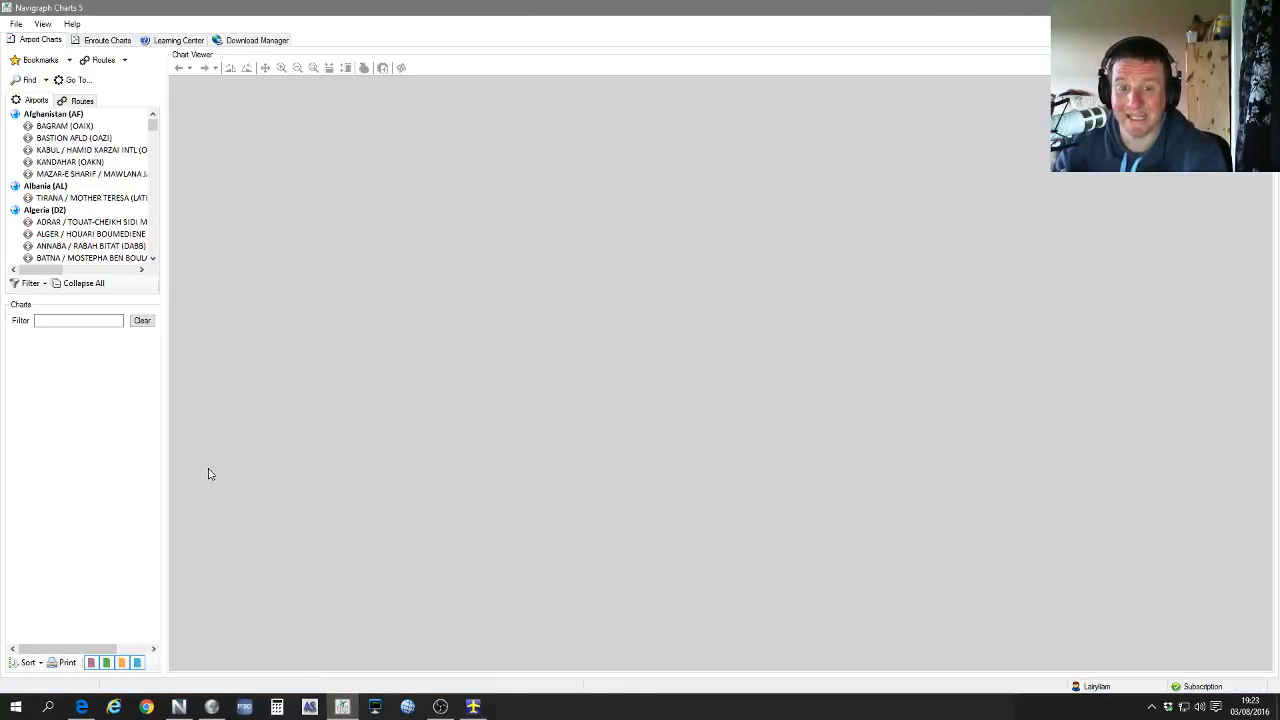
pyautogui.click(76, 80)
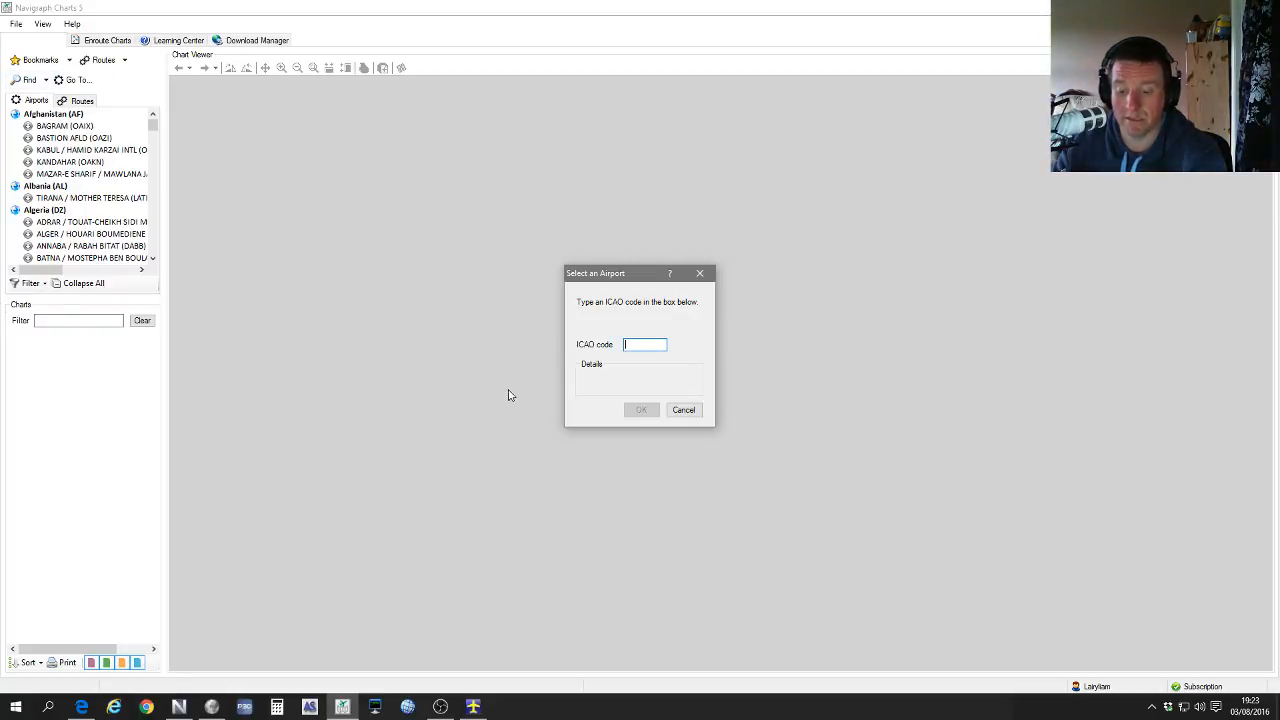
pyautogui.write('EDDF')
pyautogui.press('Return')
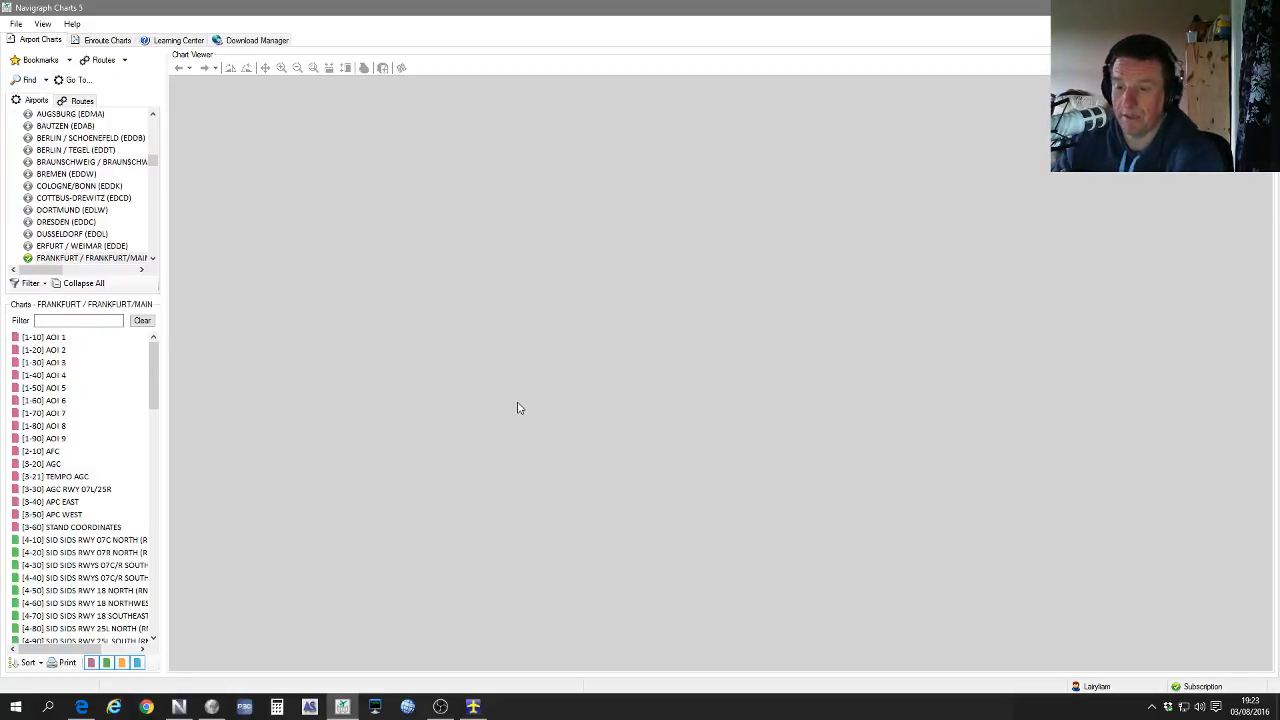
pyautogui.scroll(-15, 100, 570)
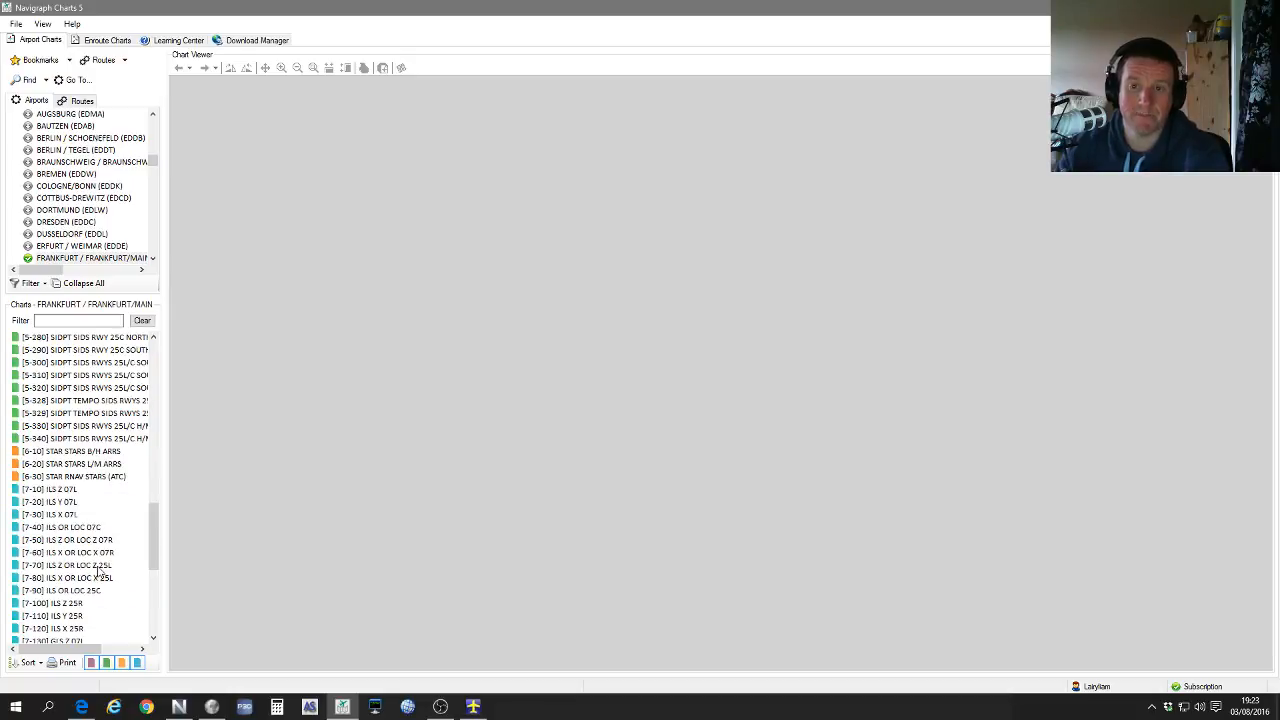
pyautogui.scroll(15, 100, 570)
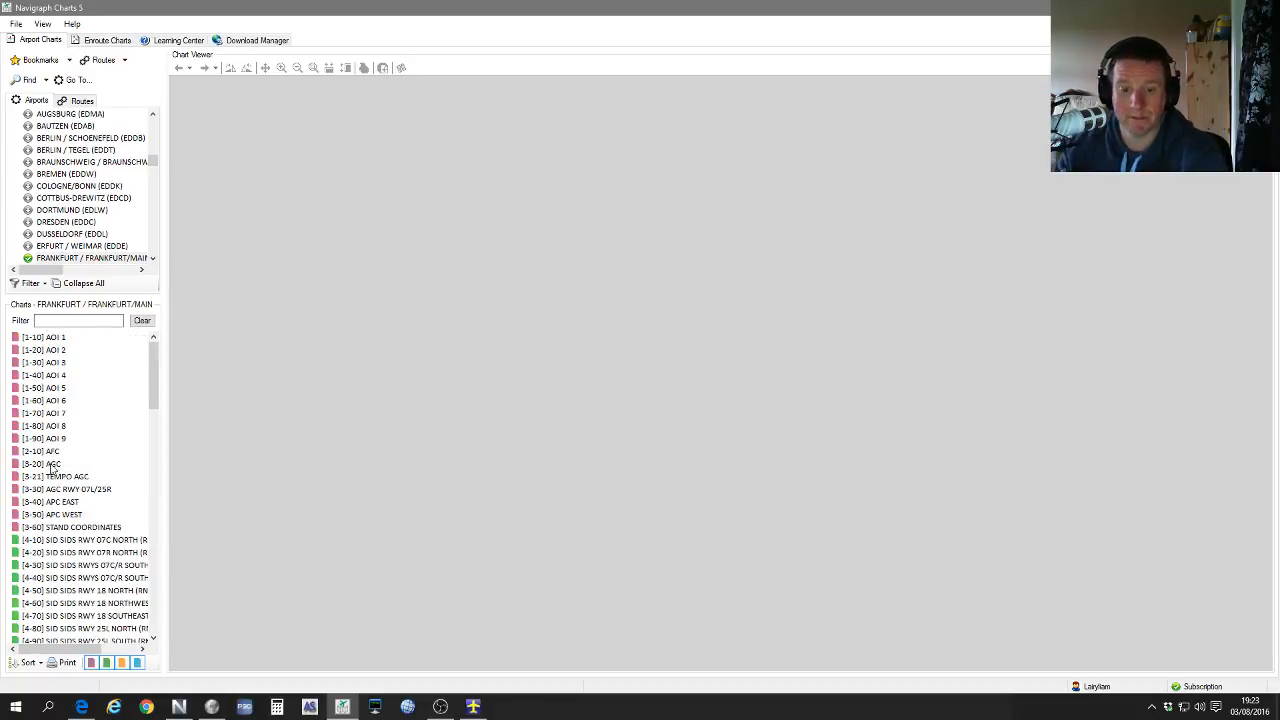
# Step: Open the 3-20 AGC ground chart for Frankfurt and widen the chart list so the full SID names can be read
pyautogui.click(57, 464)
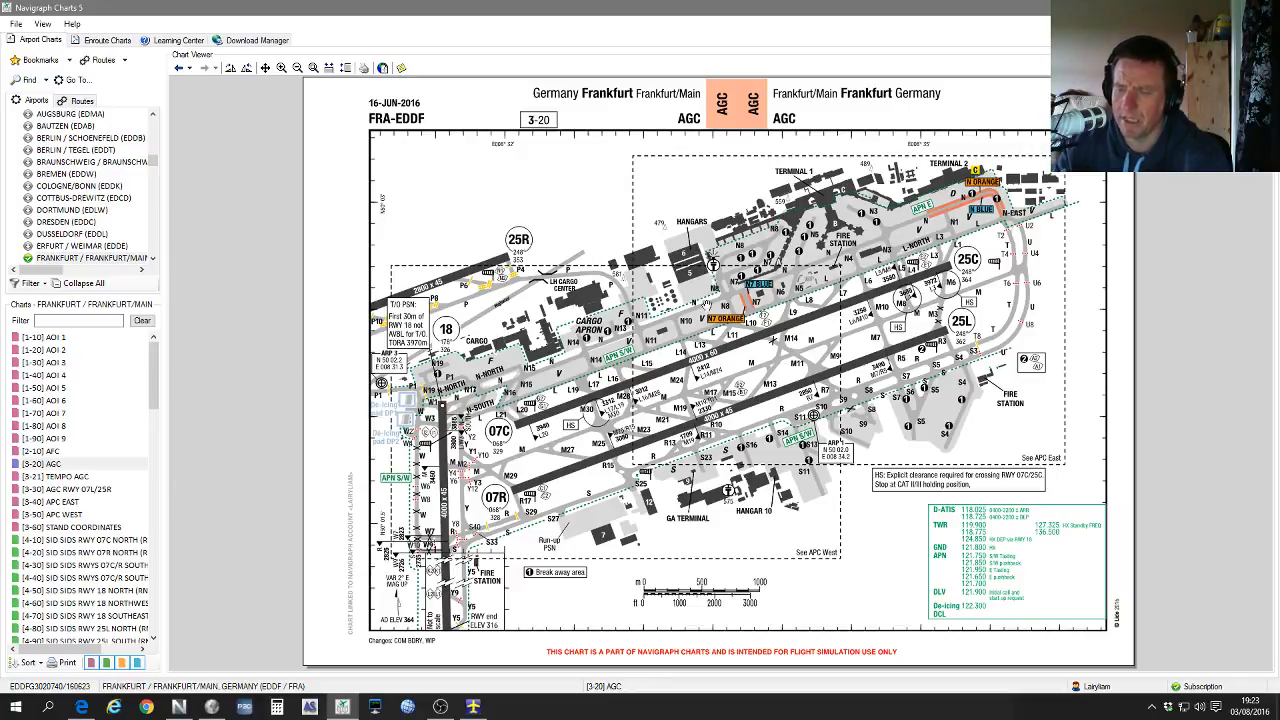
pyautogui.scroll(-7, 77, 549)
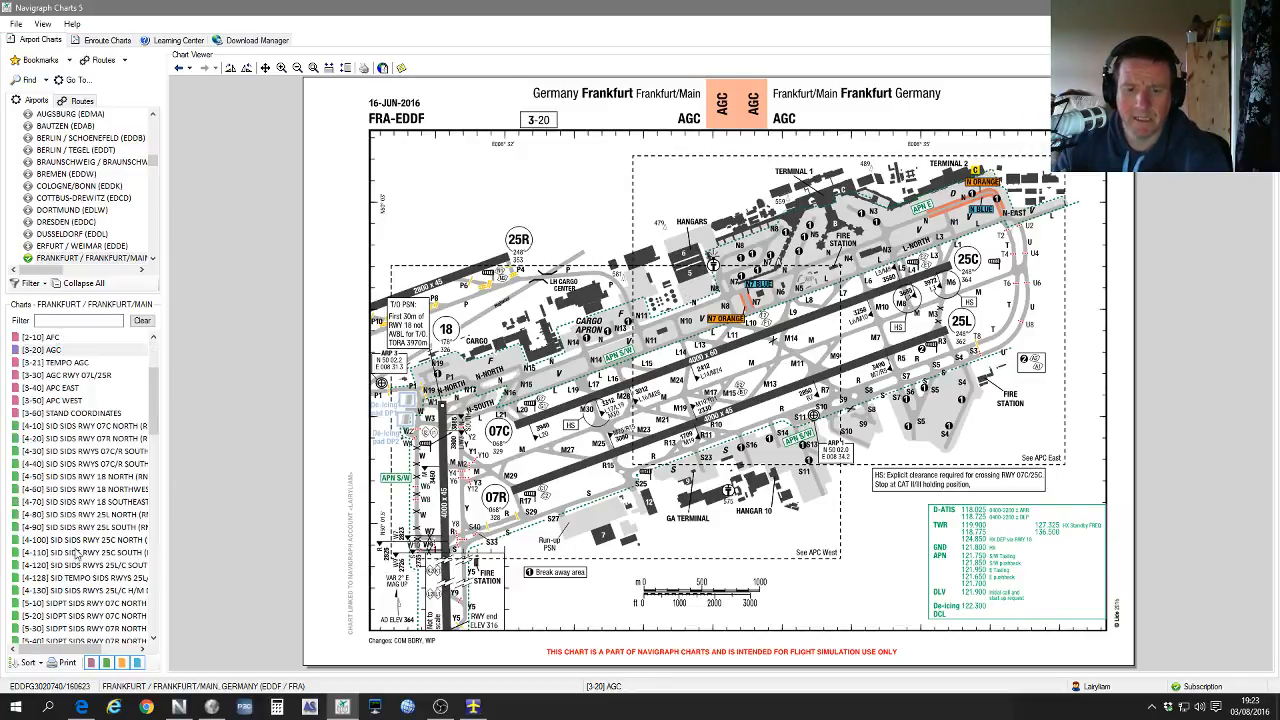
pyautogui.moveTo(162, 527); pyautogui.dragTo(251, 527)
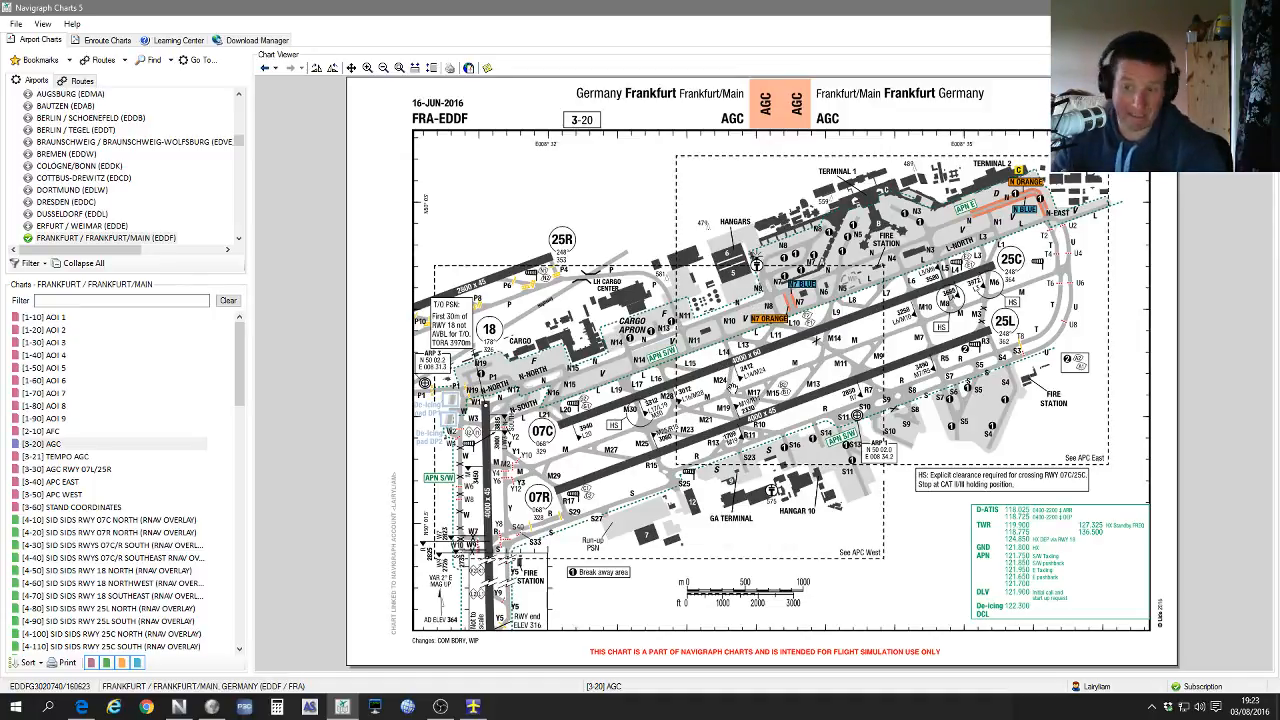
# Step: View the 4-60 SIDs RWY 18 Northwest (RNAV Overlay) chart and look through the rest of the EDDF chart list
pyautogui.click(90, 583)
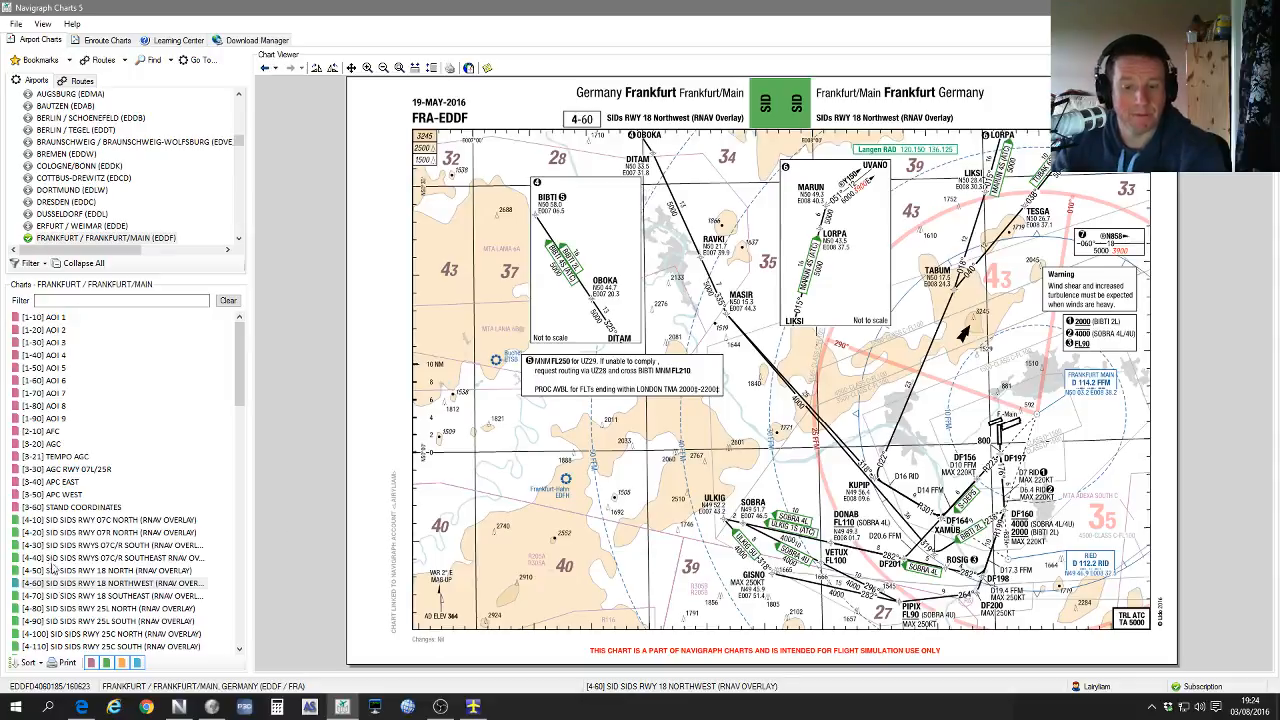
pyautogui.scroll(-4, 92, 584)
pyautogui.scroll(4, 92, 584)
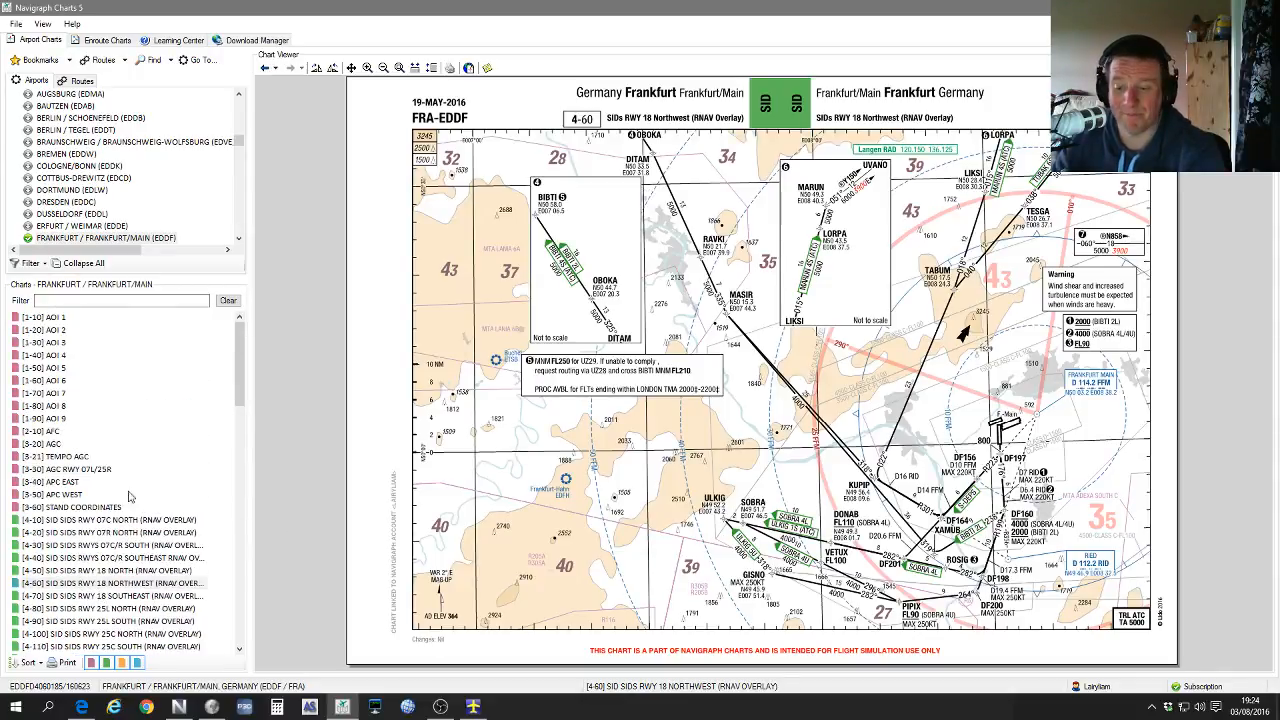
# Step: Switch to MyActive AirSource and select flight DLH124 from EDDF to EDDS in the flight list
pyautogui.click(323, 705)
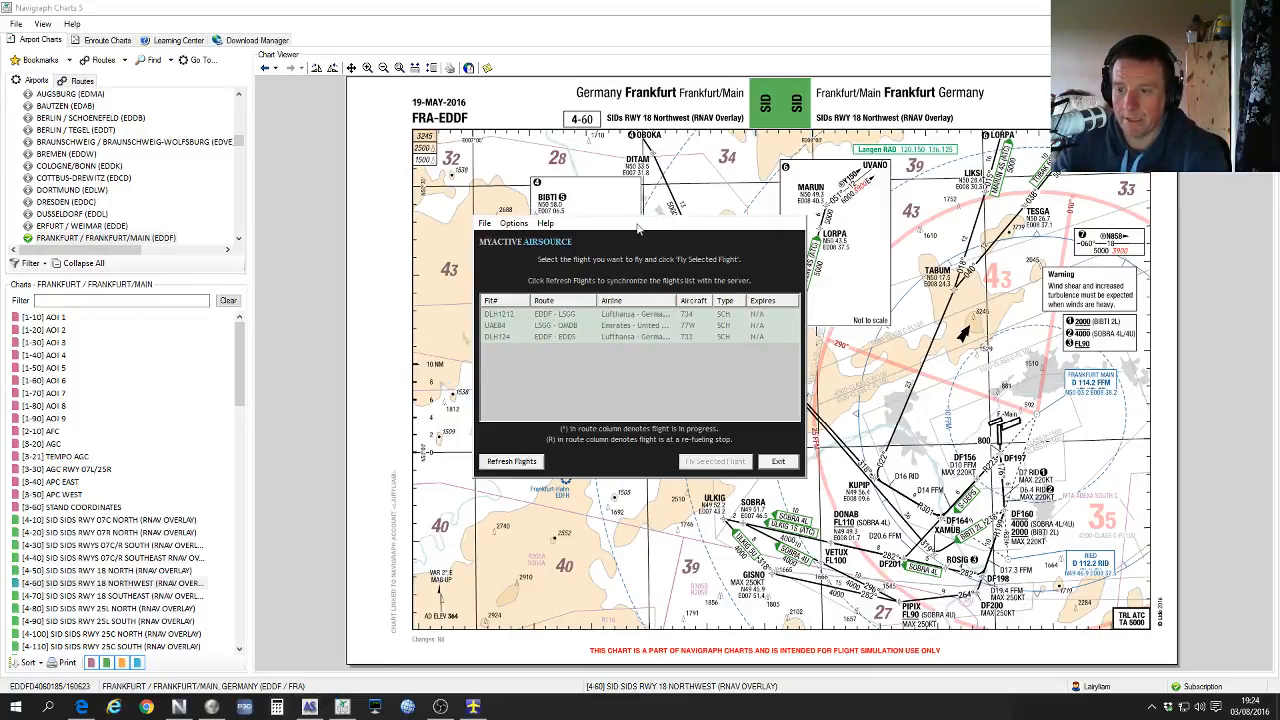
pyautogui.click(495, 338)
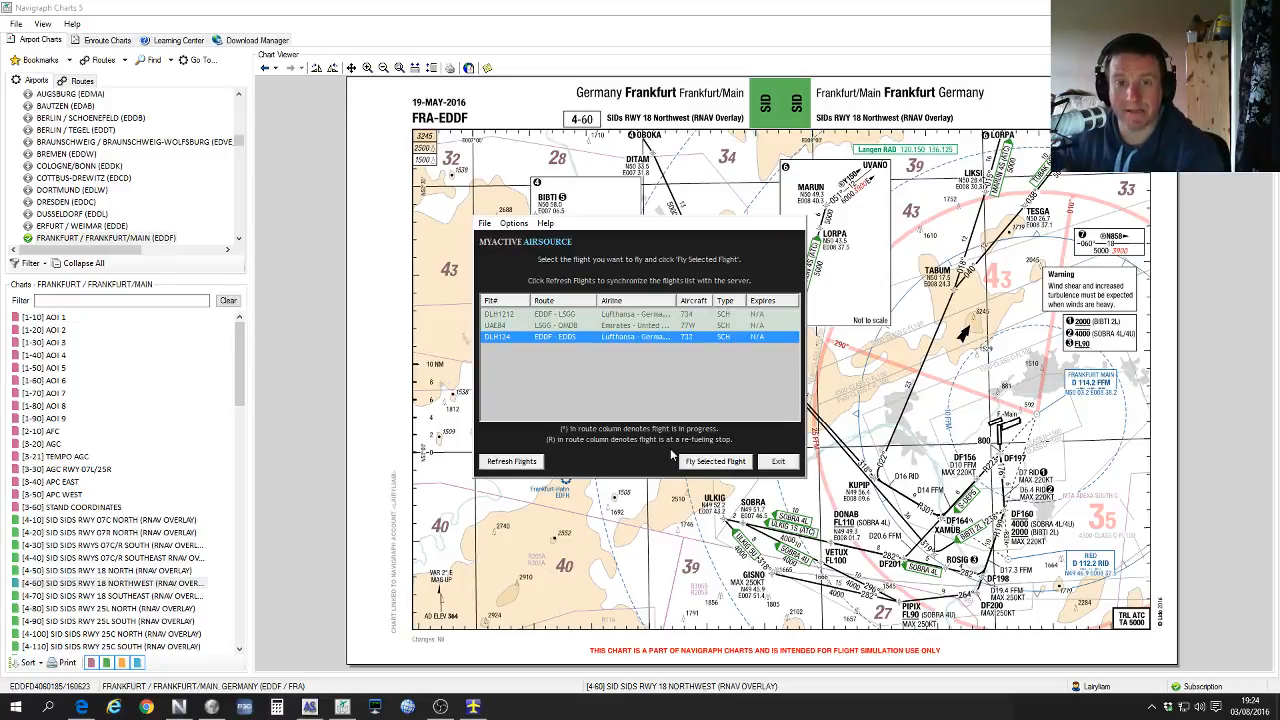
# Step: Switch to the AirSource website in the browser, try to open Pilot Operations, and go back to the Scheduled Division main page
pyautogui.click(81, 706)
pyautogui.click(70, 11)
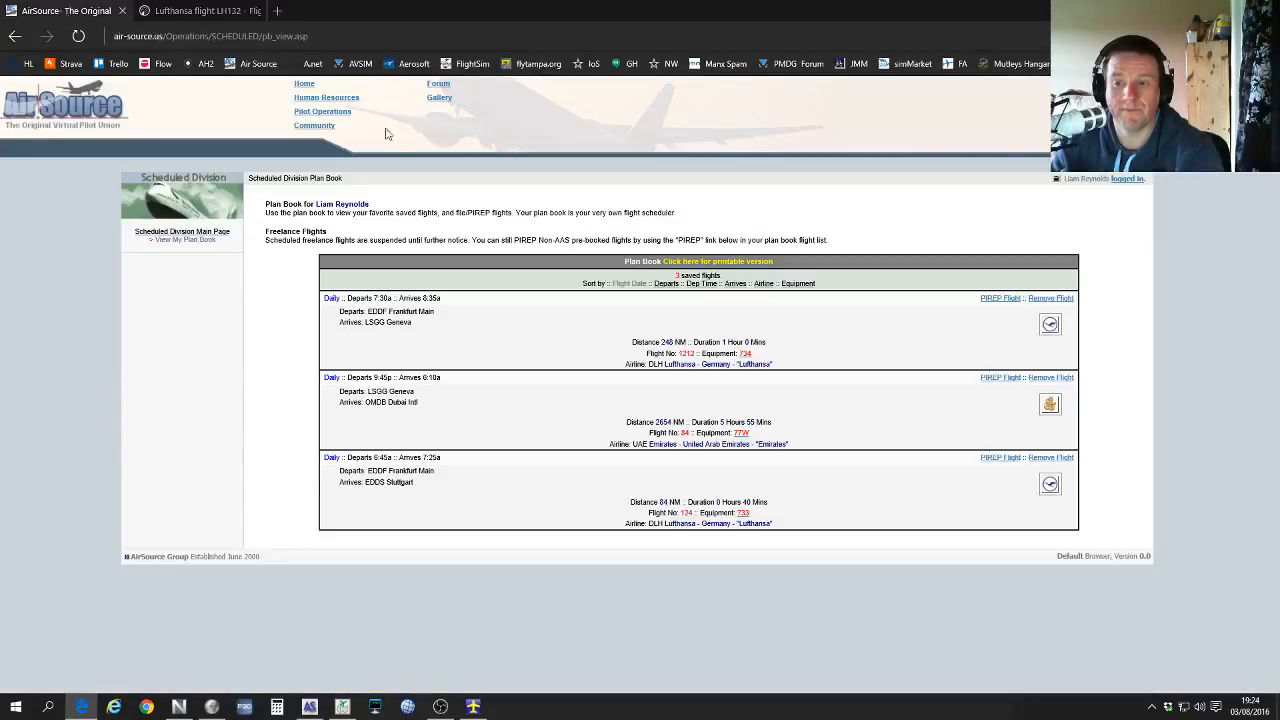
pyautogui.click(316, 113)
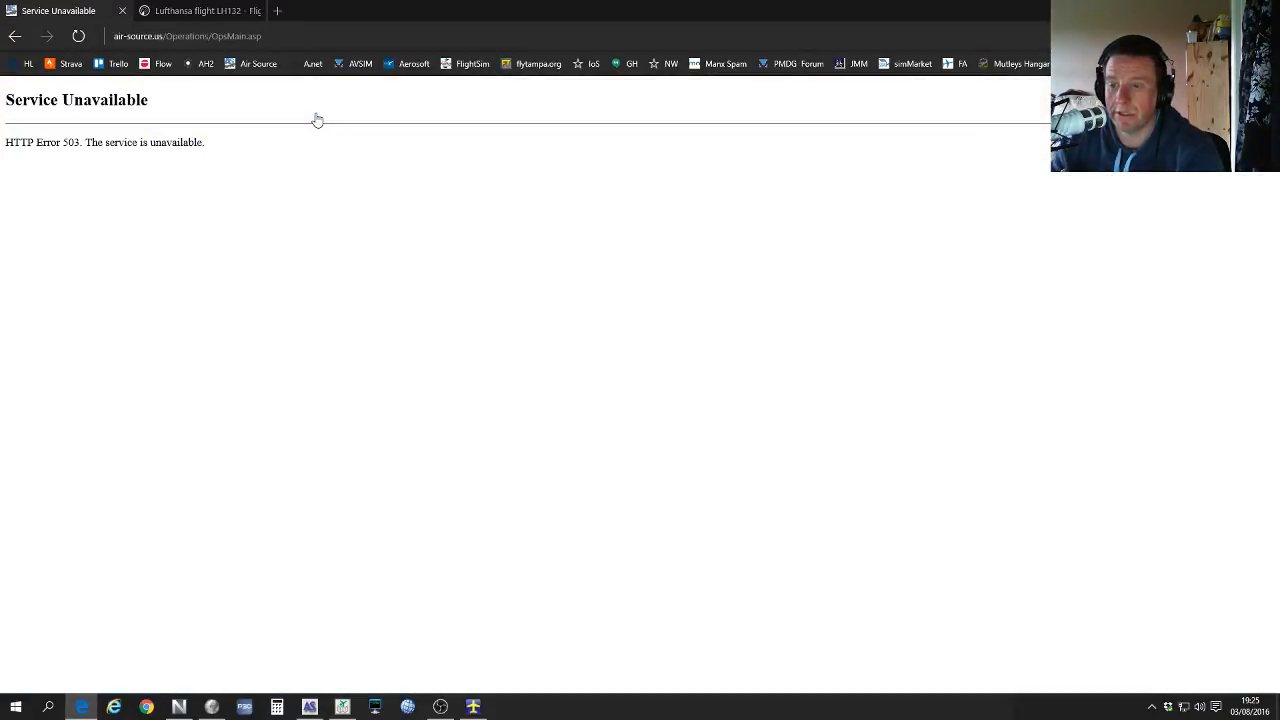
pyautogui.click(15, 36)
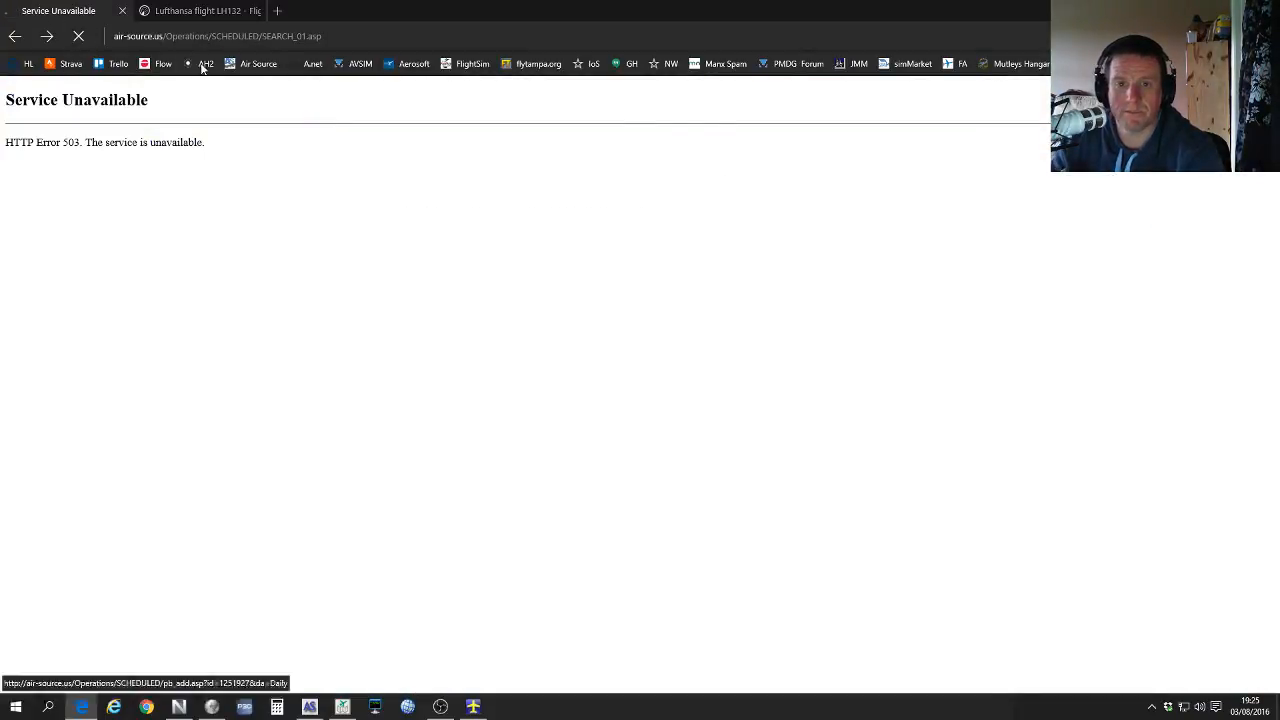
pyautogui.scroll(4, 362, 341)
pyautogui.scroll(3, 362, 341)
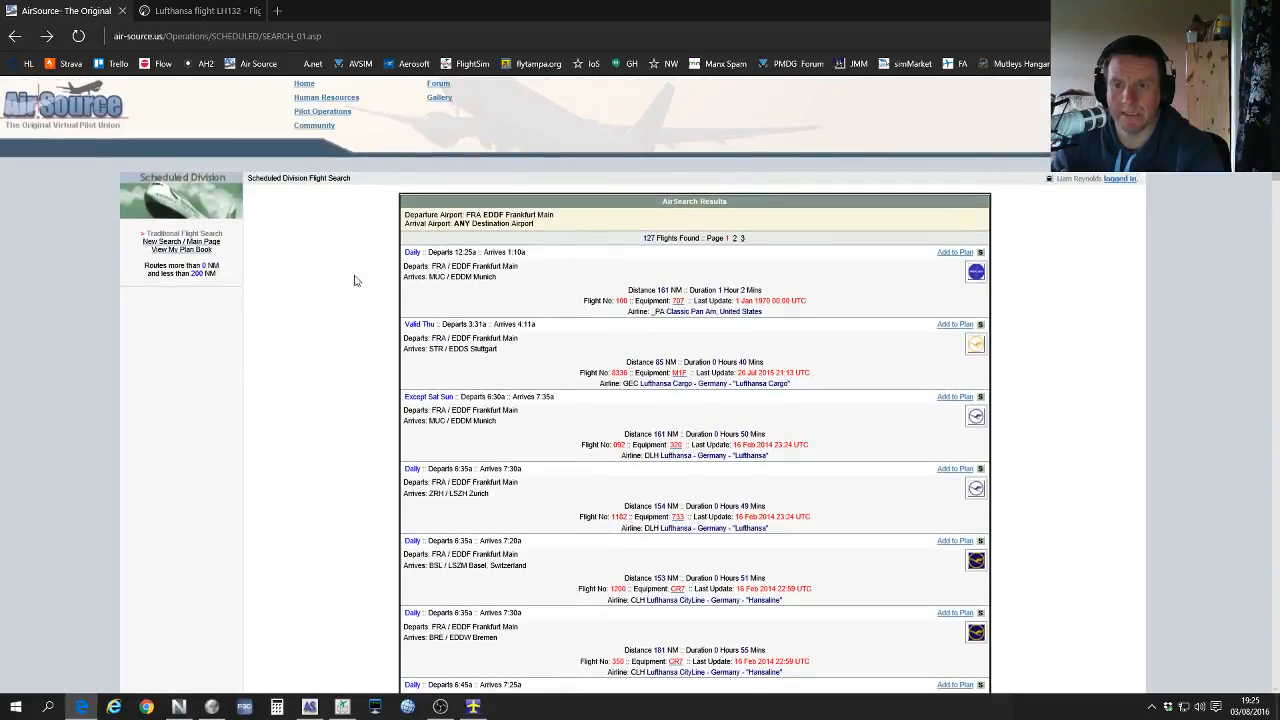
pyautogui.click(327, 115)
pyautogui.hotkey('alt', 'Left')
pyautogui.hotkey('alt', 'Left')
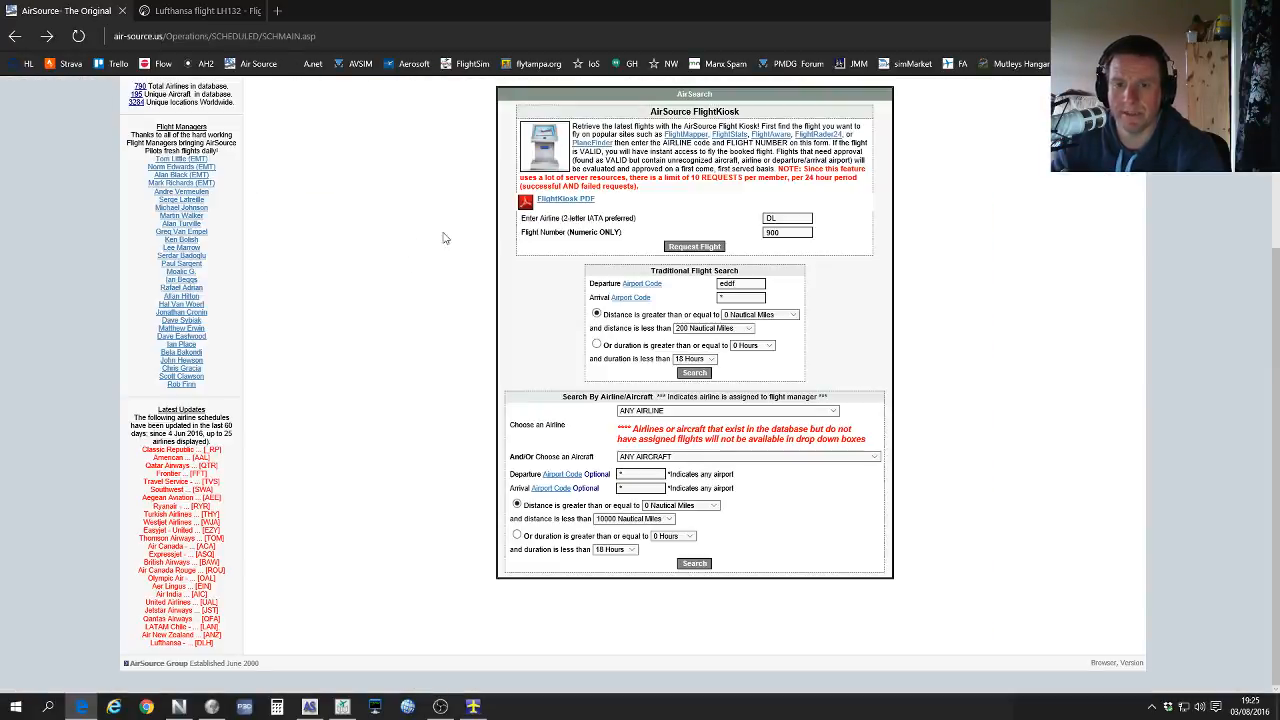
pyautogui.scroll(3, 720, 272)
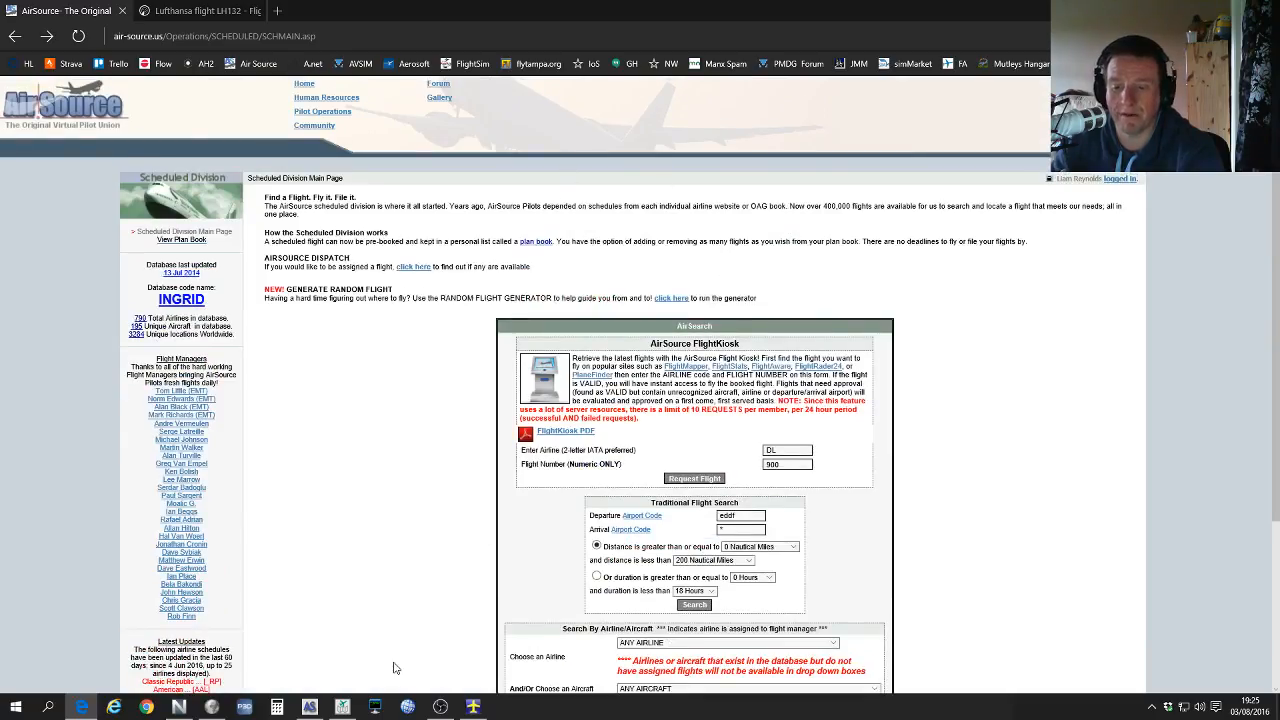
# Step: Switch to OBS Studio, select the Thanks scene and transition the live output to it
pyautogui.moveTo(216, 708)
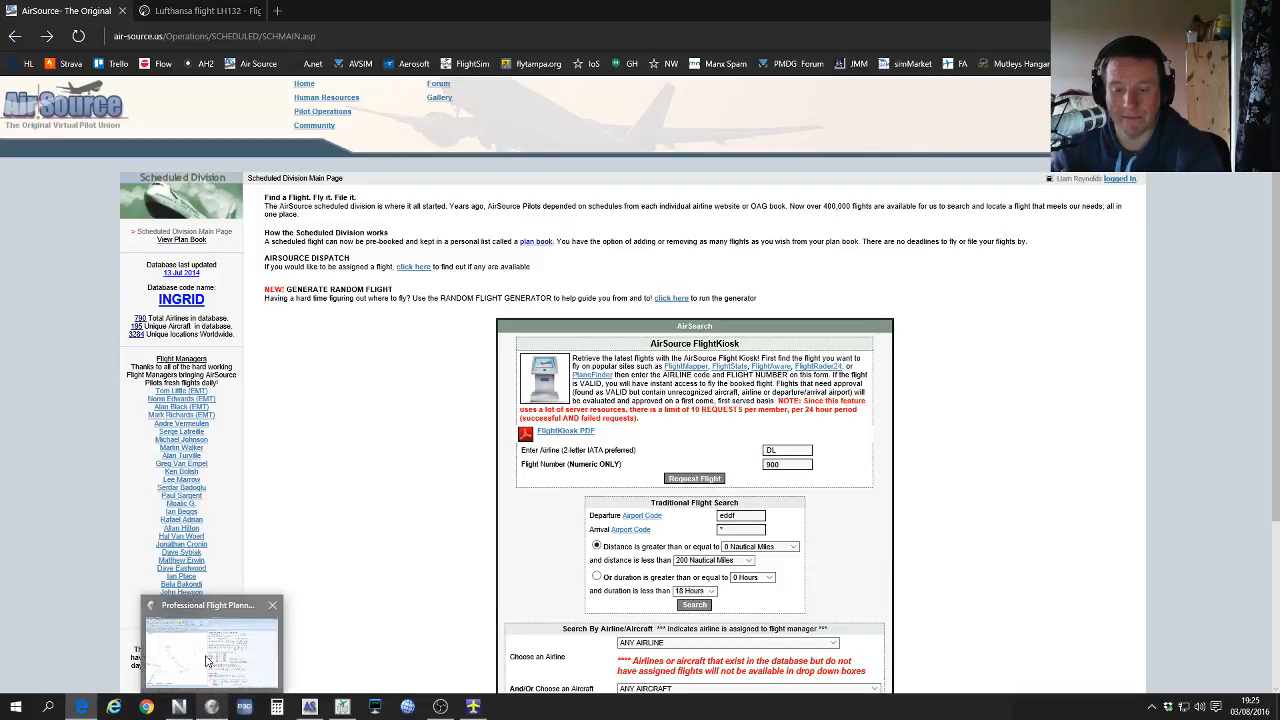
pyautogui.moveTo(205, 663)
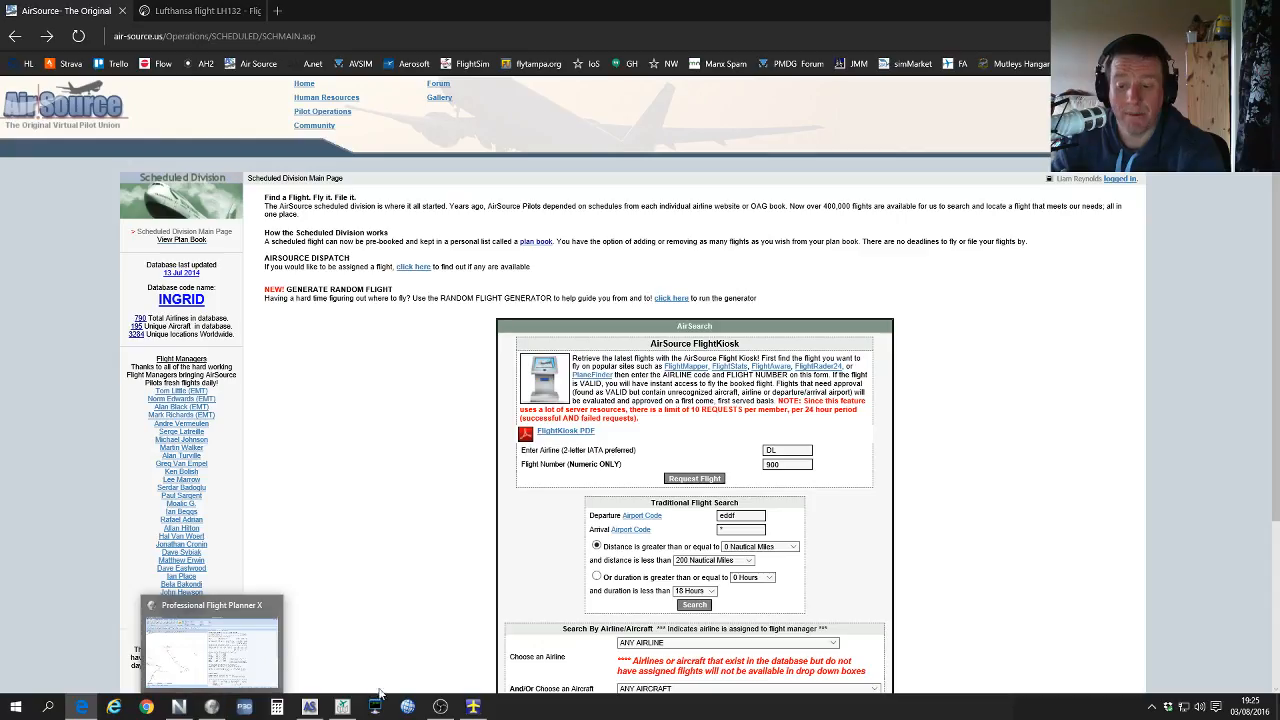
pyautogui.moveTo(447, 713)
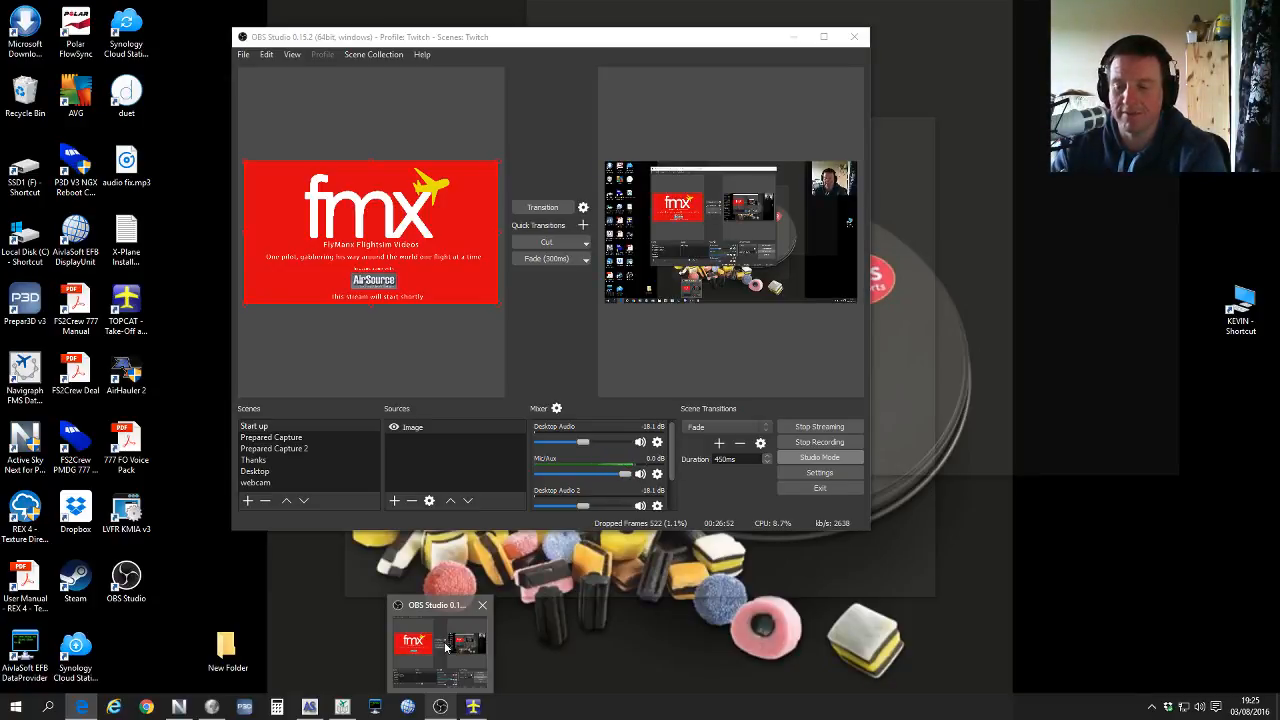
pyautogui.click(447, 640)
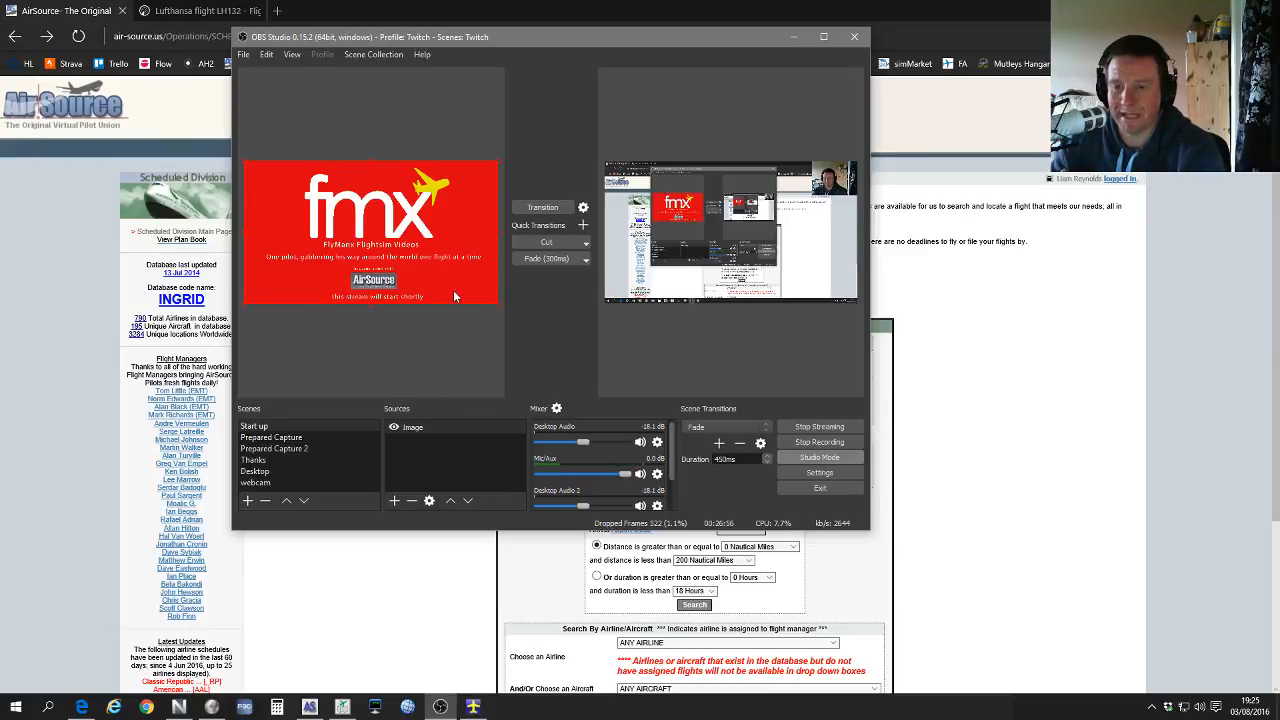
pyautogui.click(265, 461)
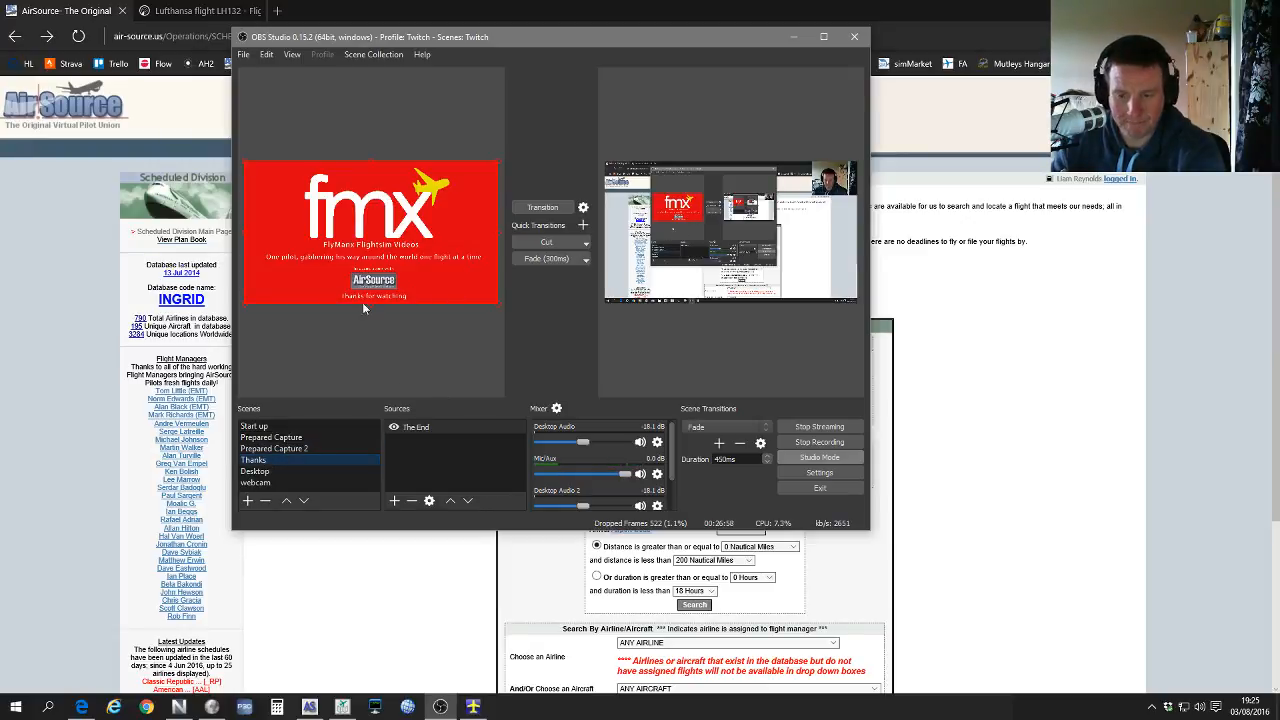
pyautogui.click(541, 208)
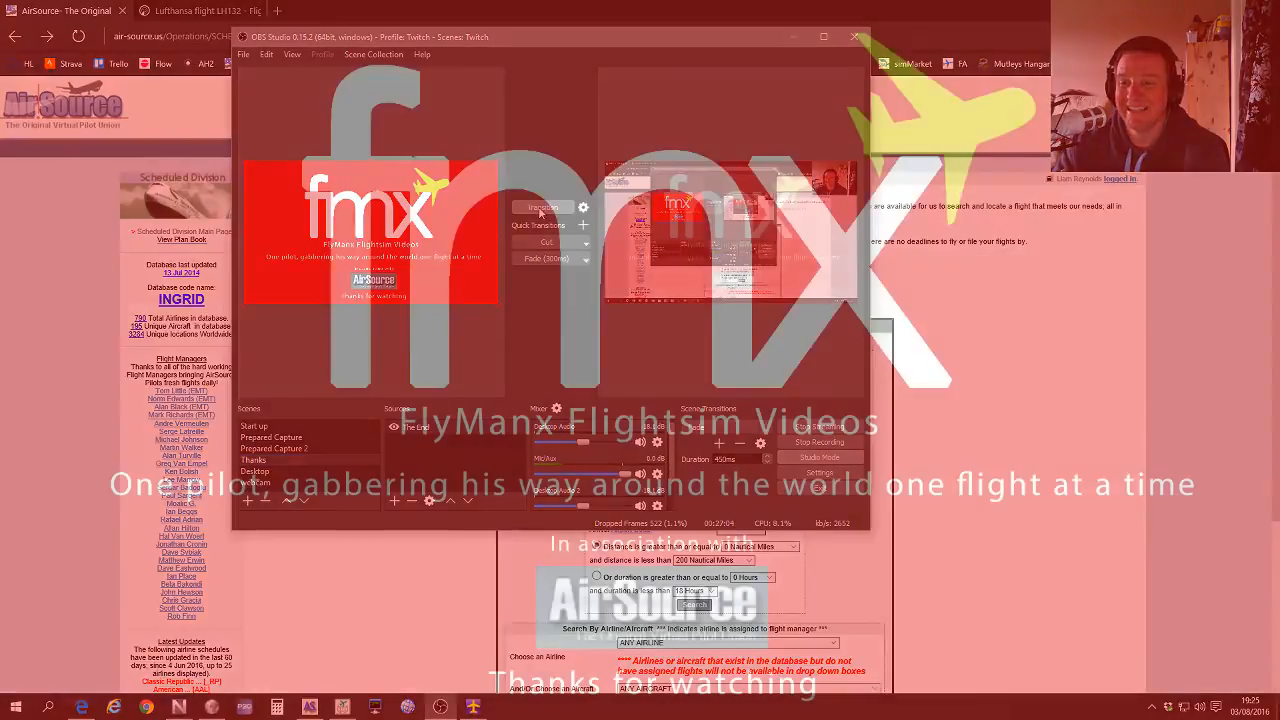